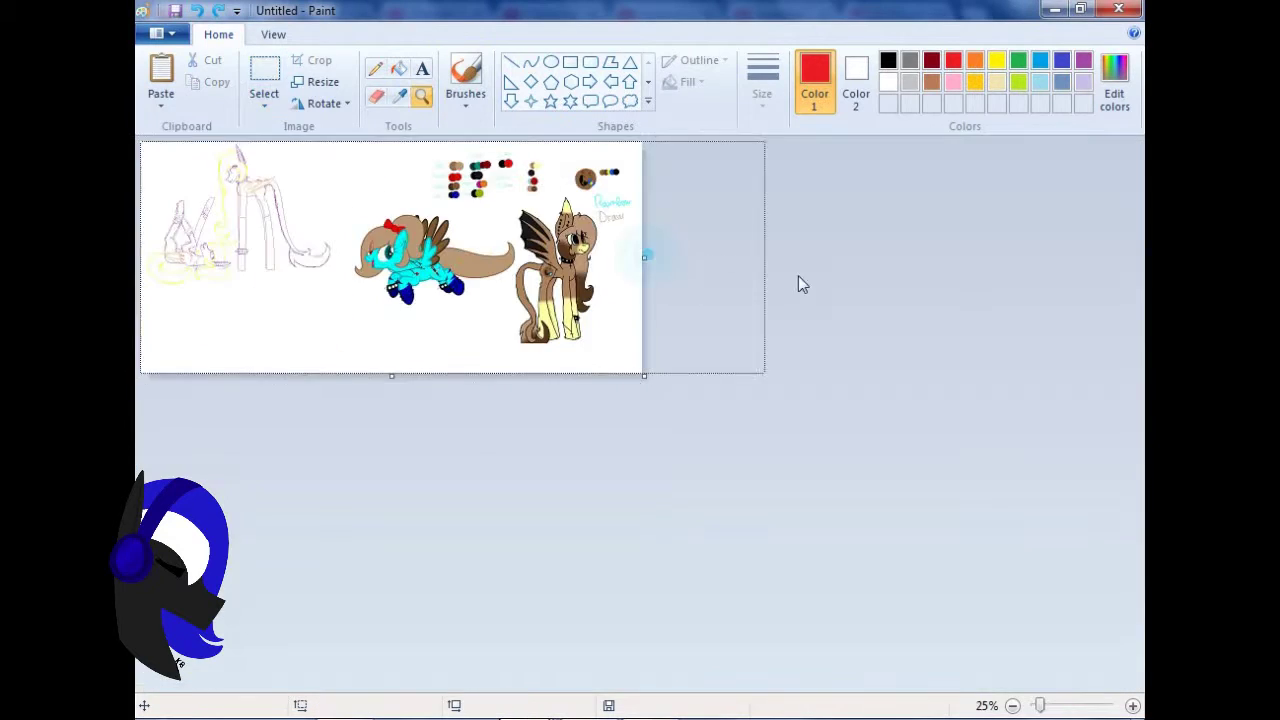
# - Enlarge the selected two-pony sketch from its corner and shift it slightly down on the canvas
pyautogui.rightClick(449, 236)
pyautogui.hotkey('ctrl', 'v')
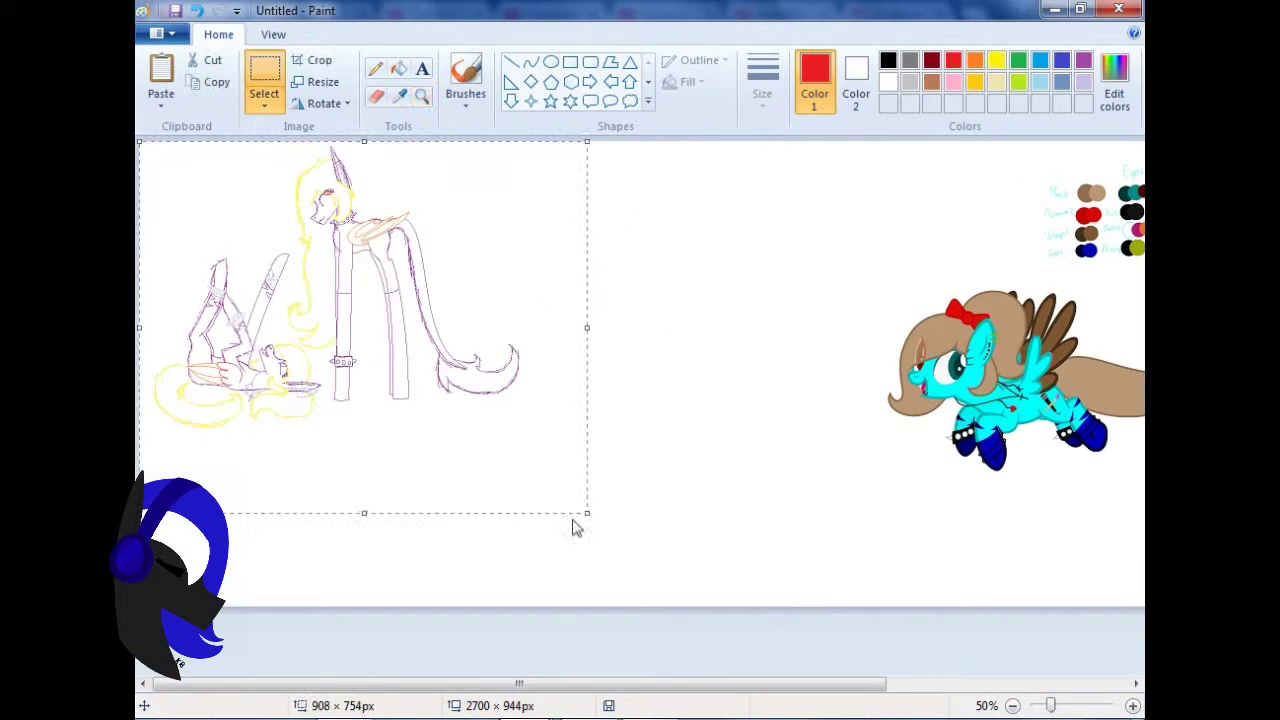
pyautogui.moveTo(586, 514); pyautogui.dragTo(692, 580)
pyautogui.moveTo(425, 545); pyautogui.dragTo(425, 572)
# - Trace both sides of the standing pony's ear in red with the Curve tool and the second-thickest line
pyautogui.click(421, 95)
pyautogui.click(400, 343)
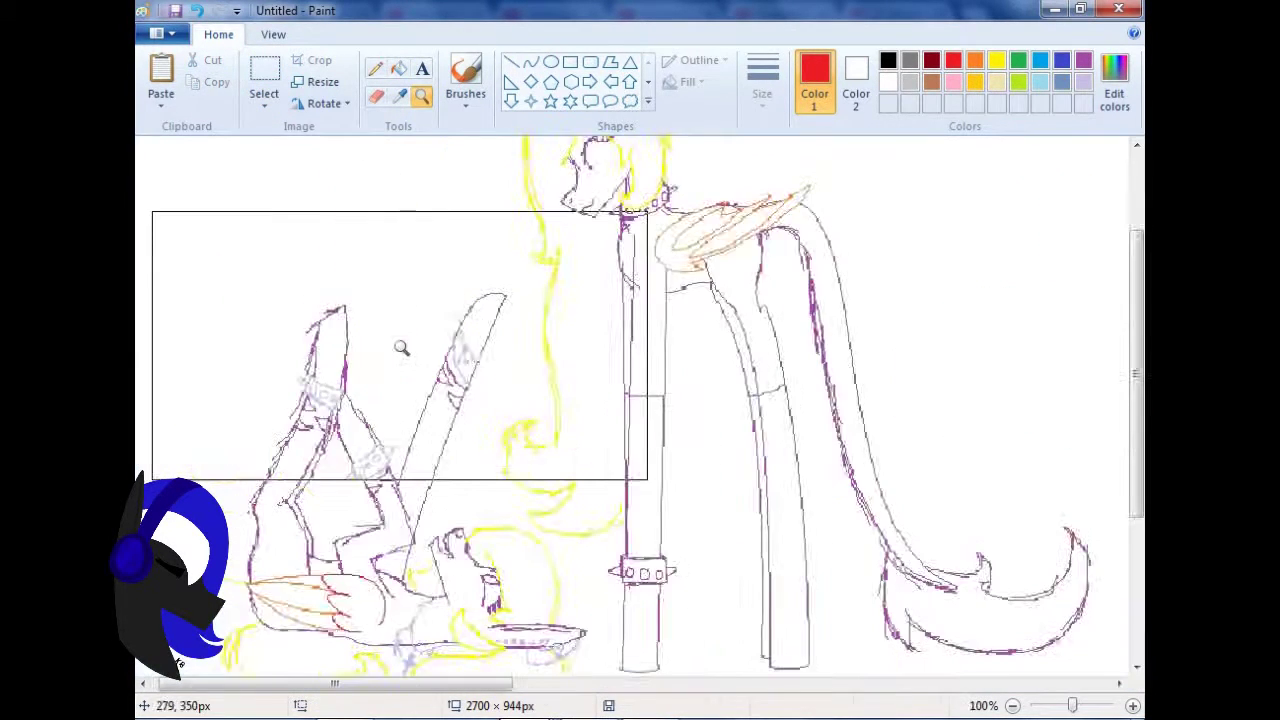
pyautogui.click(400, 343)
pyautogui.click(530, 62)
pyautogui.click(762, 80)
pyautogui.click(777, 214)
pyautogui.moveTo(483, 320)
pyautogui.mouseDown()
pyautogui.moveTo(446, 148)
pyautogui.moveTo(546, 382)
pyautogui.mouseUp()
pyautogui.scroll(1, 1137, 230)
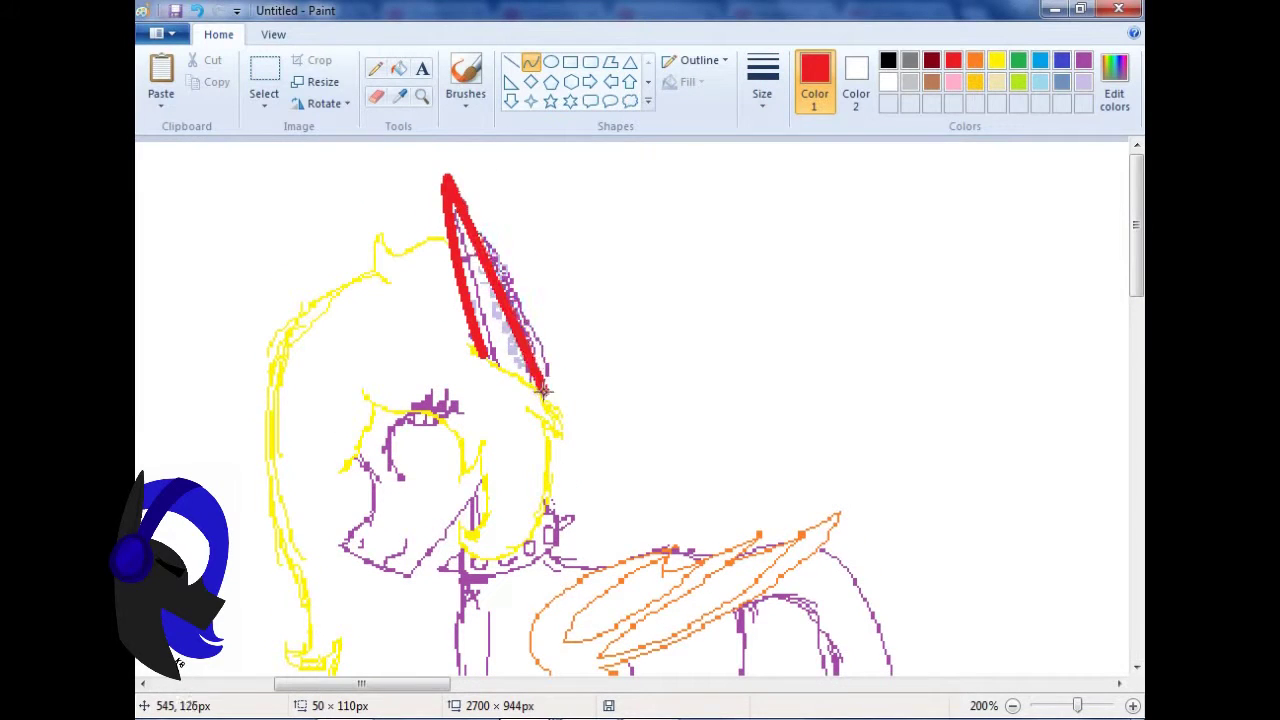
# - Trace the standing pony's muzzle, jaw and mouth in red curves, and ready a finer pencil for the mouth corner
pyautogui.scroll(-3, 358, 352)
pyautogui.moveTo(405, 466)
pyautogui.mouseDown()
pyautogui.moveTo(471, 366)
pyautogui.moveTo(489, 373)
pyautogui.mouseUp()
pyautogui.scroll(2, 489, 373)
pyautogui.moveTo(416, 428); pyautogui.dragTo(395, 444)
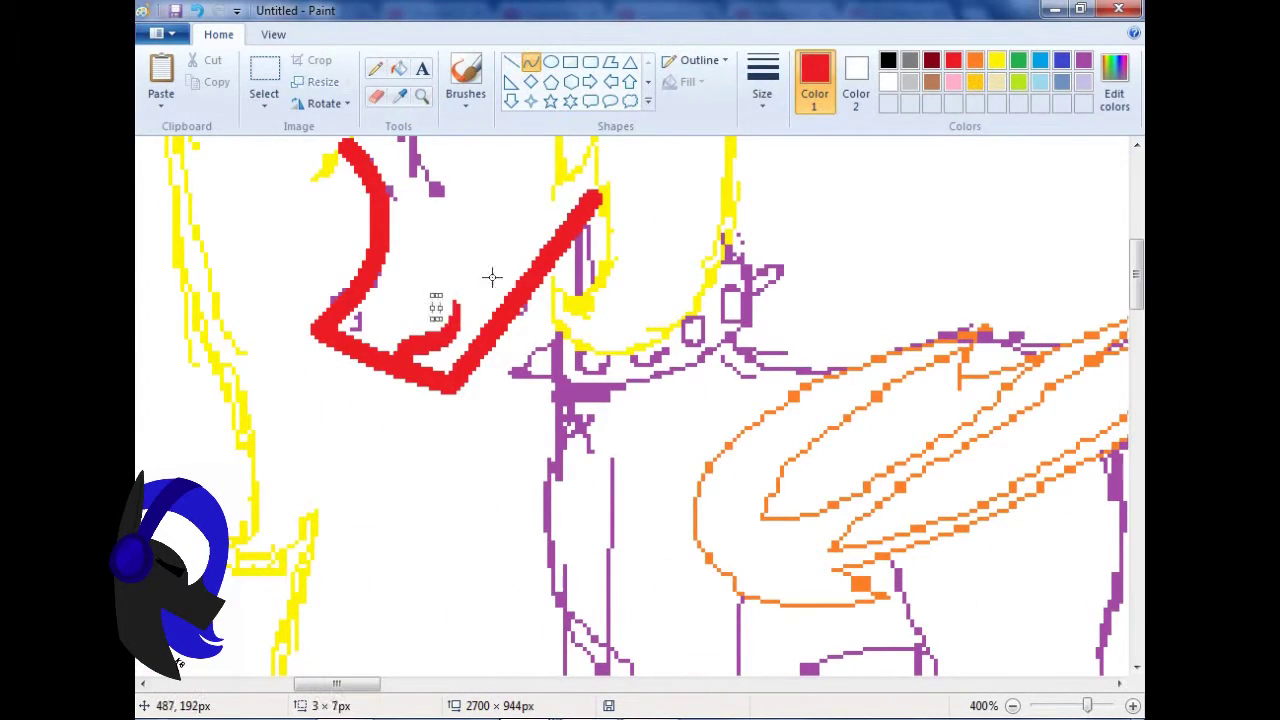
pyautogui.click(375, 68)
pyautogui.click(762, 80)
pyautogui.click(805, 177)
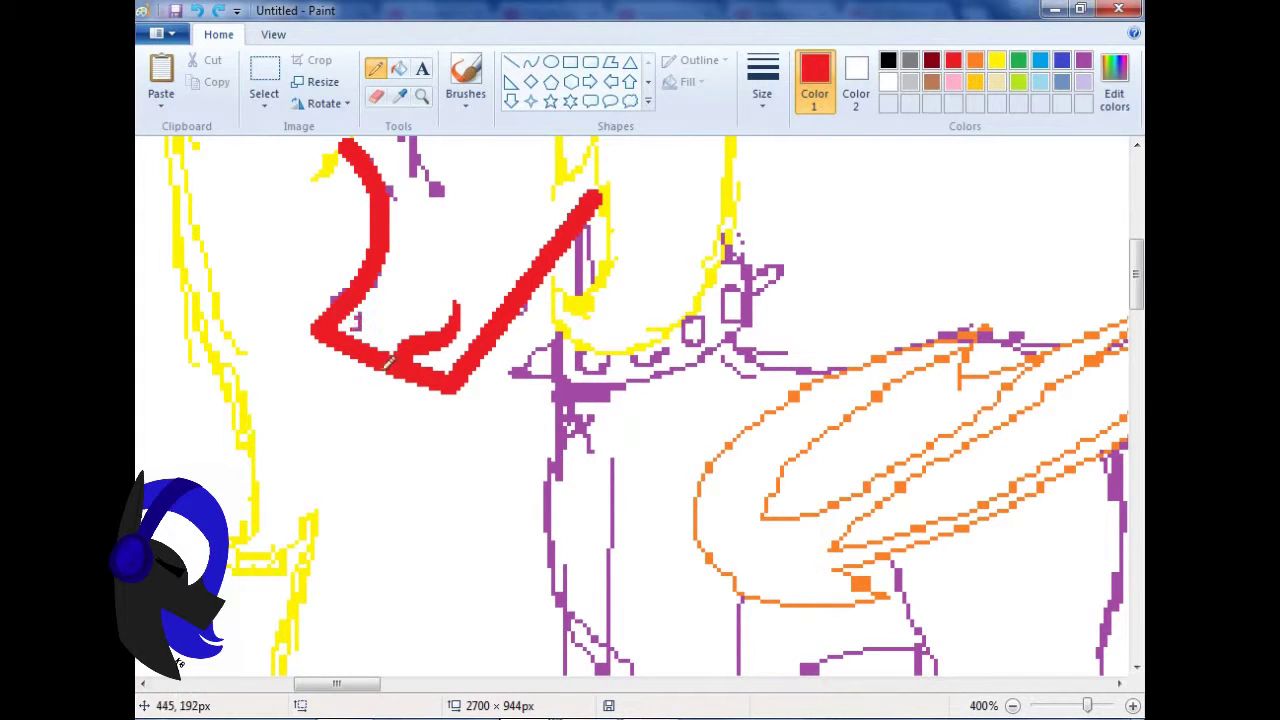
# - Trace the standing pony's chest line and the visible pieces of neck and back in red curves
pyautogui.click(421, 96)
pyautogui.rightClick(493, 364)
pyautogui.click(530, 62)
pyautogui.moveTo(405, 250); pyautogui.dragTo(408, 478)
pyautogui.moveTo(392, 364); pyautogui.dragTo(378, 380)
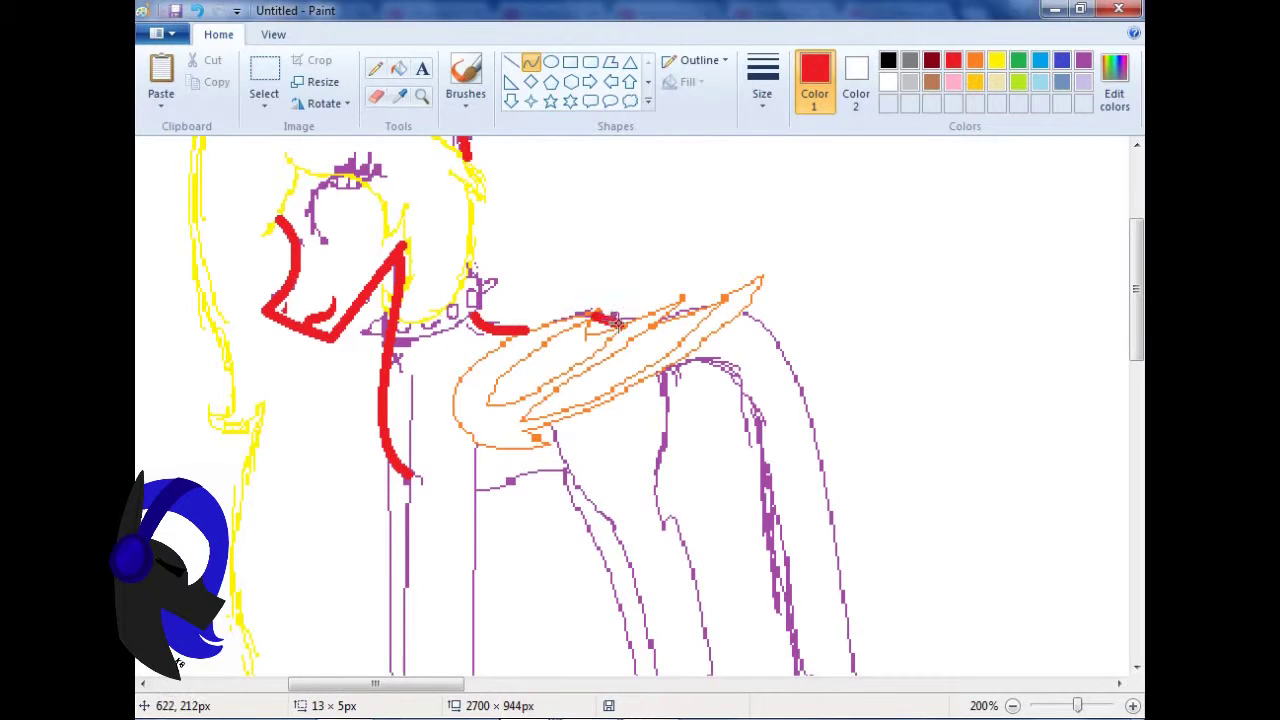
# - Trace the rear contour of the hind thigh and the upper front edge of the hind leg in red
pyautogui.scroll(-2, 617, 322)
pyautogui.moveTo(660, 283); pyautogui.dragTo(662, 438)
pyautogui.moveTo(648, 370); pyautogui.dragTo(650, 390)
pyautogui.scroll(-2, 728, 386)
pyautogui.moveTo(552, 255); pyautogui.dragTo(620, 385)
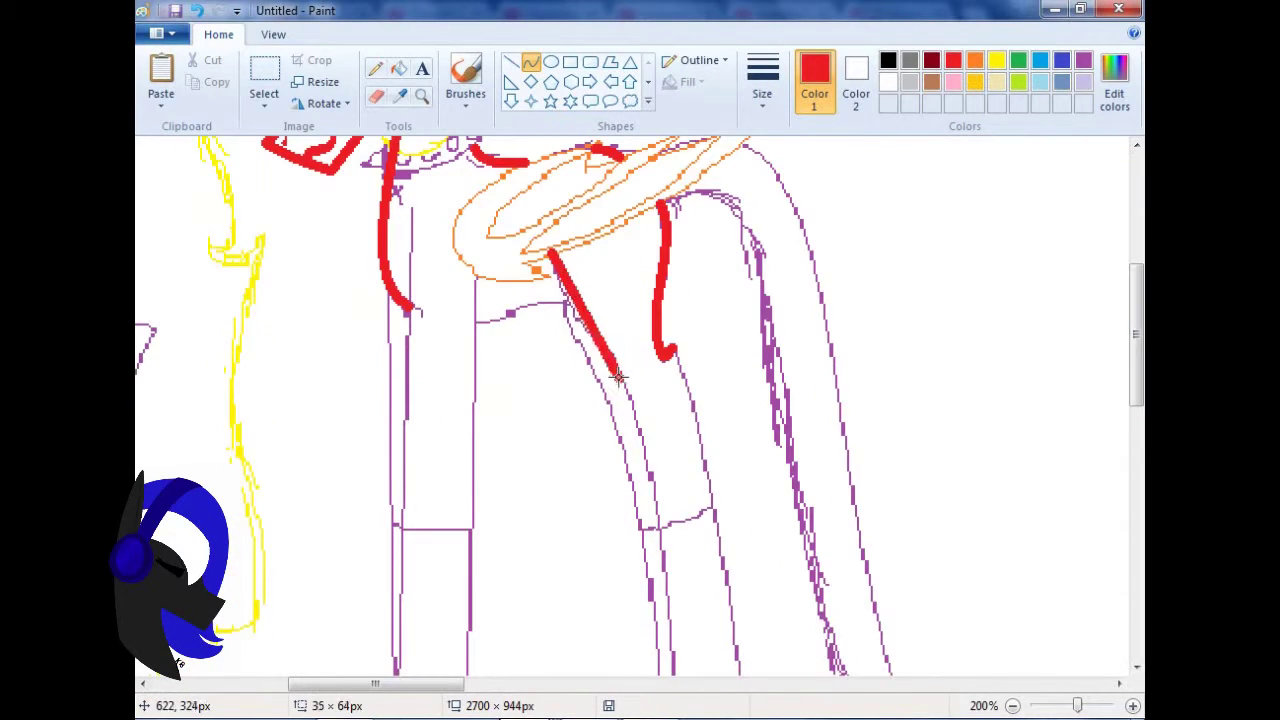
# - Continue the near hind leg's front and back edges down to the hoof and close its base in red
pyautogui.keyDown('ctrl'); pyautogui.scroll(-2, 486, 366); pyautogui.keyUp('ctrl')
pyautogui.keyDown('ctrl'); pyautogui.scroll(1, 356, 170); pyautogui.keyUp('ctrl')
pyautogui.moveTo(356, 170); pyautogui.dragTo(390, 518)
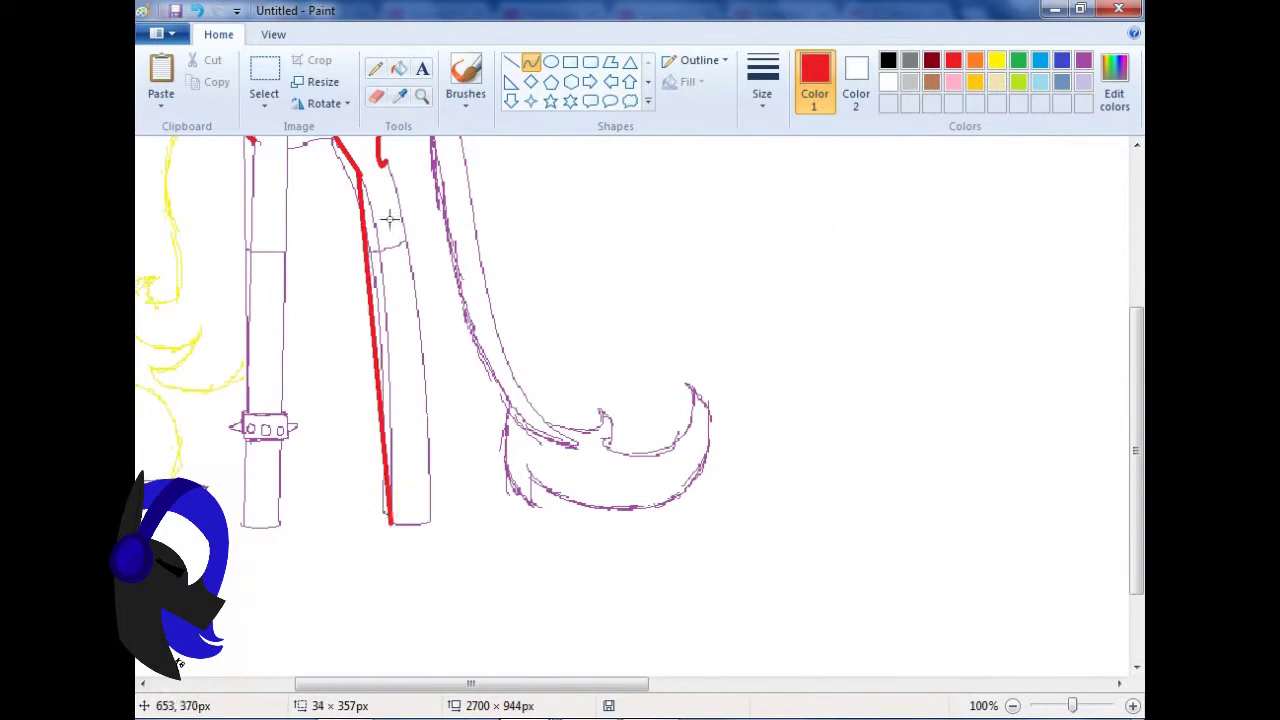
pyautogui.moveTo(406, 149)
pyautogui.mouseDown()
pyautogui.moveTo(430, 520)
pyautogui.moveTo(412, 300)
pyautogui.mouseUp()
pyautogui.keyDown('ctrl'); pyautogui.scroll(2, 498, 247); pyautogui.keyUp('ctrl')
pyautogui.moveTo(614, 514); pyautogui.dragTo(729, 517)
# - Trace the near foreleg's edges and hoof base in red, plus the visible edge of the far foreleg
pyautogui.click(421, 95)
pyautogui.rightClick(472, 286)
pyautogui.click(530, 62)
pyautogui.moveTo(383, 176)
pyautogui.mouseDown()
pyautogui.moveTo(371, 610)
pyautogui.moveTo(384, 170)
pyautogui.moveTo(410, 620)
pyautogui.moveTo(410, 607)
pyautogui.mouseUp()
pyautogui.moveTo(403, 405); pyautogui.dragTo(417, 408)
pyautogui.click(388, 620)
pyautogui.moveTo(360, 596); pyautogui.dragTo(377, 214)
pyautogui.moveTo(370, 445); pyautogui.dragTo(368, 453)
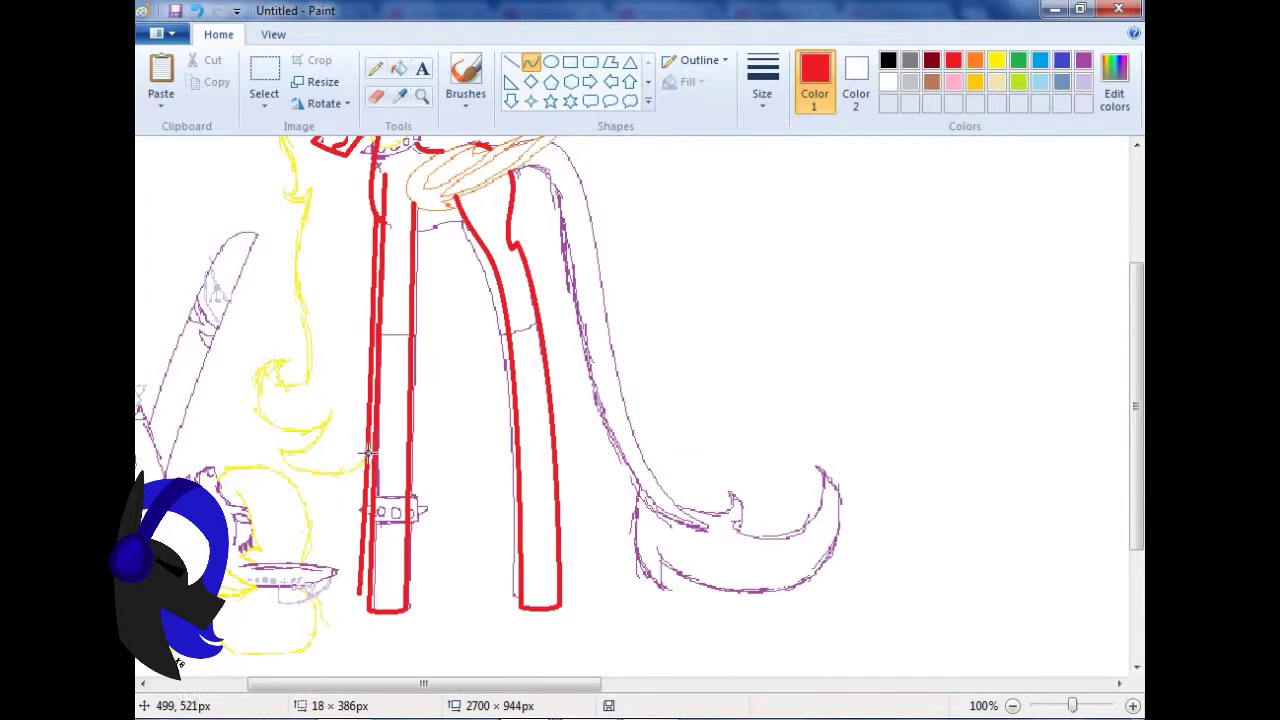
# - Trace the belly line and the visible edge of the far hind leg down to its hoof in red
pyautogui.scroll(-1, 330, 447)
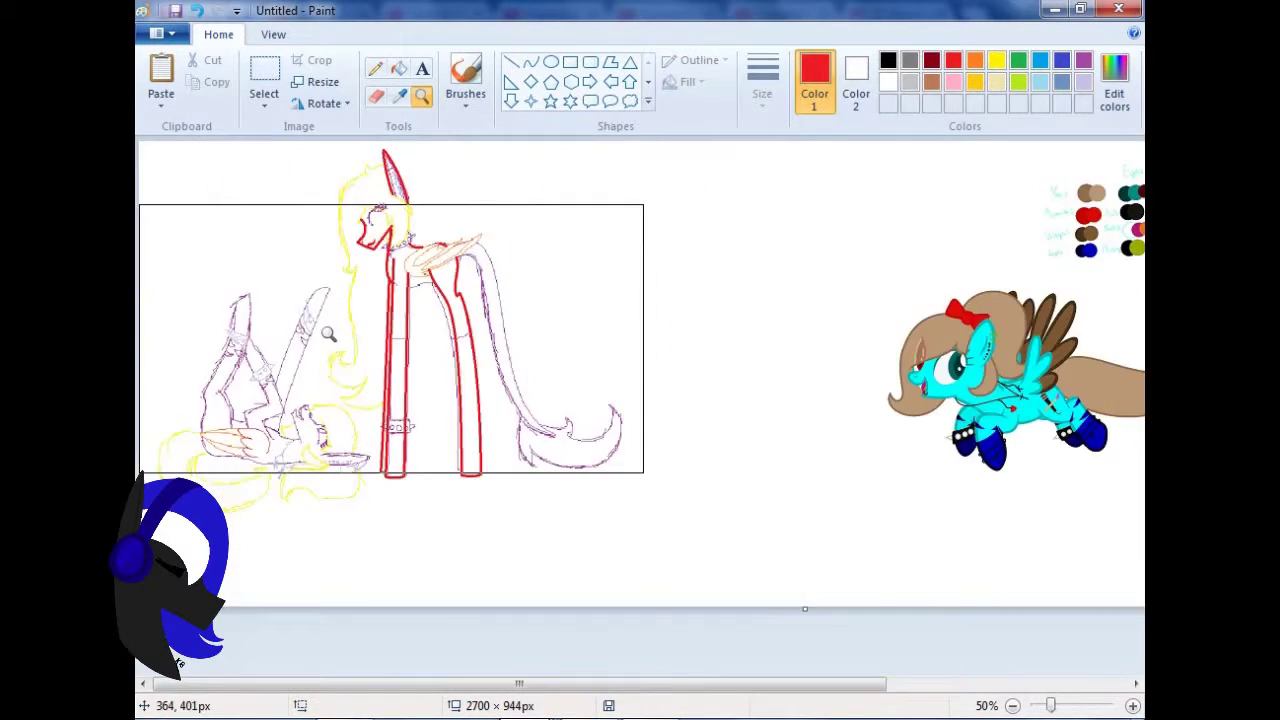
pyautogui.scroll(2, 533, 408)
pyautogui.scroll(-1, 584, 412)
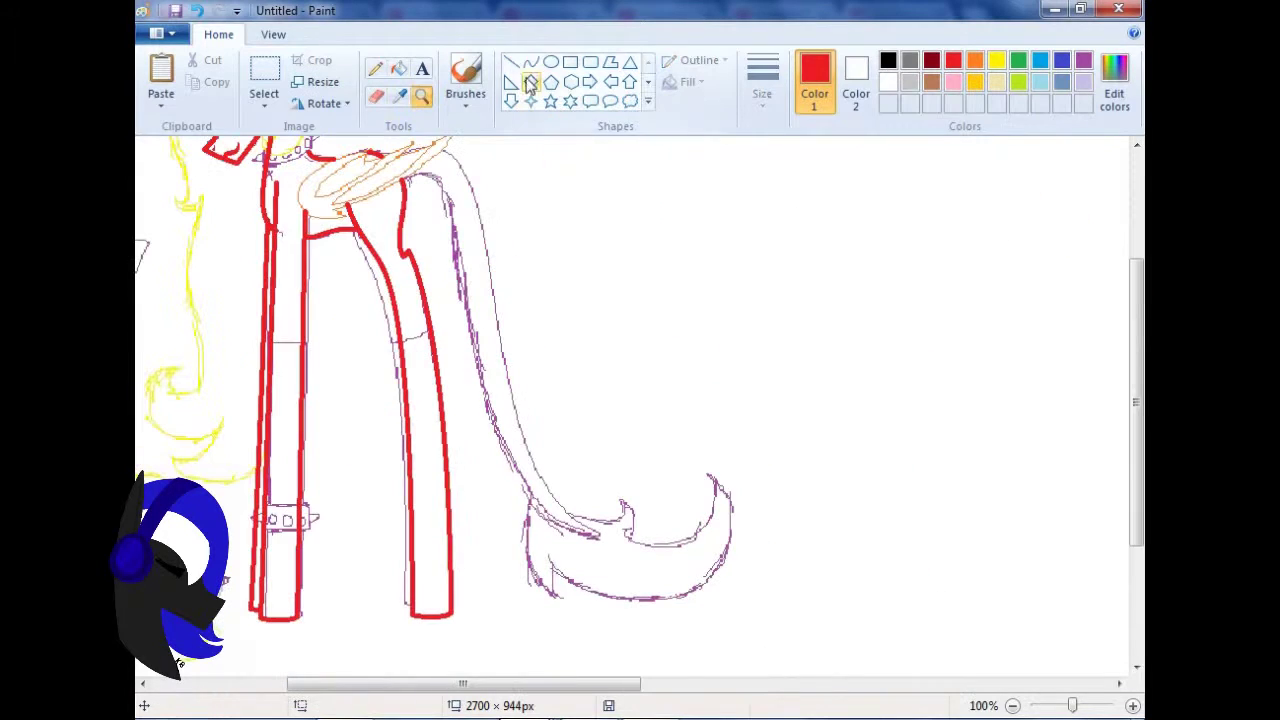
pyautogui.moveTo(405, 608)
pyautogui.mouseDown()
pyautogui.moveTo(371, 294)
pyautogui.moveTo(348, 232)
pyautogui.mouseUp()
pyautogui.click(403, 600)
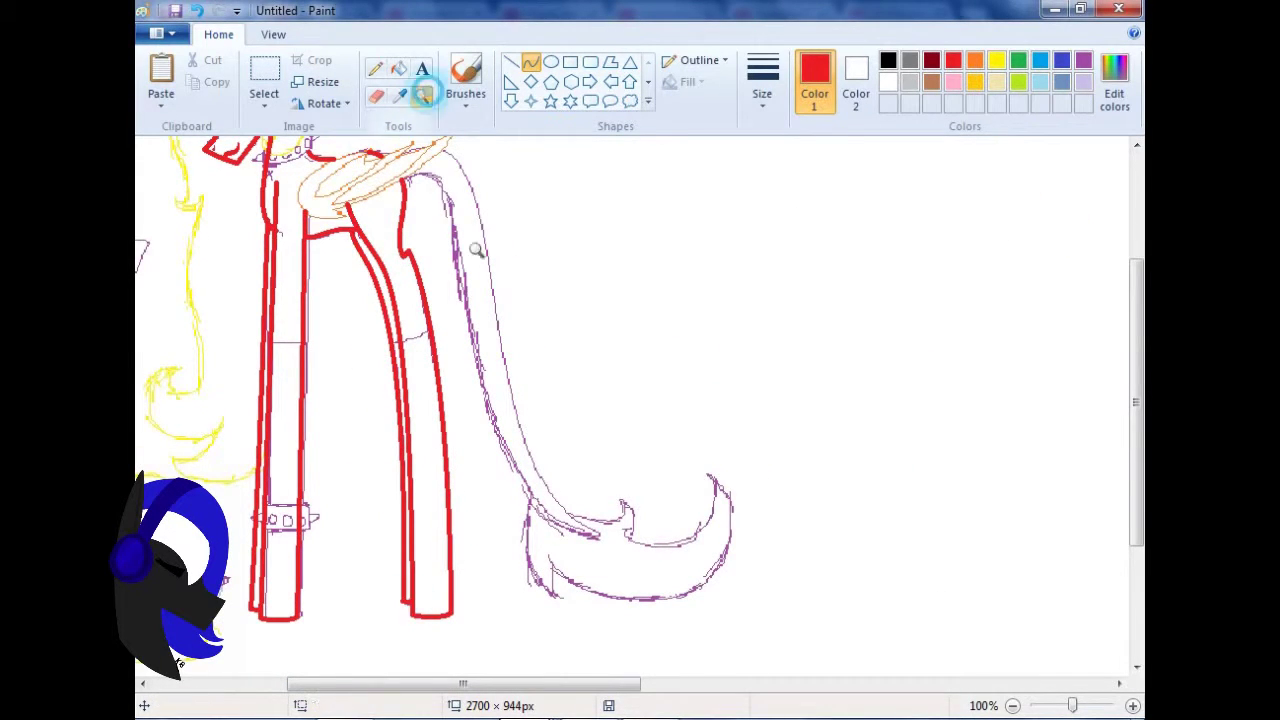
# - Trace both edges of the long tail in red curves, from the rump down to its tapered tip
pyautogui.scroll(2, 440, 300)
pyautogui.click(421, 95)
pyautogui.scroll(-3, 477, 291)
pyautogui.click(477, 291)
pyautogui.click(530, 61)
pyautogui.moveTo(521, 620); pyautogui.dragTo(397, 333)
pyautogui.moveTo(527, 628); pyautogui.dragTo(429, 606)
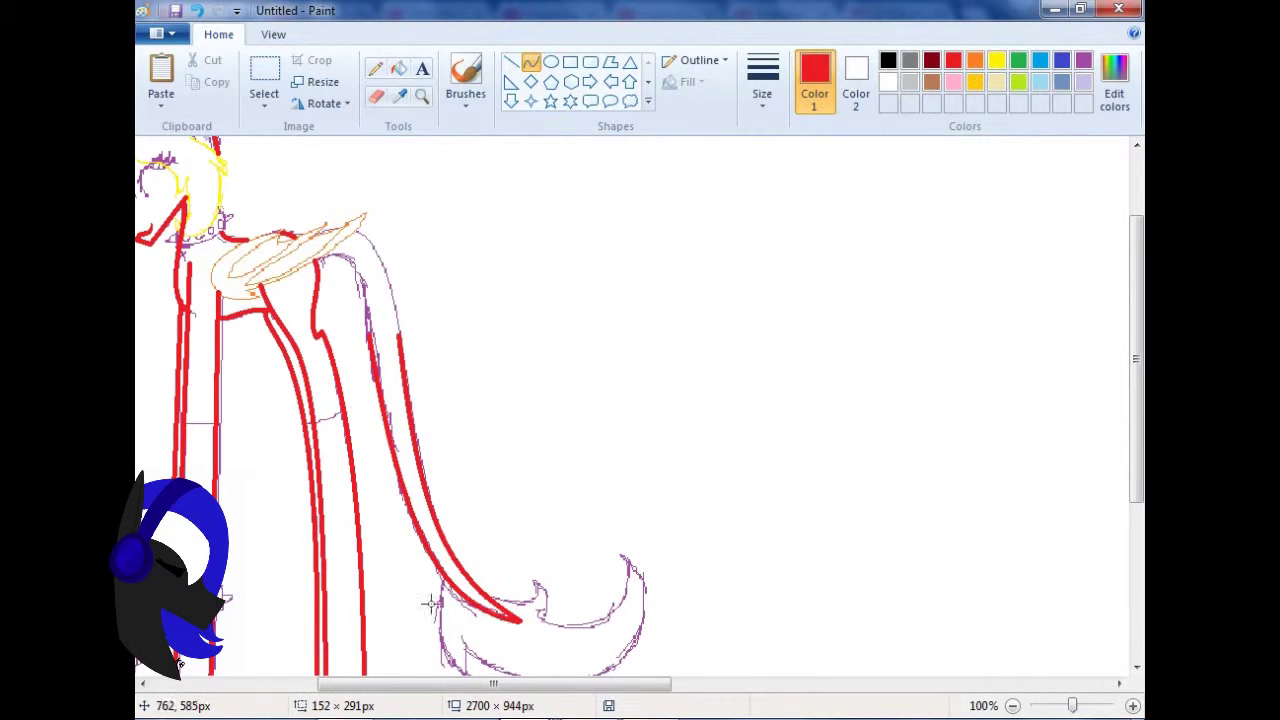
pyautogui.scroll(1, 394, 388)
pyautogui.moveTo(394, 388); pyautogui.dragTo(364, 371)
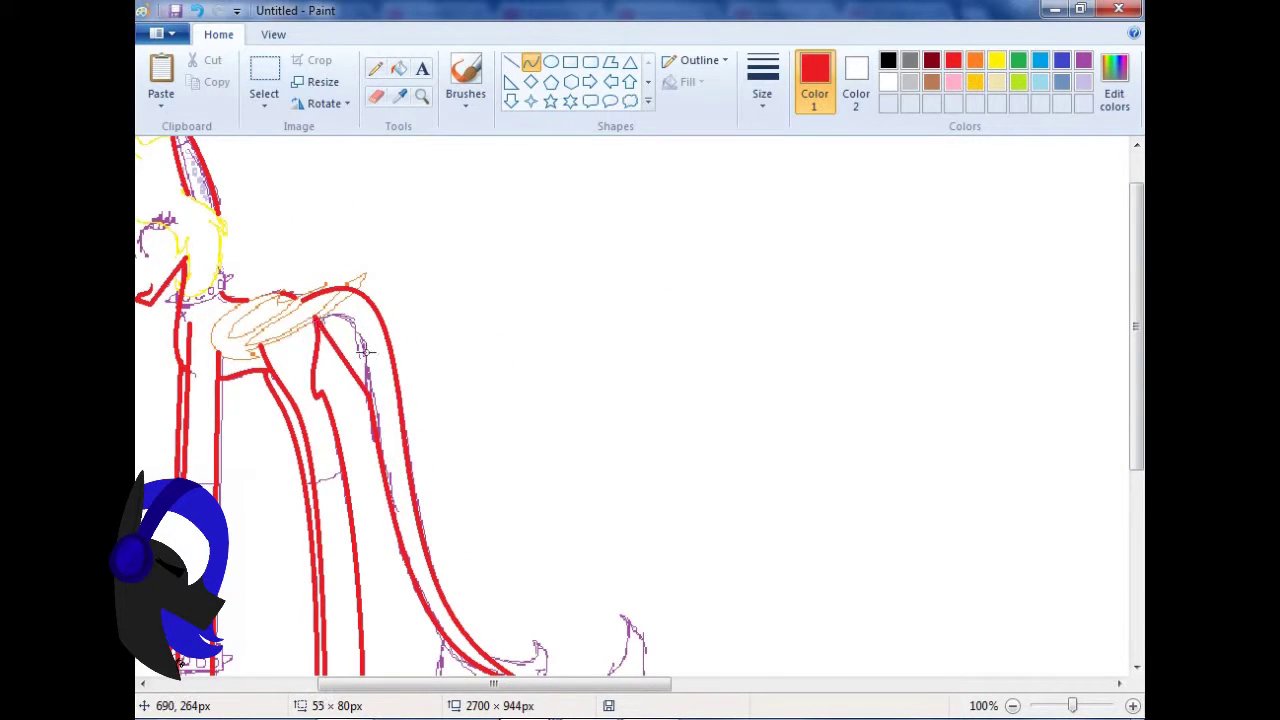
# - Outline the standing pony's folded wing with its feather tips in lime curves
pyautogui.click(421, 95)
pyautogui.click(409, 329)
pyautogui.click(1018, 81)
pyautogui.click(530, 61)
pyautogui.moveTo(700, 288)
pyautogui.mouseDown()
pyautogui.moveTo(643, 320)
pyautogui.moveTo(630, 495)
pyautogui.mouseUp()
pyautogui.moveTo(665, 390); pyautogui.dragTo(420, 517)
pyautogui.moveTo(726, 313); pyautogui.dragTo(946, 240)
pyautogui.moveTo(946, 240); pyautogui.dragTo(587, 466)
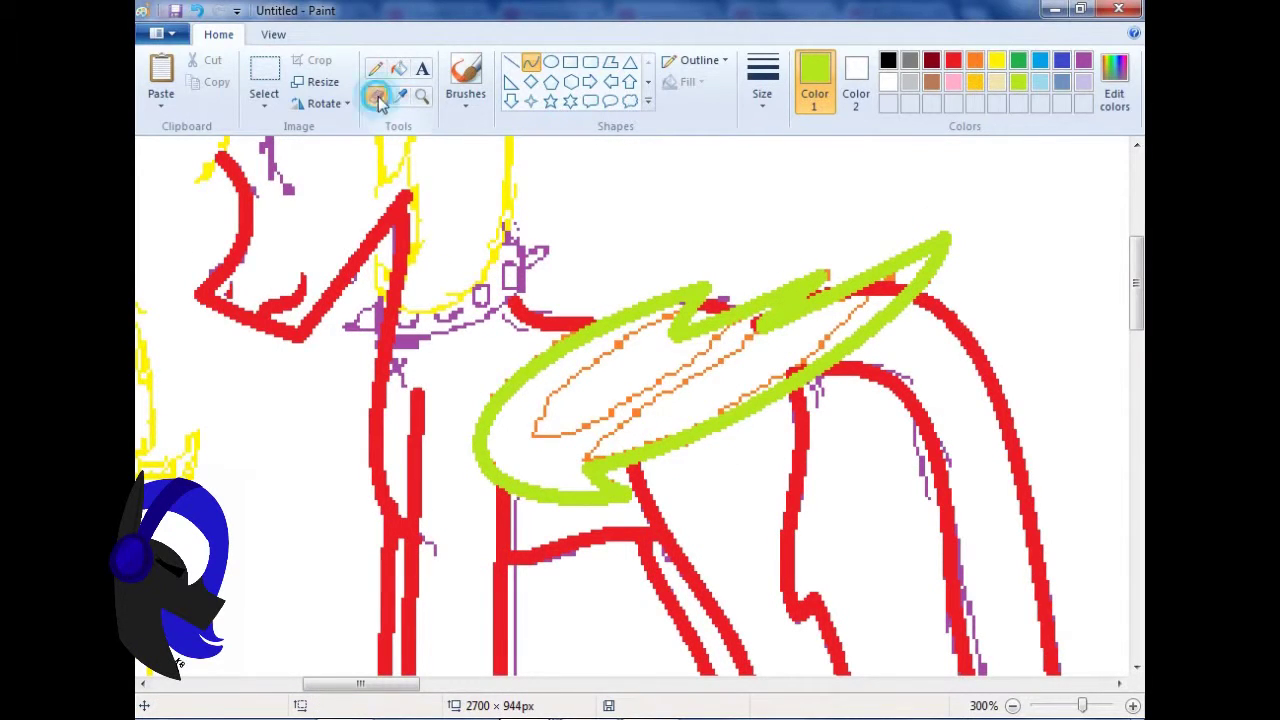
# - Trace the wing's inner feather lines in gold curves with the second-thinnest line
pyautogui.click(530, 61)
pyautogui.click(975, 81)
pyautogui.moveTo(668, 305)
pyautogui.mouseDown()
pyautogui.moveTo(697, 357)
pyautogui.moveTo(540, 432)
pyautogui.mouseUp()
pyautogui.click(762, 80)
pyautogui.click(783, 177)
pyautogui.moveTo(742, 342); pyautogui.dragTo(786, 397)
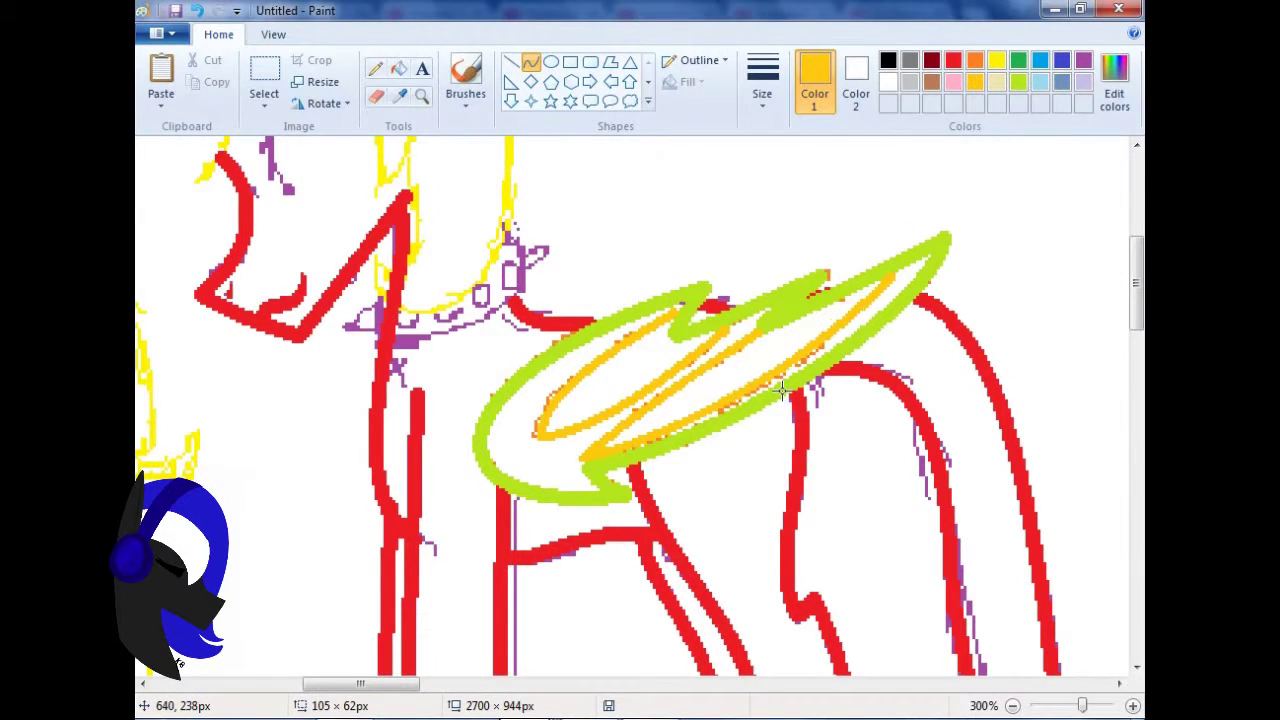
pyautogui.click(1016, 82)
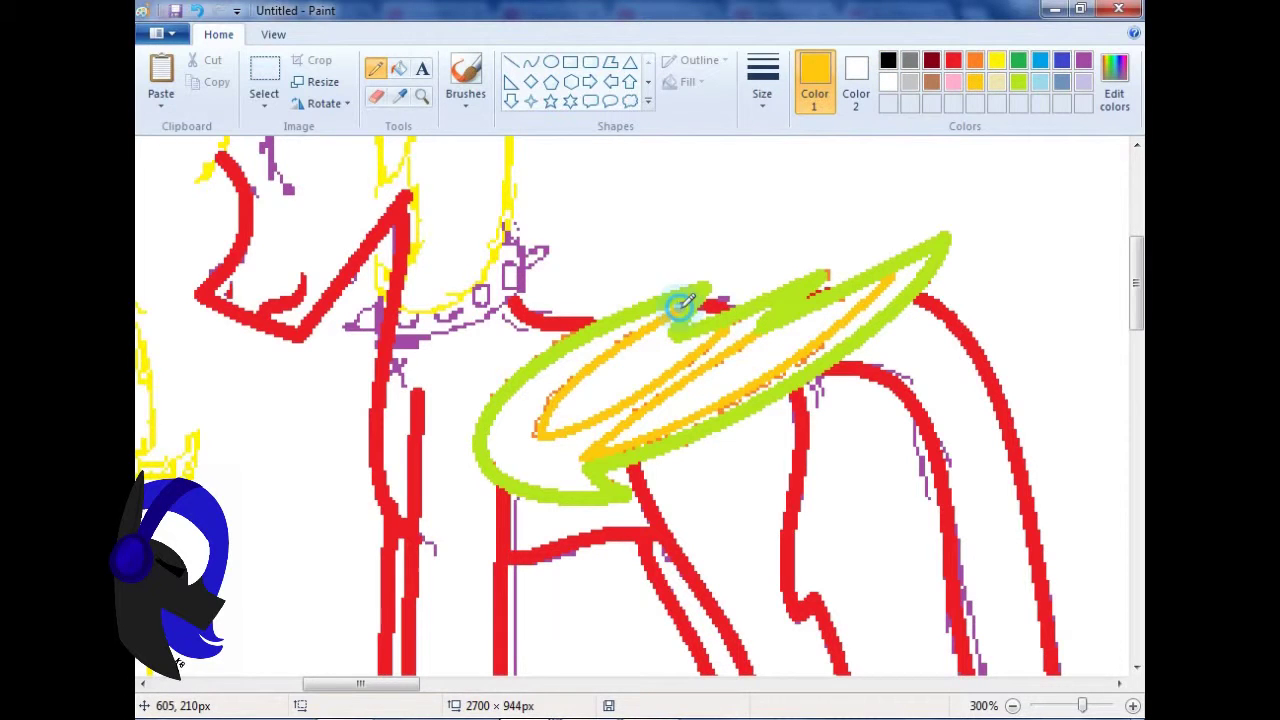
# - Trace the start of the tail tuft's upper edge in green with the Curve tool
pyautogui.click(422, 95)
pyautogui.rightClick(500, 371)
pyautogui.click(471, 329)
pyautogui.click(530, 61)
pyautogui.moveTo(594, 449); pyautogui.dragTo(634, 437)
pyautogui.click(762, 80)
pyautogui.click(800, 261)
# - Switch to YouTube in the browser, browse the recommended Nightcore videos, and return to Paint
pyautogui.click(345, 610)
pyautogui.scroll(-10, 1140, 265)
pyautogui.click(875, 443)
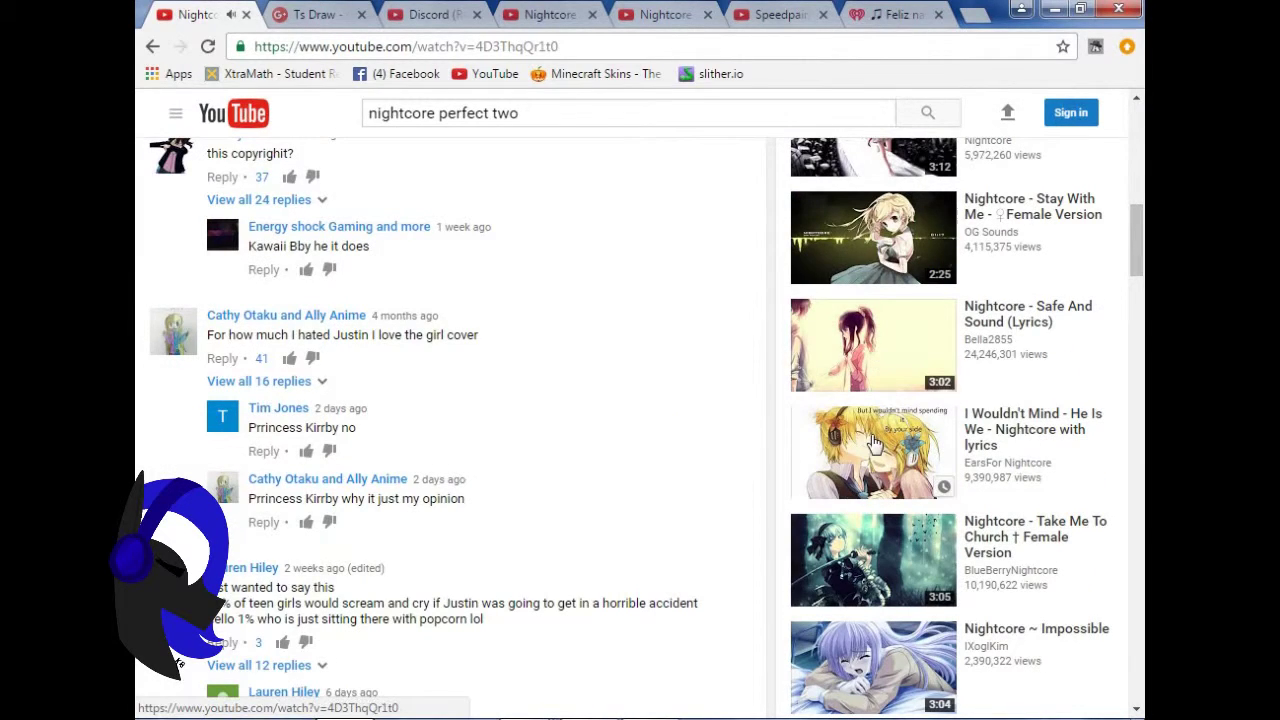
pyautogui.scroll(-8, 871, 432)
pyautogui.hotkey('alt', 'Tab')
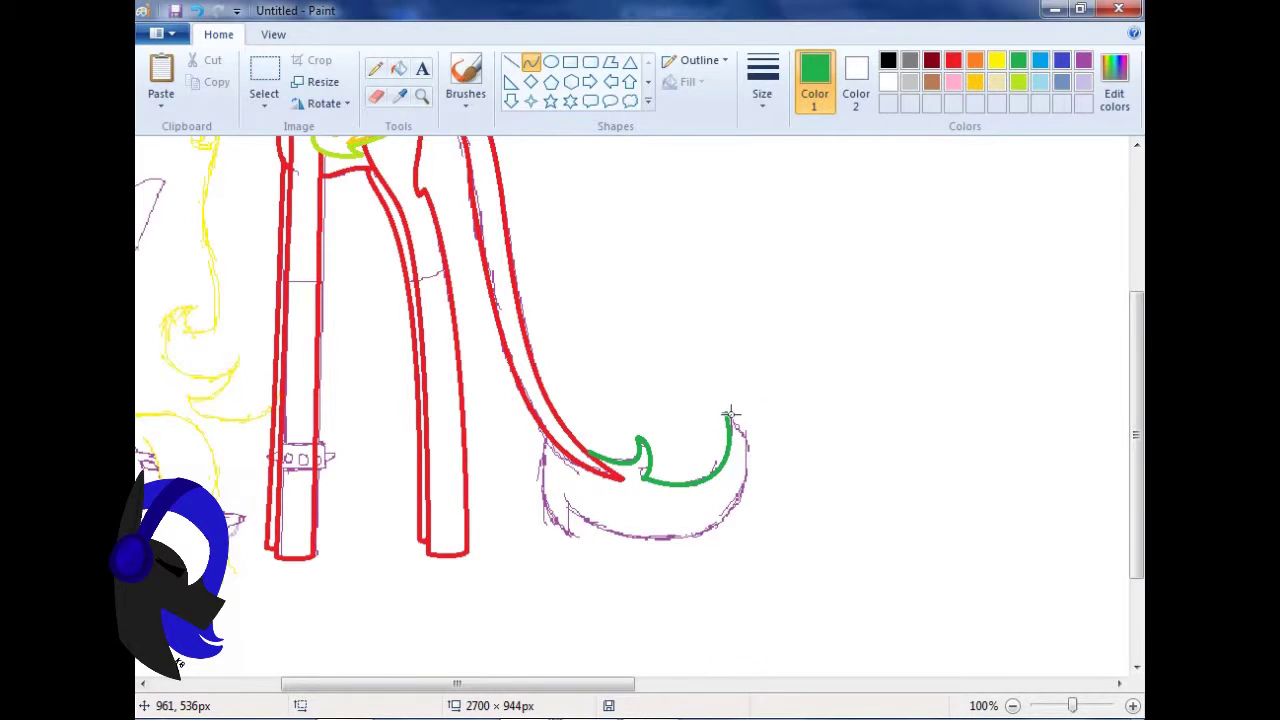
# - Continue the green outline around the remaining edges of the tail tuft
pyautogui.scroll(1, 749, 630)
pyautogui.moveTo(720, 256)
pyautogui.mouseDown()
pyautogui.moveTo(402, 432)
pyautogui.moveTo(508, 491)
pyautogui.moveTo(395, 440)
pyautogui.mouseUp()
pyautogui.moveTo(351, 297); pyautogui.dragTo(407, 497)
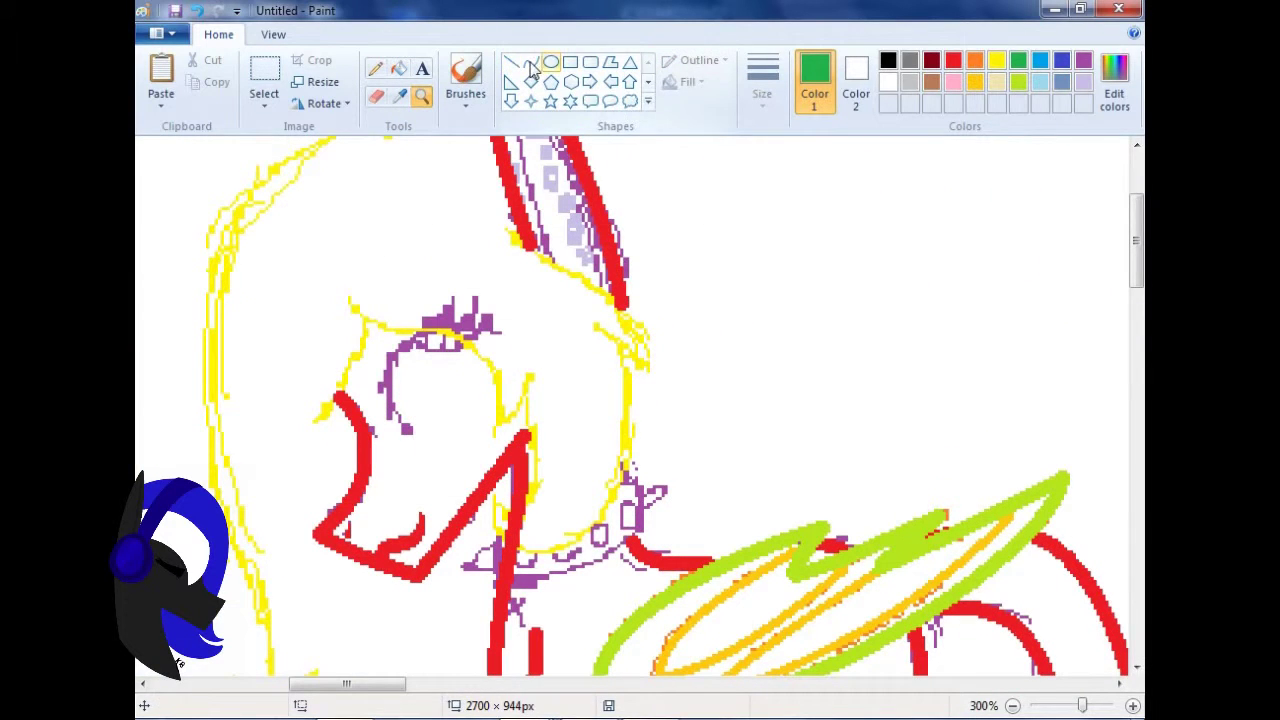
# - Trace the fringe over the eye, the cheek strand and the hair behind the ear in green curves
pyautogui.click(530, 62)
pyautogui.moveTo(345, 292); pyautogui.dragTo(507, 430)
pyautogui.moveTo(357, 343)
pyautogui.mouseDown()
pyautogui.moveTo(530, 373)
pyautogui.moveTo(497, 512)
pyautogui.moveTo(548, 475)
pyautogui.mouseUp()
pyautogui.moveTo(505, 225); pyautogui.dragTo(645, 360)
pyautogui.moveTo(611, 250); pyautogui.dragTo(628, 340)
pyautogui.scroll(-2, 728, 350)
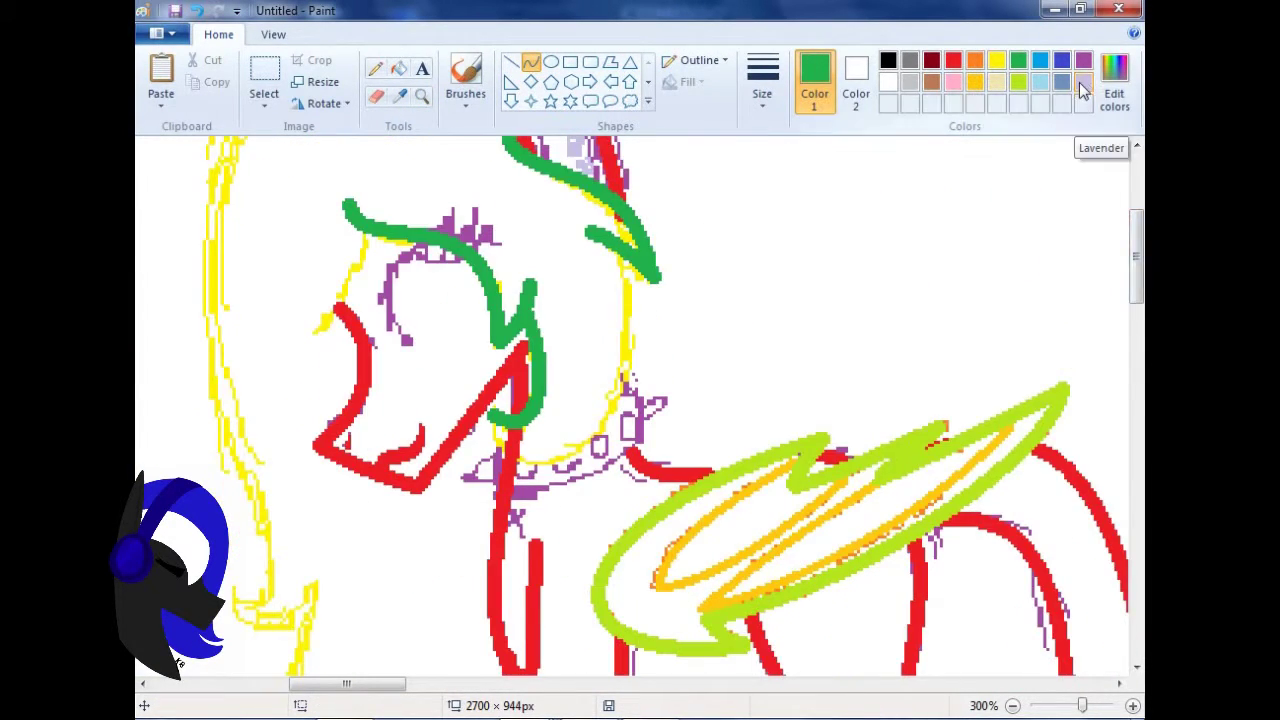
# - Outline the collar around the pony's neck as a slanted four-sided band in light blue
pyautogui.click(1040, 82)
pyautogui.moveTo(490, 455)
pyautogui.mouseDown()
pyautogui.moveTo(608, 388)
pyautogui.moveTo(650, 445)
pyautogui.mouseUp()
pyautogui.moveTo(648, 440)
pyautogui.mouseDown()
pyautogui.moveTo(636, 398)
pyautogui.moveTo(501, 512)
pyautogui.moveTo(450, 524)
pyautogui.moveTo(504, 500)
pyautogui.mouseUp()
pyautogui.click(398, 68)
# - Trace the lock of hair behind the cheek in green, curving down over the collar
pyautogui.click(1018, 60)
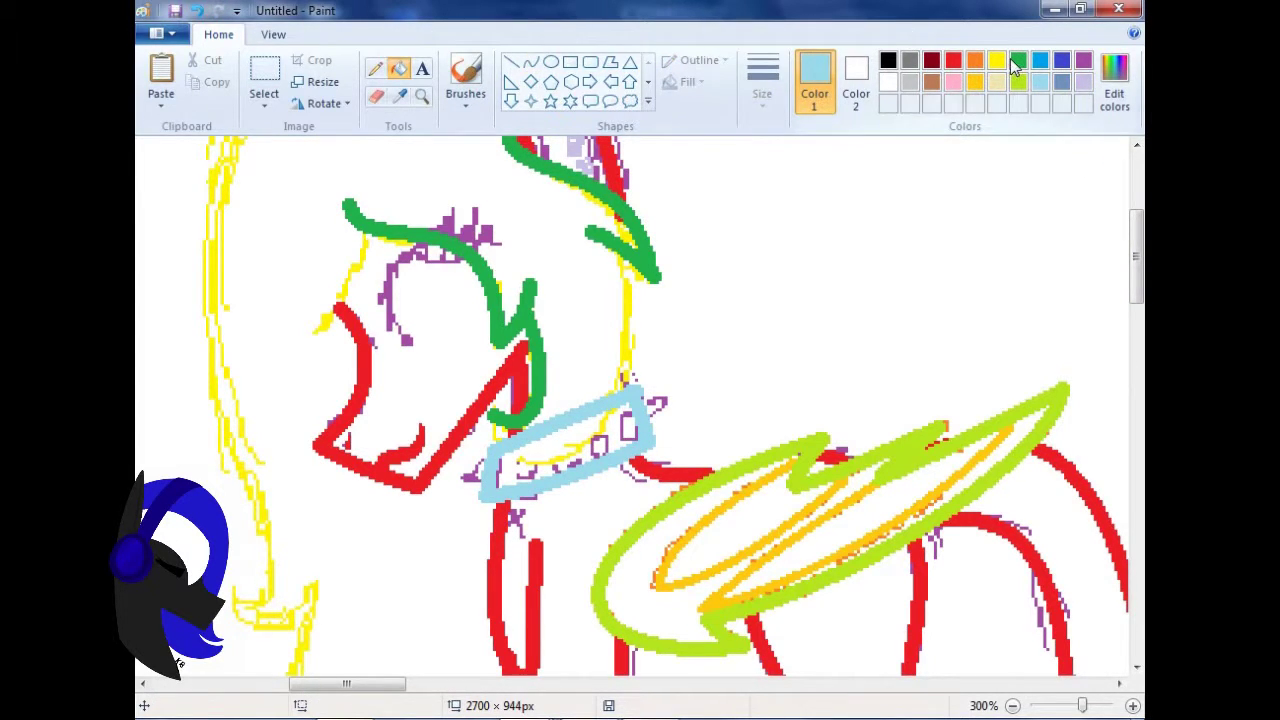
pyautogui.click(530, 62)
pyautogui.moveTo(622, 250); pyautogui.dragTo(495, 420)
pyautogui.moveTo(642, 348); pyautogui.dragTo(650, 390)
# - Trace the mane's top tuft and its long outer edge down past the muzzle in green
pyautogui.click(421, 95)
pyautogui.click(380, 329)
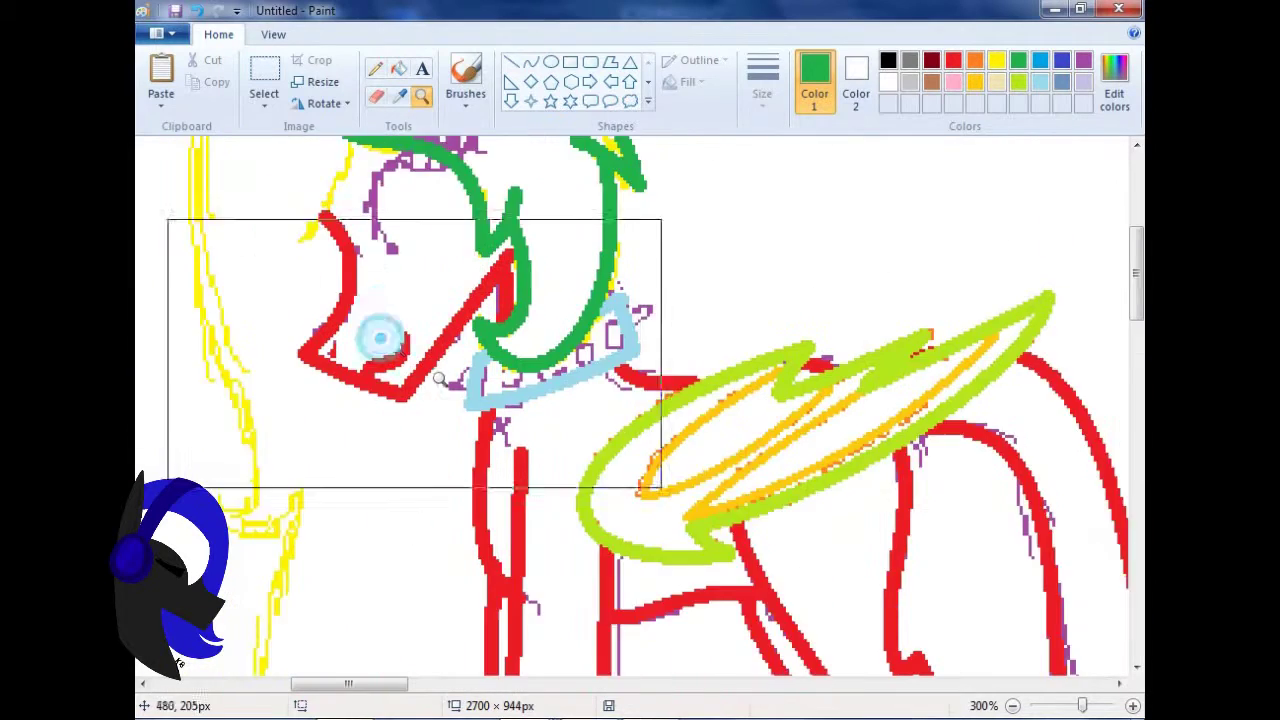
pyautogui.rightClick(318, 258)
pyautogui.click(318, 258)
pyautogui.click(530, 62)
pyautogui.moveTo(602, 240); pyautogui.dragTo(510, 237)
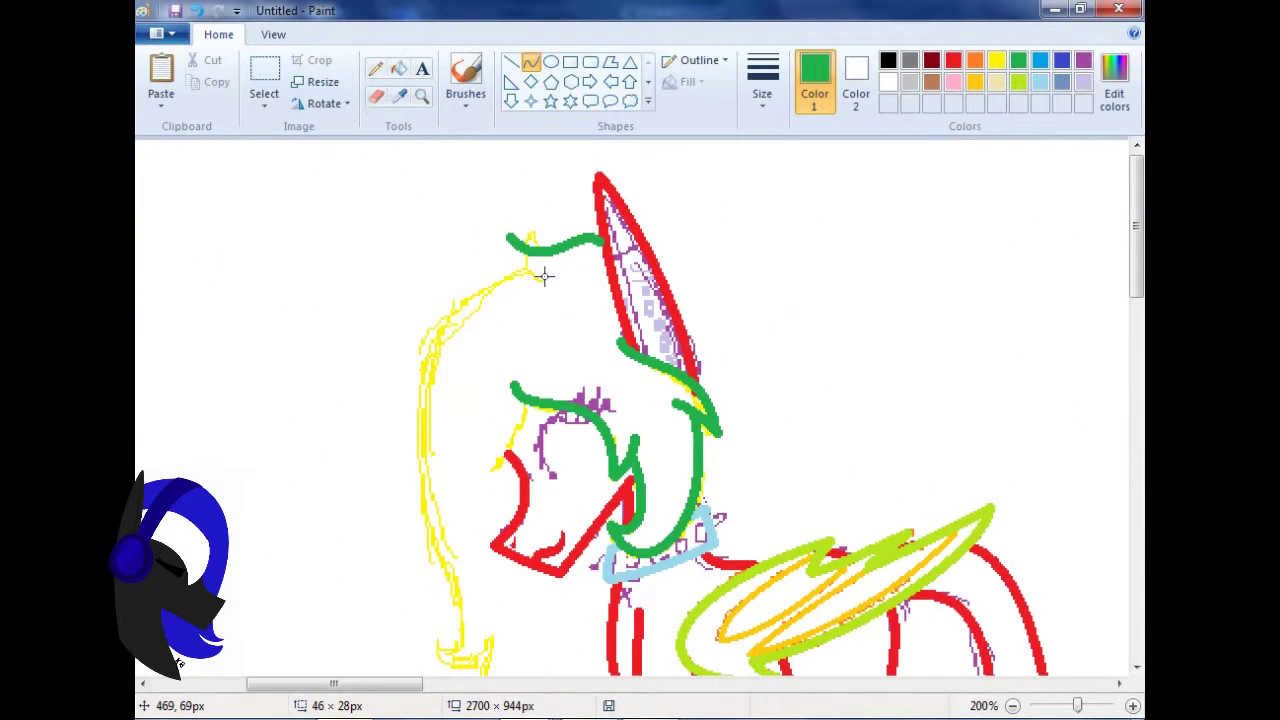
pyautogui.scroll(-2, 975, 279)
pyautogui.moveTo(521, 165)
pyautogui.mouseDown()
pyautogui.moveTo(427, 447)
pyautogui.moveTo(477, 572)
pyautogui.mouseUp()
pyautogui.moveTo(451, 289)
pyautogui.mouseDown()
pyautogui.moveTo(423, 243)
pyautogui.moveTo(443, 560)
pyautogui.mouseUp()
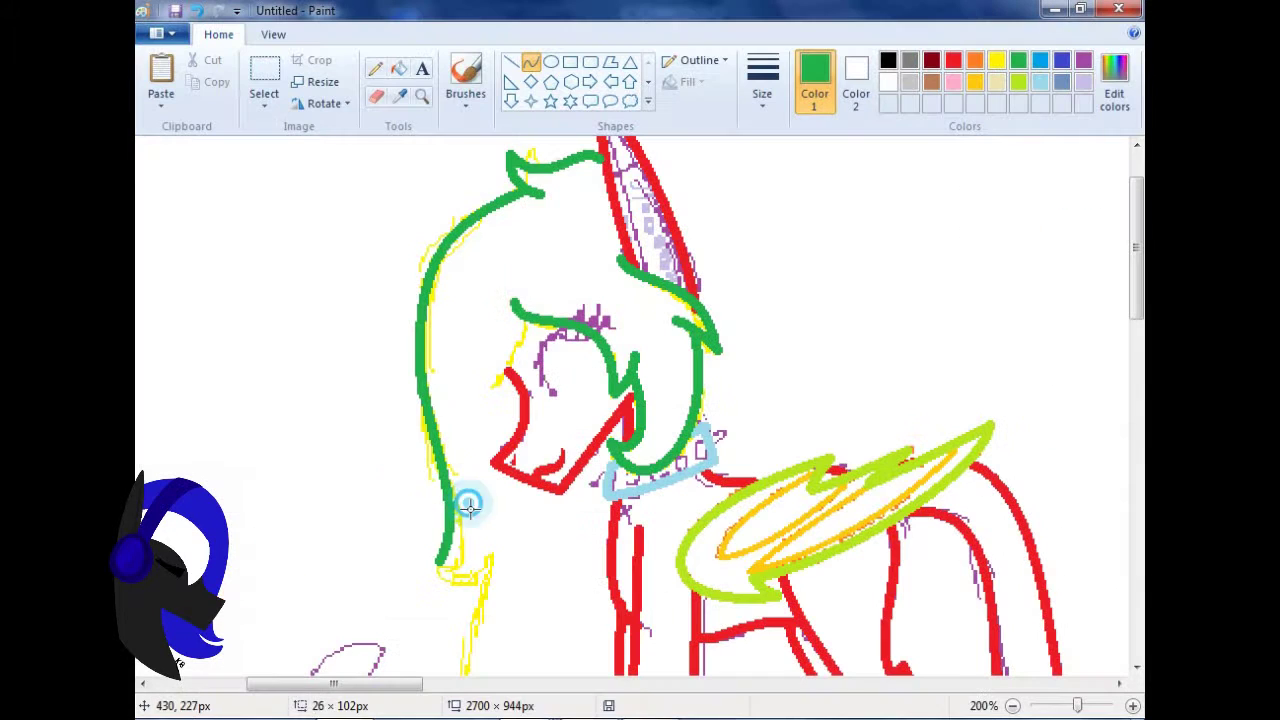
# - Trace the small flick in the long mane and continue the strand down to its lower curl in green
pyautogui.scroll(-5, 430, 377)
pyautogui.moveTo(440, 372); pyautogui.dragTo(468, 405)
pyautogui.scroll(-4, 891, 333)
pyautogui.moveTo(465, 228); pyautogui.dragTo(478, 565)
pyautogui.moveTo(472, 420); pyautogui.dragTo(492, 400)
pyautogui.moveTo(478, 560); pyautogui.dragTo(430, 595)
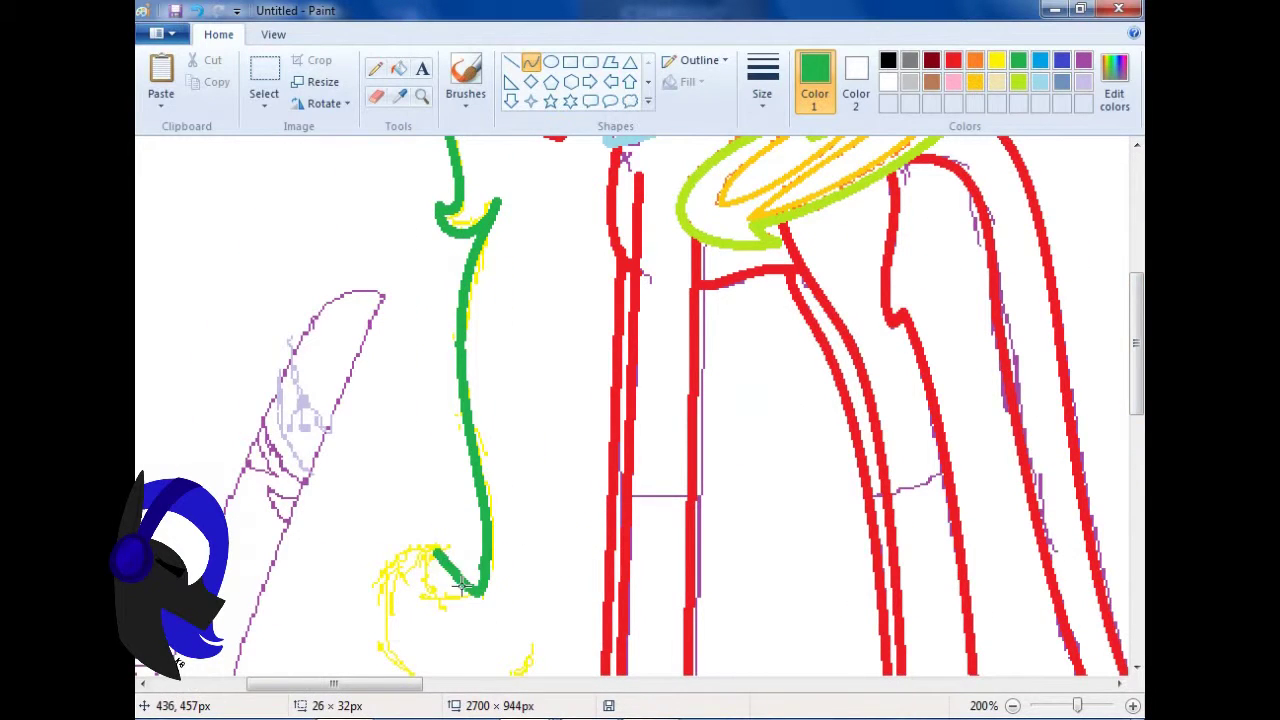
# - Trace the mane's lower curl in green, looping around its inside and outside to the pointed tip
pyautogui.scroll(-3, 528, 396)
pyautogui.moveTo(528, 396); pyautogui.dragTo(426, 391)
pyautogui.click(421, 95)
pyautogui.click(444, 229)
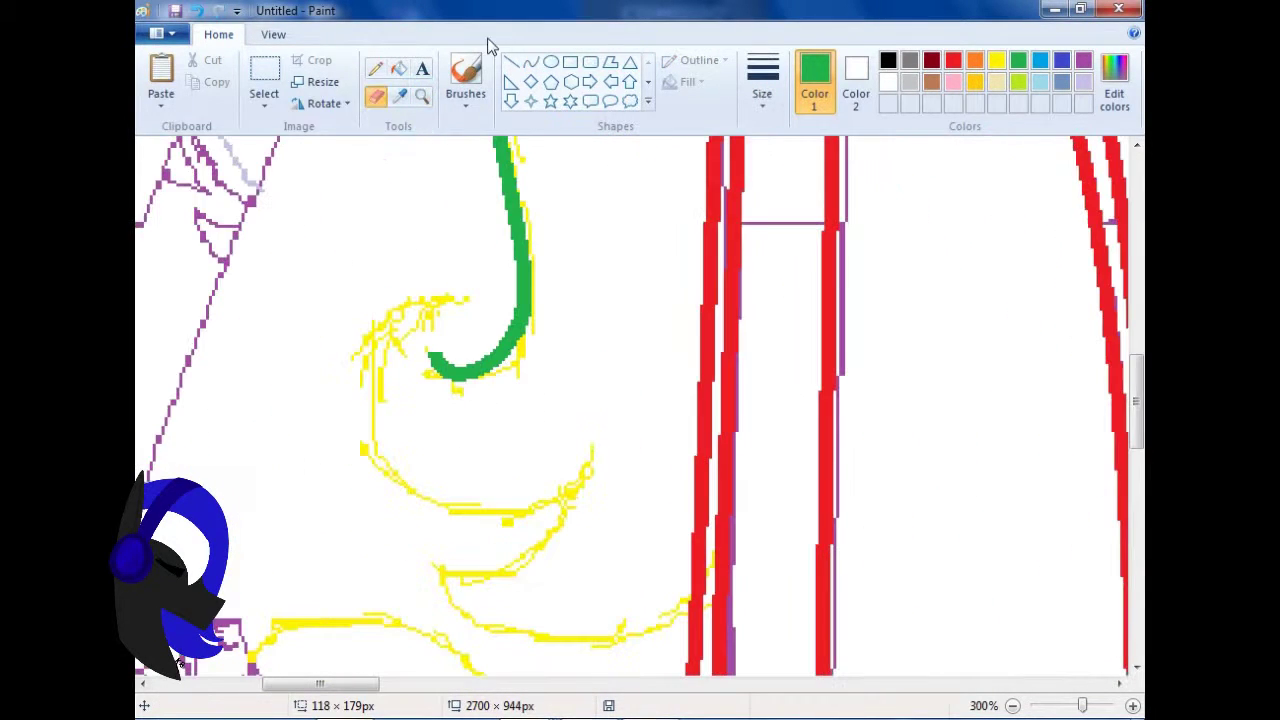
pyautogui.click(530, 62)
pyautogui.moveTo(462, 300); pyautogui.dragTo(465, 512)
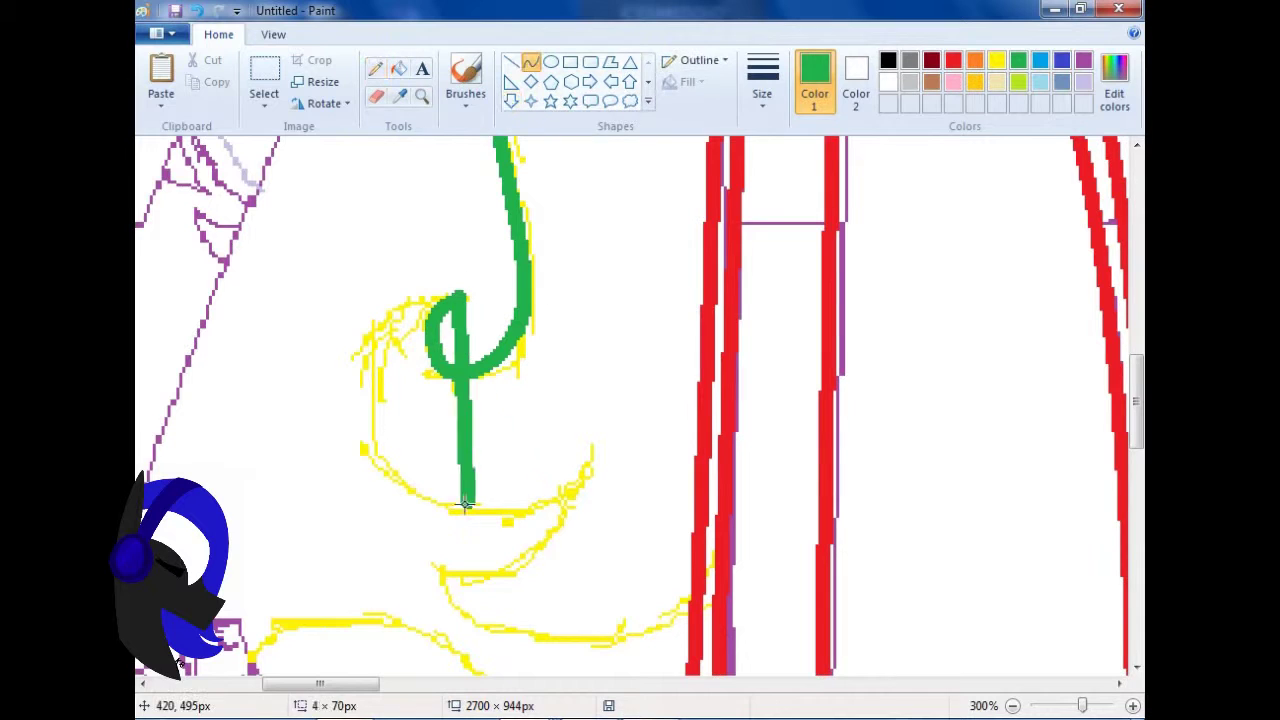
pyautogui.moveTo(330, 470); pyautogui.dragTo(286, 480)
pyautogui.moveTo(466, 508); pyautogui.dragTo(591, 445)
# - Trace the two lowest mane strands in green, ending the last one at the foreleg
pyautogui.scroll(-3, 560, 470)
pyautogui.moveTo(598, 295)
pyautogui.mouseDown()
pyautogui.moveTo(425, 405)
pyautogui.moveTo(520, 440)
pyautogui.mouseUp()
pyautogui.moveTo(423, 402); pyautogui.dragTo(688, 435)
pyautogui.moveTo(600, 440); pyautogui.dragTo(570, 540)
# - Pick the foreleg's red with the Color picker and set a pencil width for retouching the line by the mane
pyautogui.click(375, 68)
pyautogui.click(400, 95)
pyautogui.click(703, 458)
pyautogui.click(762, 80)
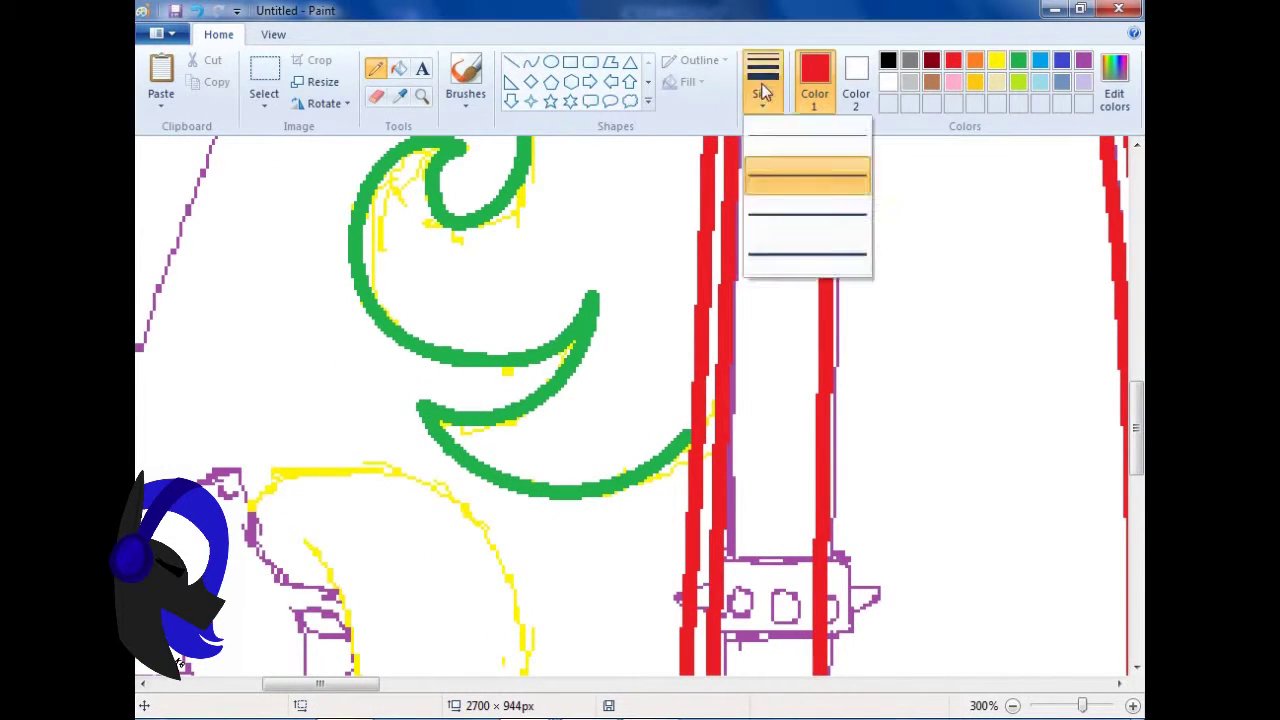
# - Outline the rectangular bracelet around the lower foreleg in light blue curves
pyautogui.click(421, 95)
pyautogui.rightClick(403, 329)
pyautogui.click(440, 371)
pyautogui.click(1040, 81)
pyautogui.click(530, 62)
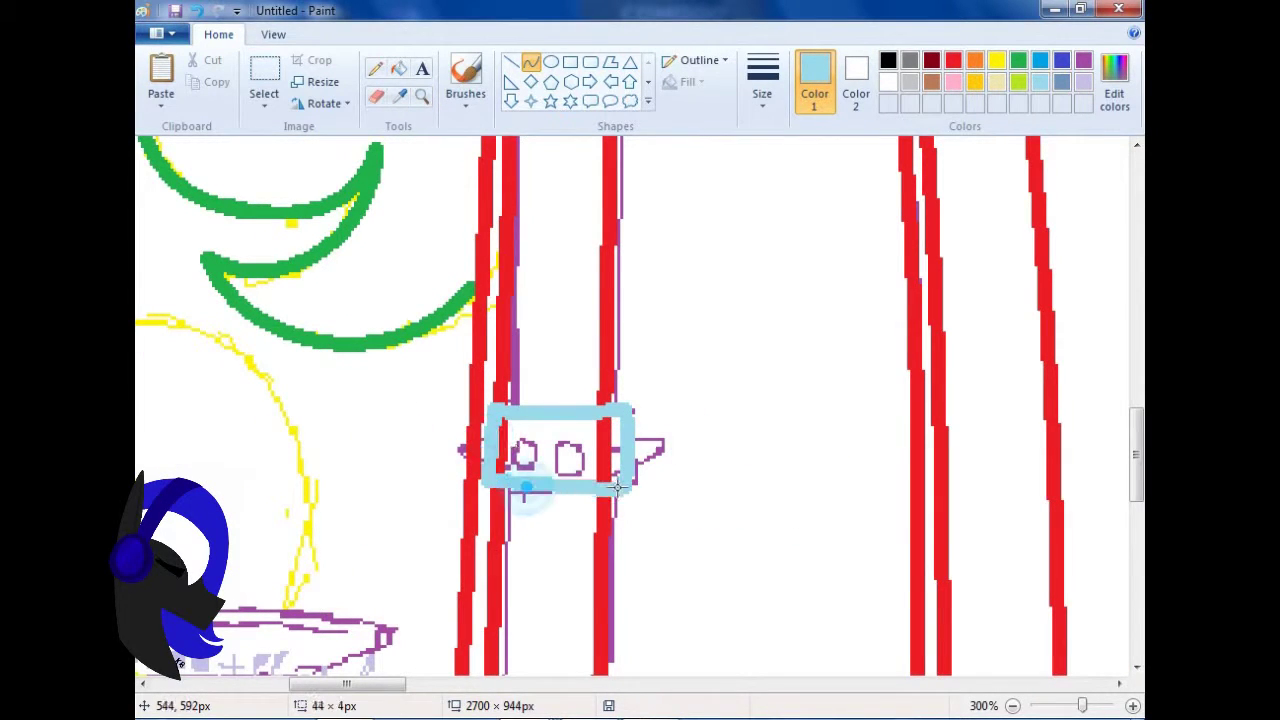
# - Dot a row of light blue studs along the inside of the ear with the pencil
pyautogui.click(421, 95)
pyautogui.rightClick(354, 314)
pyautogui.click(340, 296)
pyautogui.click(455, 305)
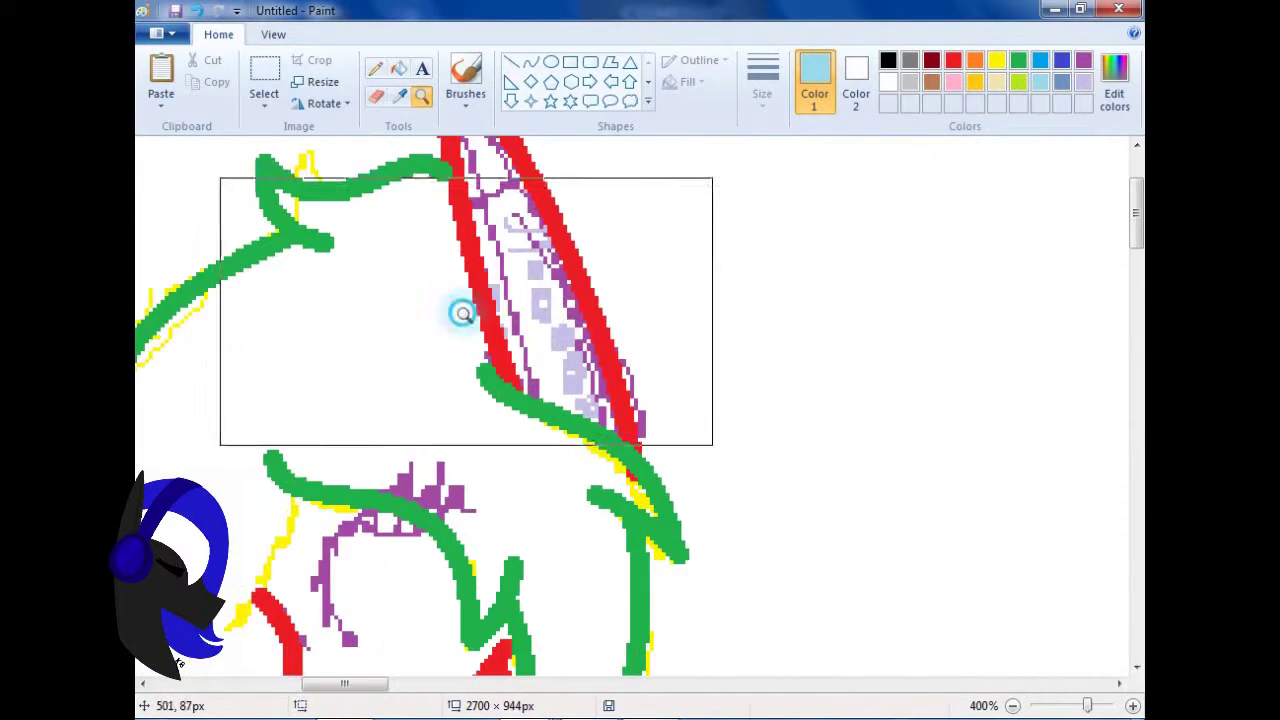
pyautogui.click(375, 68)
pyautogui.click(762, 80)
pyautogui.click(766, 211)
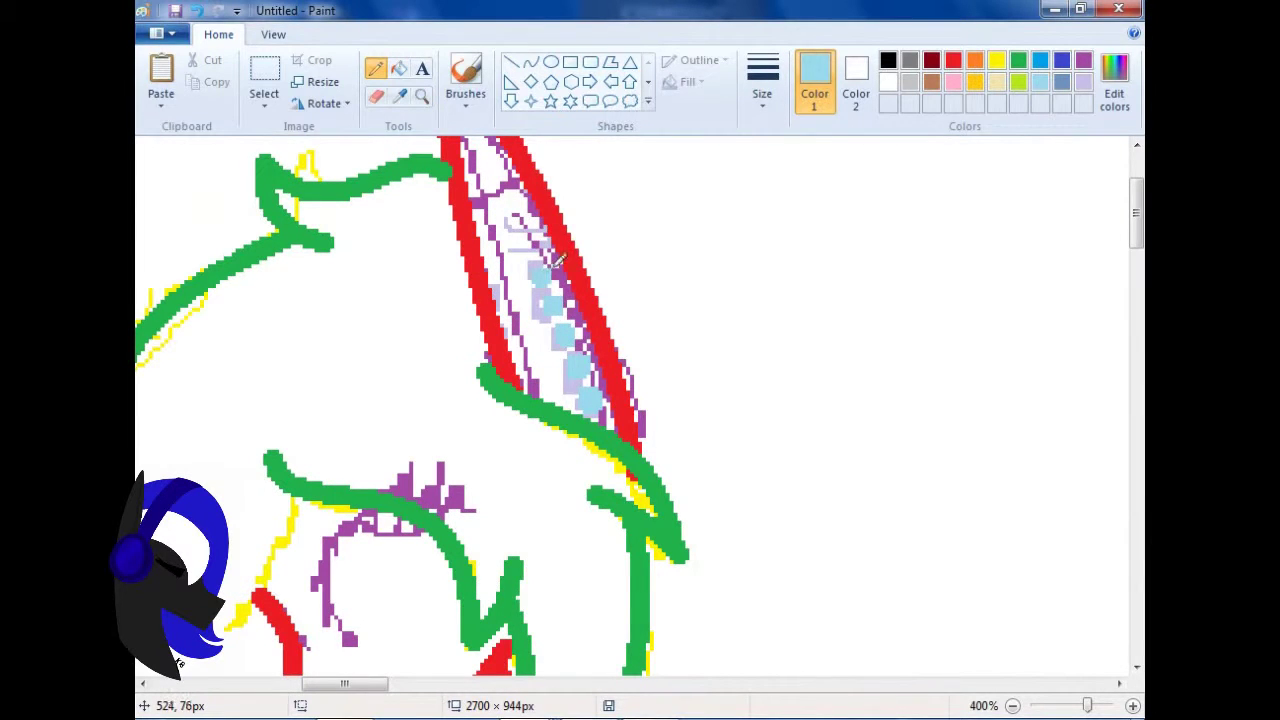
# - Draw two light blue rings over the ear's outer edge and tidy the rings and studs with the pencil
pyautogui.moveTo(586, 240); pyautogui.dragTo(583, 229)
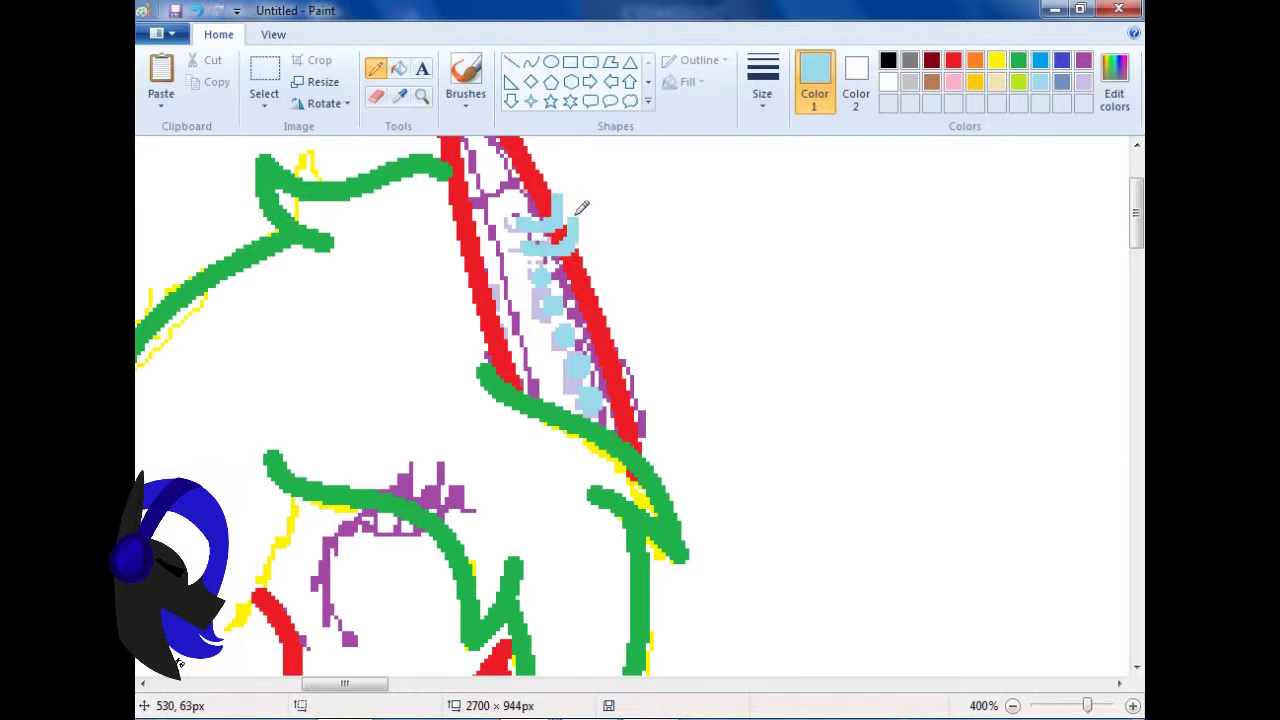
pyautogui.click(762, 80)
pyautogui.click(766, 211)
pyautogui.click(568, 353)
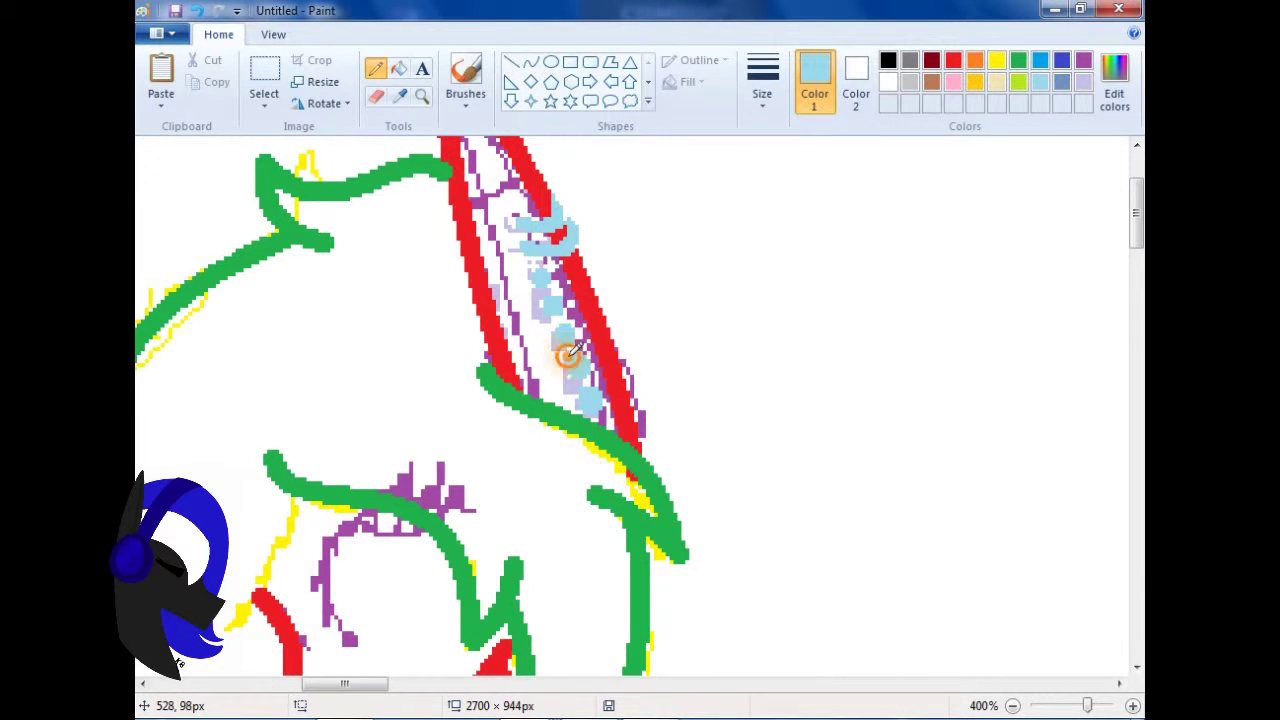
# - Draw the arched front outline of the standing pony's eye with a thick black curve
pyautogui.click(421, 95)
pyautogui.rightClick(457, 280)
pyautogui.rightClick(434, 357)
pyautogui.rightClick(434, 357)
pyautogui.click(564, 324)
pyautogui.click(551, 378)
pyautogui.click(551, 378)
pyautogui.click(530, 62)
pyautogui.click(888, 60)
pyautogui.click(762, 80)
pyautogui.click(808, 255)
pyautogui.moveTo(514, 298); pyautogui.dragTo(434, 390)
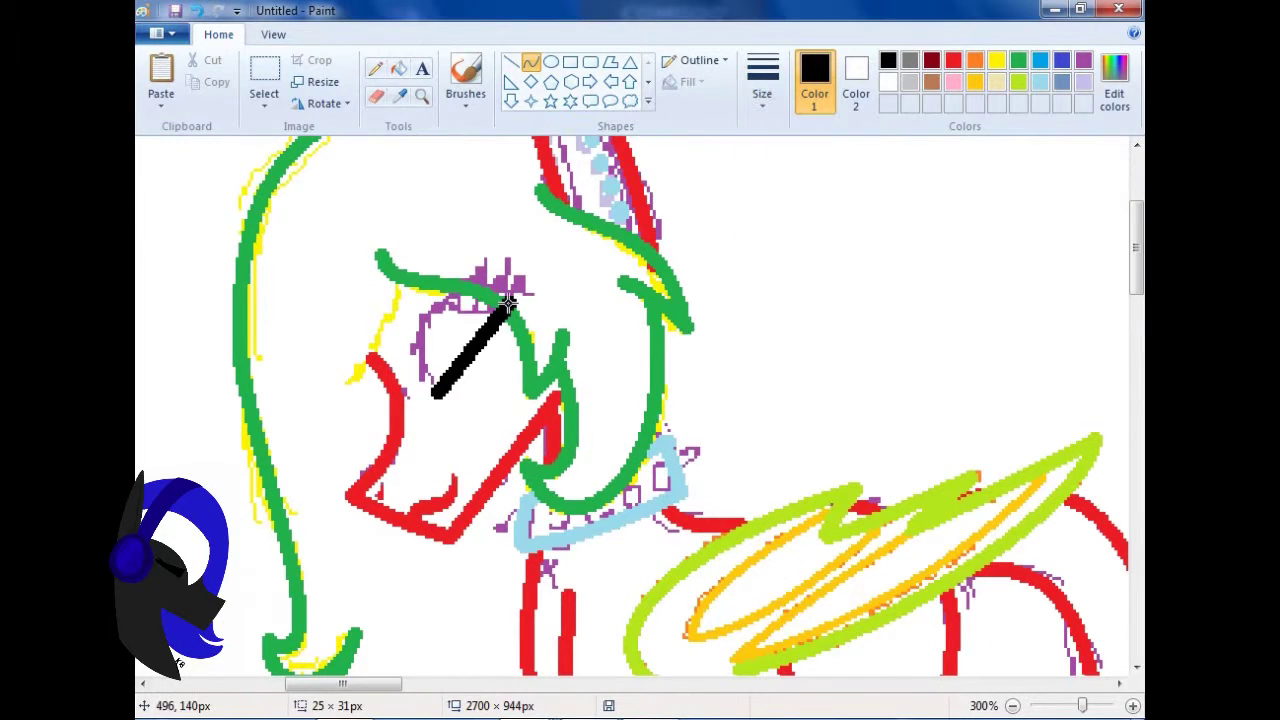
pyautogui.moveTo(470, 340); pyautogui.dragTo(412, 300)
pyautogui.moveTo(440, 360)
pyautogui.mouseDown()
pyautogui.moveTo(472, 372)
pyautogui.moveTo(436, 342)
pyautogui.mouseUp()
# - Undo the last eye curve, redraw the eyelid in black, fill it solid and add pointed lashes above it
pyautogui.click(196, 10)
pyautogui.moveTo(438, 266); pyautogui.dragTo(459, 305)
pyautogui.click(398, 68)
pyautogui.click(375, 68)
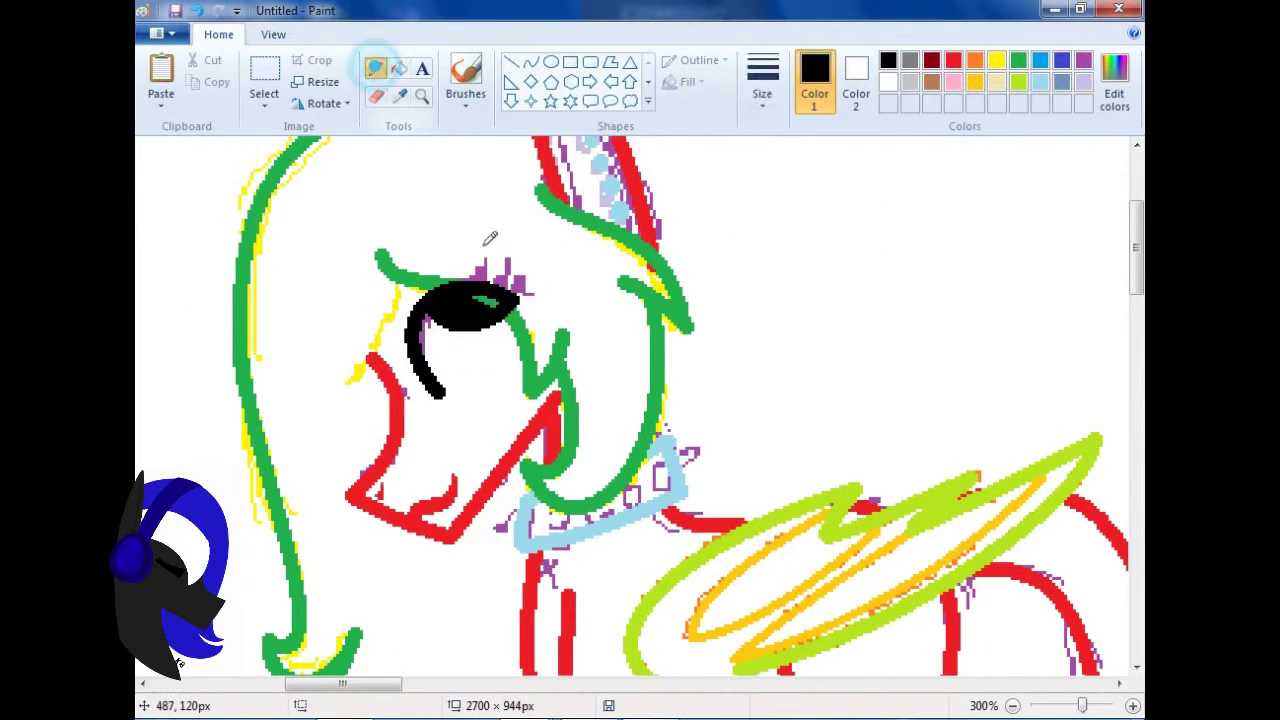
# - Redraw the green hair strand over the black eyelid as a curve with a translucent outline style
pyautogui.click(530, 62)
pyautogui.click(700, 60)
pyautogui.click(709, 157)
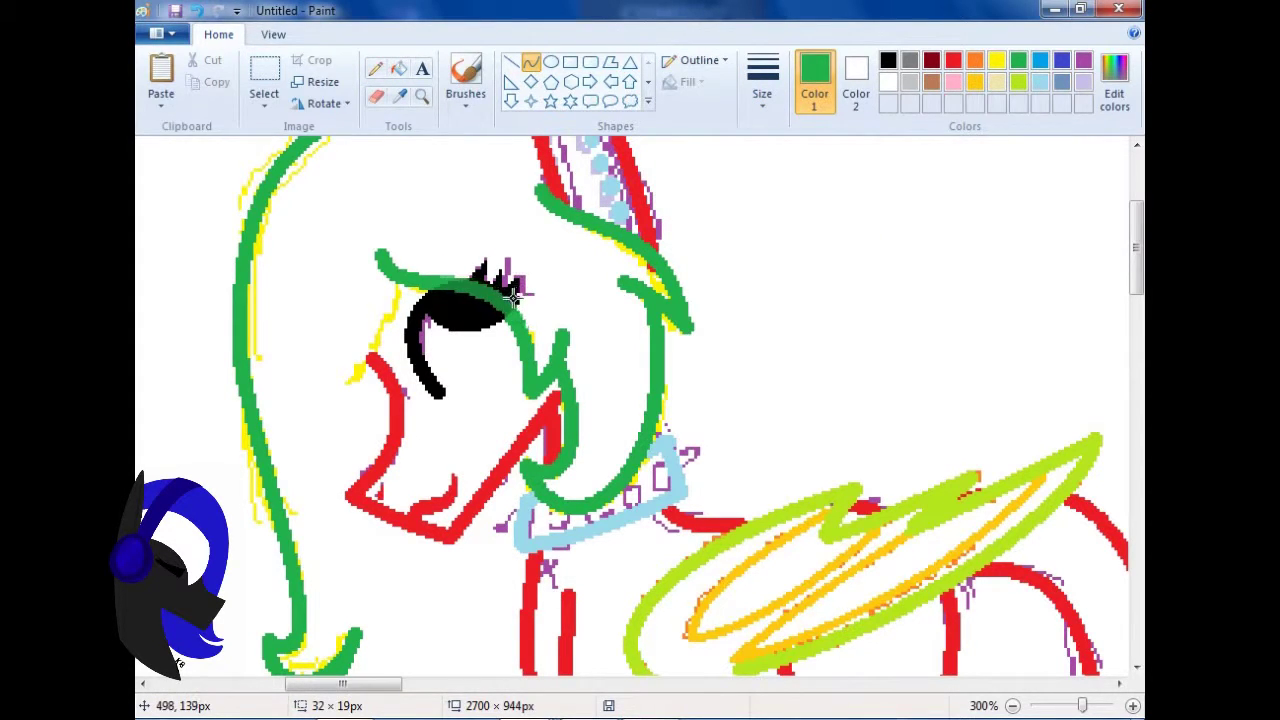
pyautogui.scroll(2, 513, 297)
pyautogui.click(398, 68)
pyautogui.click(562, 400)
pyautogui.click(530, 62)
pyautogui.click(700, 60)
pyautogui.click(700, 152)
# - Draw a thin red curve along the inside of the standing pony's ear, parallel to its front edge
pyautogui.click(421, 95)
pyautogui.scroll(-5, 391, 283)
pyautogui.scroll(3, 391, 283)
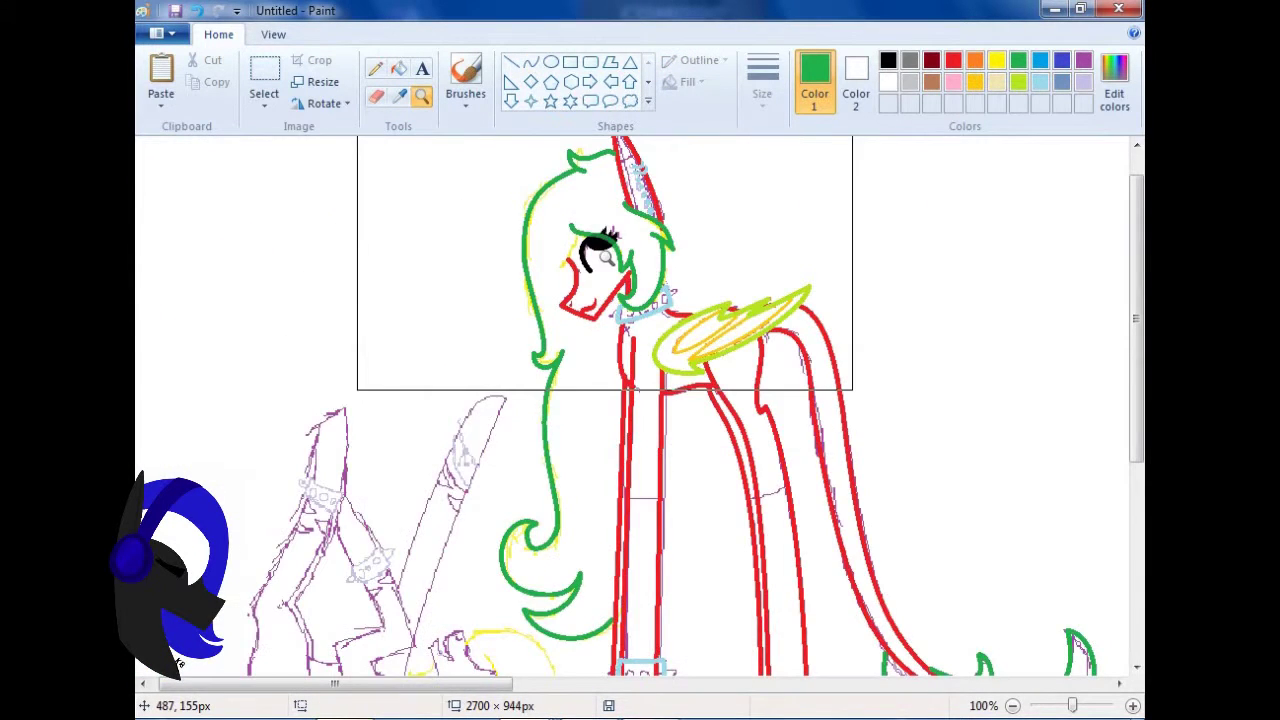
pyautogui.click(492, 230)
pyautogui.hscroll(2, 626, 462)
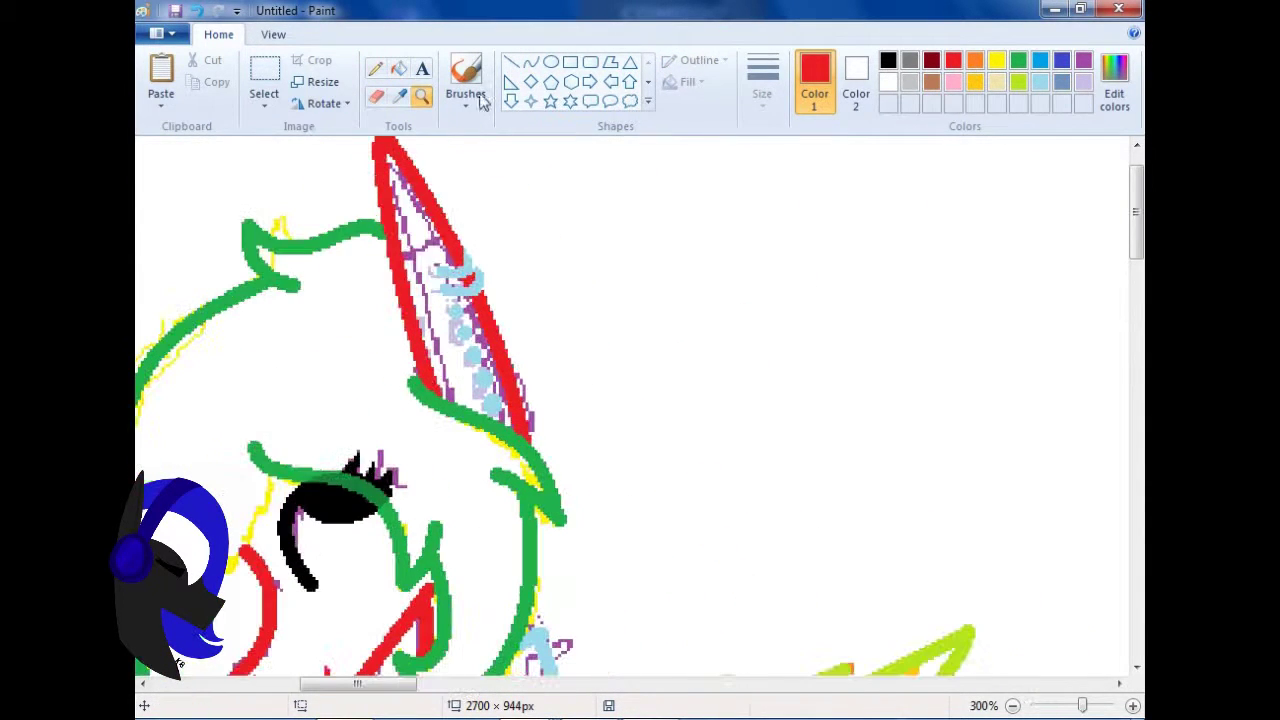
pyautogui.click(530, 62)
pyautogui.click(762, 80)
pyautogui.click(771, 138)
pyautogui.moveTo(452, 402); pyautogui.dragTo(398, 190)
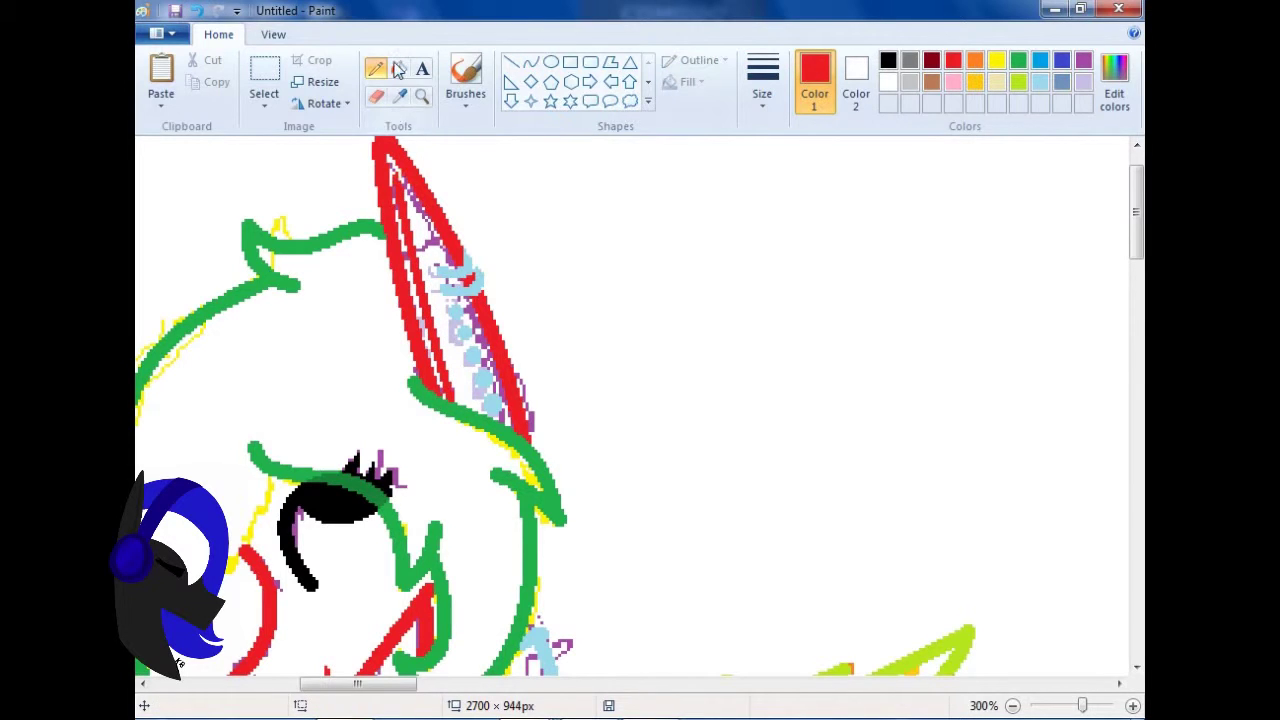
# - Outline the lying pony's long pointed ear around its row of studs in thick red curves
pyautogui.click(421, 95)
pyautogui.scroll(-3, 365, 398)
pyautogui.hscroll(-3, 365, 398)
pyautogui.scroll(2, 365, 398)
pyautogui.click(530, 62)
pyautogui.click(762, 80)
pyautogui.click(794, 234)
pyautogui.moveTo(616, 528); pyautogui.dragTo(820, 548)
pyautogui.moveTo(702, 552)
pyautogui.mouseDown()
pyautogui.moveTo(690, 572)
pyautogui.moveTo(747, 549)
pyautogui.moveTo(703, 541)
pyautogui.mouseUp()
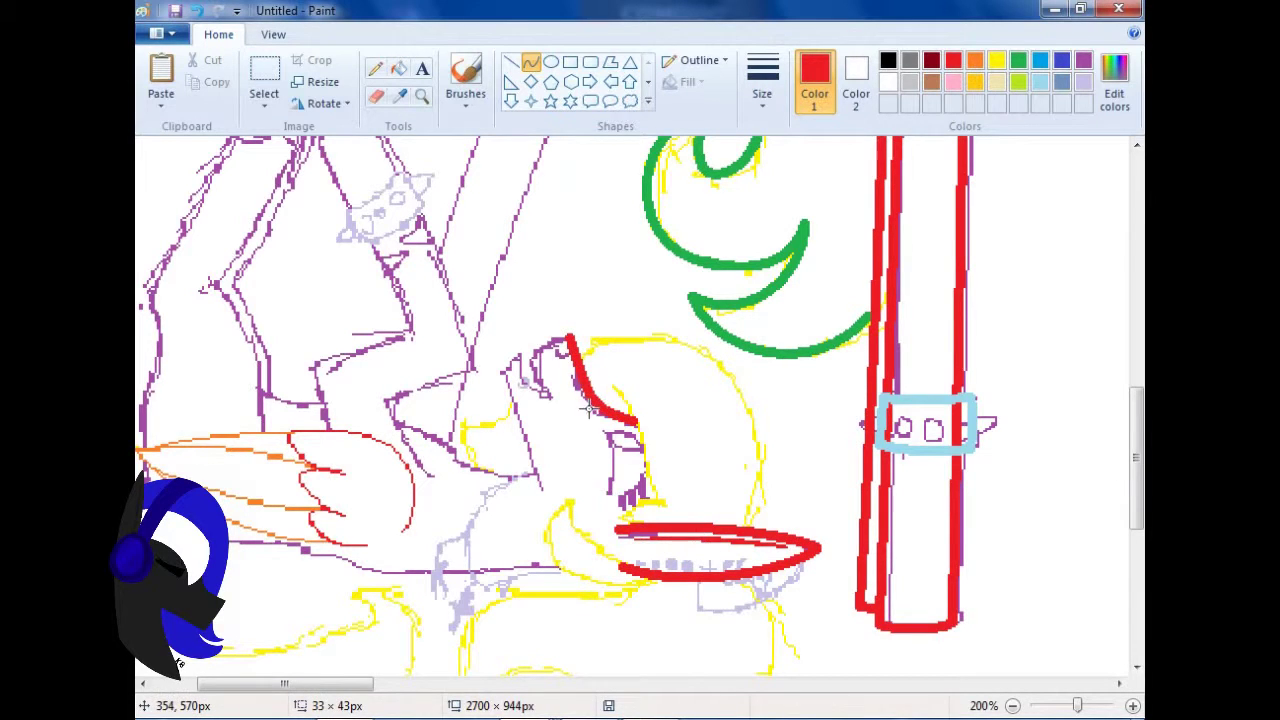
# - Trace the lying pony's face in red curves, from the forehead over the muzzle and mouth to the chin and jaw
pyautogui.scroll(2, 562, 243)
pyautogui.moveTo(578, 300); pyautogui.dragTo(541, 428)
pyautogui.moveTo(541, 428); pyautogui.dragTo(505, 368)
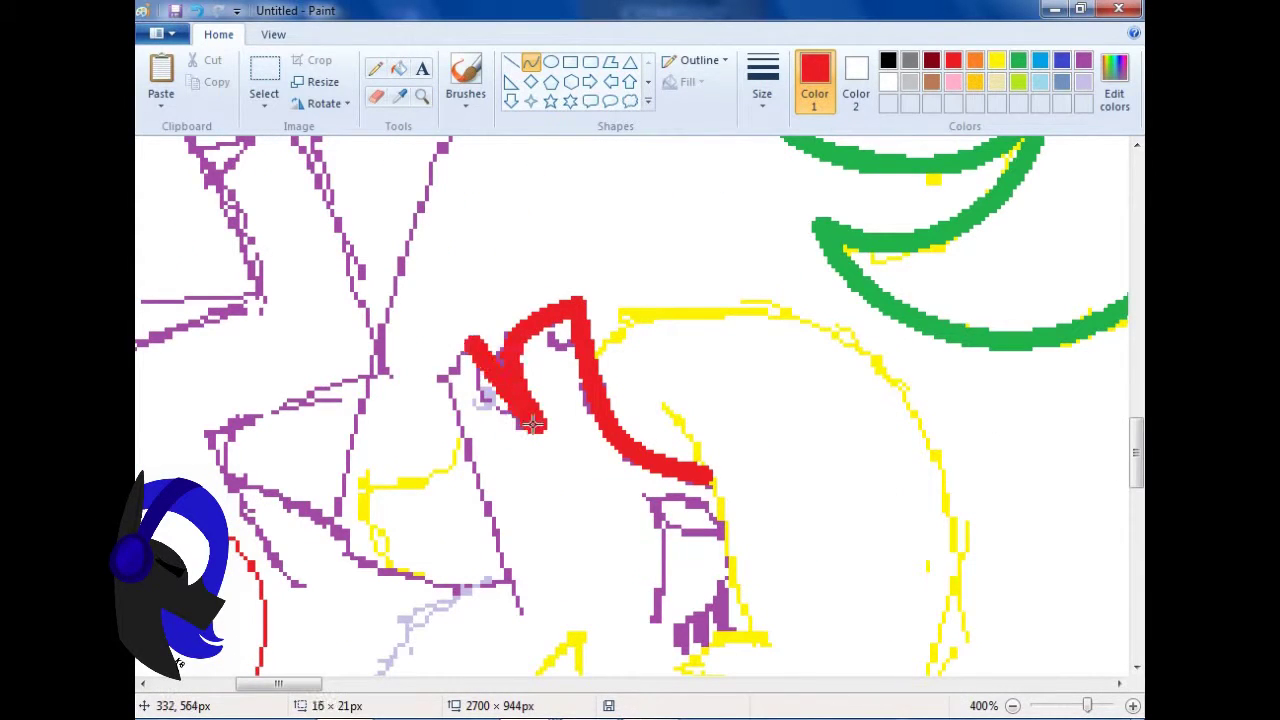
pyautogui.moveTo(533, 424); pyautogui.dragTo(450, 368)
pyautogui.hotkey('ctrl', 'z')
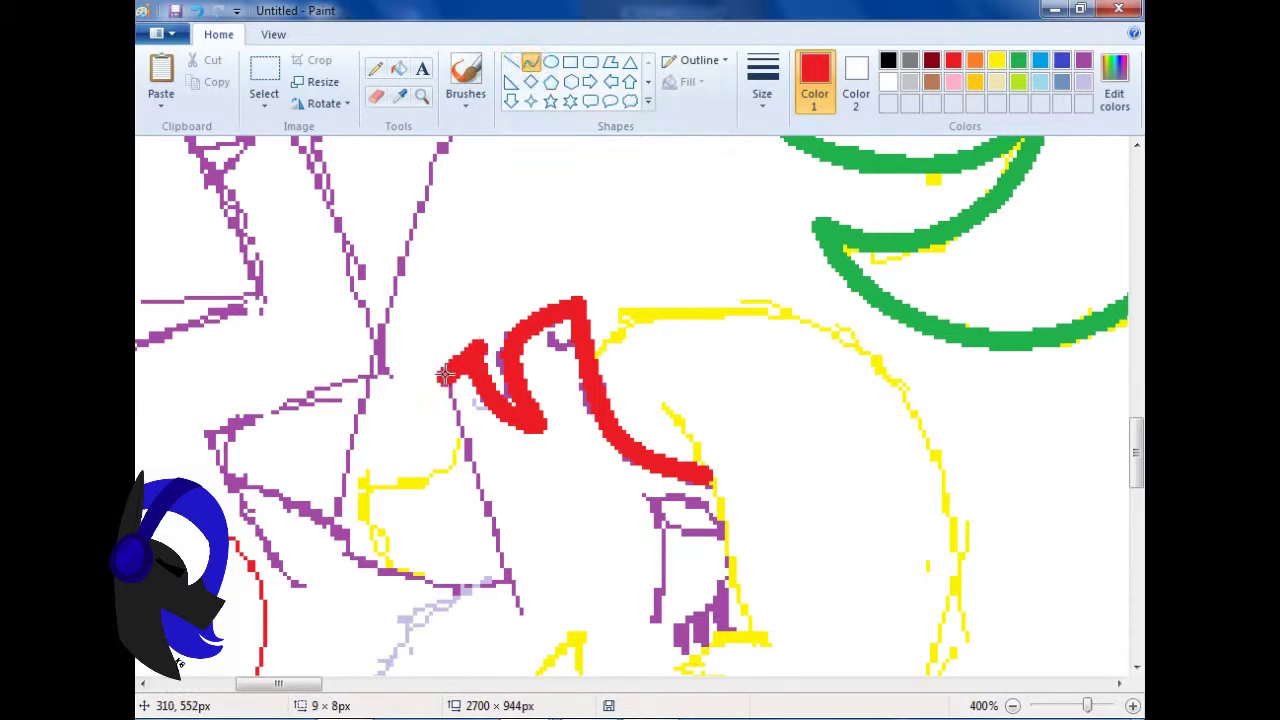
pyautogui.click(421, 95)
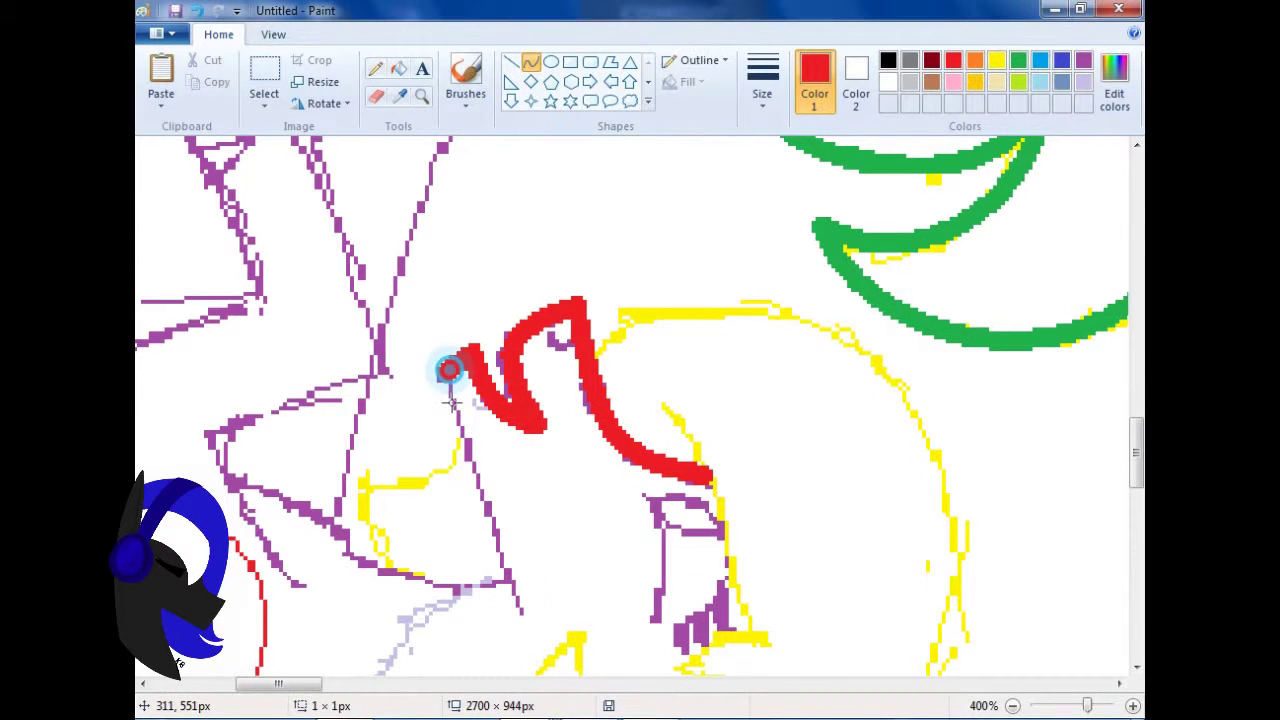
pyautogui.rightClick(449, 366)
pyautogui.click(404, 428)
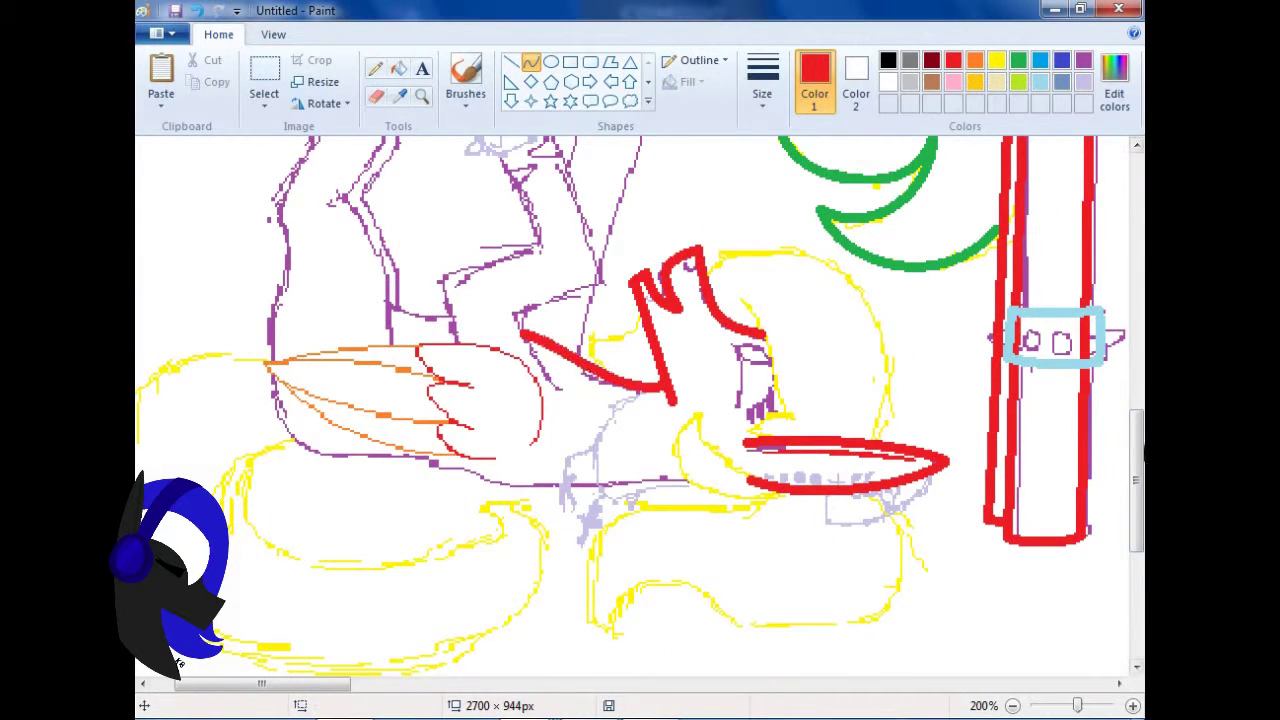
# - Trace the short edge between the lying pony's raised legs in red and recolour the folded wing's thin red lines orange
pyautogui.scroll(2, 455, 435)
pyautogui.moveTo(455, 435); pyautogui.dragTo(390, 422)
pyautogui.click(421, 95)
pyautogui.click(622, 584)
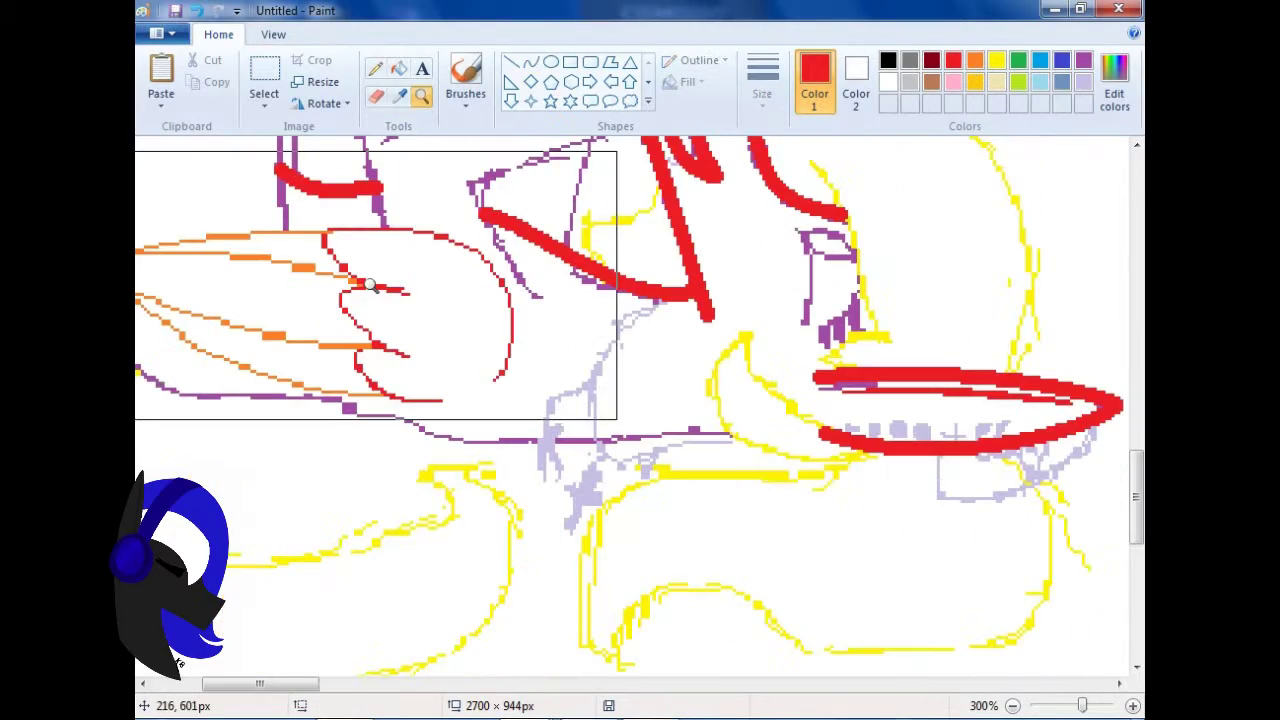
pyautogui.click(376, 96)
pyautogui.click(815, 80)
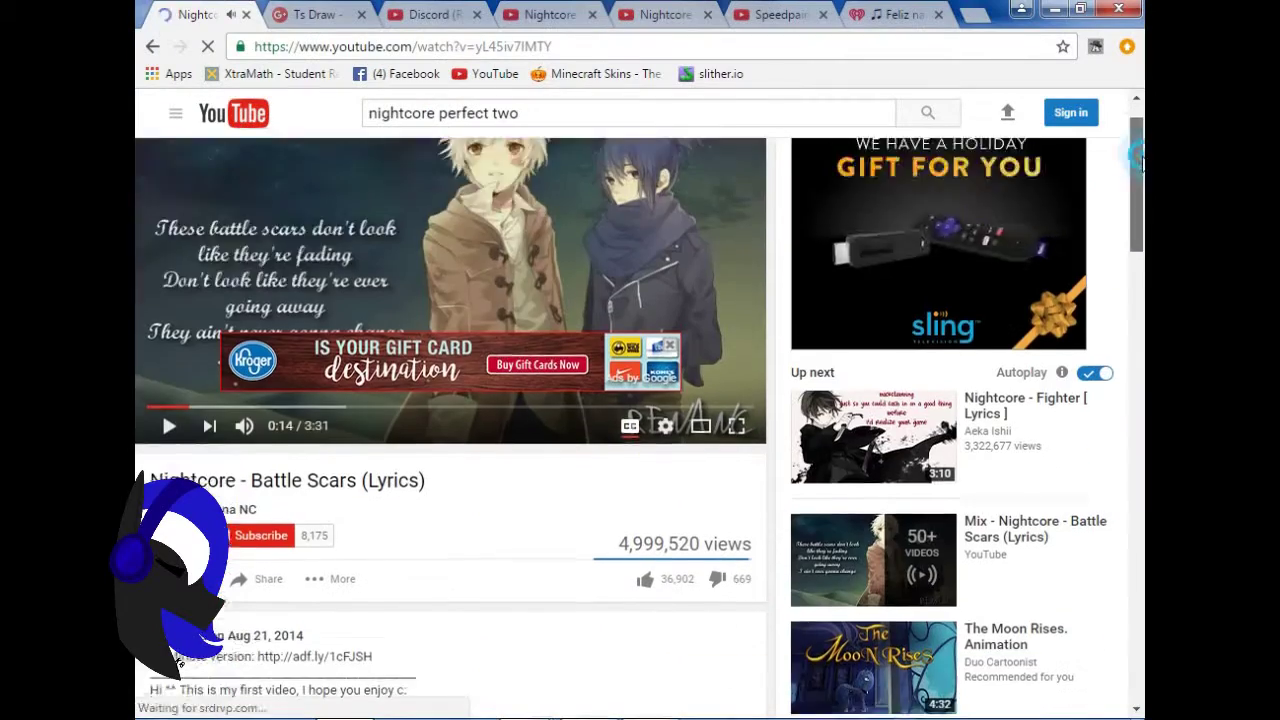
# - Switch to YouTube in the browser and look through the suggested nightcore videos
pyautogui.scroll(-10, 180, 663)
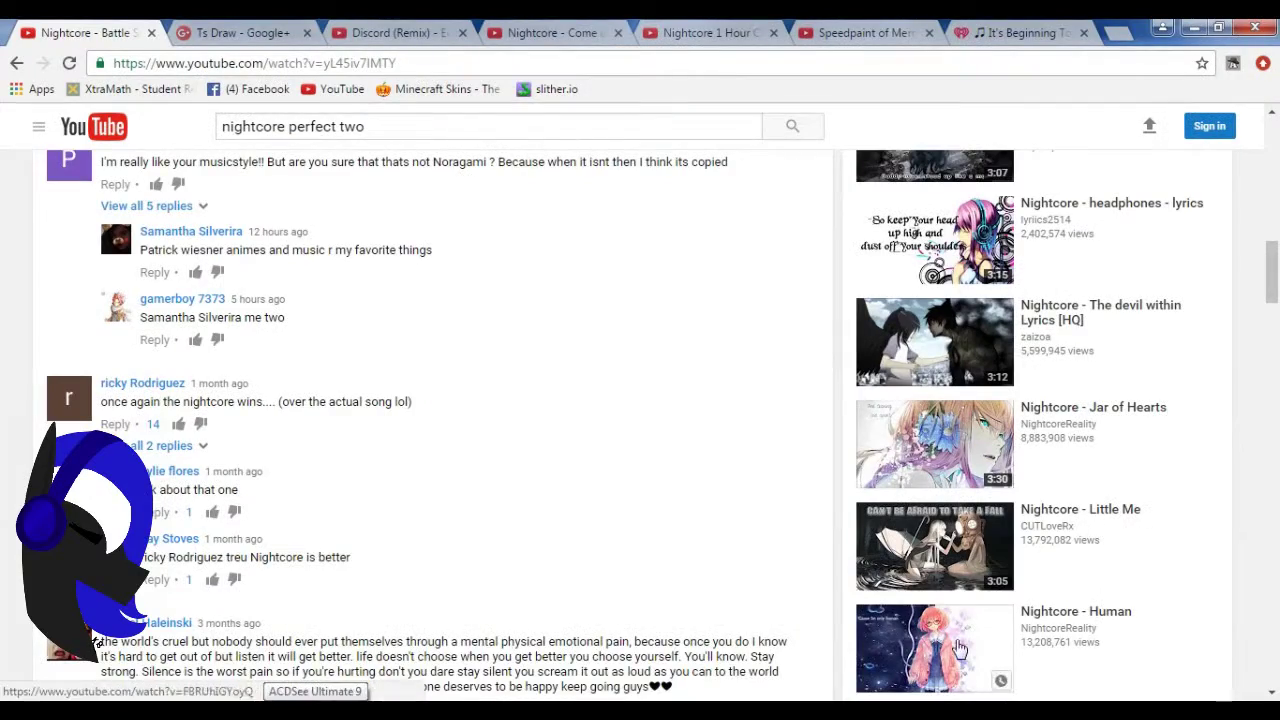
pyautogui.scroll(-5, 955, 472)
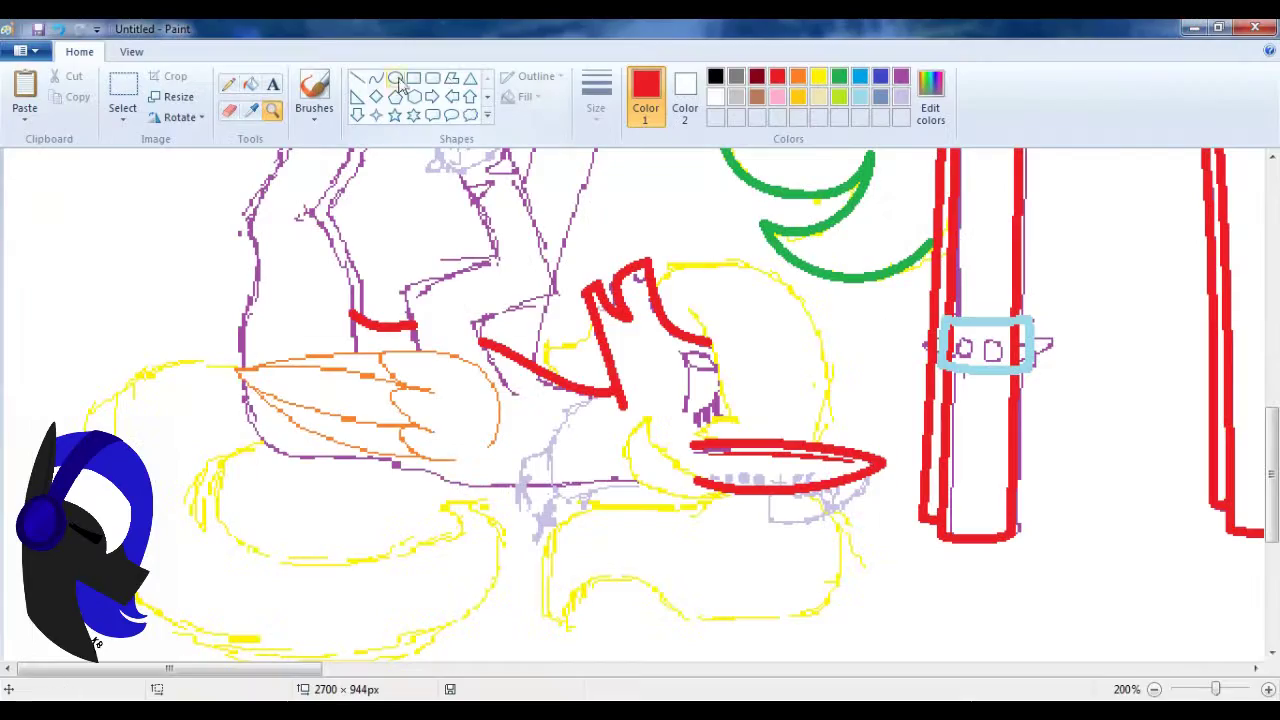
# - Switch back to Paint and trace the lying pony's back up to the rump with a red curve
pyautogui.click(375, 78)
pyautogui.moveTo(646, 480)
pyautogui.mouseDown()
pyautogui.moveTo(384, 472)
pyautogui.moveTo(473, 480)
pyautogui.moveTo(277, 448)
pyautogui.moveTo(323, 460)
pyautogui.mouseUp()
pyautogui.scroll(5, 247, 447)
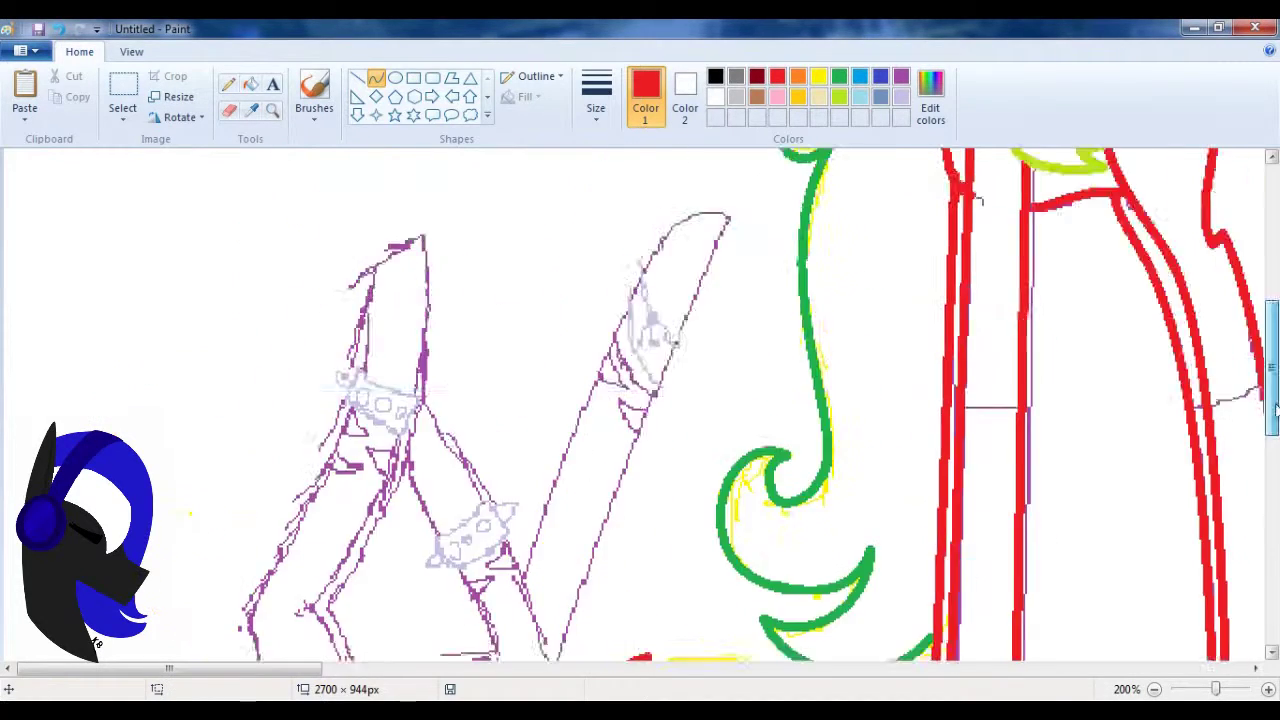
pyautogui.scroll(-3, 511, 543)
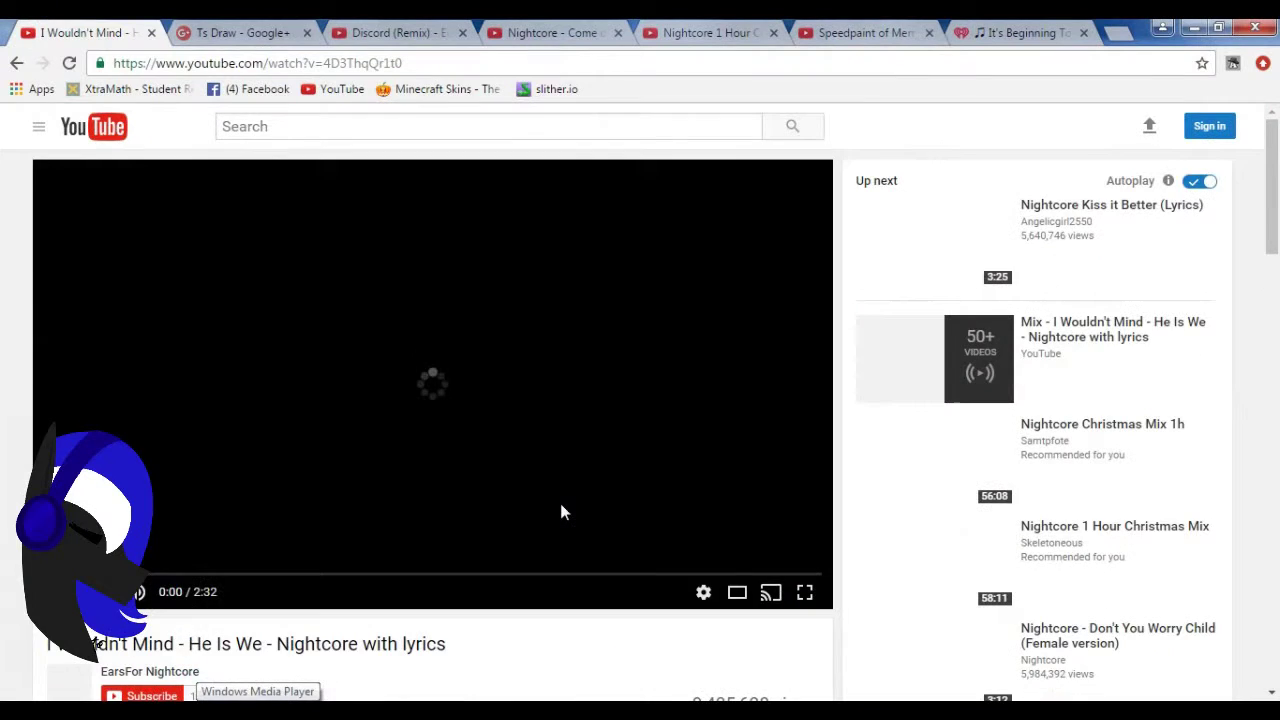
# - Return to Paint from the browser and trace the lying pony's bent foreleg in red on both sides of its bracelet
pyautogui.click(1192, 33)
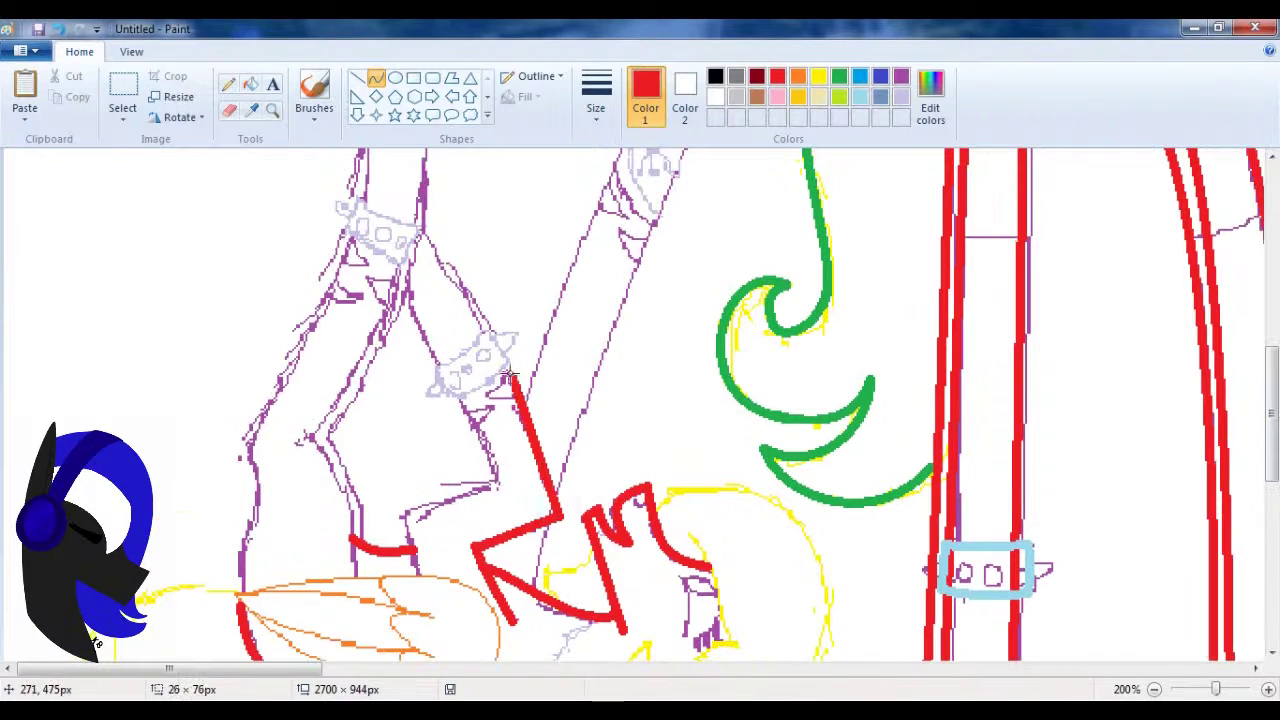
pyautogui.scroll(-3, 331, 188)
pyautogui.scroll(1, 400, 400)
pyautogui.moveTo(418, 507); pyautogui.dragTo(403, 443)
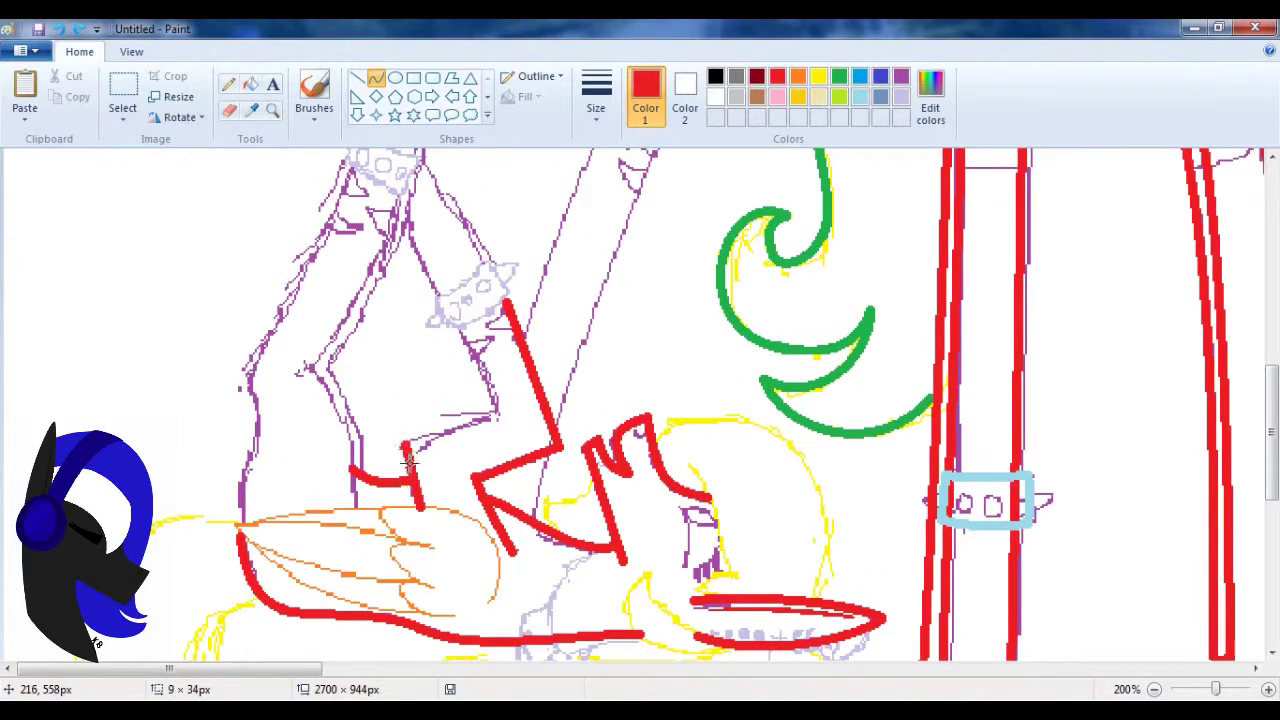
pyautogui.scroll(3, 463, 520)
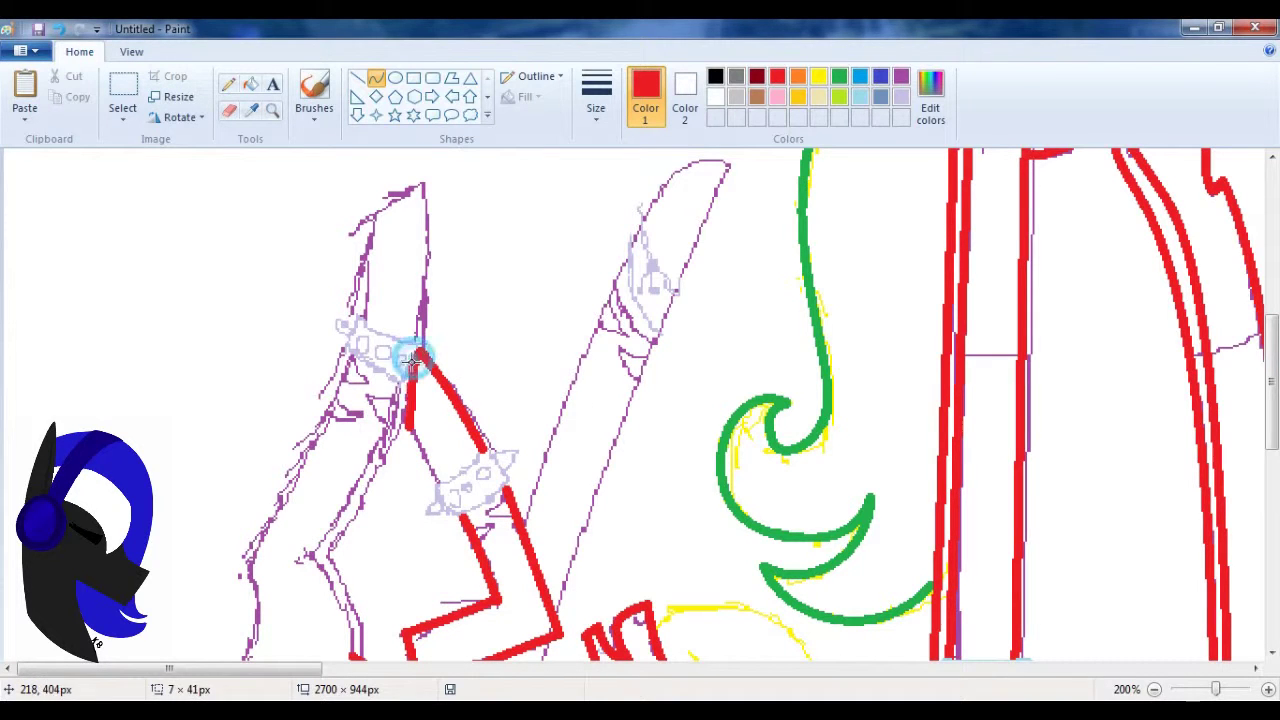
pyautogui.scroll(-2, 320, 480)
pyautogui.scroll(2, 320, 480)
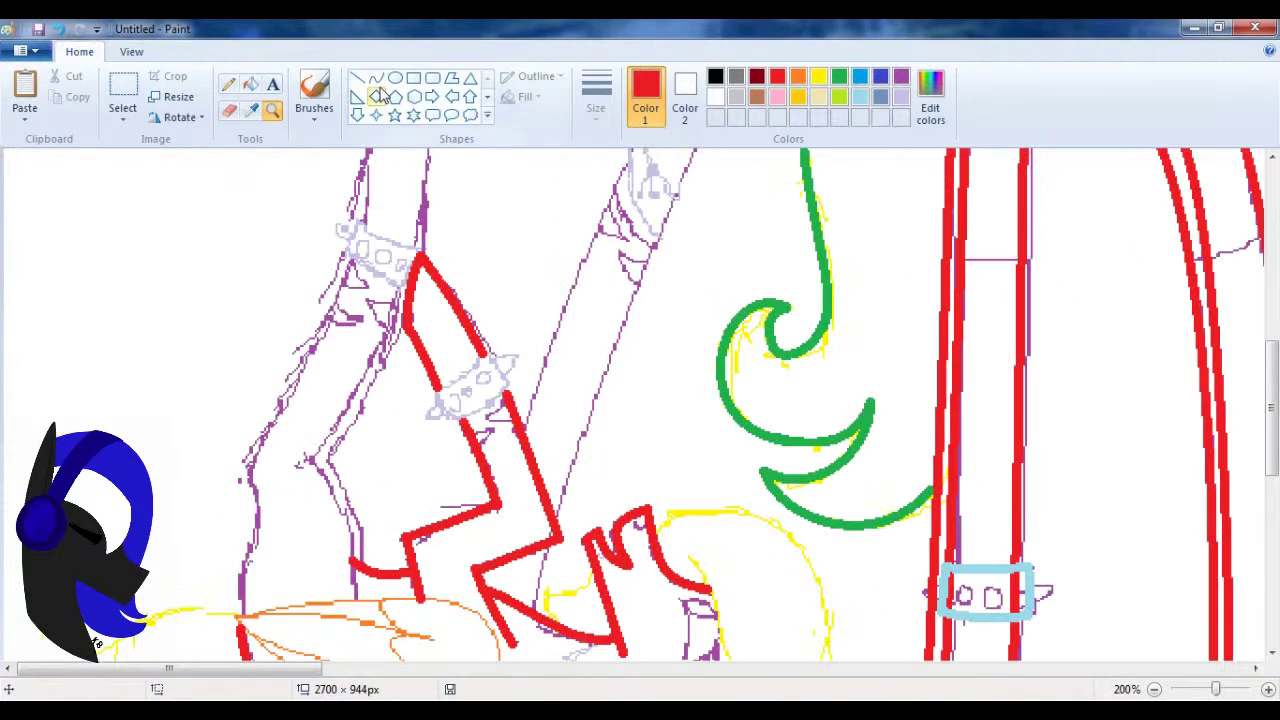
# - Trace the lying pony's hind leg in red curves, covering the inner edges, the hoof and the outer edge down to the rump
pyautogui.moveTo(316, 449); pyautogui.dragTo(306, 462)
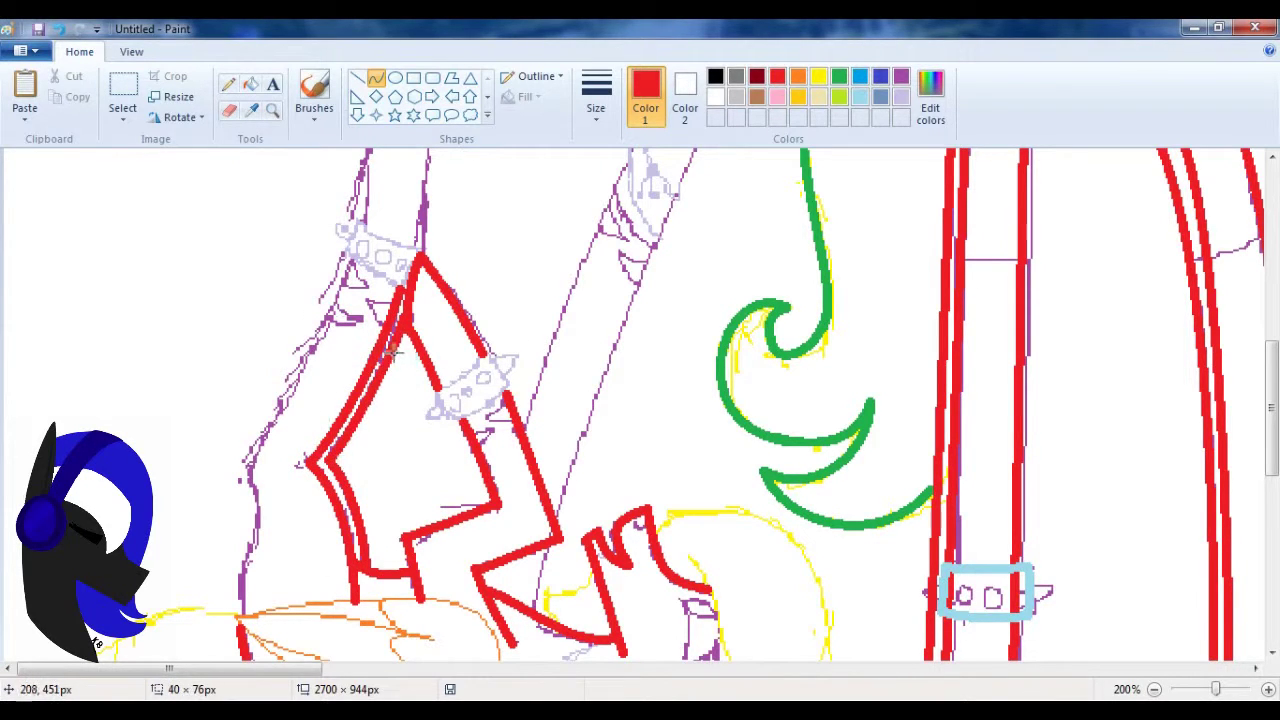
pyautogui.scroll(3, 397, 350)
pyautogui.moveTo(414, 424)
pyautogui.mouseDown()
pyautogui.moveTo(425, 256)
pyautogui.moveTo(371, 268)
pyautogui.moveTo(240, 648)
pyautogui.mouseUp()
pyautogui.click(646, 372)
pyautogui.scroll(-4, 786, 380)
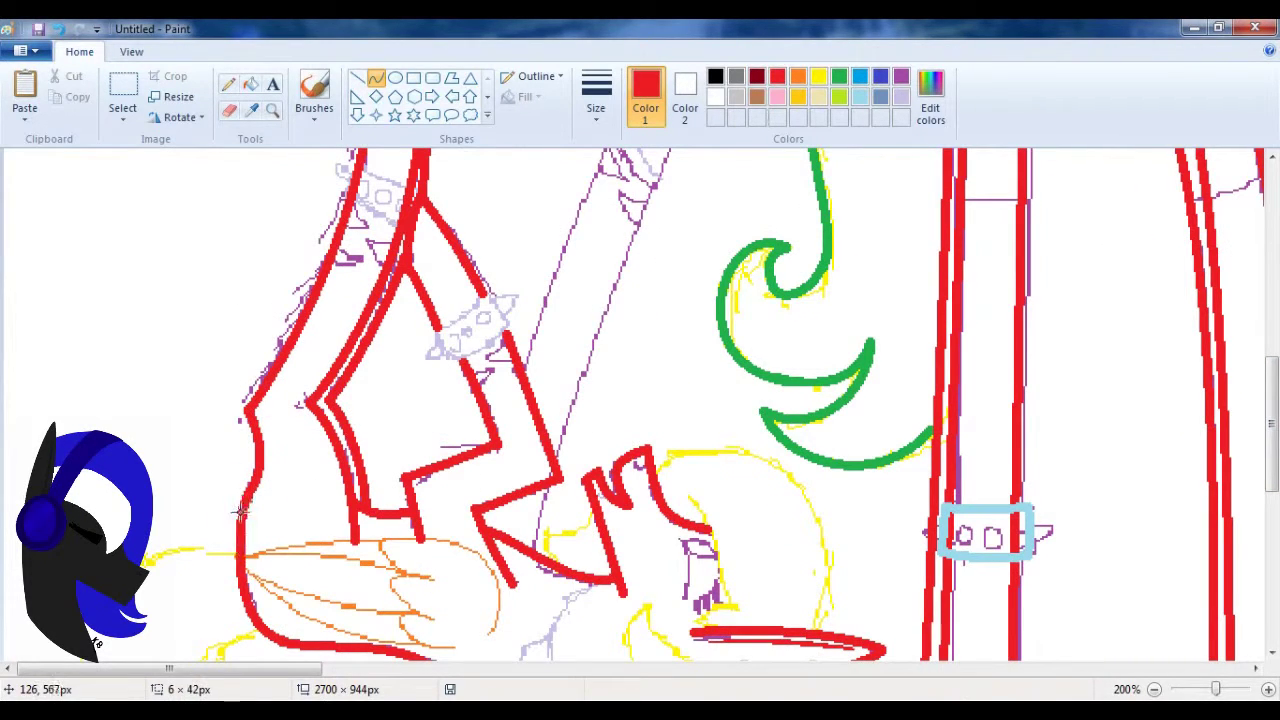
# - Trace both long edges and the rounded hoof of the lying pony's straight raised leg in red curves
pyautogui.hscroll(3, 409, 460)
pyautogui.scroll(2, 430, 455)
pyautogui.scroll(-1, 440, 450)
pyautogui.moveTo(540, 178); pyautogui.dragTo(390, 620)
pyautogui.scroll(3, 449, 450)
pyautogui.moveTo(530, 395); pyautogui.dragTo(571, 296)
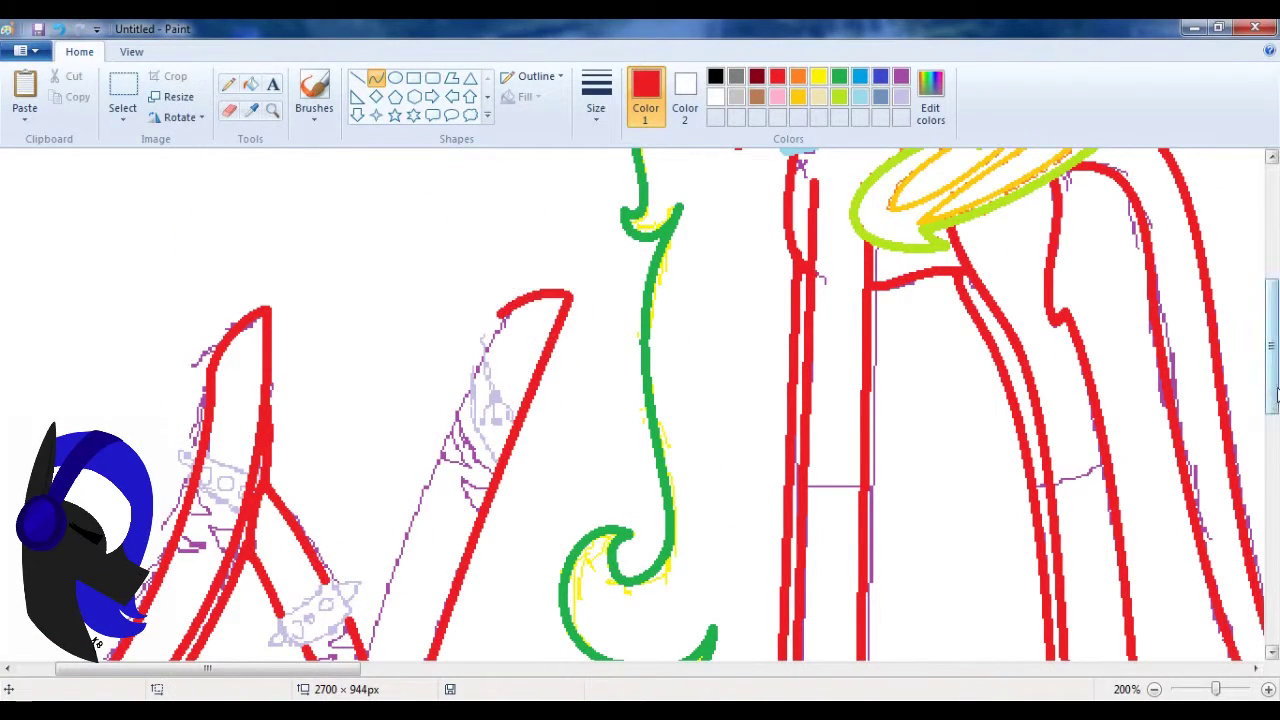
pyautogui.moveTo(1274, 393); pyautogui.dragTo(1274, 423)
pyautogui.moveTo(508, 190); pyautogui.dragTo(365, 540)
pyautogui.moveTo(430, 330); pyautogui.dragTo(478, 210)
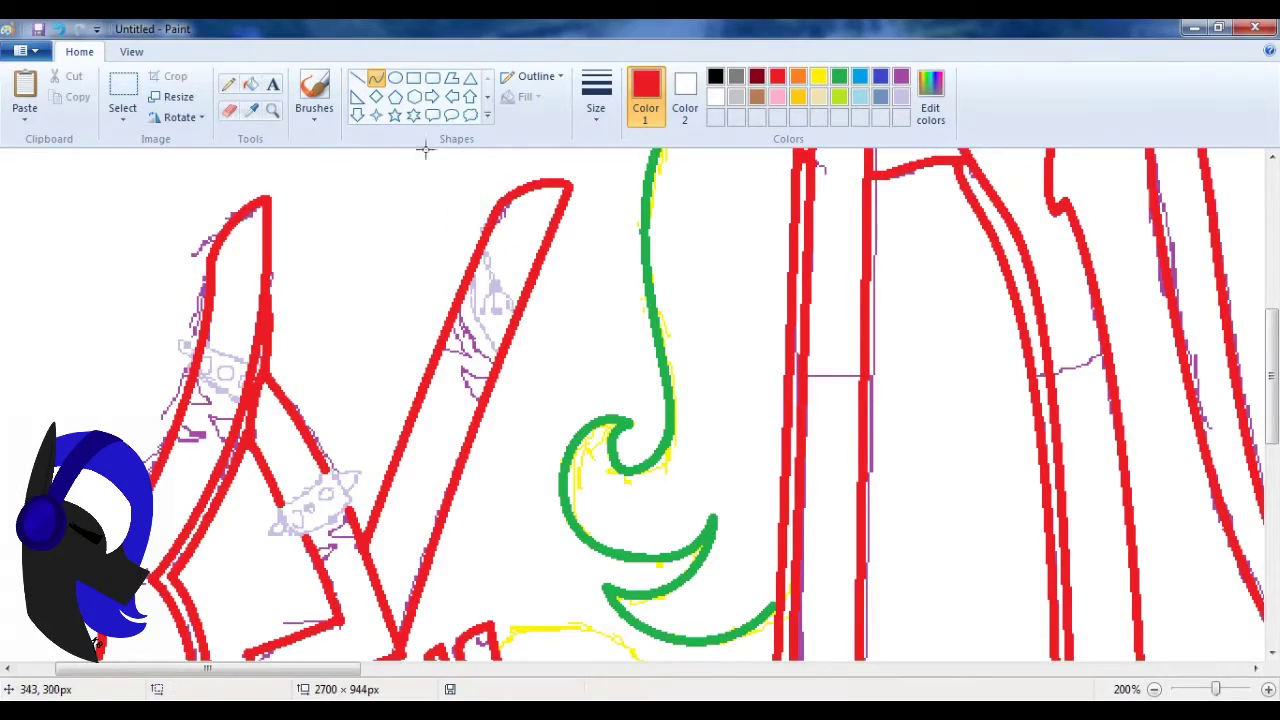
# - Trace the lying pony's upper mane in green curves, with the outer arc, the fringe beside the eye and the tuft under the chin
pyautogui.click(272, 110)
pyautogui.rightClick(386, 514)
pyautogui.click(386, 514)
pyautogui.click(596, 100)
pyautogui.press('Escape')
pyautogui.rightClick(302, 377)
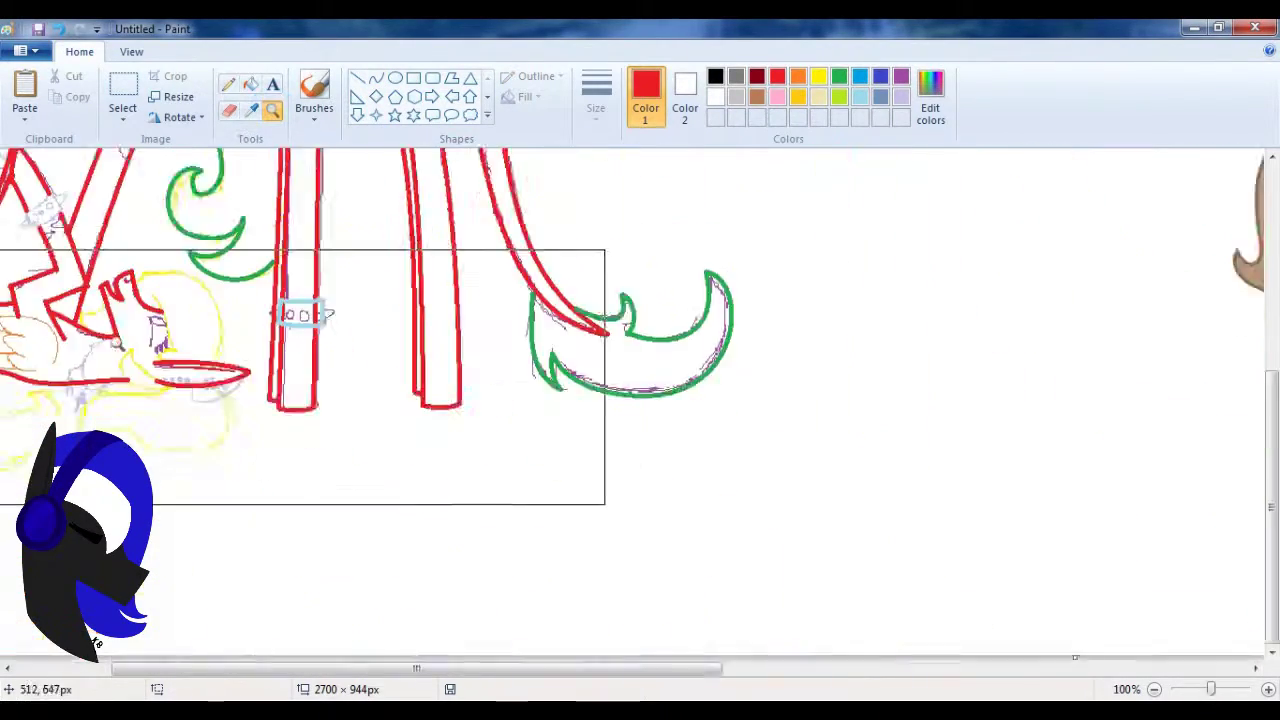
pyautogui.click(302, 377)
pyautogui.click(839, 76)
pyautogui.click(375, 78)
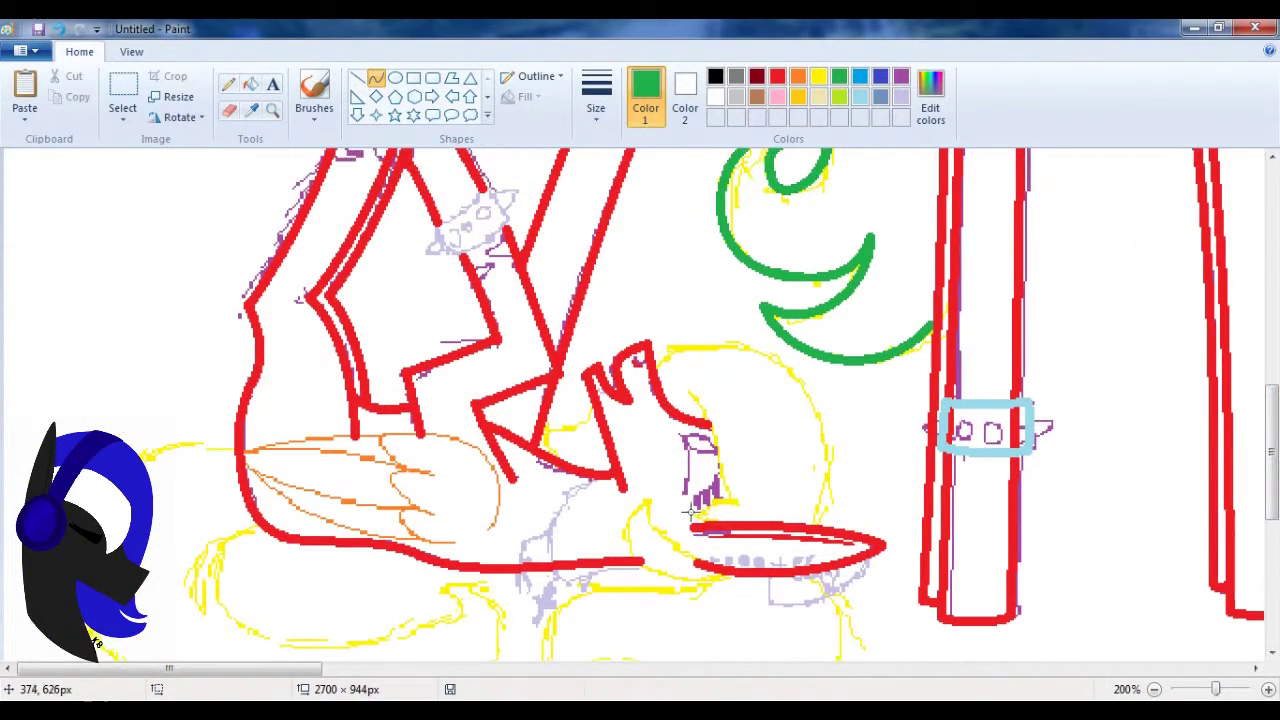
pyautogui.moveTo(652, 358); pyautogui.dragTo(826, 526)
pyautogui.moveTo(740, 440); pyautogui.dragTo(796, 303)
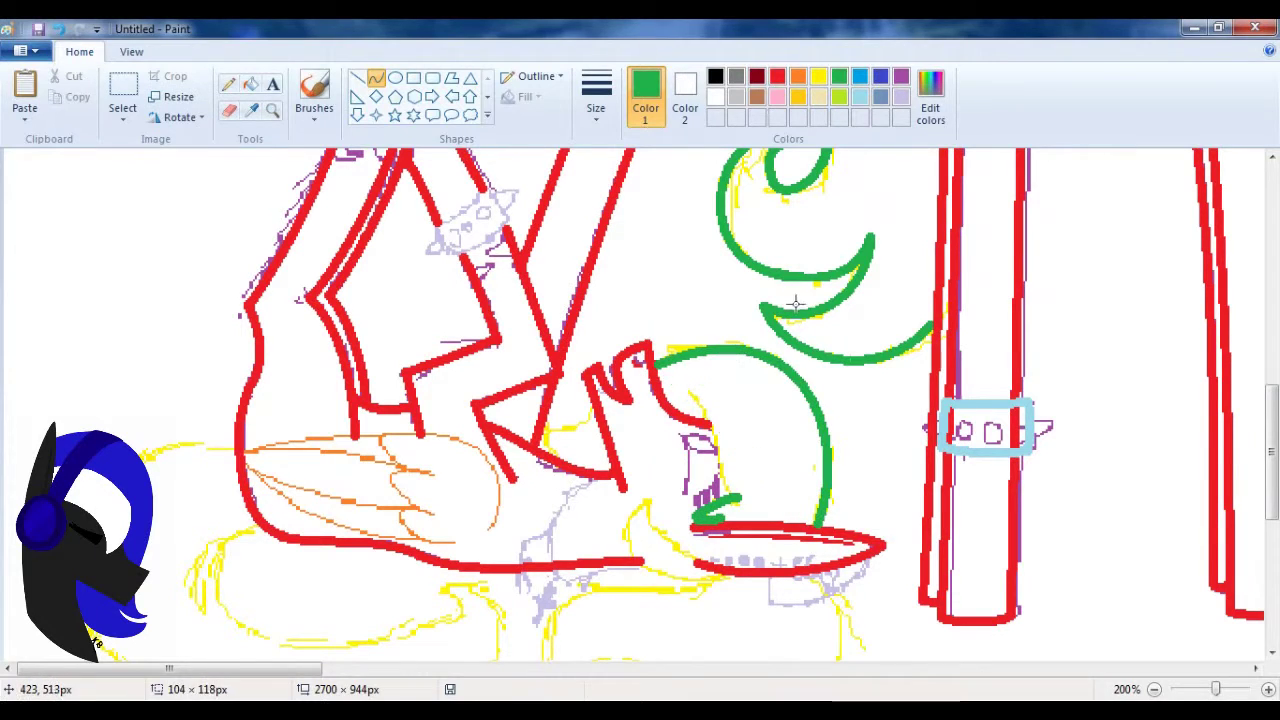
pyautogui.moveTo(733, 498); pyautogui.dragTo(690, 395)
pyautogui.moveTo(712, 440); pyautogui.dragTo(730, 426)
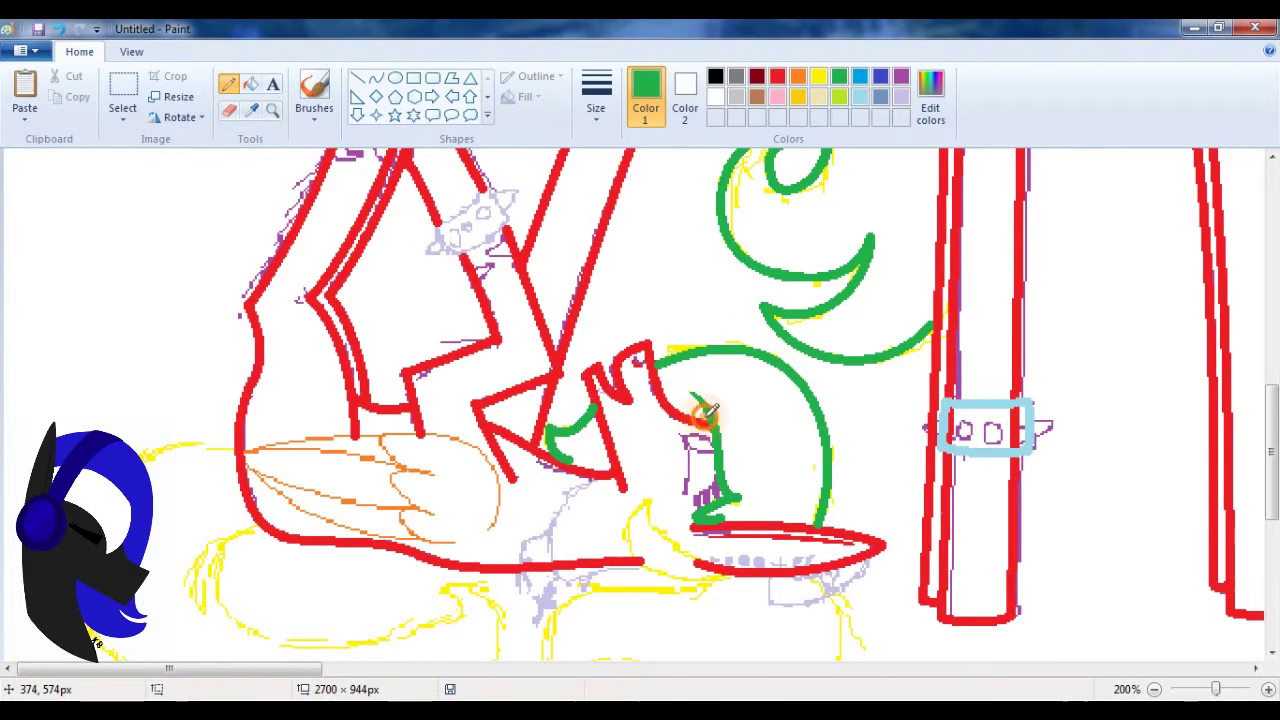
# - Outline the mane lock below the lying pony's ear and the small curl beside the ear's base in green curves
pyautogui.scroll(-2, 712, 408)
pyautogui.scroll(2, 295, 451)
pyautogui.click(376, 78)
pyautogui.moveTo(805, 447); pyautogui.dragTo(695, 573)
pyautogui.moveTo(750, 510); pyautogui.dragTo(714, 588)
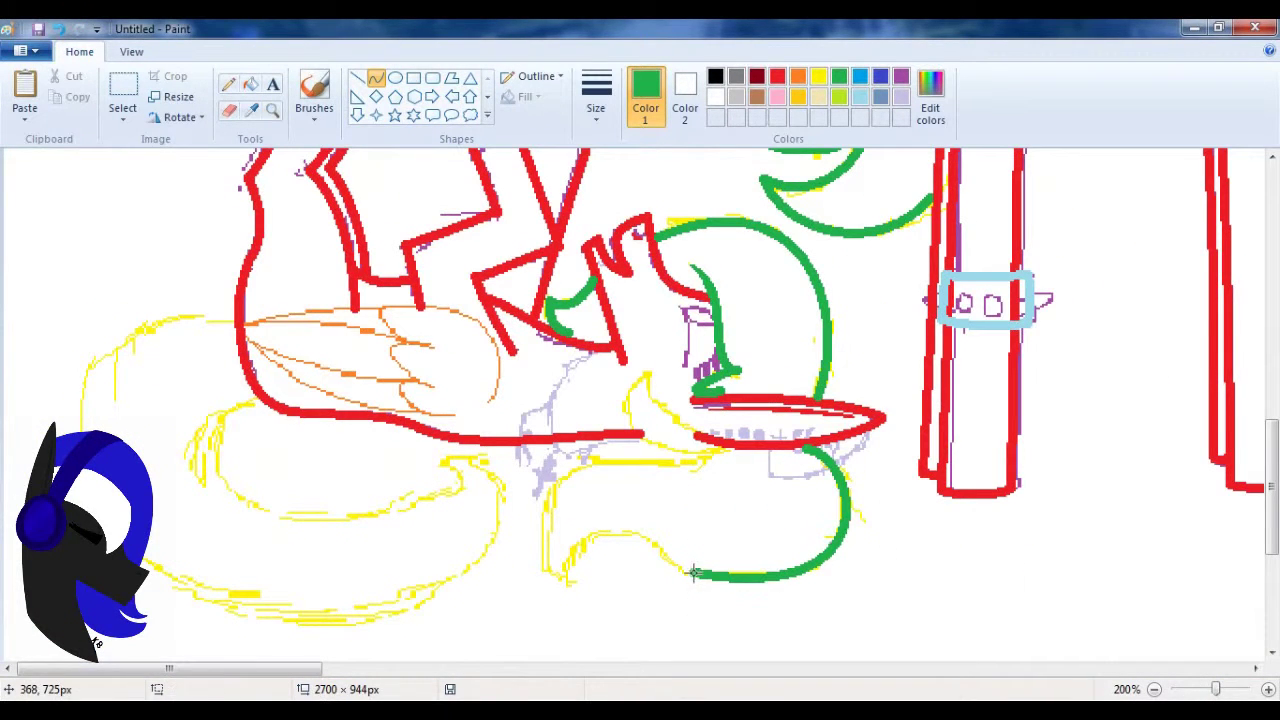
pyautogui.moveTo(690, 459); pyautogui.dragTo(590, 470)
pyautogui.moveTo(643, 372)
pyautogui.mouseDown()
pyautogui.moveTo(718, 440)
pyautogui.moveTo(625, 400)
pyautogui.moveTo(605, 445)
pyautogui.mouseUp()
# - Trace the lying pony's curled tail in green curves, from the rump around the inner curl and the large outer sweep
pyautogui.moveTo(253, 395); pyautogui.dragTo(190, 485)
pyautogui.moveTo(218, 423); pyautogui.dragTo(214, 500)
pyautogui.moveTo(321, 515); pyautogui.dragTo(380, 514)
pyautogui.moveTo(460, 460)
pyautogui.mouseDown()
pyautogui.moveTo(505, 476)
pyautogui.moveTo(351, 508)
pyautogui.mouseUp()
pyautogui.moveTo(449, 458); pyautogui.dragTo(150, 585)
pyautogui.moveTo(420, 560); pyautogui.dragTo(500, 634)
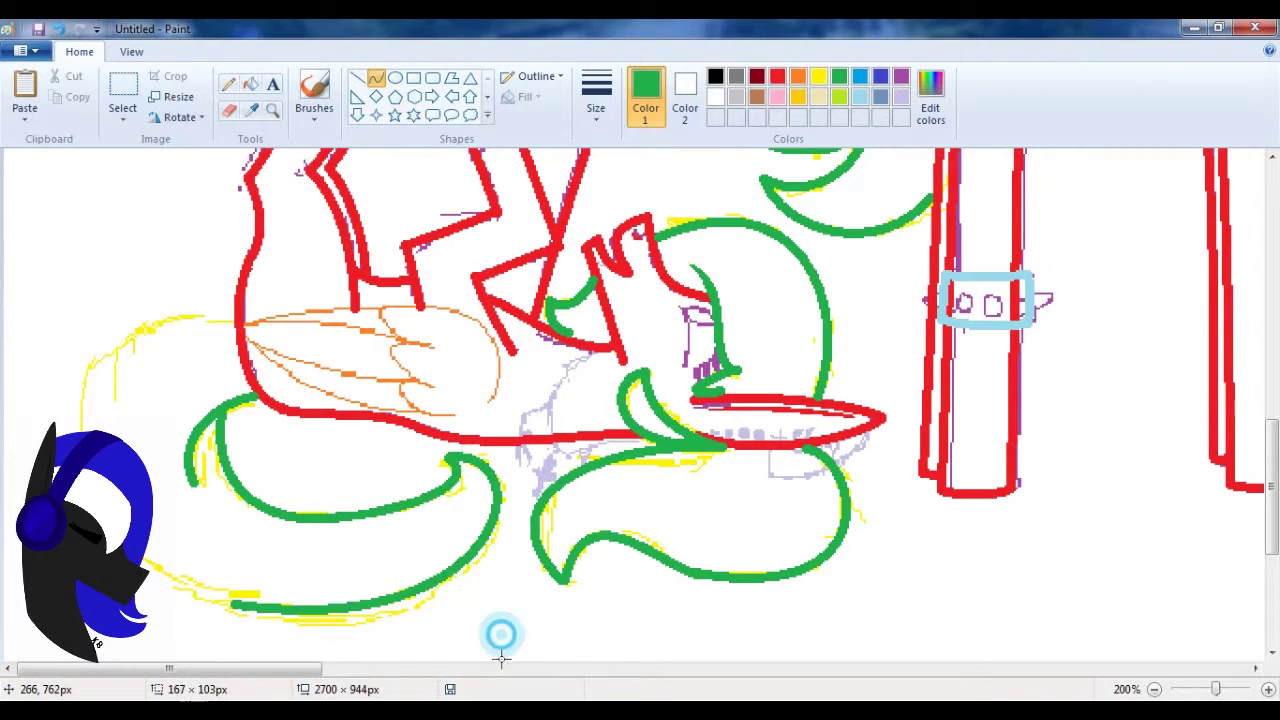
pyautogui.moveTo(86, 400); pyautogui.dragTo(113, 598)
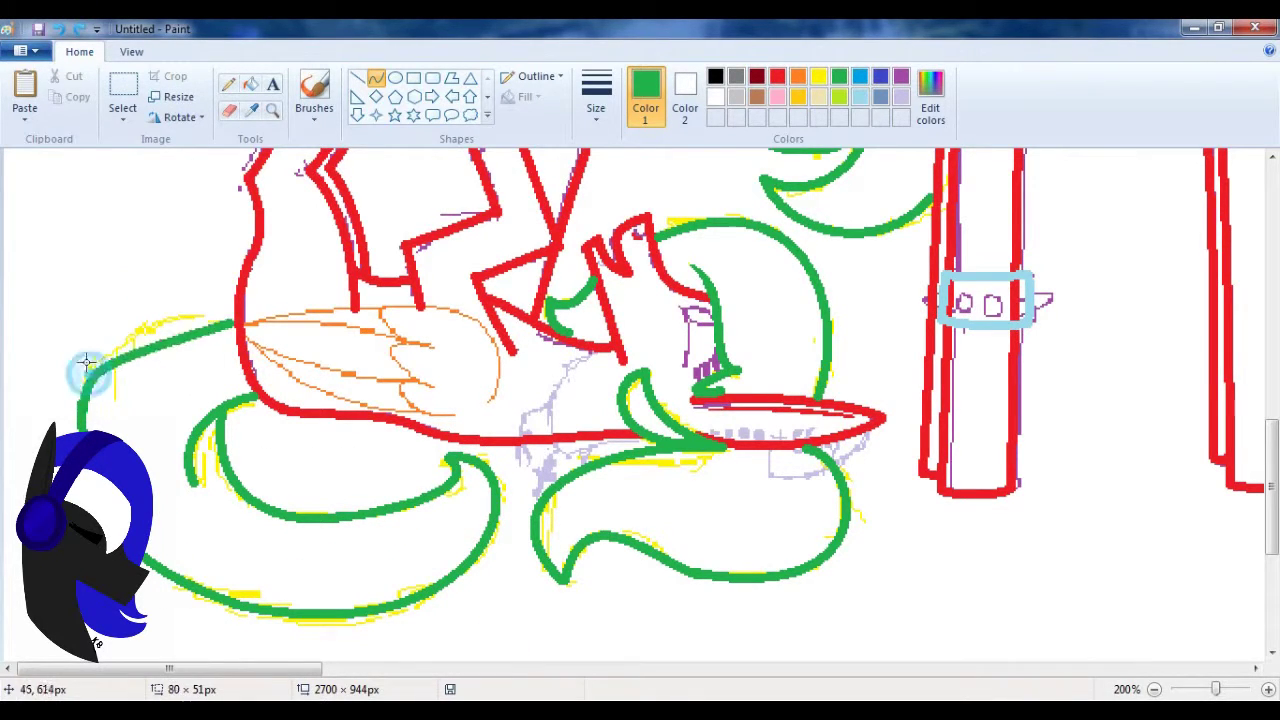
# - Outline the rounded part of the lying pony's folded wing and its jagged feather edge in red curves
pyautogui.click(273, 110)
pyautogui.rightClick(296, 353)
pyautogui.click(330, 290)
pyautogui.click(375, 78)
pyautogui.click(777, 76)
pyautogui.moveTo(510, 387); pyautogui.dragTo(384, 347)
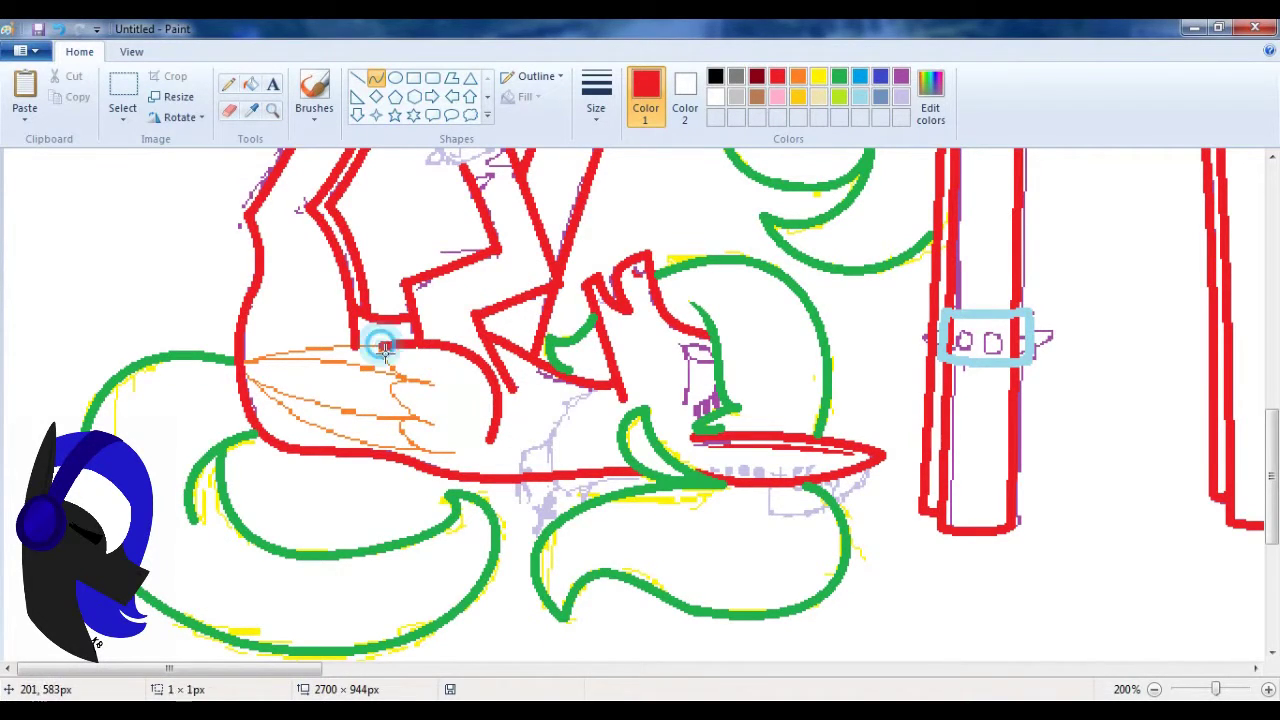
pyautogui.moveTo(421, 408); pyautogui.dragTo(395, 440)
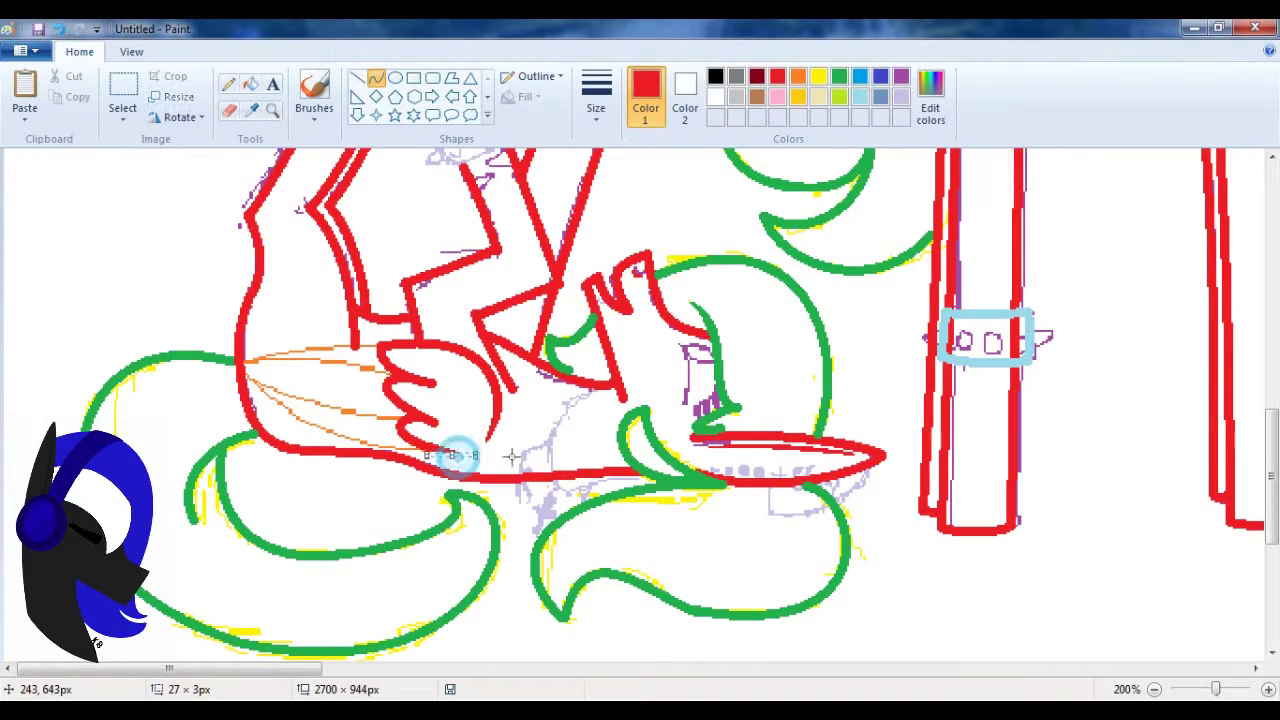
# - Trace the long rear feathers of the lying pony's folded wing in dark red curves meeting at the rump
pyautogui.click(901, 76)
pyautogui.click(757, 77)
pyautogui.moveTo(392, 375)
pyautogui.mouseDown()
pyautogui.moveTo(237, 360)
pyautogui.moveTo(296, 390)
pyautogui.moveTo(403, 387)
pyautogui.moveTo(271, 349)
pyautogui.moveTo(300, 338)
pyautogui.mouseUp()
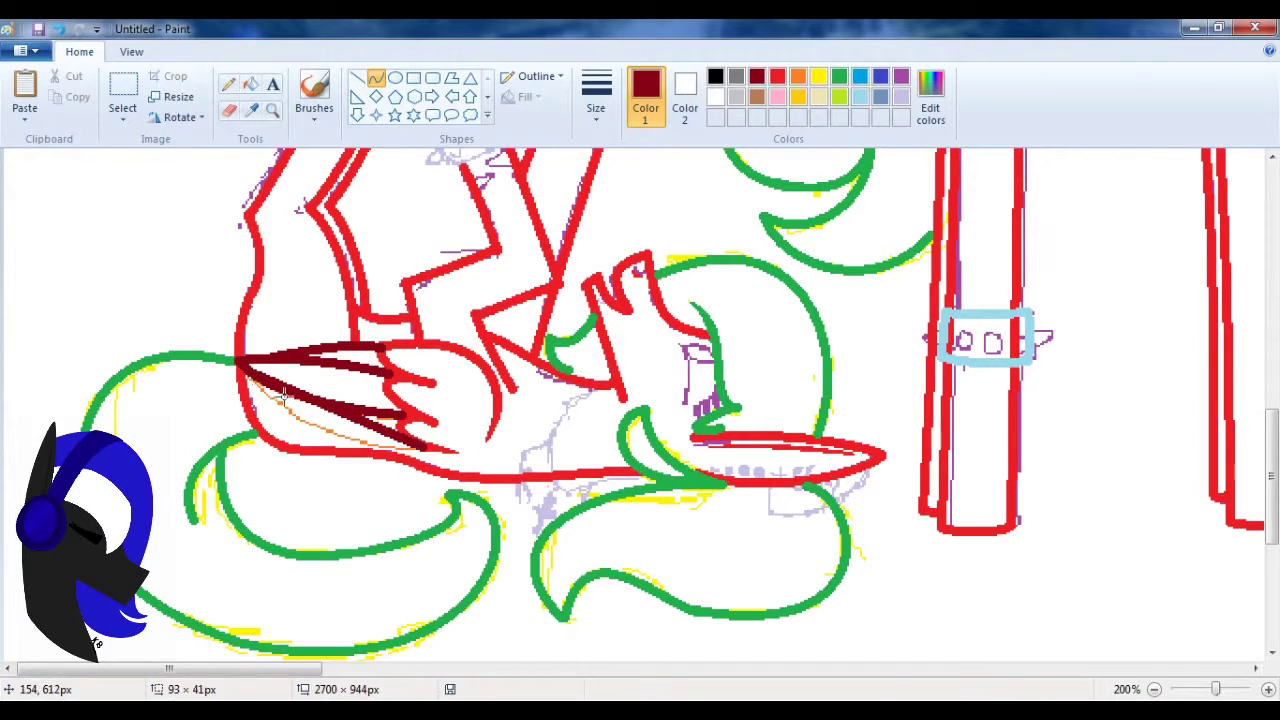
# - Touch up small gaps in the lying pony's wing, body and head outlines with a red pencil
pyautogui.click(228, 84)
pyautogui.click(777, 77)
pyautogui.scroll(3, 662, 442)
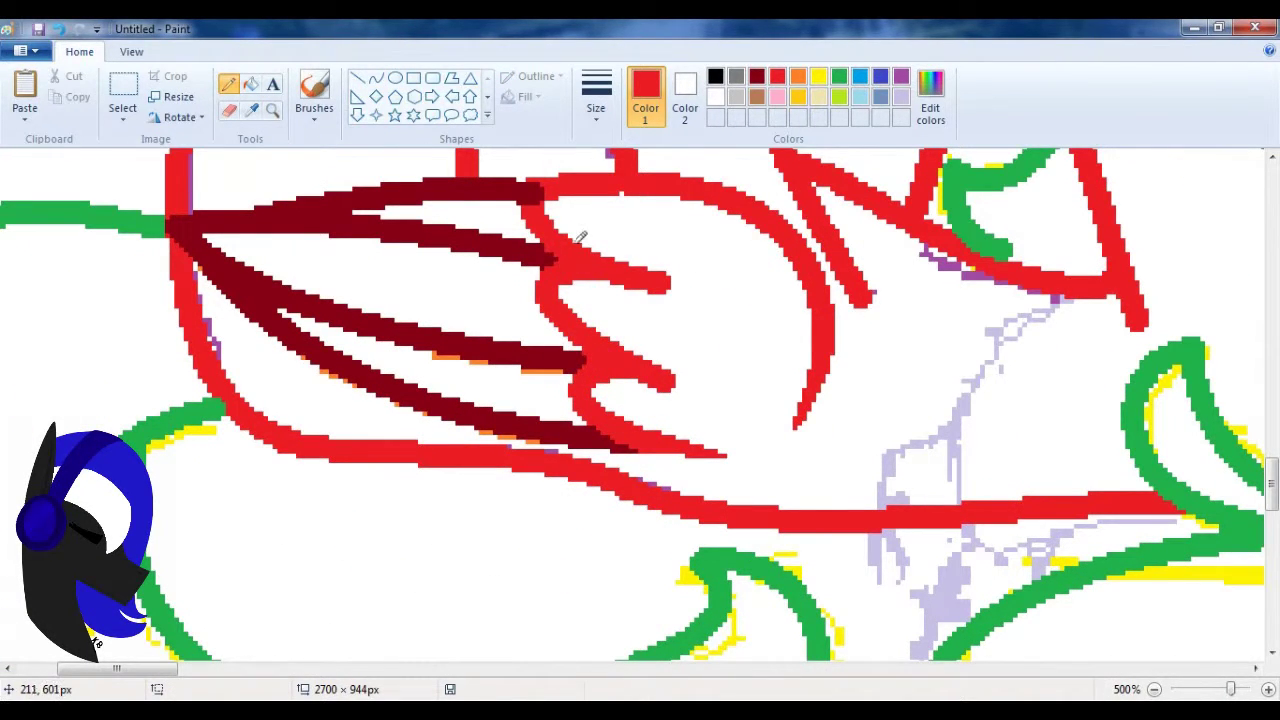
pyautogui.scroll(-2, 525, 182)
pyautogui.click(360, 395)
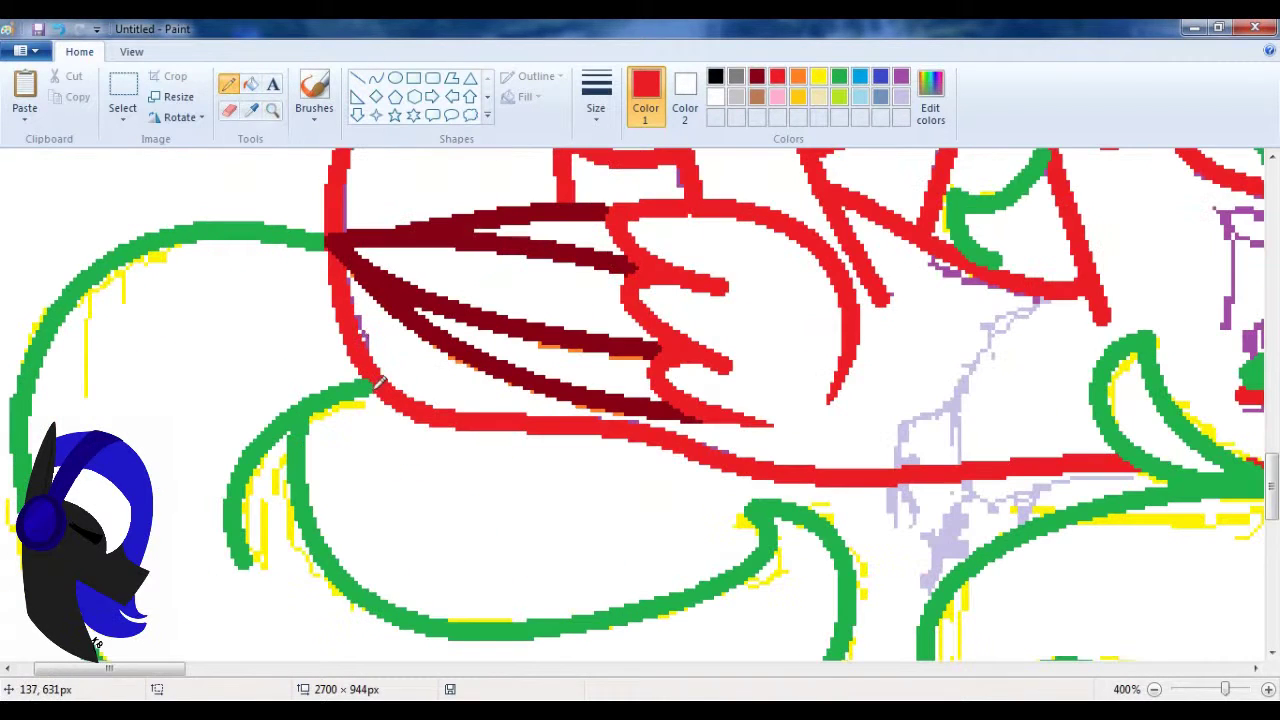
pyautogui.click(272, 110)
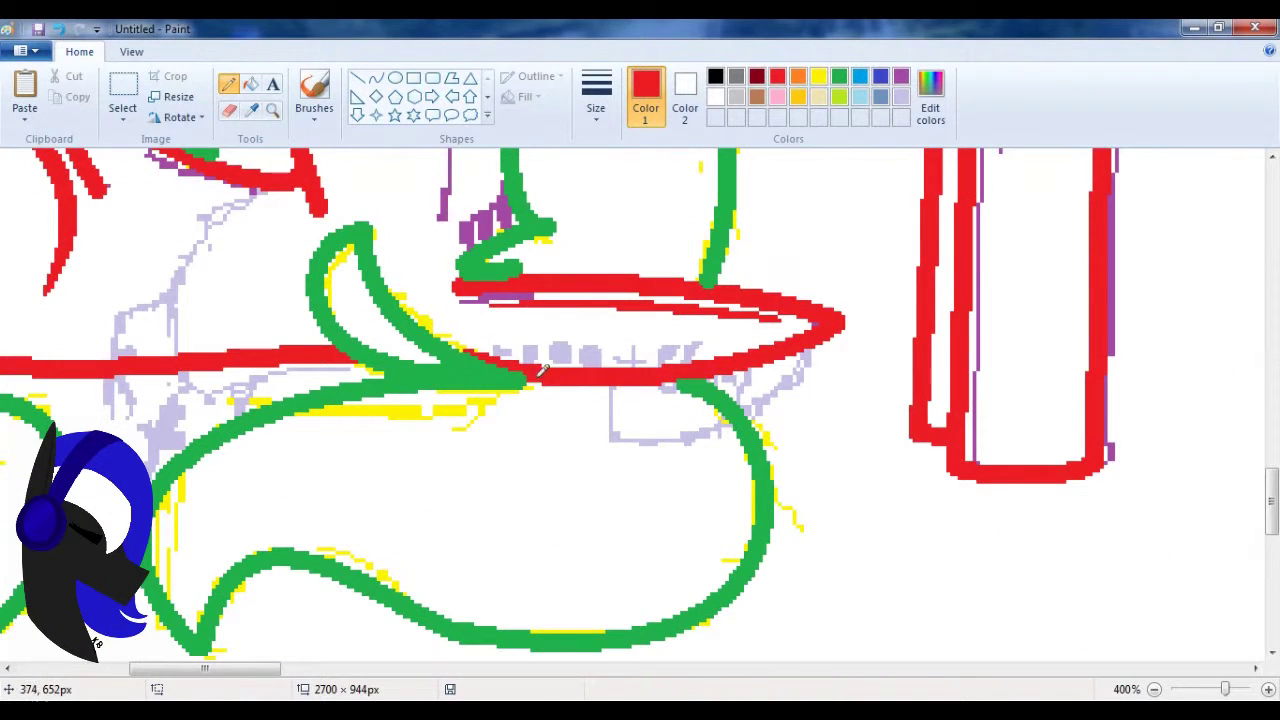
pyautogui.scroll(1, 1273, 497)
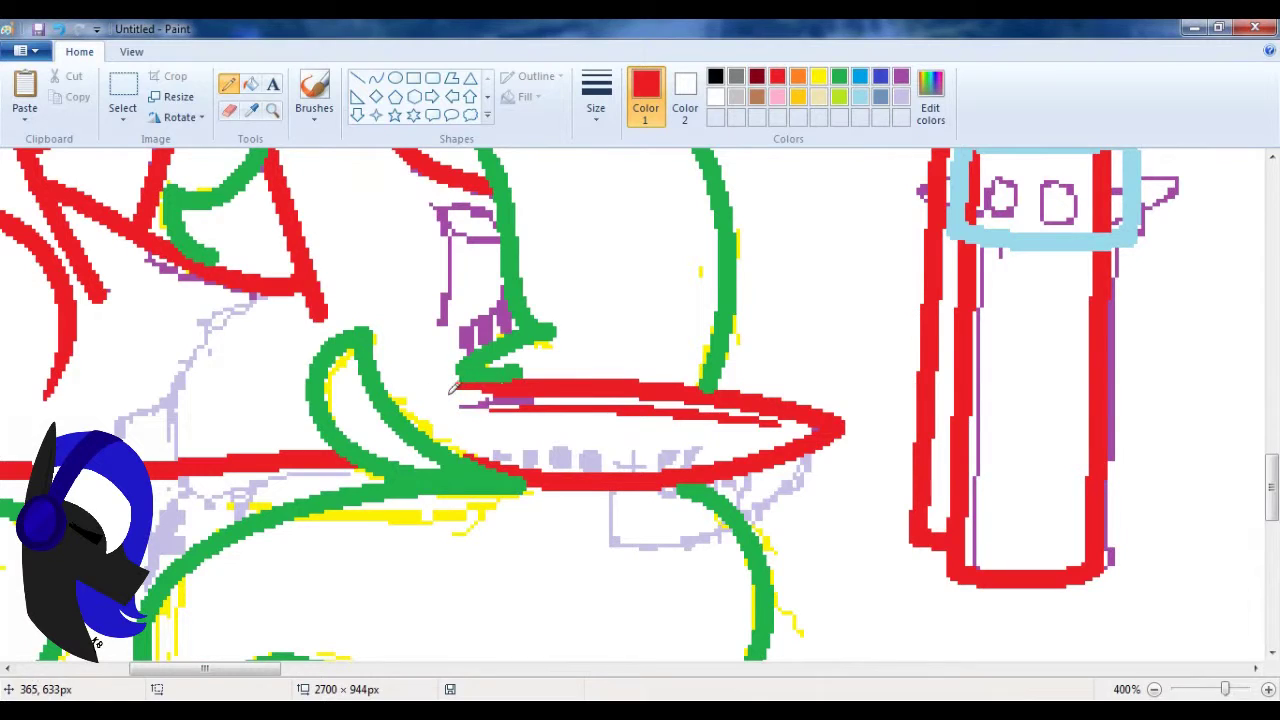
pyautogui.scroll(1, 731, 446)
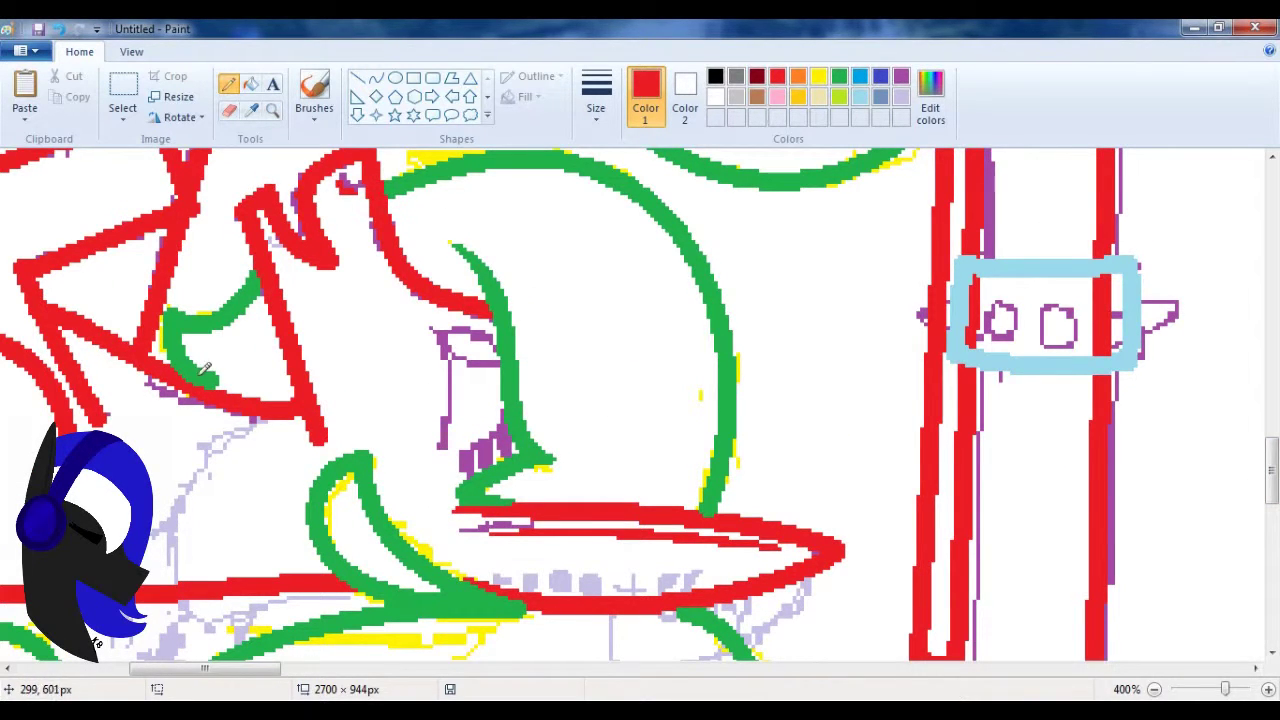
# - Outline the rectangular cuffs on two of the lying pony's raised legs in light blue curves
pyautogui.click(272, 110)
pyautogui.rightClick(386, 428)
pyautogui.rightClick(500, 429)
pyautogui.rightClick(320, 420)
pyautogui.click(320, 420)
pyautogui.click(320, 420)
pyautogui.click(860, 96)
pyautogui.click(375, 78)
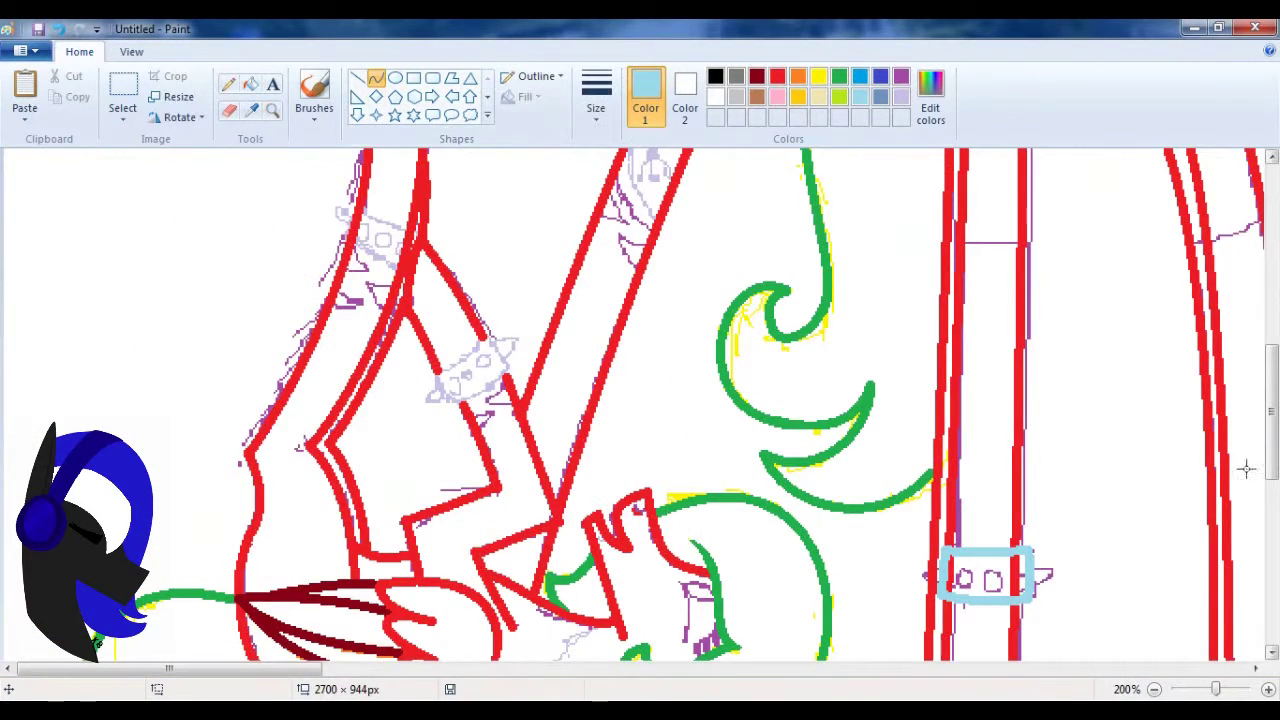
pyautogui.scroll(1, 400, 400)
pyautogui.moveTo(342, 362); pyautogui.dragTo(414, 396)
pyautogui.moveTo(378, 380)
pyautogui.mouseDown()
pyautogui.moveTo(372, 370)
pyautogui.moveTo(357, 408)
pyautogui.mouseUp()
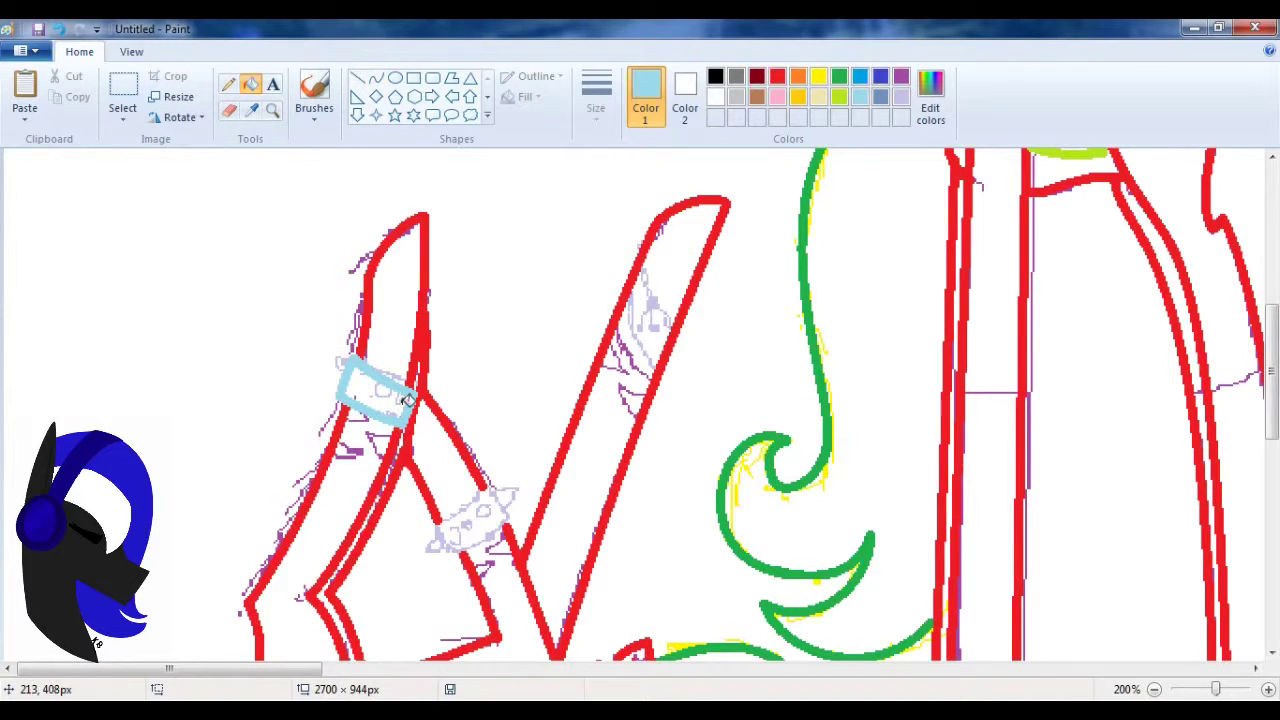
pyautogui.scroll(1, 372, 375)
pyautogui.moveTo(372, 375)
pyautogui.mouseDown()
pyautogui.moveTo(465, 306)
pyautogui.moveTo(465, 342)
pyautogui.moveTo(396, 393)
pyautogui.moveTo(381, 363)
pyautogui.mouseUp()
# - Draw the curved band on the long raised leg with two thinner light blue curves and pencil in its hanging details
pyautogui.click(272, 110)
pyautogui.rightClick(315, 367)
pyautogui.click(255, 165)
pyautogui.click(375, 77)
pyautogui.moveTo(530, 240); pyautogui.dragTo(598, 350)
pyautogui.click(596, 100)
pyautogui.click(643, 166)
pyautogui.moveTo(514, 258)
pyautogui.mouseDown()
pyautogui.moveTo(566, 412)
pyautogui.moveTo(508, 290)
pyautogui.mouseUp()
pyautogui.click(228, 84)
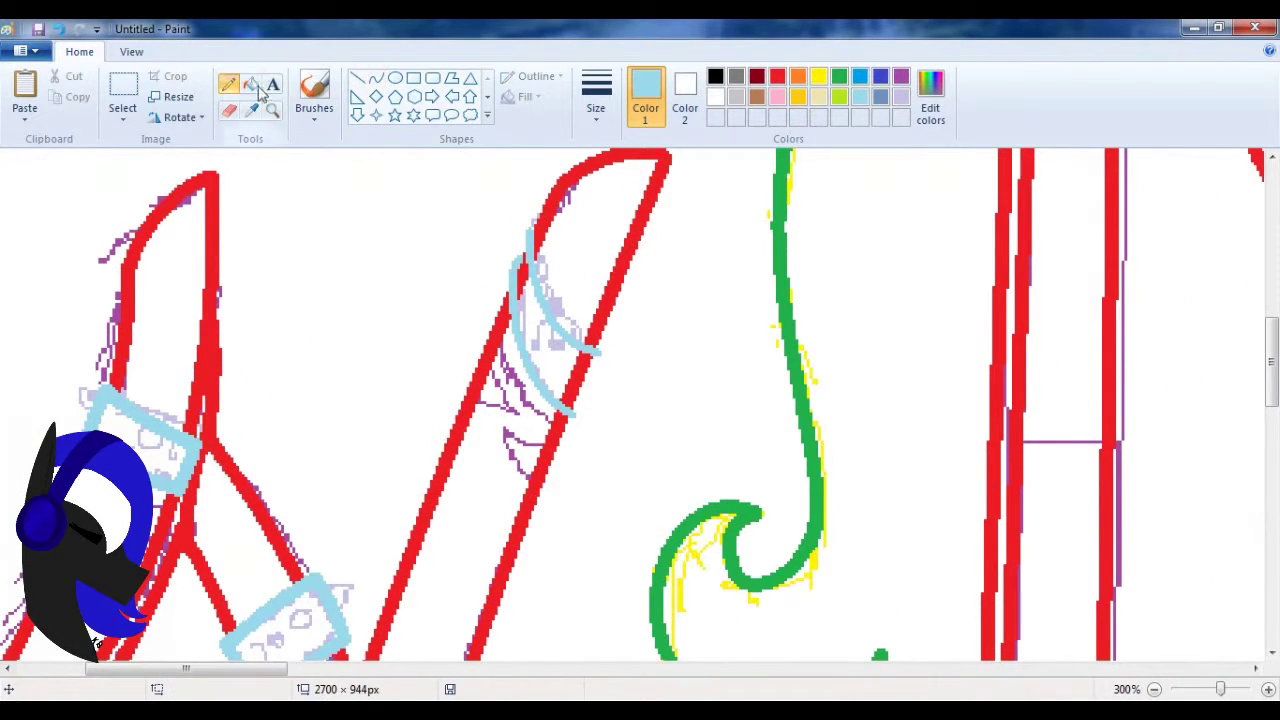
pyautogui.click(576, 438)
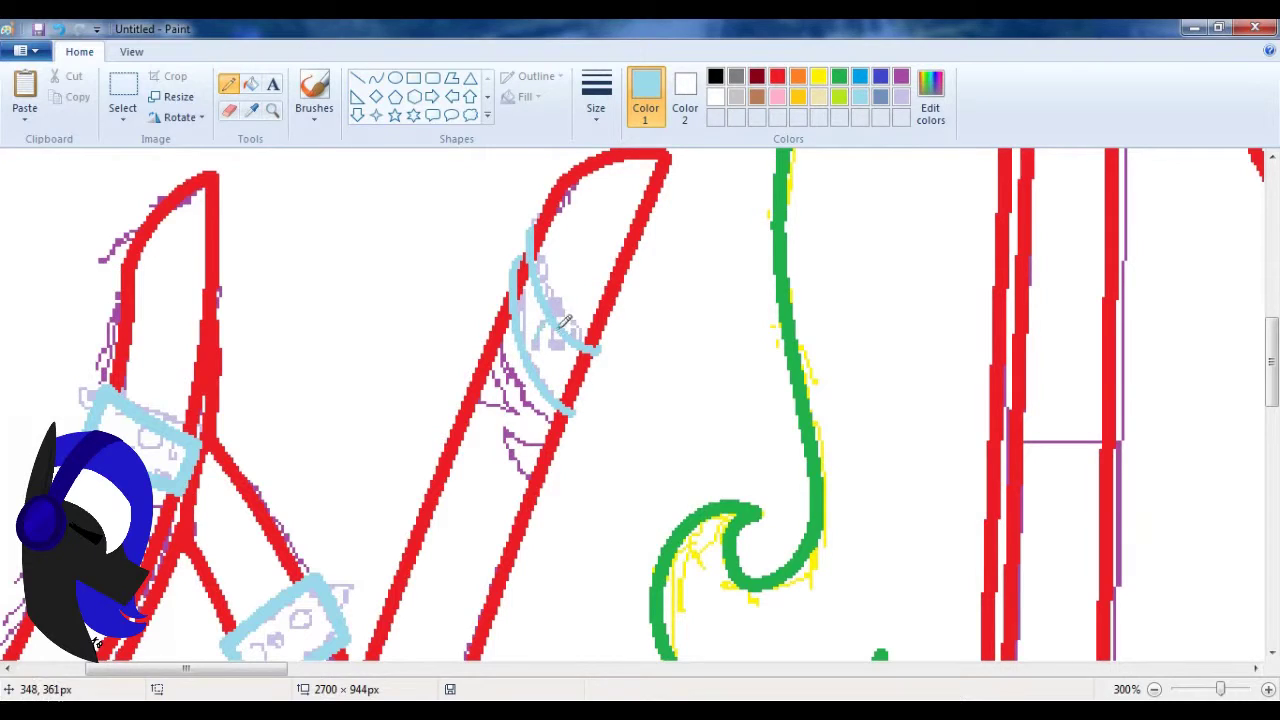
pyautogui.moveTo(545, 345)
pyautogui.mouseDown()
pyautogui.moveTo(560, 298)
pyautogui.moveTo(547, 295)
pyautogui.moveTo(436, 464)
pyautogui.mouseUp()
# - Trace the lying pony's neck cord in light blue curves and pencil in the knotted ornament hanging from it
pyautogui.click(376, 78)
pyautogui.scroll(-8, 466, 294)
pyautogui.moveTo(452, 380)
pyautogui.mouseDown()
pyautogui.moveTo(438, 340)
pyautogui.moveTo(462, 452)
pyautogui.moveTo(500, 433)
pyautogui.mouseUp()
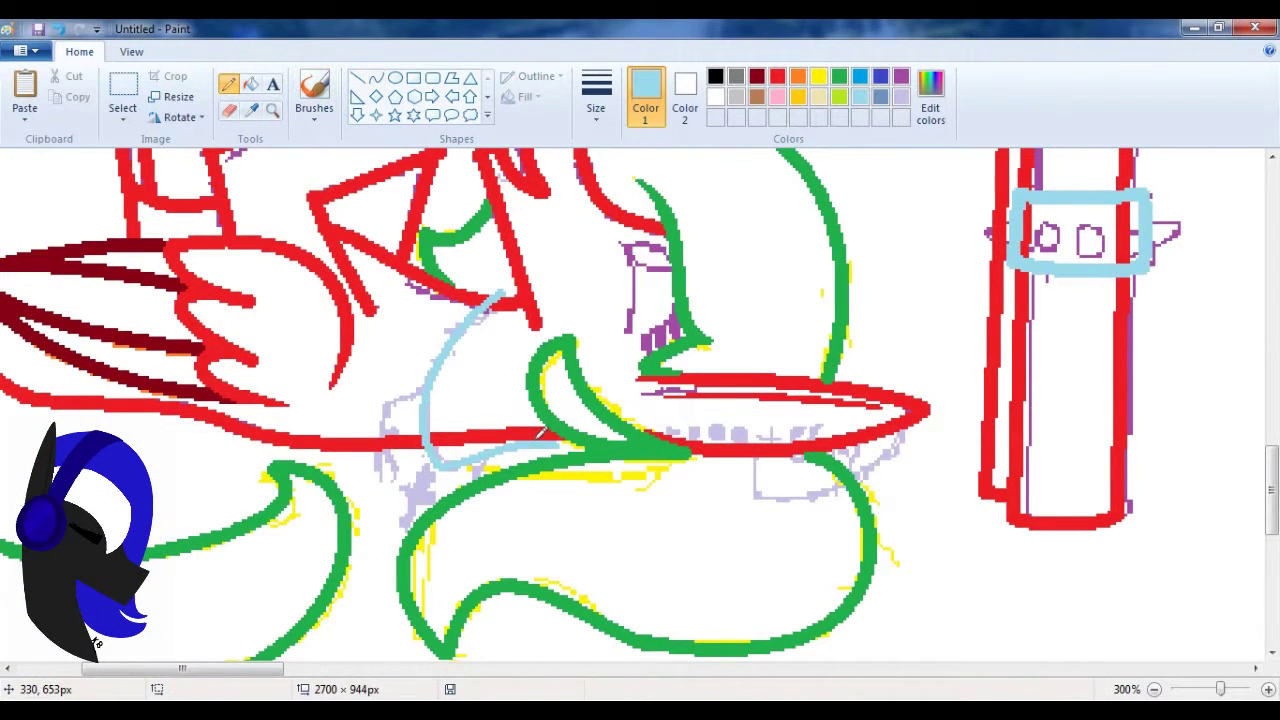
pyautogui.click(357, 78)
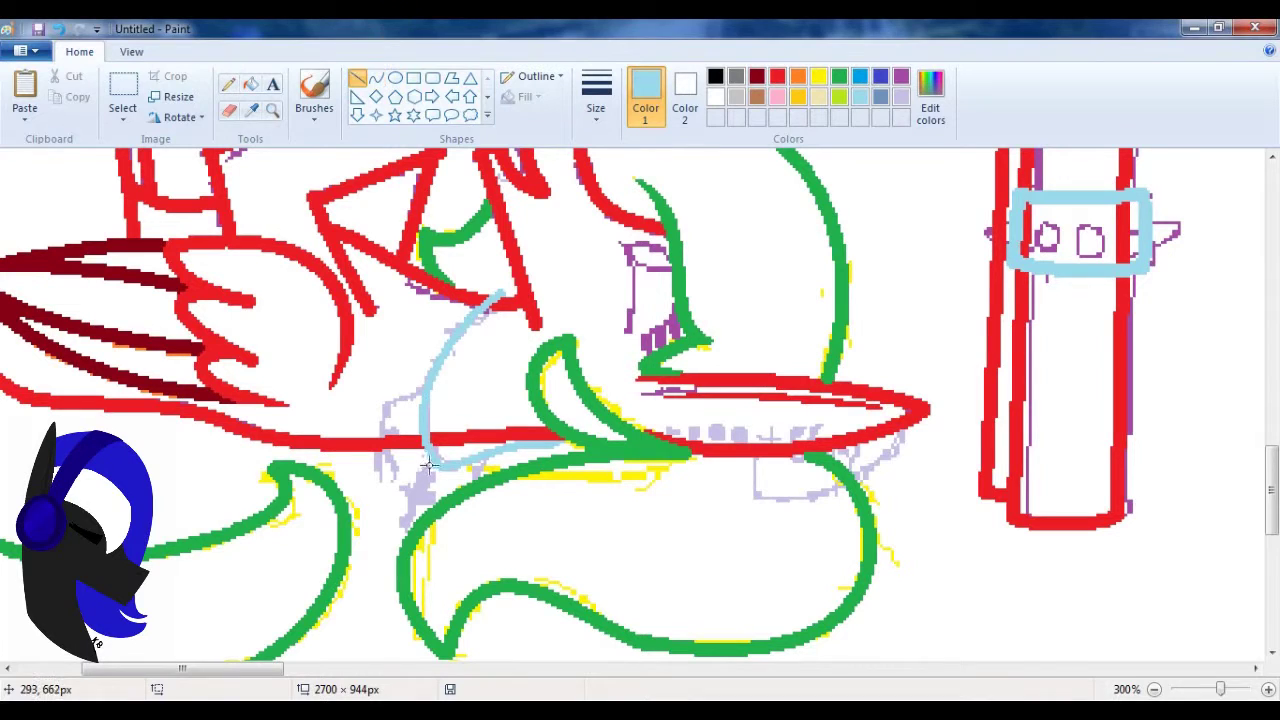
pyautogui.click(230, 87)
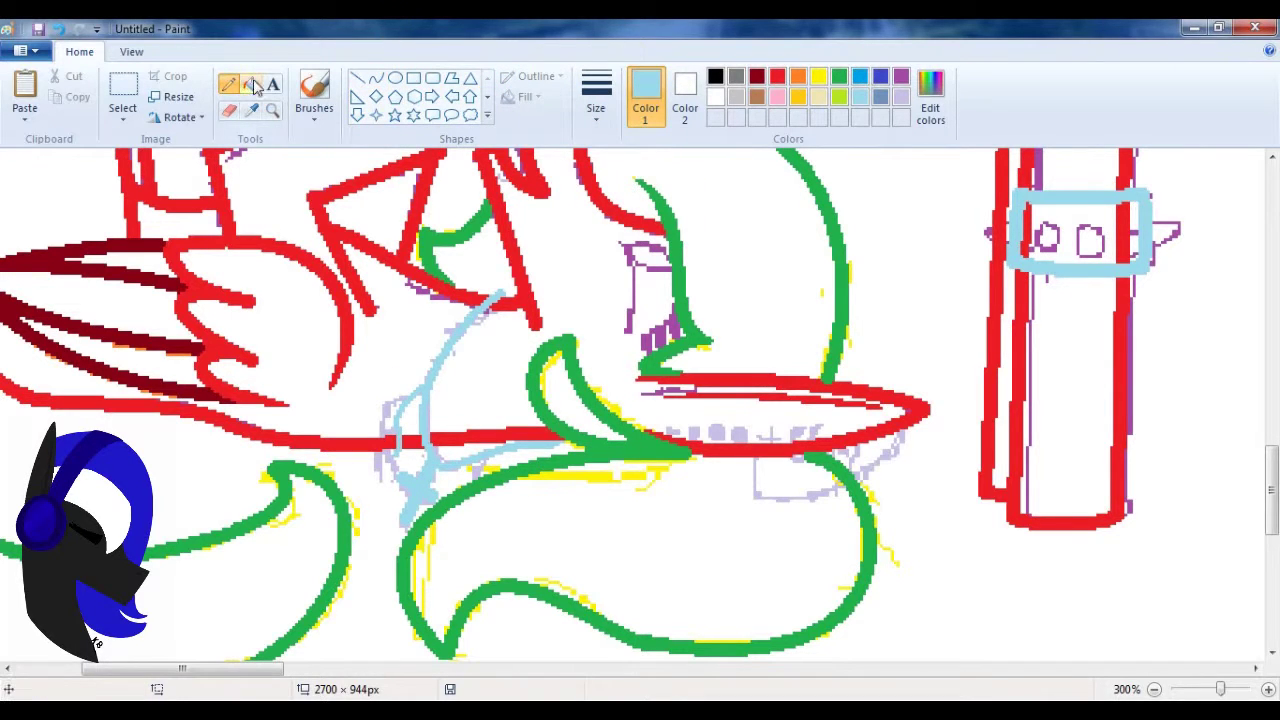
# - Mark the studs, cross and rings along the lying pony's ear in light blue, and sample the mane's green
pyautogui.scroll(-3, 640, 465)
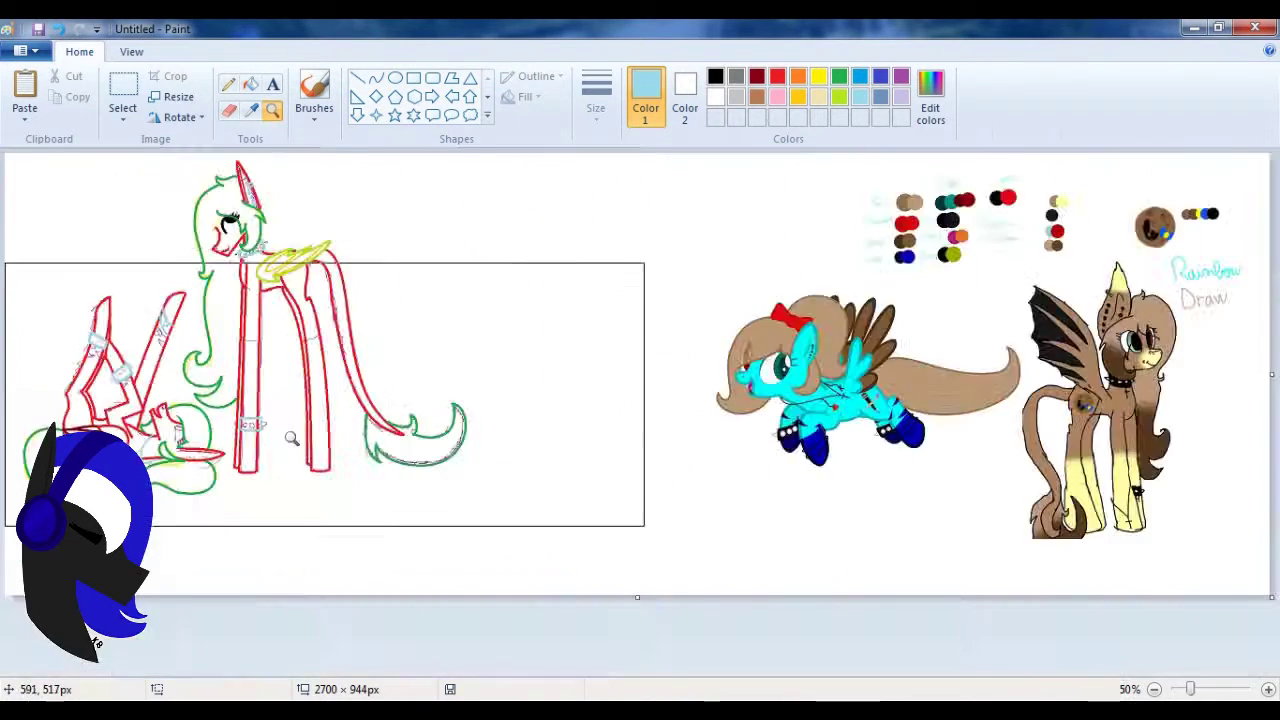
pyautogui.scroll(4, 511, 353)
pyautogui.click(596, 100)
pyautogui.click(640, 180)
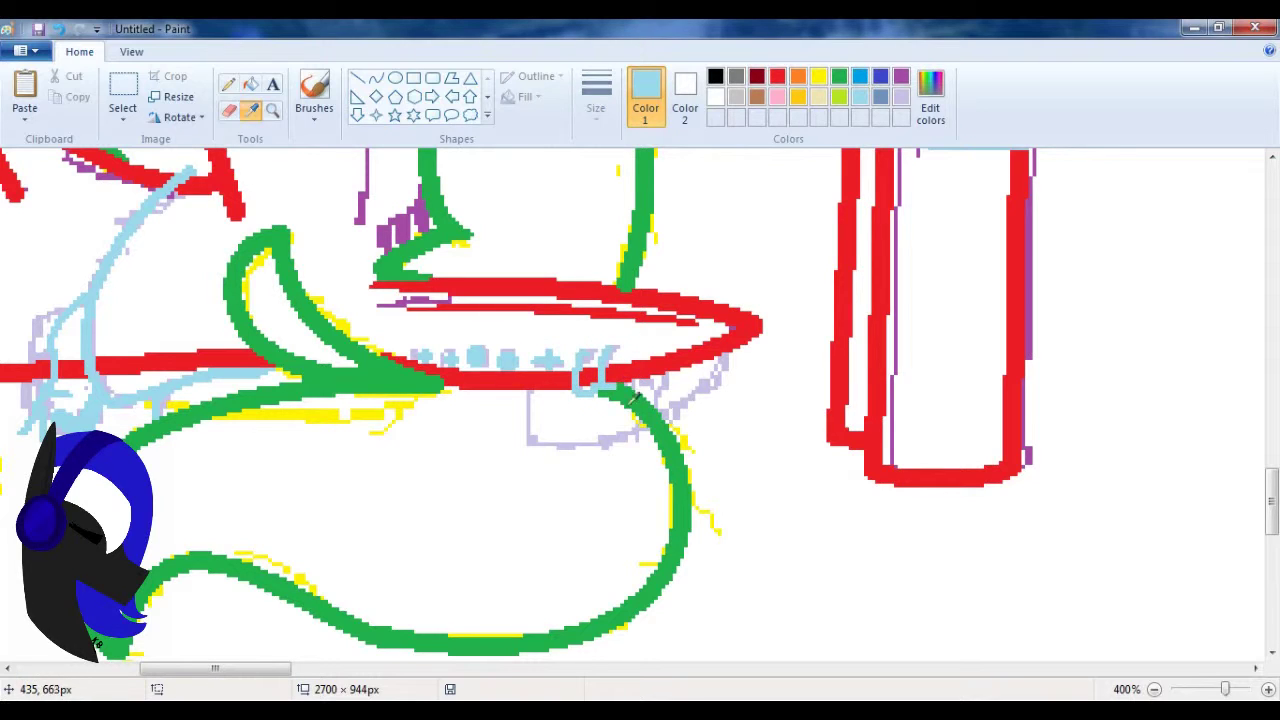
pyautogui.click(635, 397)
# - Outline the lying pony's eyelid and curved lash line in black curves
pyautogui.click(272, 110)
pyautogui.scroll(-3, 320, 403)
pyautogui.click(320, 403)
pyautogui.click(394, 397)
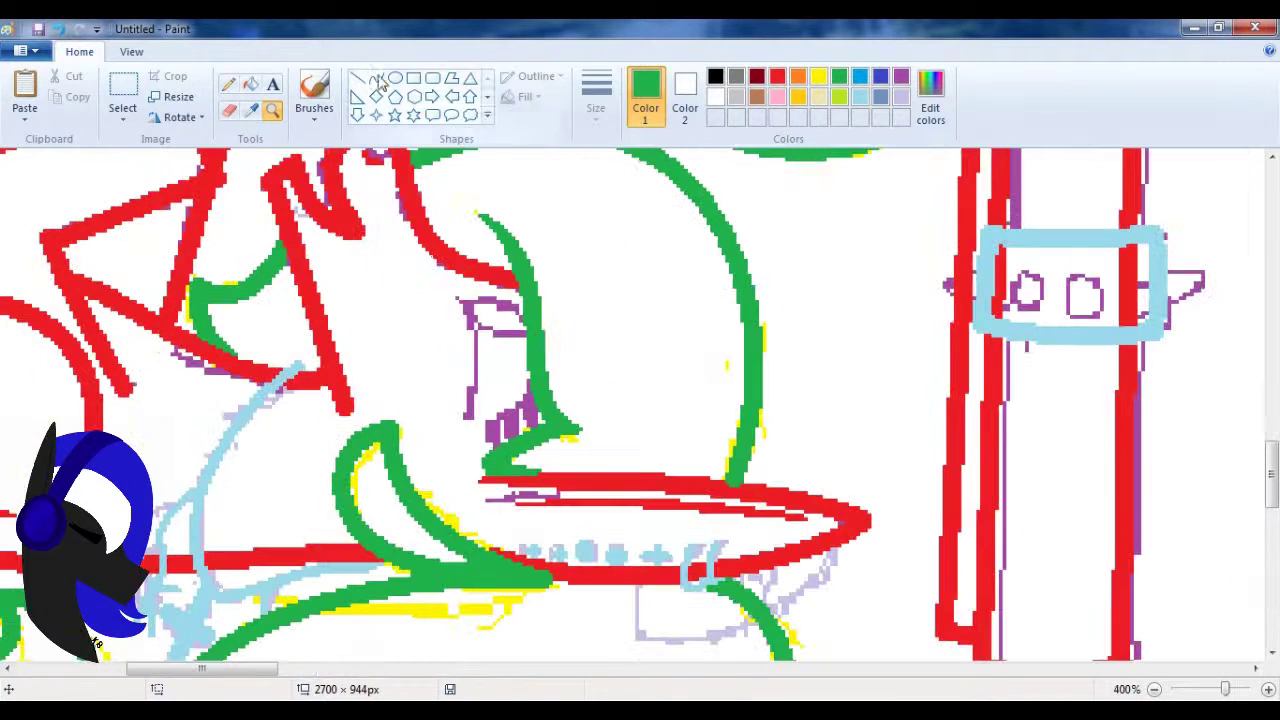
pyautogui.click(376, 78)
pyautogui.click(715, 76)
pyautogui.moveTo(457, 293); pyautogui.dragTo(484, 437)
pyautogui.moveTo(540, 380); pyautogui.dragTo(620, 410)
pyautogui.moveTo(490, 320); pyautogui.dragTo(472, 346)
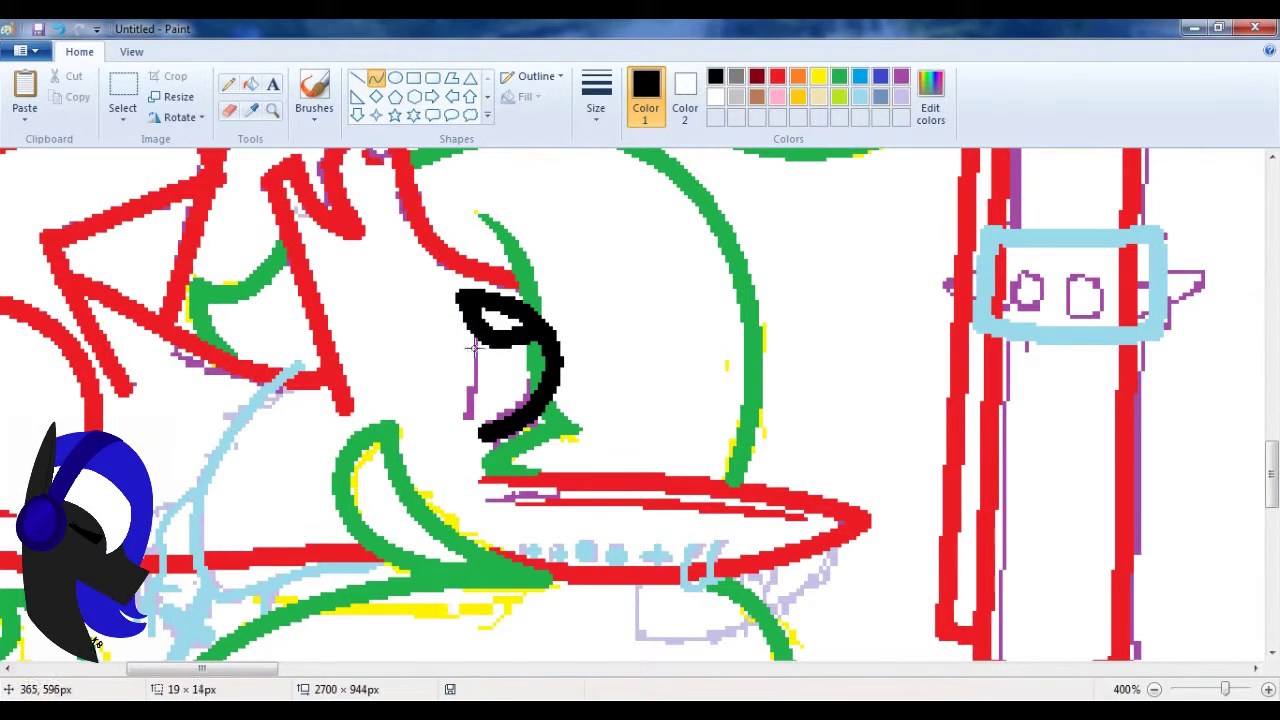
# - Mark the open edge of the lying pony's eye with a thin red curve beside the solid black eyelid
pyautogui.click(777, 76)
pyautogui.moveTo(455, 282); pyautogui.dragTo(464, 440)
pyautogui.moveTo(462, 335); pyautogui.dragTo(451, 308)
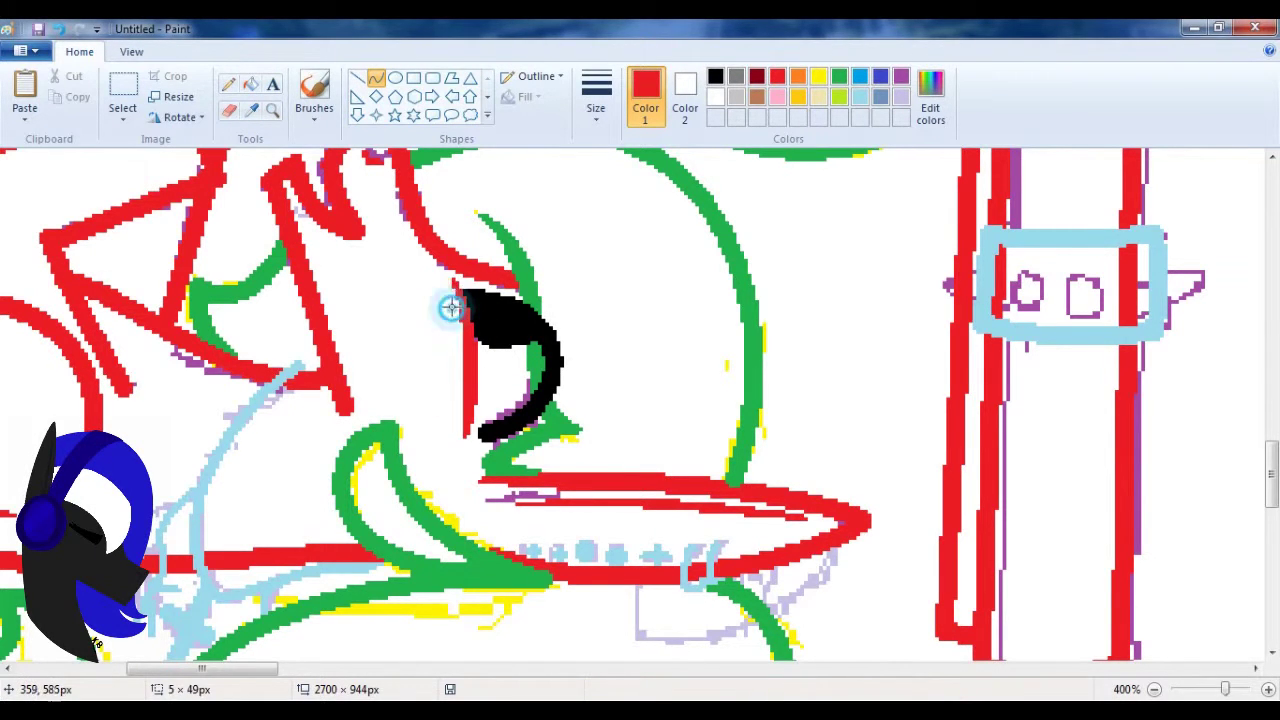
# - Draw a dark red bow with a round knot and two loops beneath the tip of the lying pony's ear
pyautogui.click(272, 110)
pyautogui.scroll(-3, 451, 308)
pyautogui.click(320, 306)
pyautogui.click(757, 76)
pyautogui.click(376, 78)
pyautogui.moveTo(614, 335); pyautogui.dragTo(518, 388)
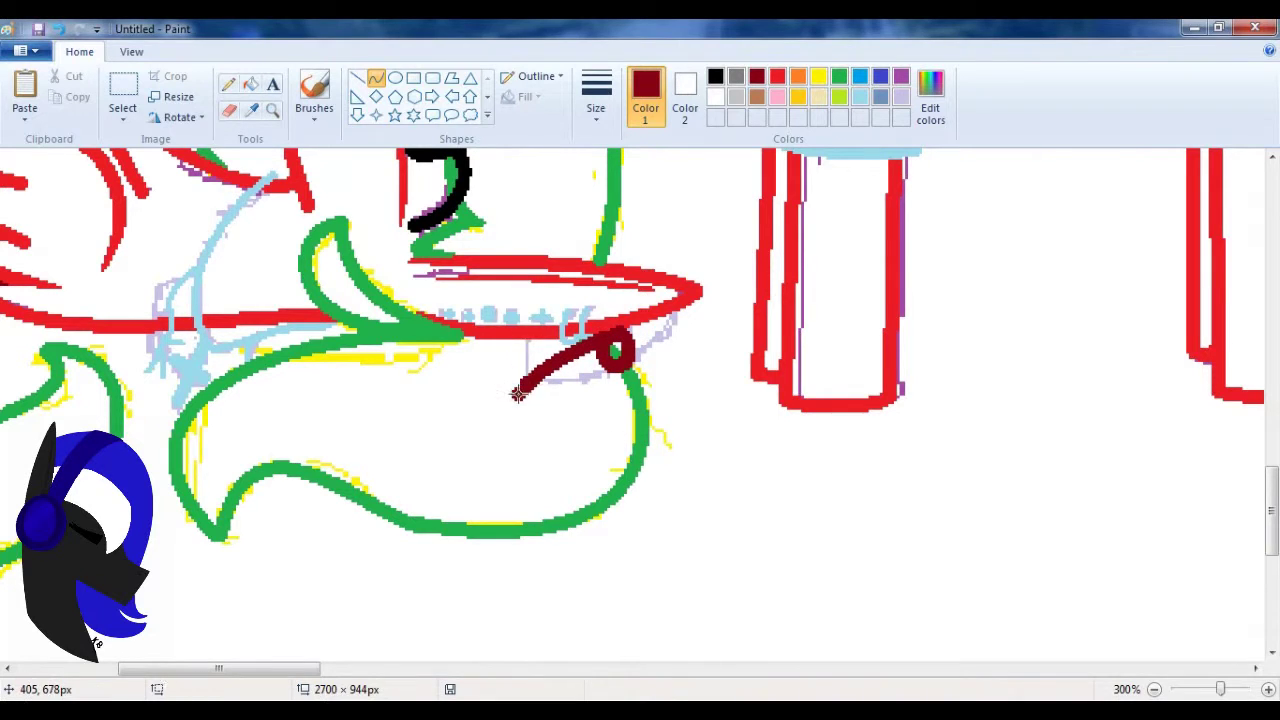
pyautogui.moveTo(632, 356); pyautogui.dragTo(664, 369)
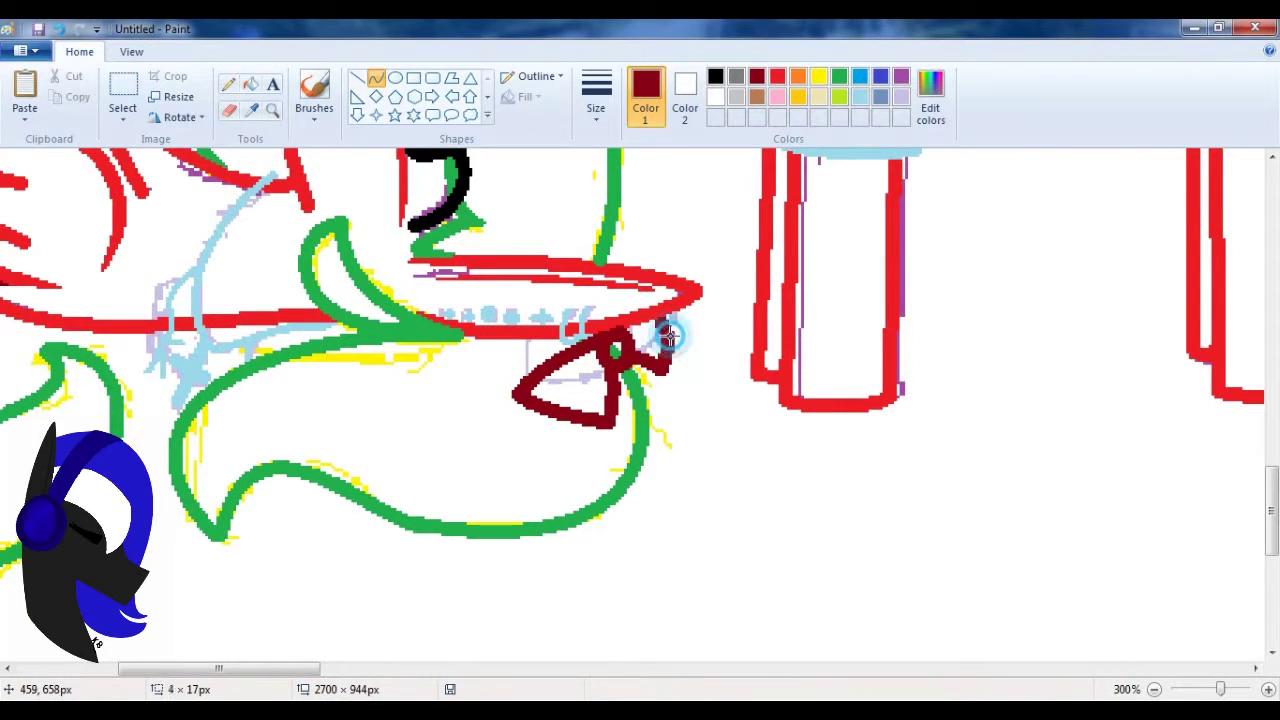
pyautogui.click(250, 84)
# - Pencil short dark red marks on the lying pony's raised legs and across the standing pony's front and hind legs
pyautogui.click(272, 110)
pyautogui.rightClick(317, 275)
pyautogui.rightClick(317, 414)
pyautogui.click(317, 414)
pyautogui.click(346, 380)
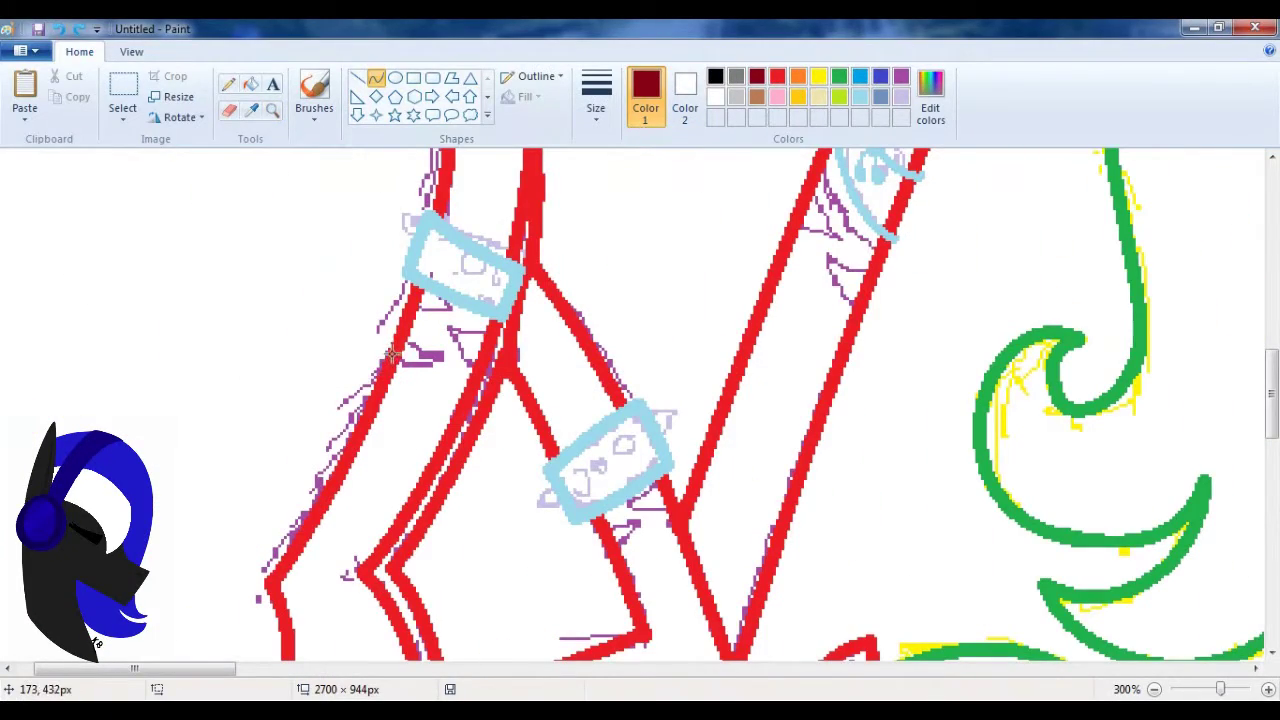
pyautogui.scroll(3, 392, 350)
pyautogui.click(228, 84)
pyautogui.click(596, 100)
pyautogui.click(603, 166)
pyautogui.click(272, 110)
pyautogui.rightClick(349, 435)
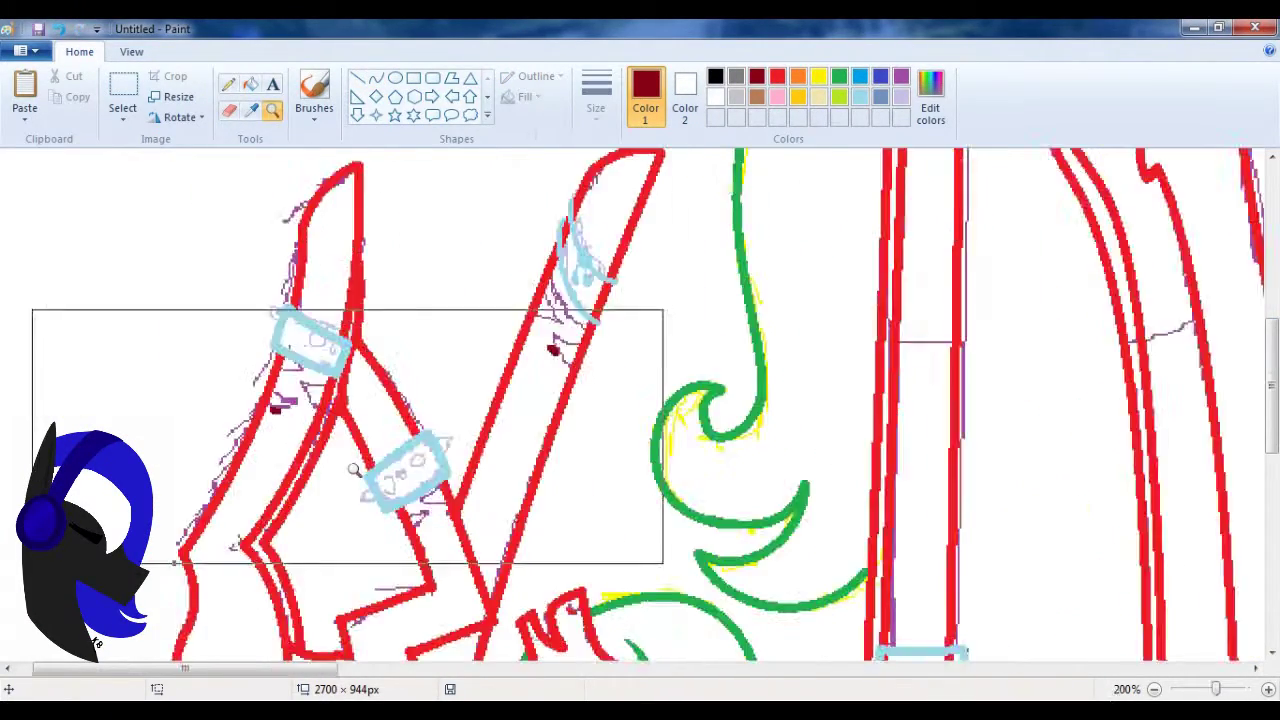
pyautogui.rightClick(452, 395)
pyautogui.click(452, 395)
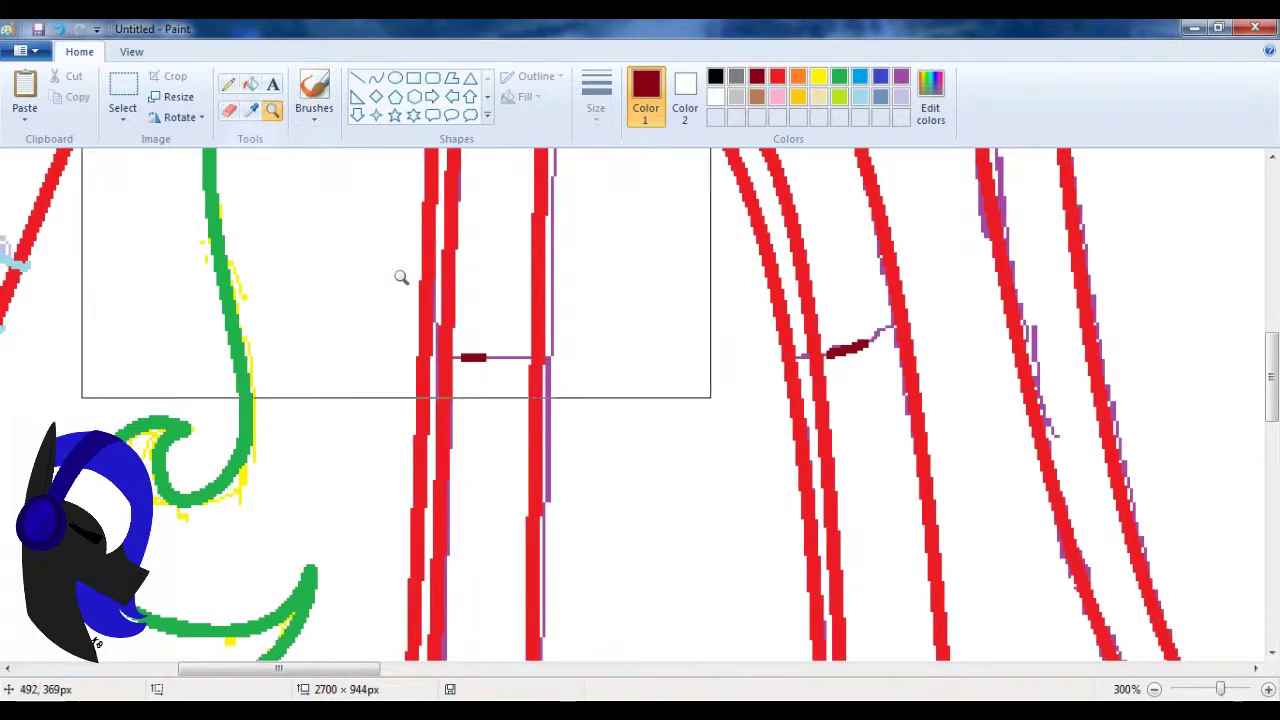
# - Erase the leftover lavender, yellow, purple and orange sketch lines around both ponies, keeping the clean outlines
pyautogui.rightClick(340, 320)
pyautogui.click(228, 110)
pyautogui.click(900, 96)
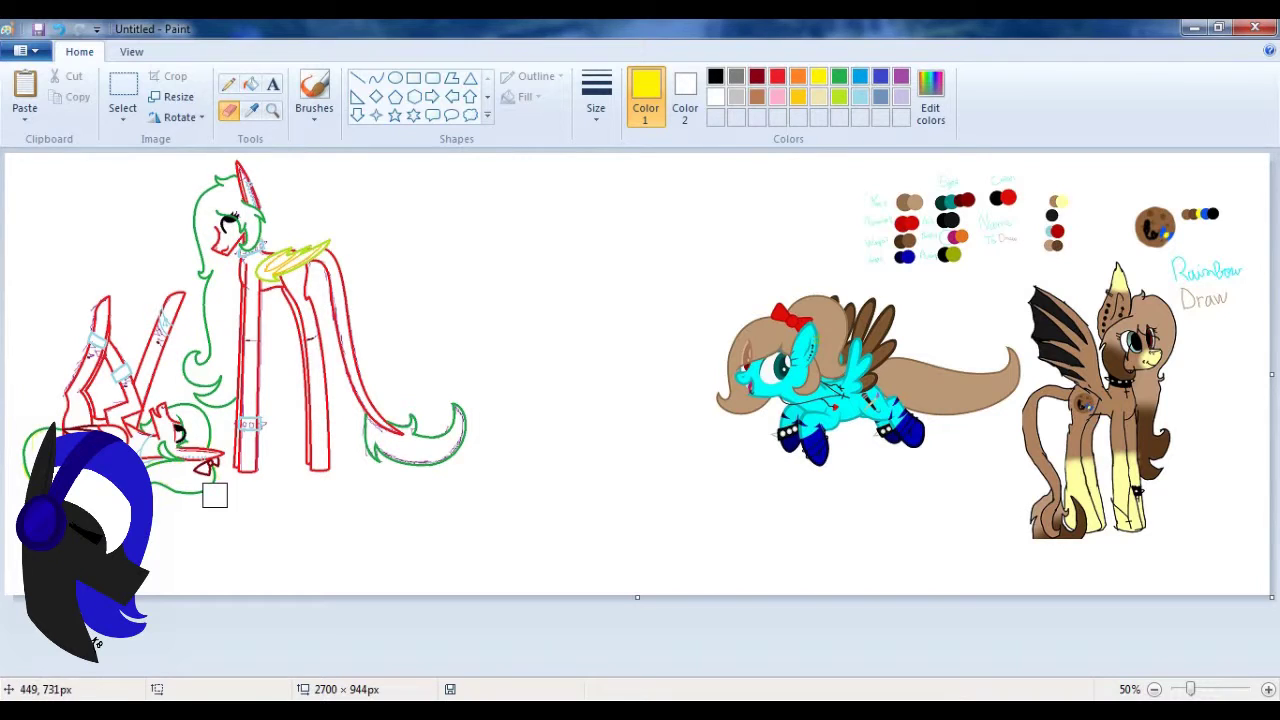
pyautogui.click(900, 76)
pyautogui.moveTo(455, 415); pyautogui.dragTo(379, 463)
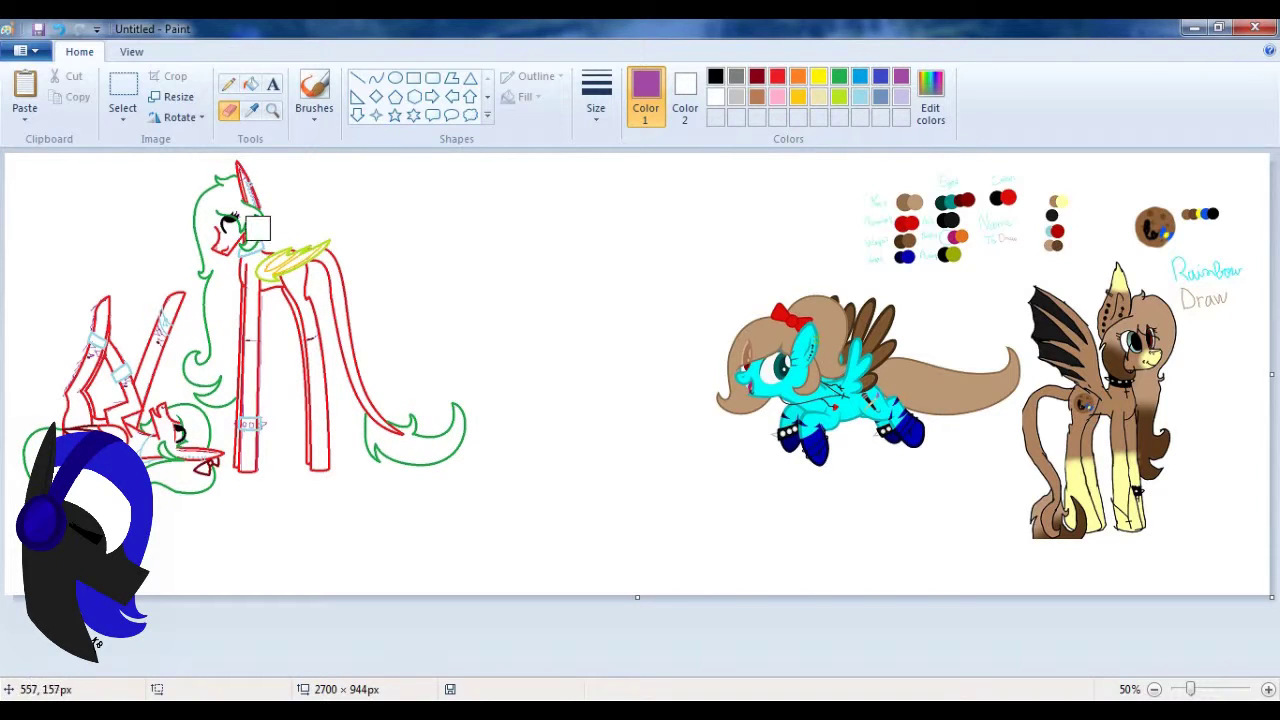
pyautogui.click(266, 109)
pyautogui.click(255, 260)
pyautogui.click(797, 76)
# - Draw the short fringe strand in front of the standing pony's eye as a green curve reaching the muzzle
pyautogui.scroll(2, 514, 307)
pyautogui.hscroll(-2, 514, 307)
pyautogui.click(514, 307)
pyautogui.click(375, 78)
pyautogui.click(839, 76)
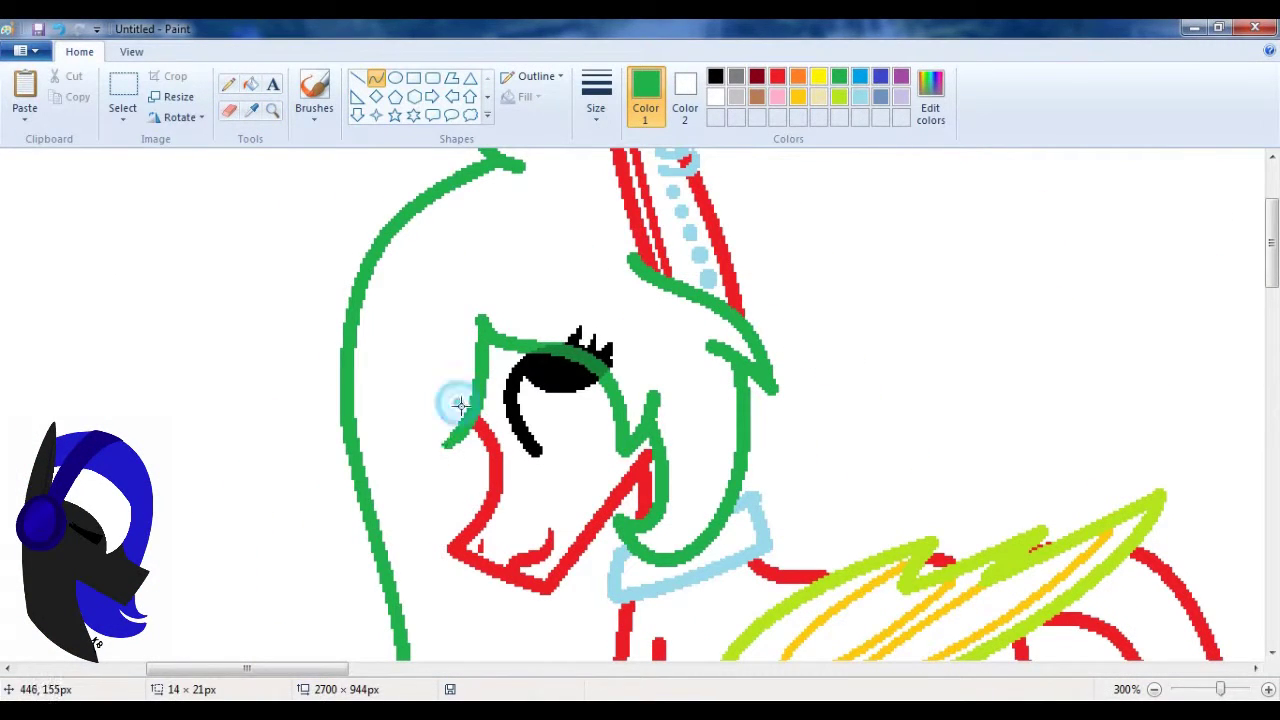
# - Recolour the fringe strand crossing the lying pony's eye so the overlap with the black eyelid is dark green
pyautogui.click(272, 109)
pyautogui.click(409, 257)
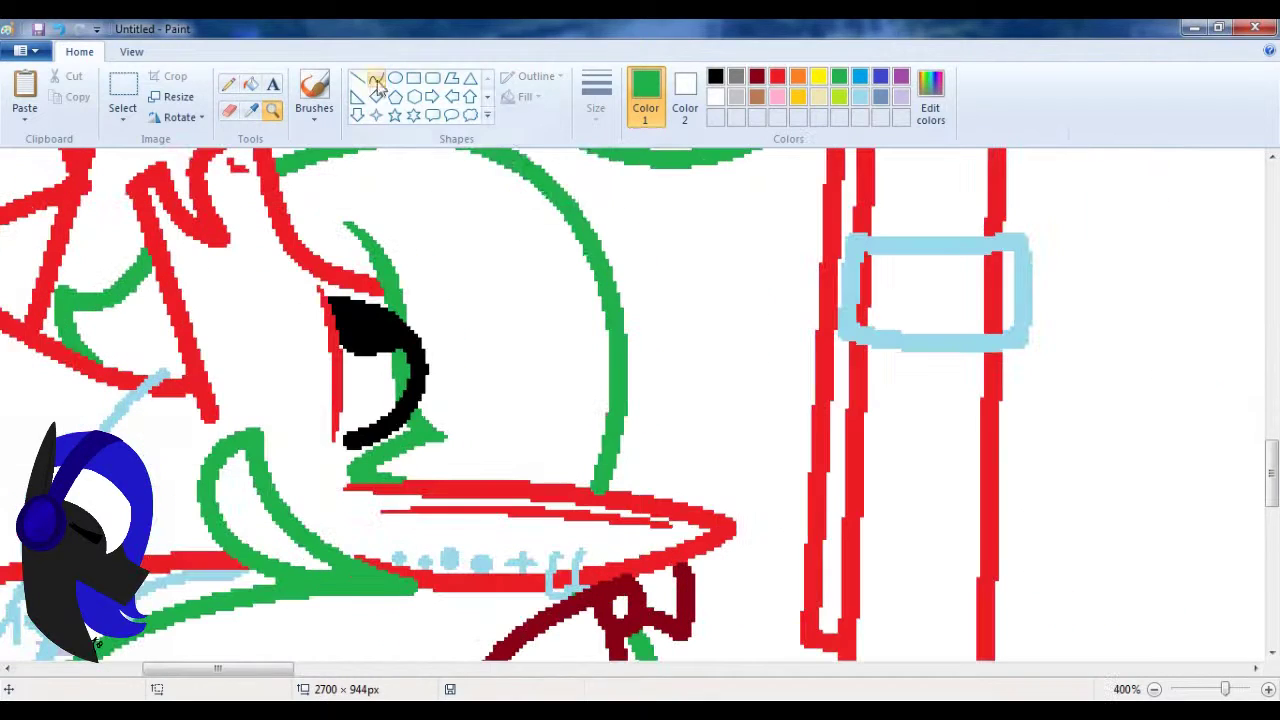
pyautogui.click(250, 83)
pyautogui.click(391, 380)
pyautogui.click(272, 109)
pyautogui.scroll(-4, 320, 400)
pyautogui.scroll(5, 320, 400)
# - Pencil black eyelashes at the lower end of the lying pony's eye
pyautogui.click(228, 83)
pyautogui.click(596, 100)
pyautogui.click(638, 222)
pyautogui.scroll(3, 1166, 300)
pyautogui.click(715, 76)
pyautogui.moveTo(505, 410)
pyautogui.mouseDown()
pyautogui.moveTo(480, 457)
pyautogui.moveTo(452, 432)
pyautogui.mouseUp()
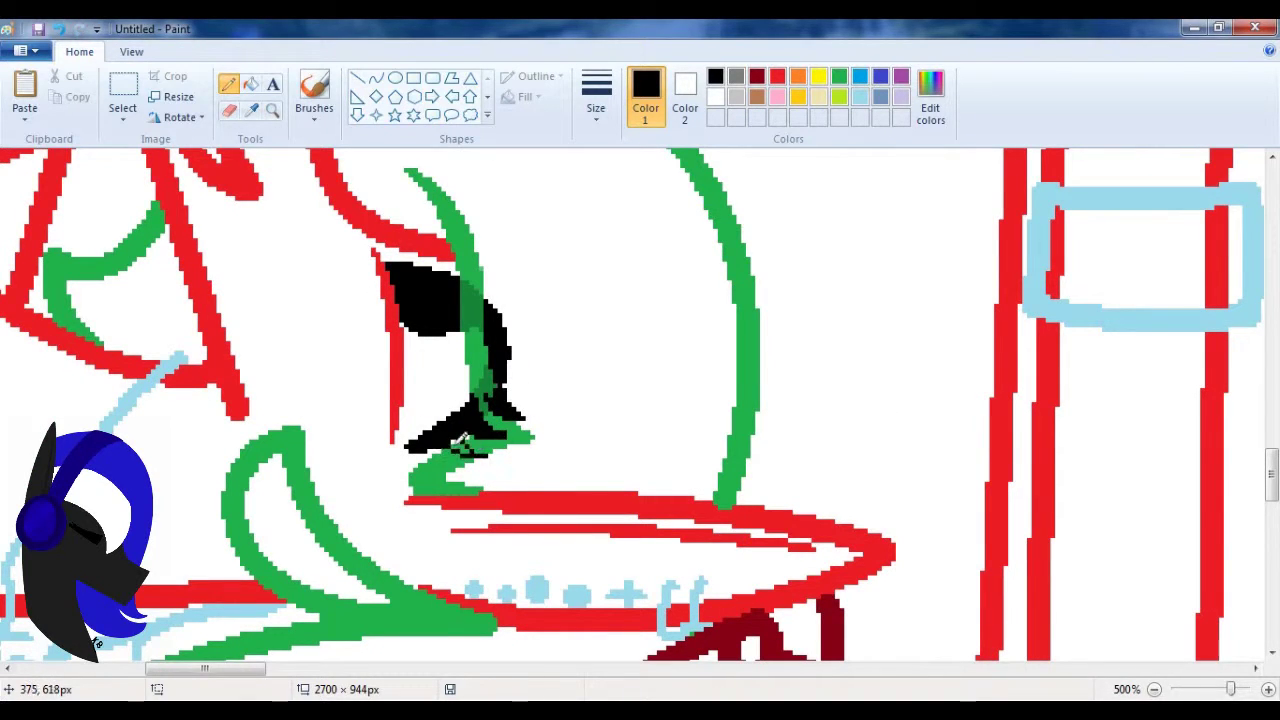
pyautogui.click(376, 78)
pyautogui.click(839, 76)
pyautogui.moveTo(481, 377); pyautogui.dragTo(493, 405)
pyautogui.click(250, 83)
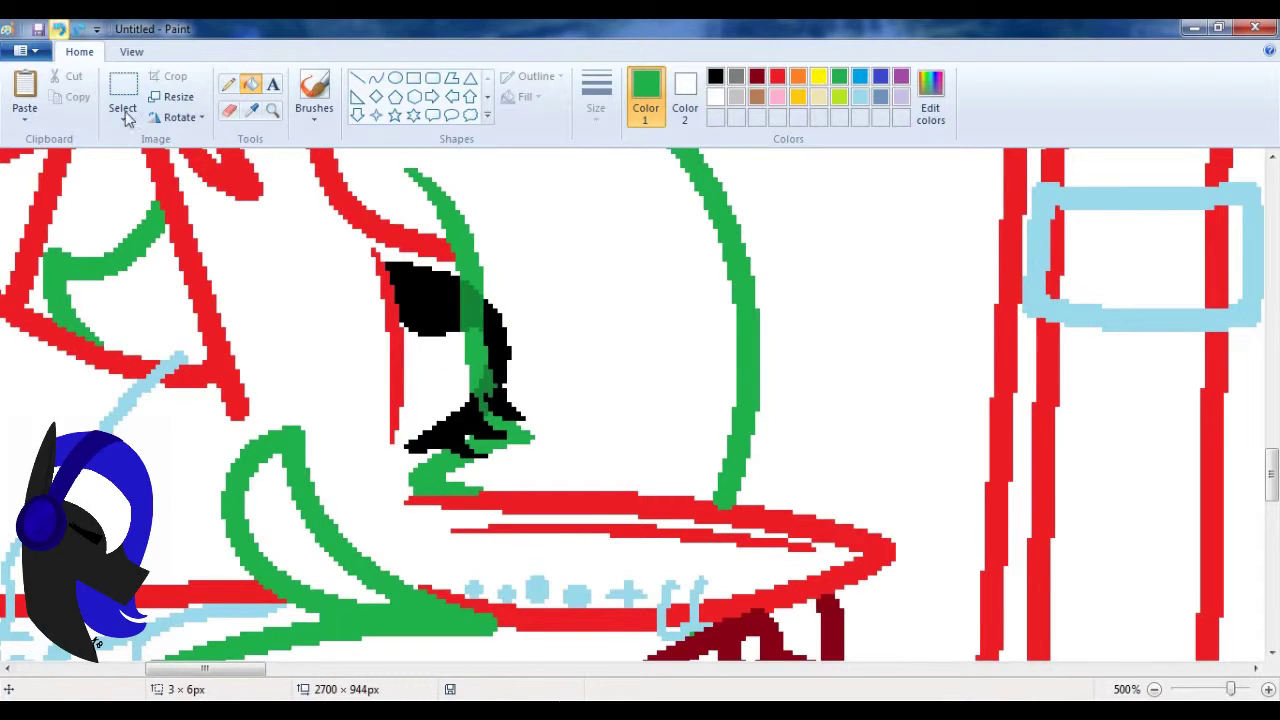
pyautogui.click(376, 78)
pyautogui.moveTo(480, 372); pyautogui.dragTo(486, 428)
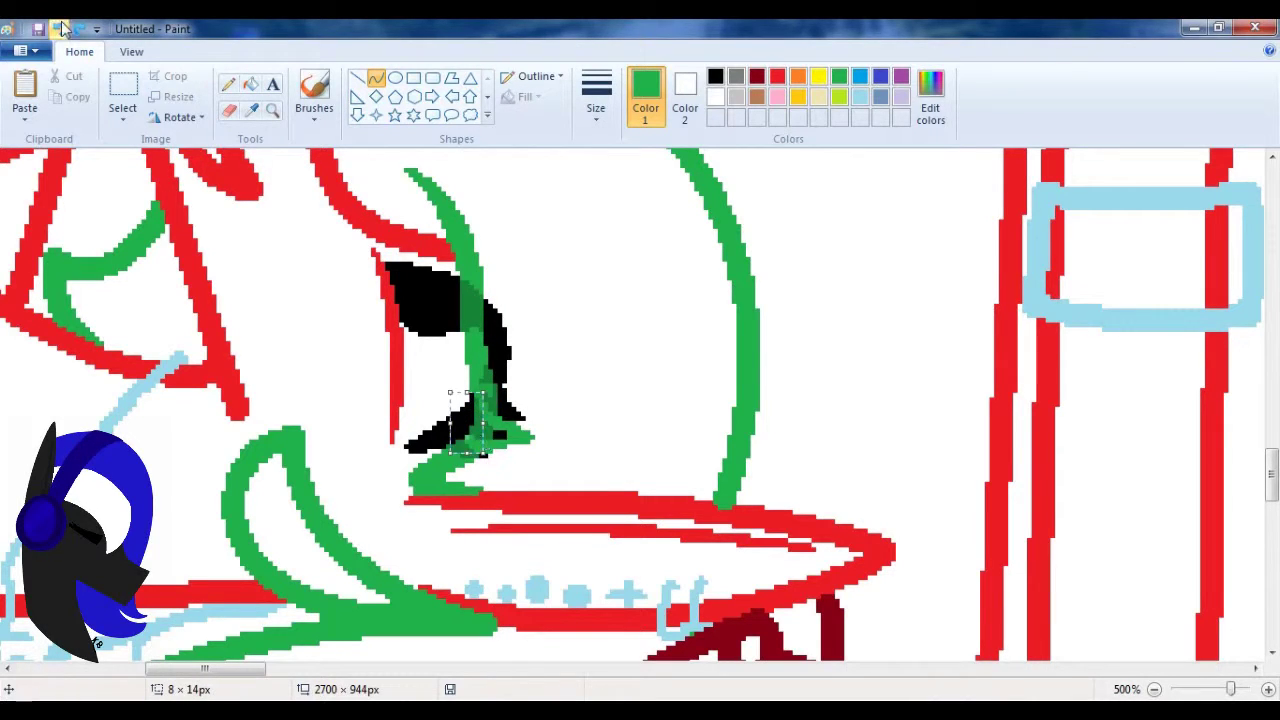
pyautogui.click(60, 28)
# - Touch up the overlap between the lying pony's fringe and lashes with a dark green pencil
pyautogui.click(228, 83)
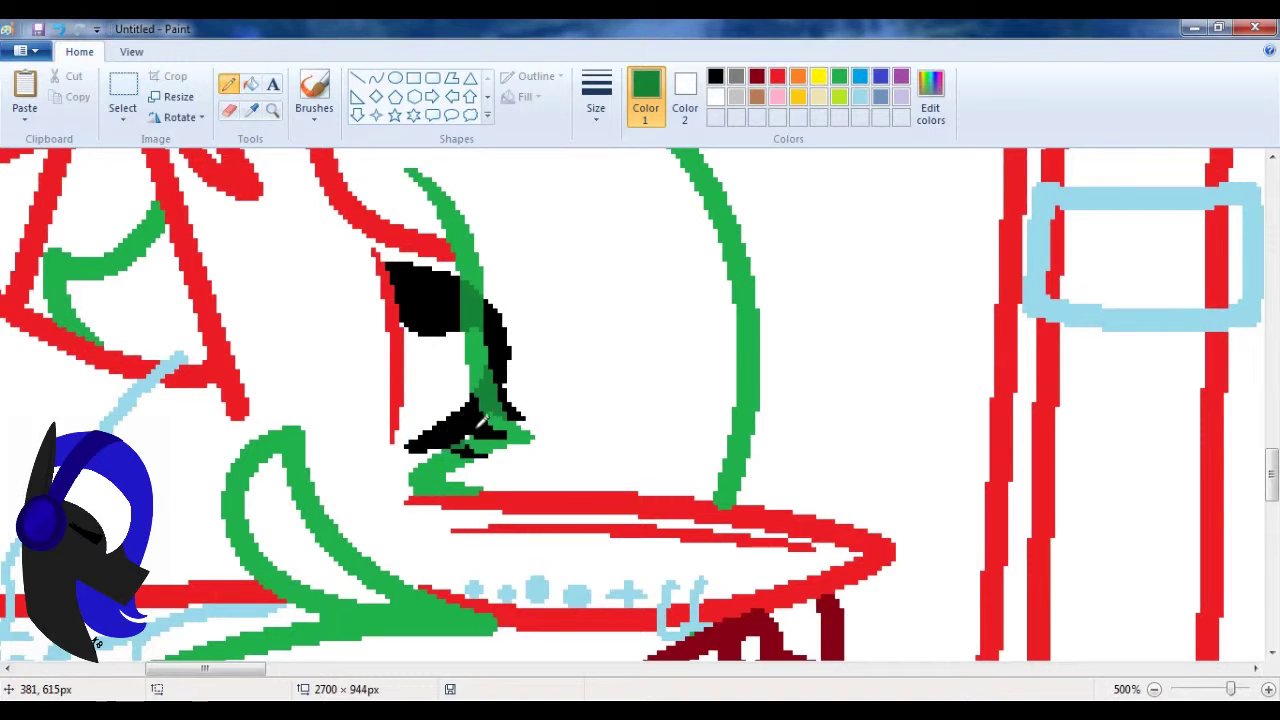
pyautogui.hotkey('alt', 'h')
pyautogui.press('k')
pyautogui.click(530, 76)
# - Fill the lying pony's body, raised legs, wing base and head with cyan
pyautogui.scroll(-5, 640, 400)
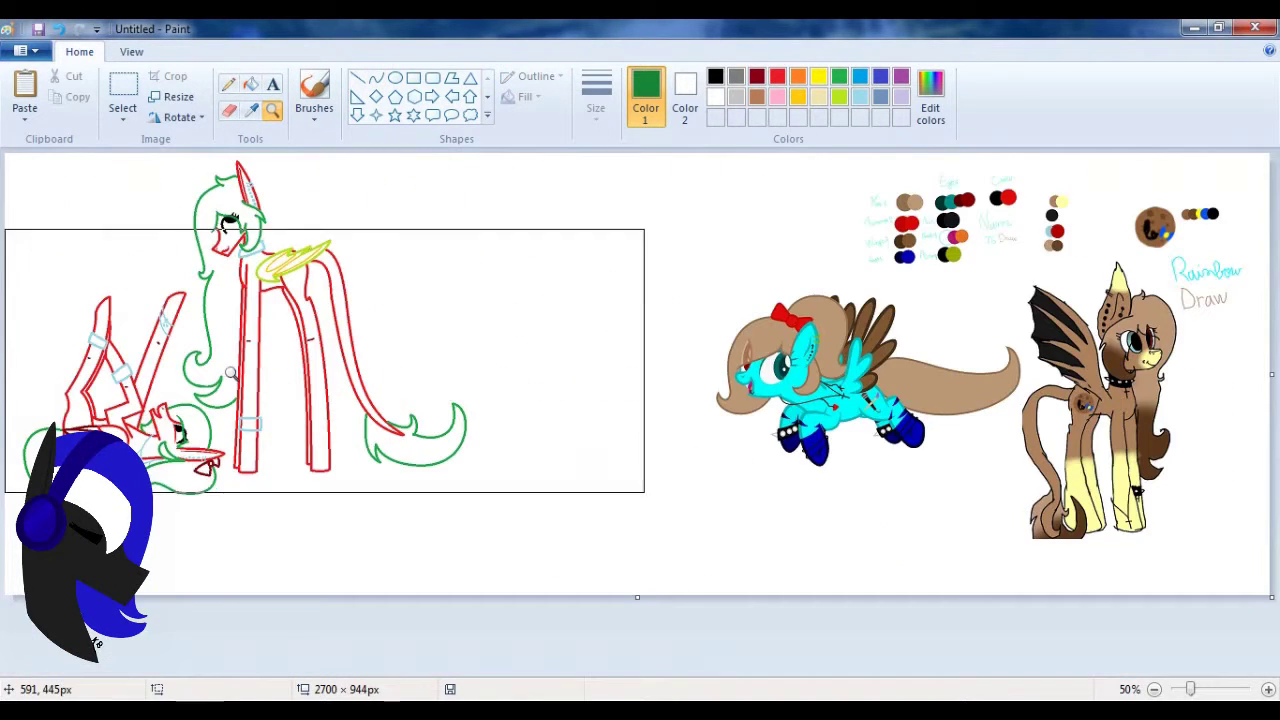
pyautogui.scroll(1, 640, 400)
pyautogui.click(363, 430)
pyautogui.hscroll(-10, 363, 430)
pyautogui.click(165, 440)
pyautogui.click(230, 530)
pyautogui.click(340, 520)
pyautogui.click(305, 380)
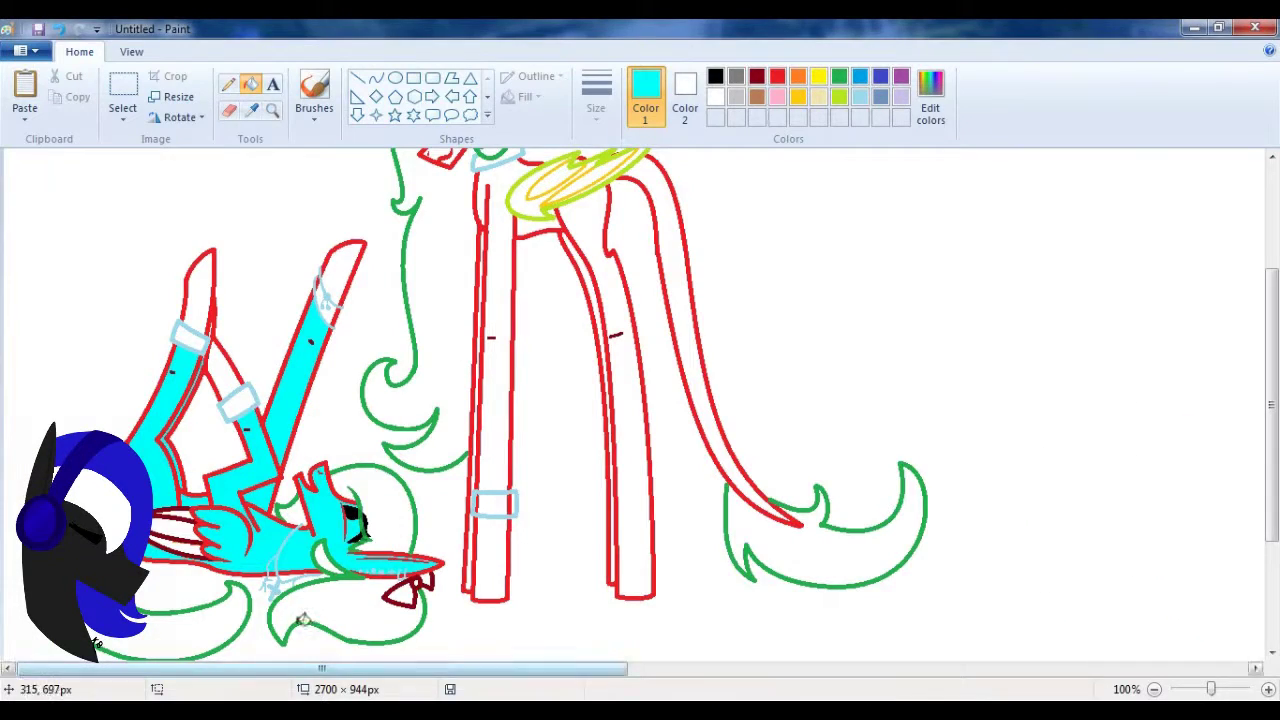
# - Fill the small unpainted body areas along the lying pony's wing with cyan
pyautogui.hotkey('alt', 'h')
pyautogui.press('m')
pyautogui.click(196, 497)
pyautogui.click(364, 410)
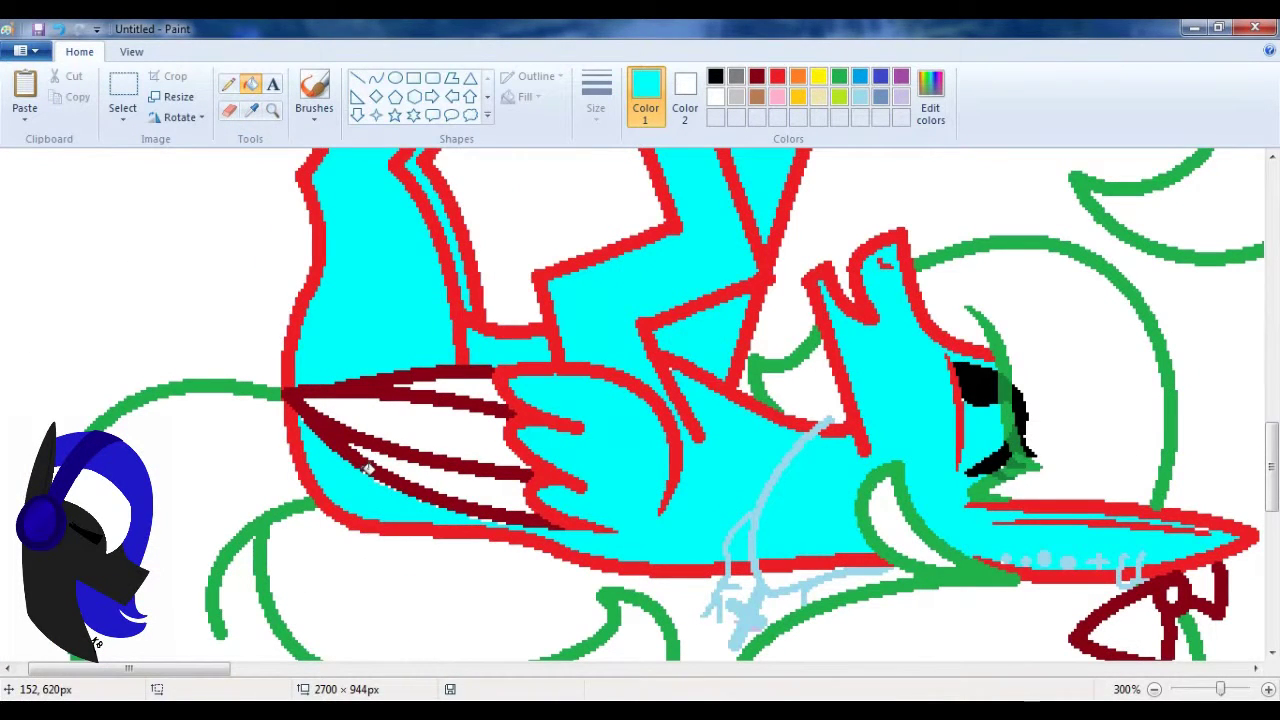
# - Recolour the lying pony's red body, leg, wing-base and head outlines dark teal
pyautogui.click(272, 110)
pyautogui.rightClick(311, 389)
pyautogui.hscroll(10, 640, 400)
pyautogui.hscroll(-10, 135, 320)
pyautogui.click(134, 320)
pyautogui.click(218, 440)
pyautogui.click(282, 447)
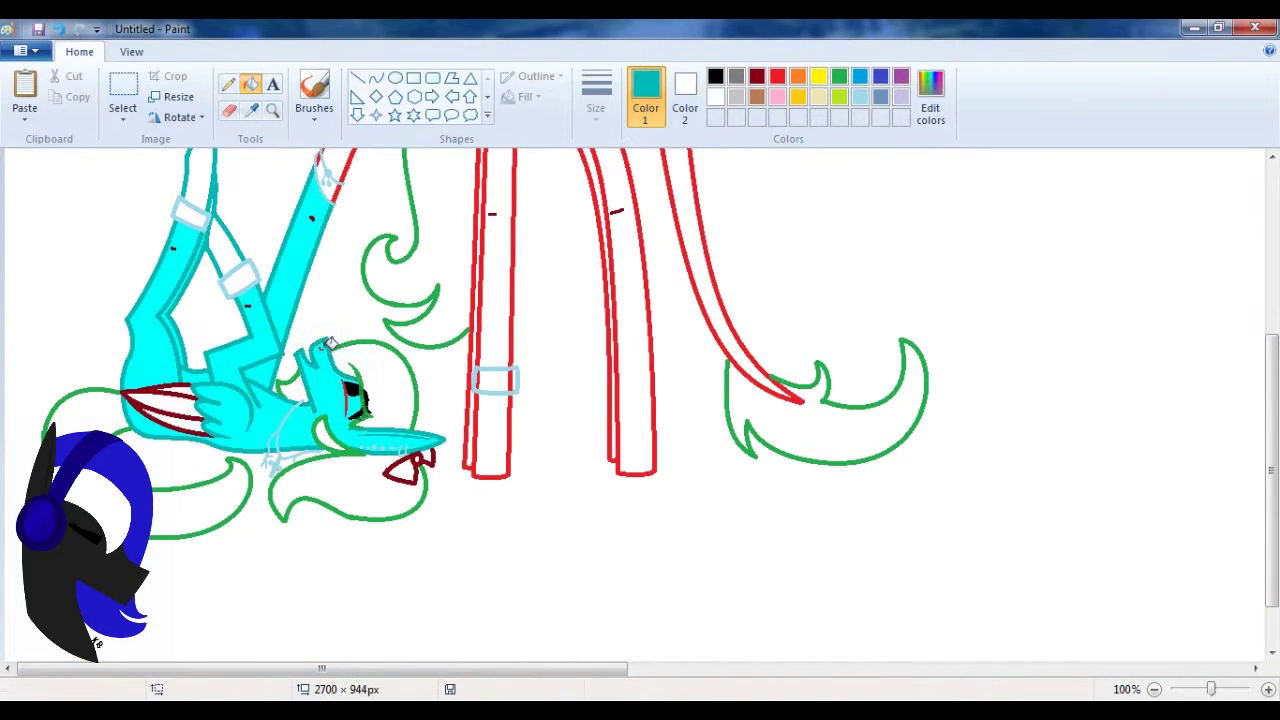
pyautogui.click(272, 110)
pyautogui.click(335, 425)
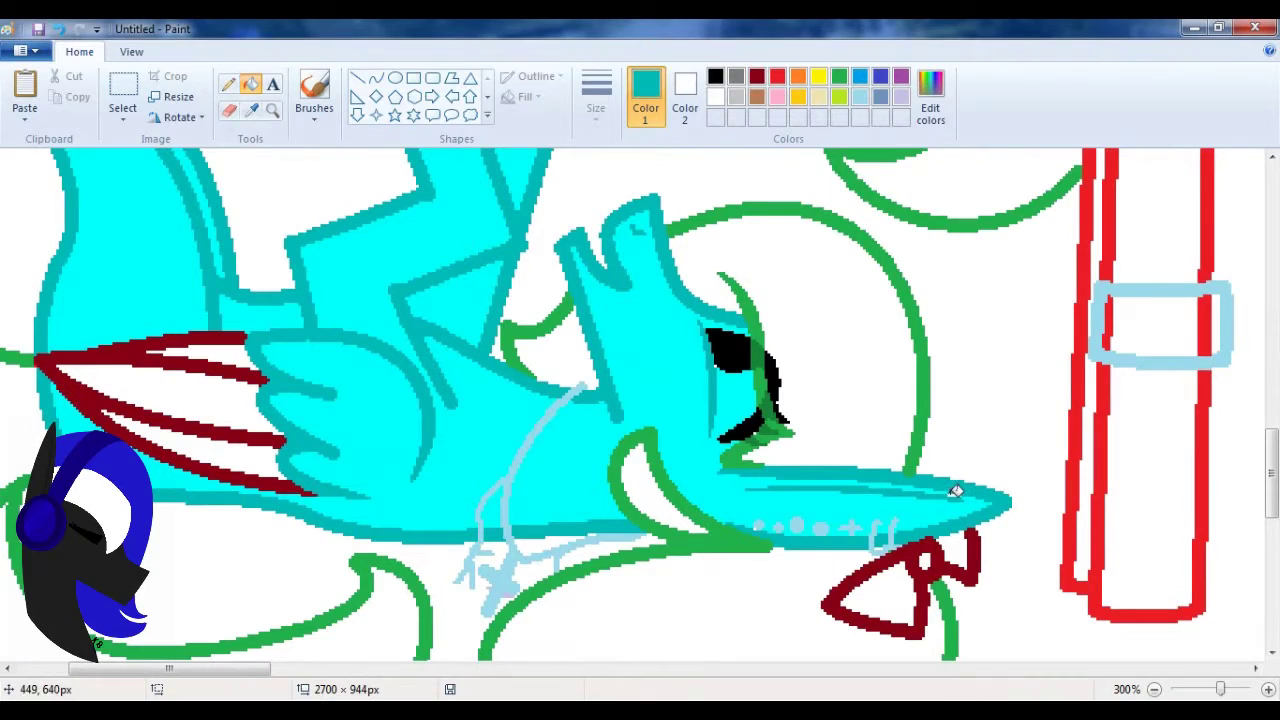
# - Fill the upper ends of the lying pony's raised legs with dark blue
pyautogui.rightClick(291, 186)
pyautogui.hscroll(-10, 640, 400)
pyautogui.click(880, 76)
pyautogui.click(199, 306)
pyautogui.click(341, 295)
pyautogui.click(272, 110)
pyautogui.click(240, 340)
pyautogui.click(577, 342)
# - Recolour the outlines around the lying pony's dark blue leg sections very dark navy
pyautogui.click(272, 110)
pyautogui.rightClick(309, 277)
pyautogui.rightClick(309, 277)
pyautogui.click(250, 83)
pyautogui.click(715, 76)
pyautogui.moveTo(766, 669); pyautogui.dragTo(322, 669)
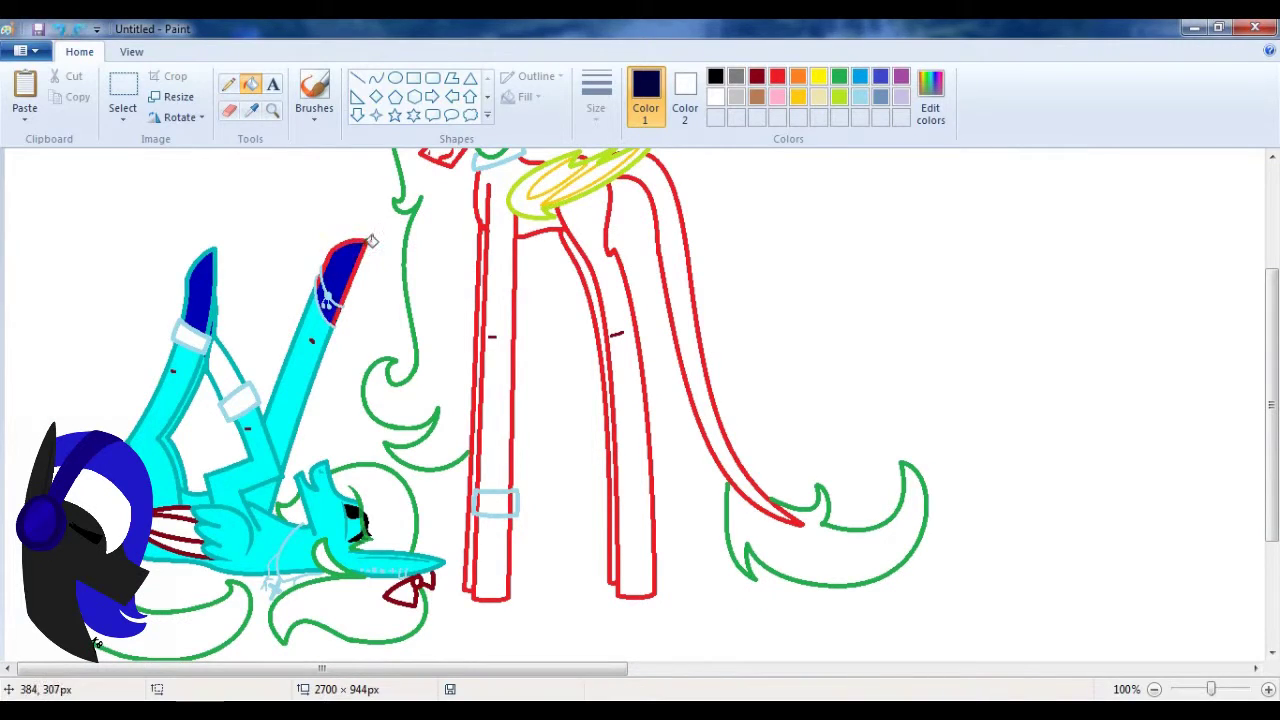
pyautogui.click(272, 110)
pyautogui.click(265, 348)
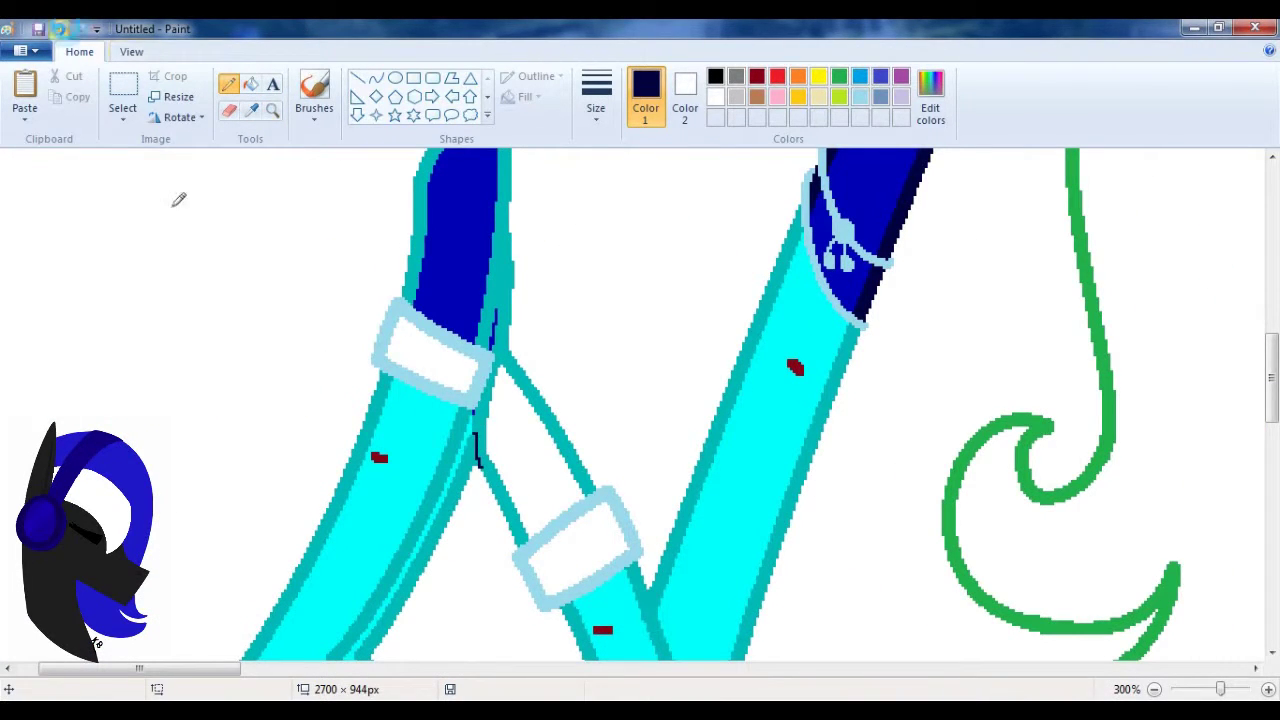
pyautogui.click(250, 83)
pyautogui.click(545, 440)
pyautogui.click(495, 340)
# - Touch up the lying pony's crossing leg outlines and fill the white lower leg section with the sampled dark blue
pyautogui.click(250, 110)
pyautogui.click(460, 272)
pyautogui.click(462, 456)
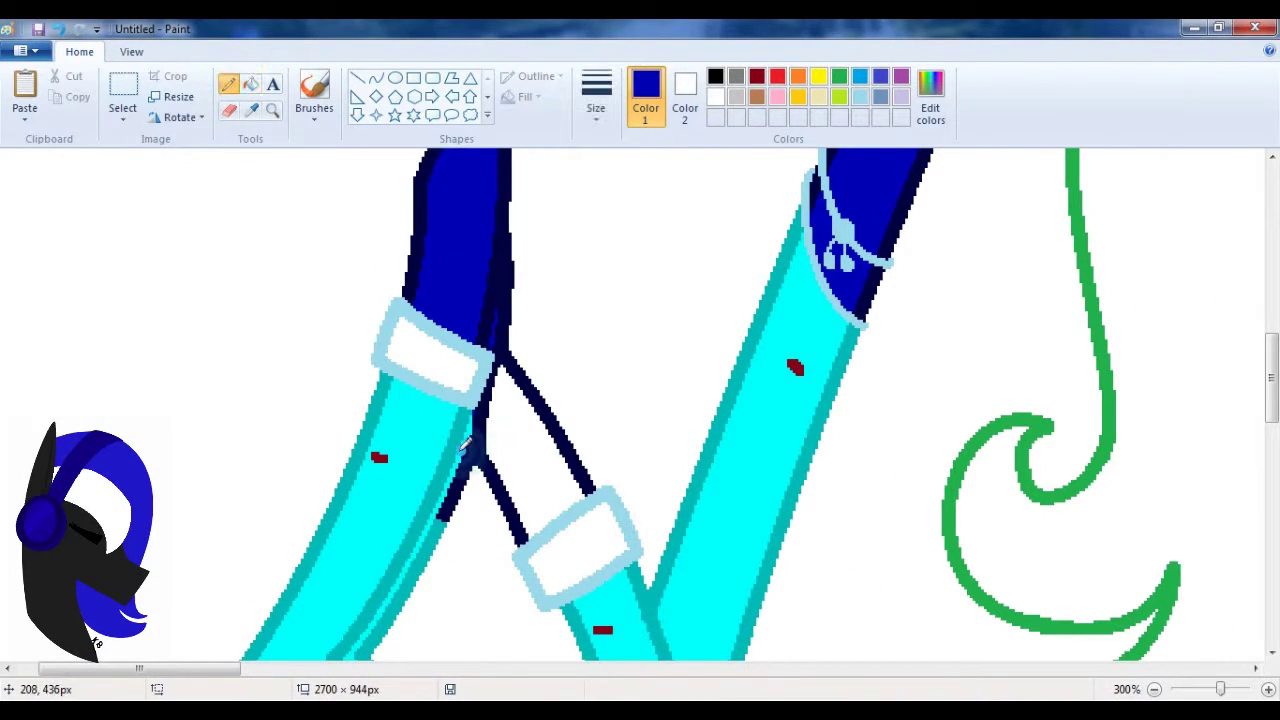
pyautogui.click(272, 110)
pyautogui.rightClick(283, 366)
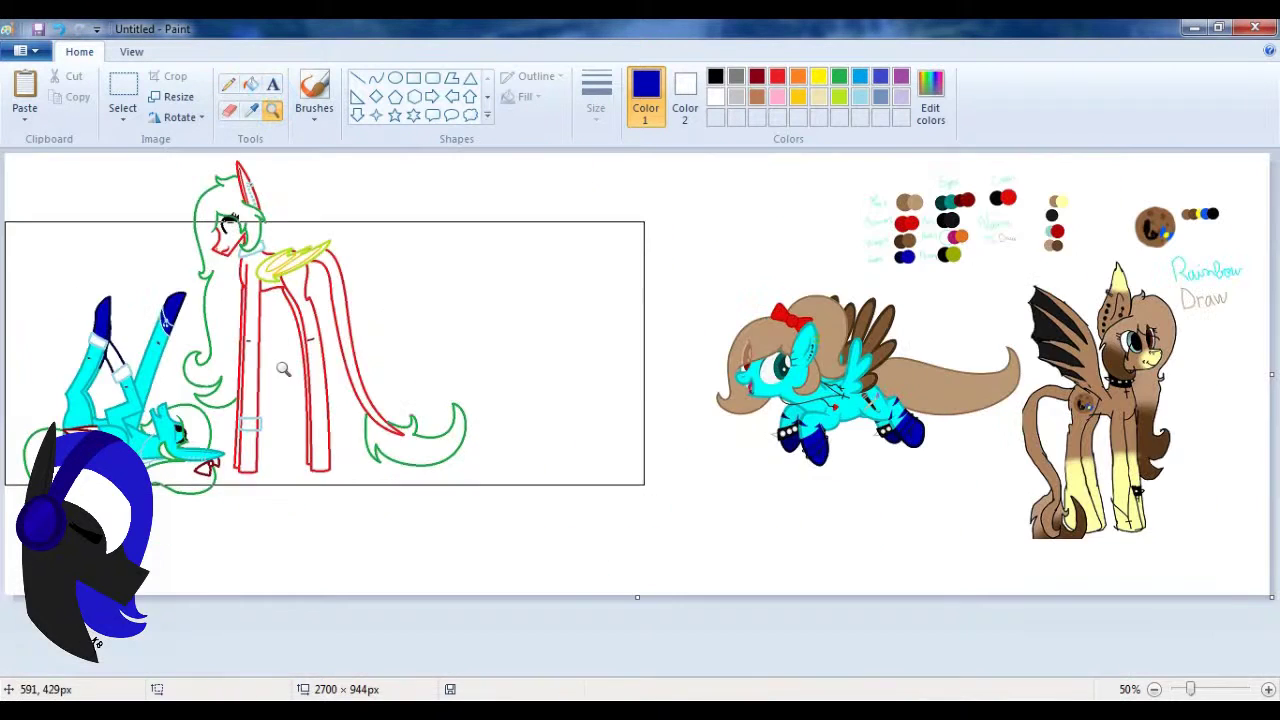
pyautogui.click(283, 366)
pyautogui.click(272, 110)
# - Fill the standing pony's legs, torso and tail stem with the brown sampled from its reference
pyautogui.rightClick(400, 350)
pyautogui.rightClick(400, 350)
pyautogui.click(250, 110)
pyautogui.click(1165, 425)
pyautogui.click(252, 340)
pyautogui.click(305, 370)
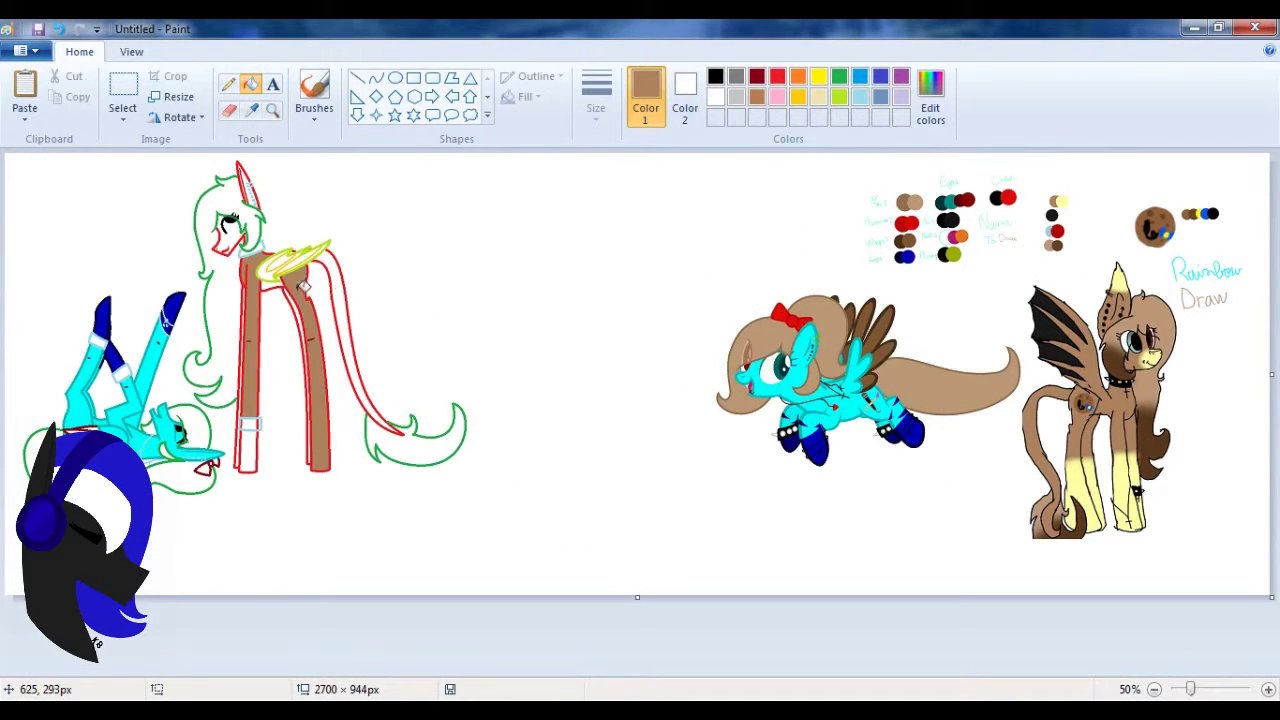
pyautogui.click(322, 256)
# - Fill the standing pony's remaining narrow leg strips, face and ear with the same brown
pyautogui.click(272, 110)
pyautogui.click(350, 413)
pyautogui.click(250, 83)
pyautogui.click(445, 380)
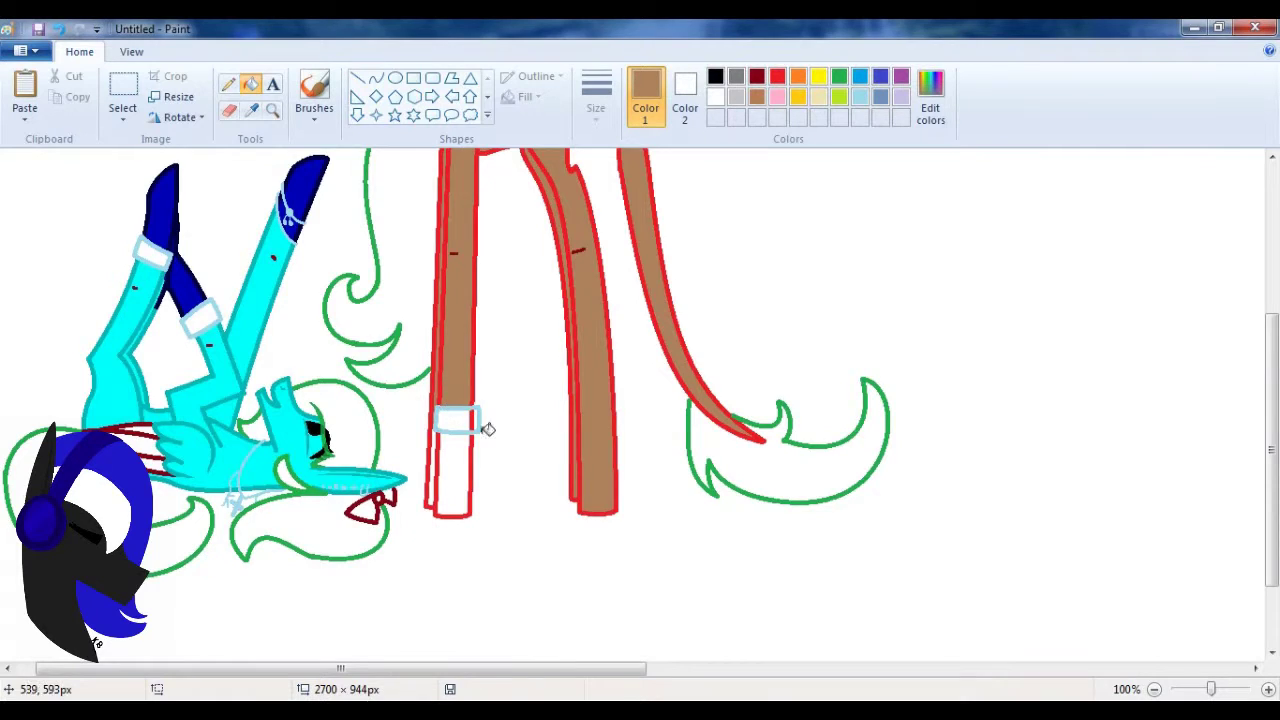
pyautogui.scroll(3, 1275, 290)
pyautogui.click(415, 330)
pyautogui.click(442, 220)
pyautogui.click(272, 110)
pyautogui.click(390, 240)
pyautogui.click(250, 83)
pyautogui.click(785, 300)
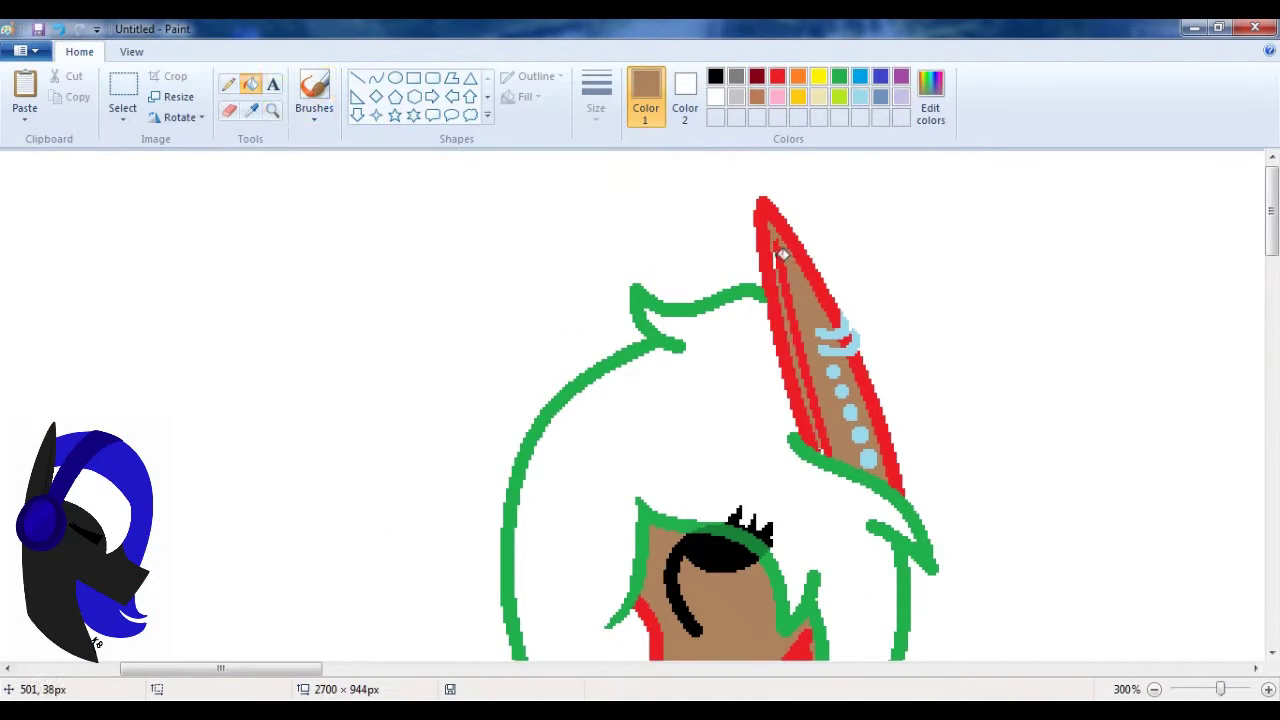
# - Fill the standing pony's front leg below the cuff with pale yellow sampled from the reference
pyautogui.click(272, 110)
pyautogui.scroll(-3, 285, 143)
pyautogui.click(1085, 483)
pyautogui.click(247, 450)
# - Mix a darker brown from the coat colour and recolour the standing pony's leg, torso and tail-stem outlines with it
pyautogui.scroll(2, 72, 419)
pyautogui.scroll(-1, 408, 317)
pyautogui.scroll(1, 460, 300)
pyautogui.click(252, 110)
pyautogui.click(480, 400)
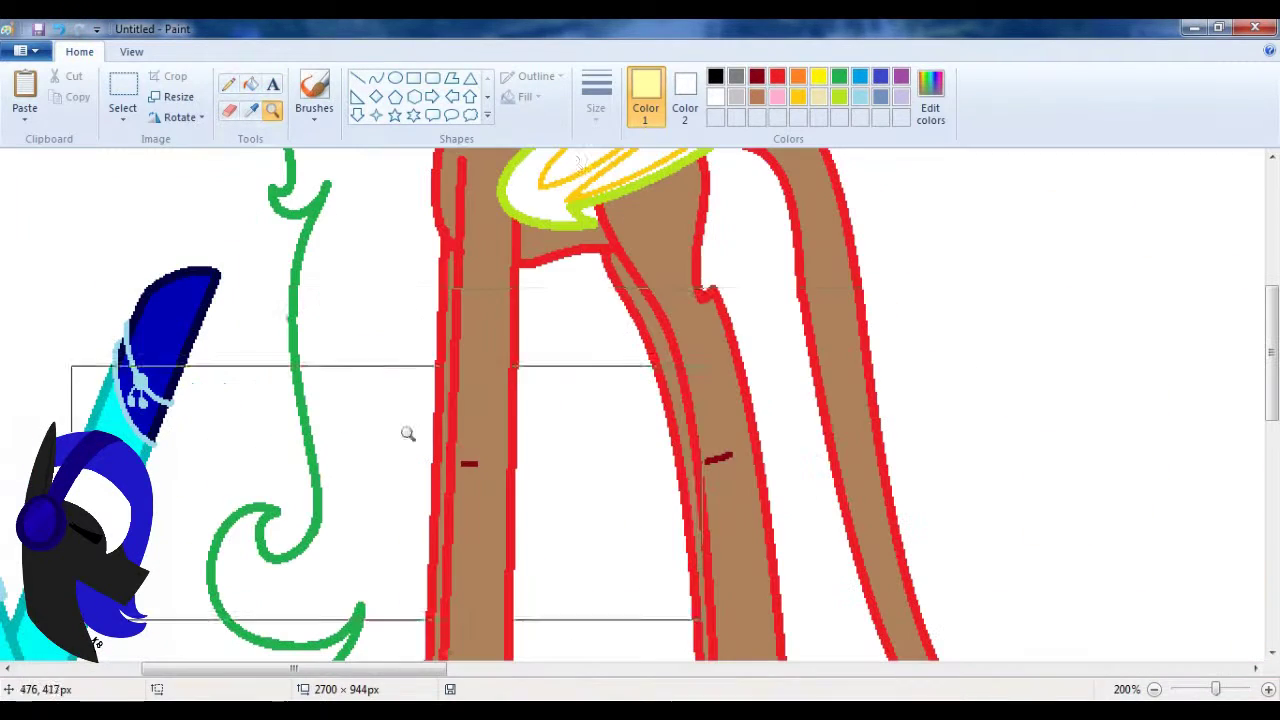
pyautogui.click(930, 100)
pyautogui.click(828, 336)
pyautogui.click(463, 494)
pyautogui.click(460, 268)
pyautogui.click(799, 250)
pyautogui.click(228, 84)
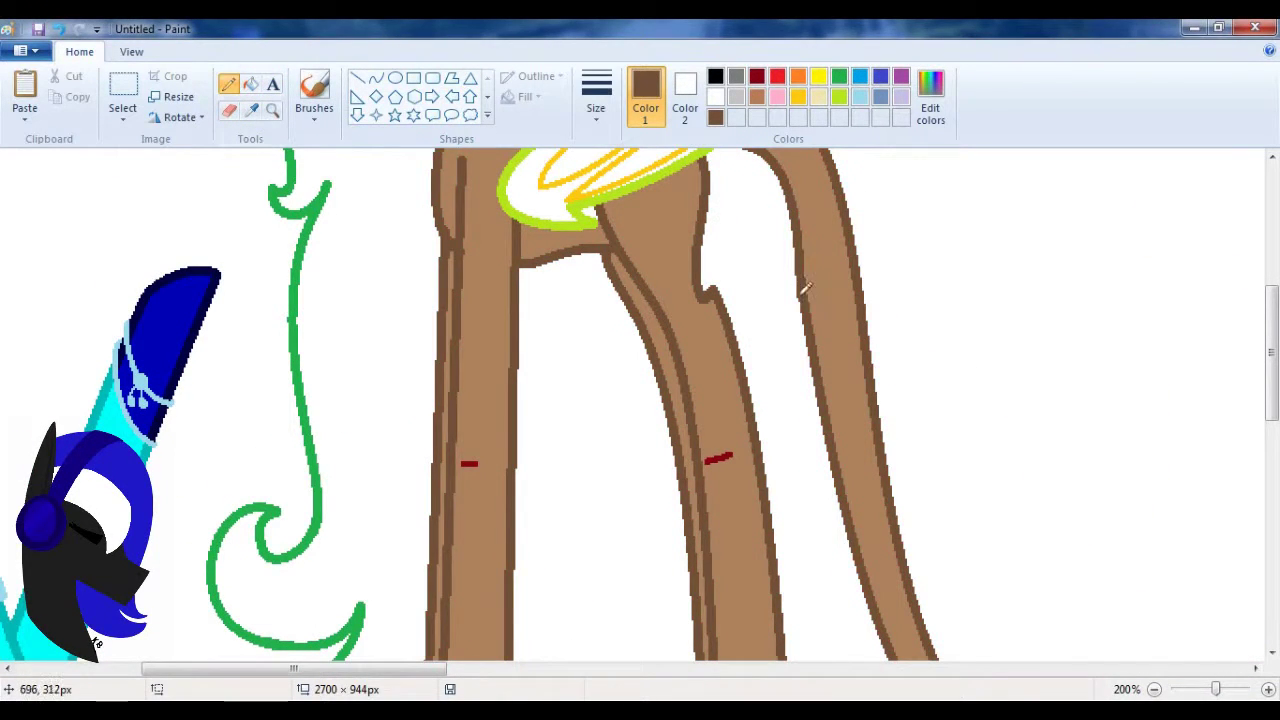
# - Recolour the red outlines of the standing pony's head and ear dark brown
pyautogui.click(272, 110)
pyautogui.scroll(3, 254, 84)
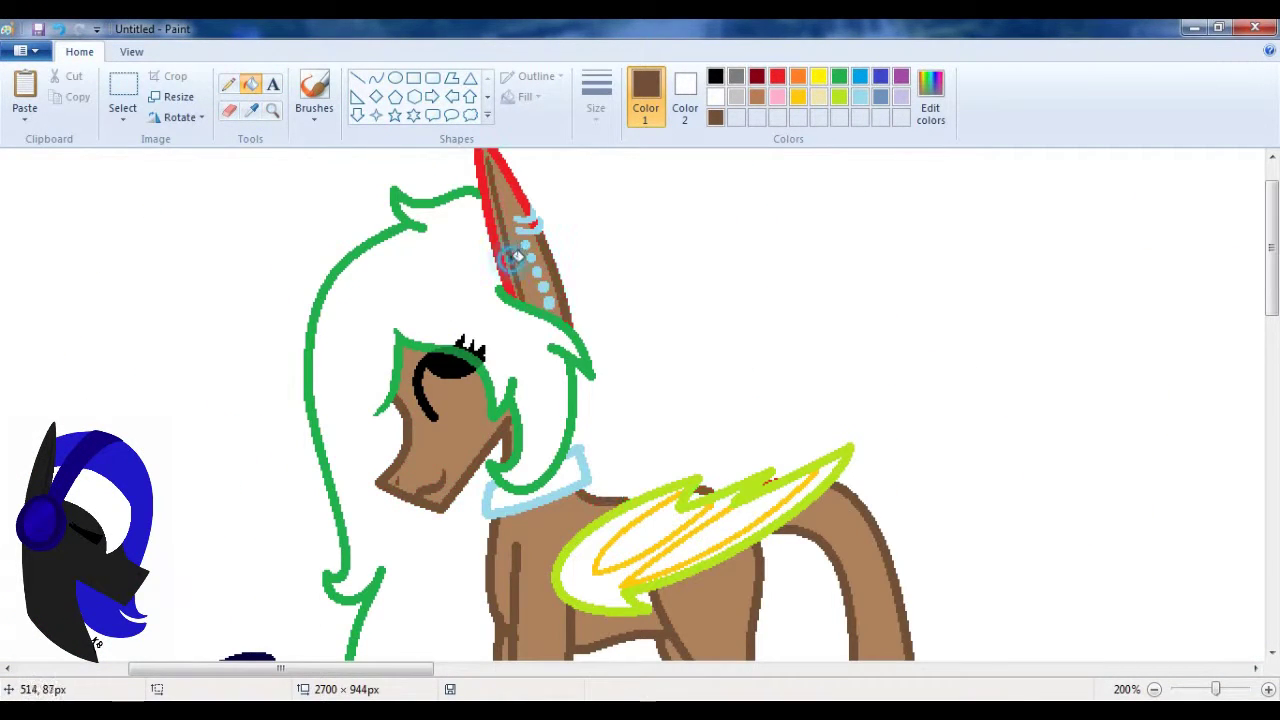
pyautogui.click(740, 500)
# - Touch up the leftover outline marks along the upper edge of the standing pony's wing using sampled browns
pyautogui.click(252, 110)
pyautogui.click(519, 390)
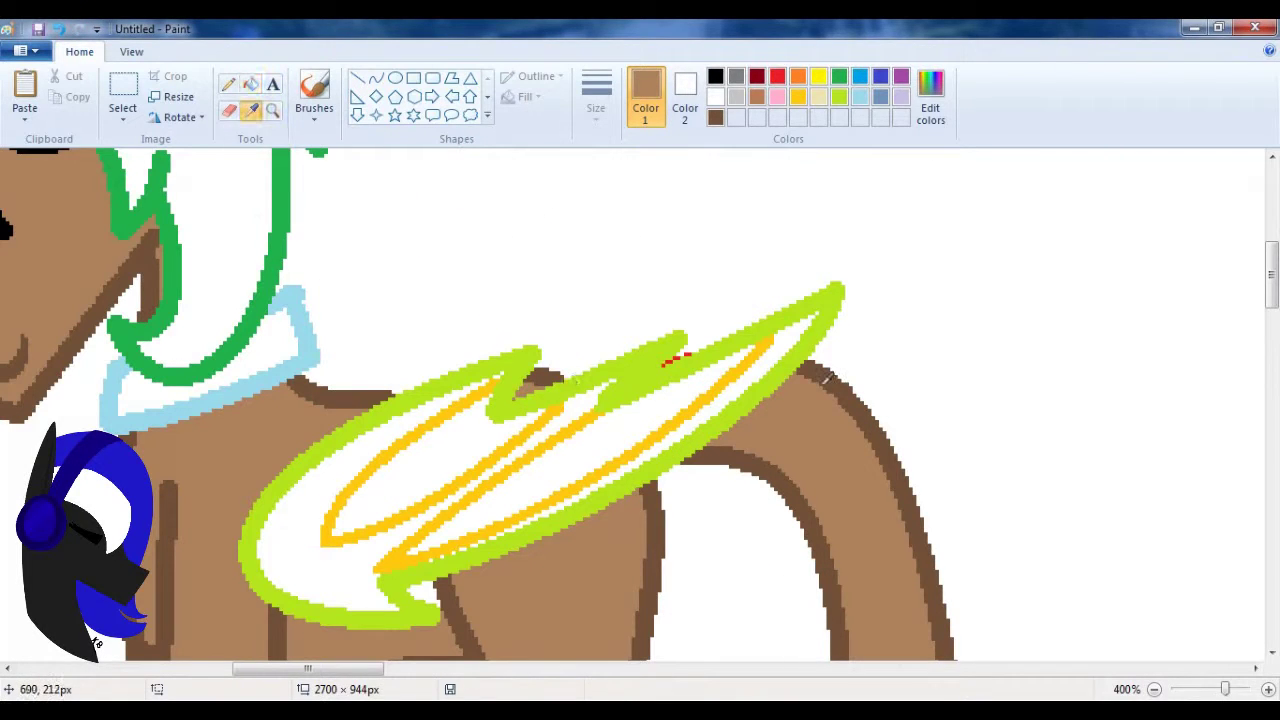
pyautogui.click(826, 377)
pyautogui.click(672, 345)
pyautogui.hotkey('ctrl', 'z')
pyautogui.click(272, 110)
pyautogui.rightClick(414, 323)
pyautogui.click(414, 323)
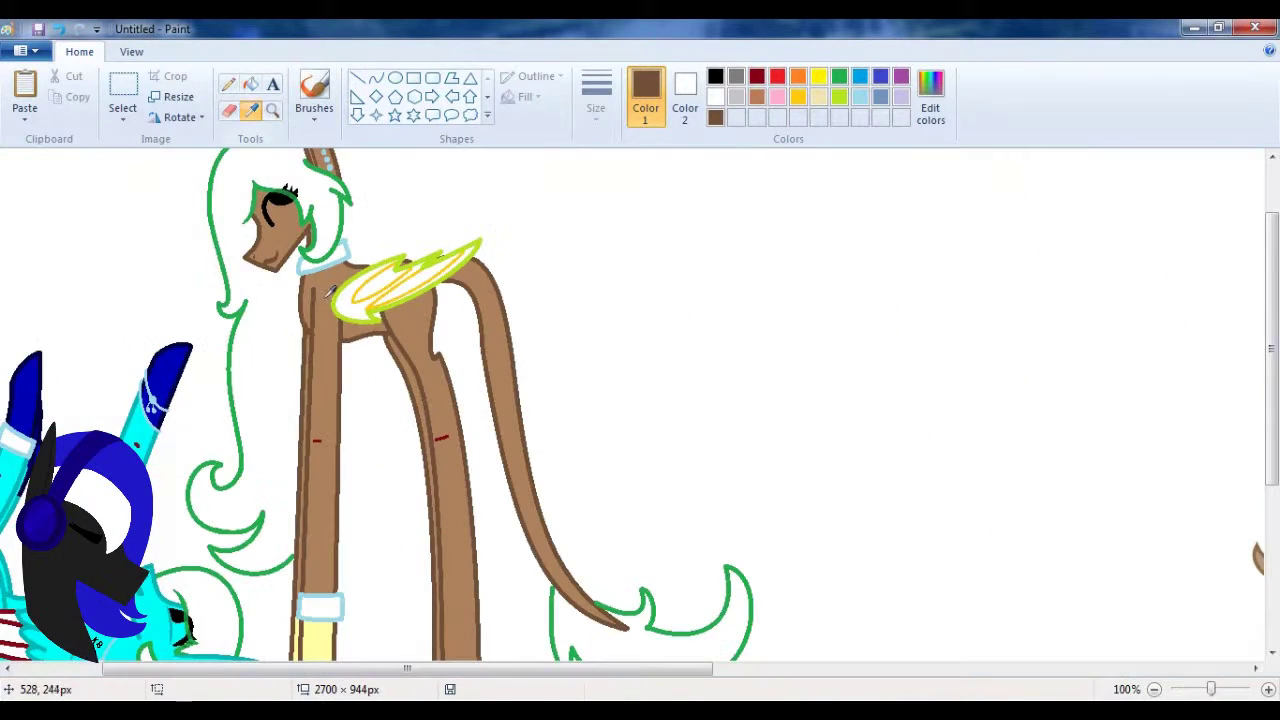
# - Fill the standing pony's wing brown and colour its two inner membranes near-black with black outlines
pyautogui.click(272, 110)
pyautogui.rightClick(321, 281)
pyautogui.click(321, 281)
pyautogui.click(252, 84)
pyautogui.click(930, 100)
pyautogui.click(720, 494)
pyautogui.click(466, 494)
pyautogui.click(630, 405)
pyautogui.click(690, 390)
pyautogui.click(740, 360)
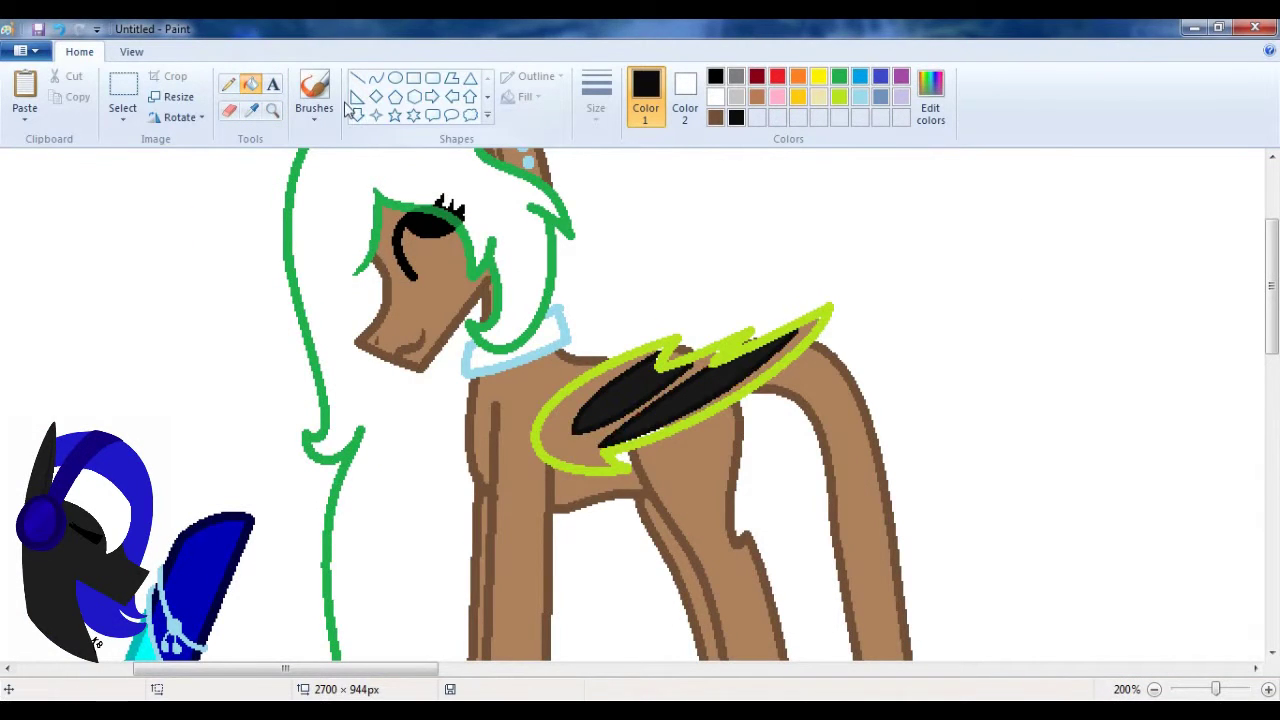
# - Recolour the standing pony's lime-green wing outline with the dark brown of the body outline
pyautogui.hotkey('ctrl', 'pageup')
pyautogui.click(685, 100)
pyautogui.click(715, 96)
pyautogui.click(228, 84)
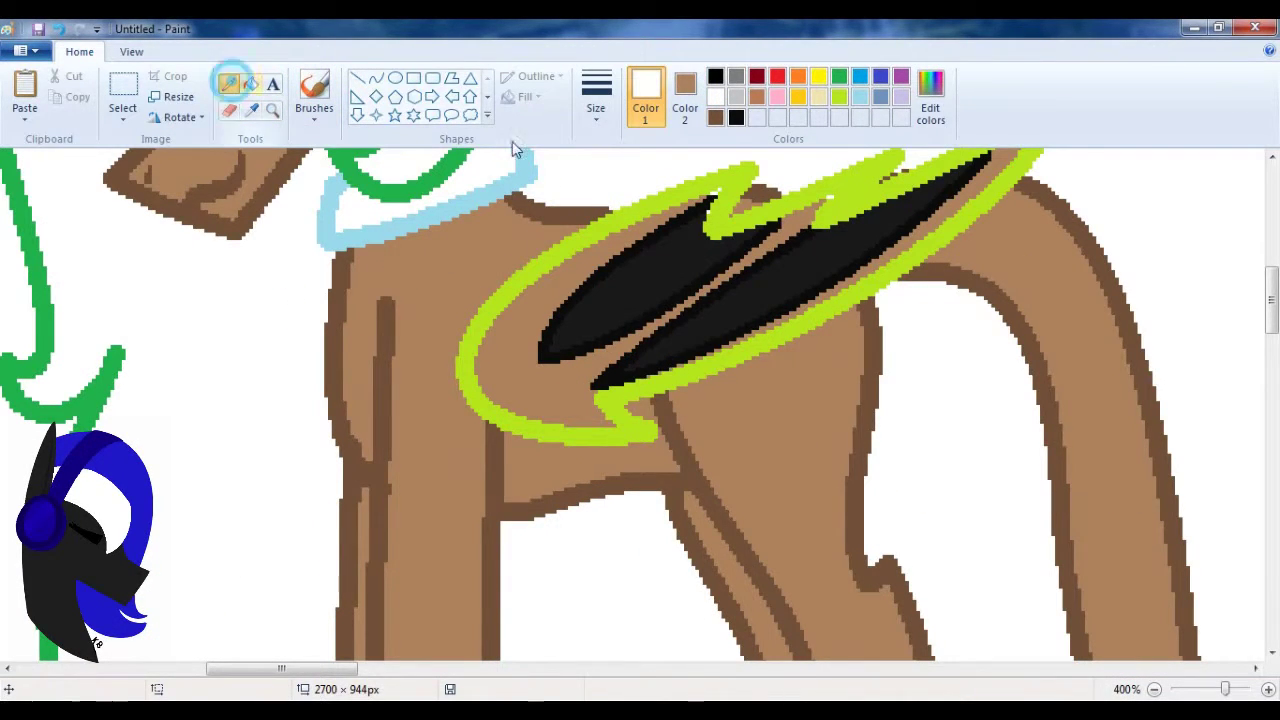
pyautogui.rightClick(715, 96)
pyautogui.click(736, 117)
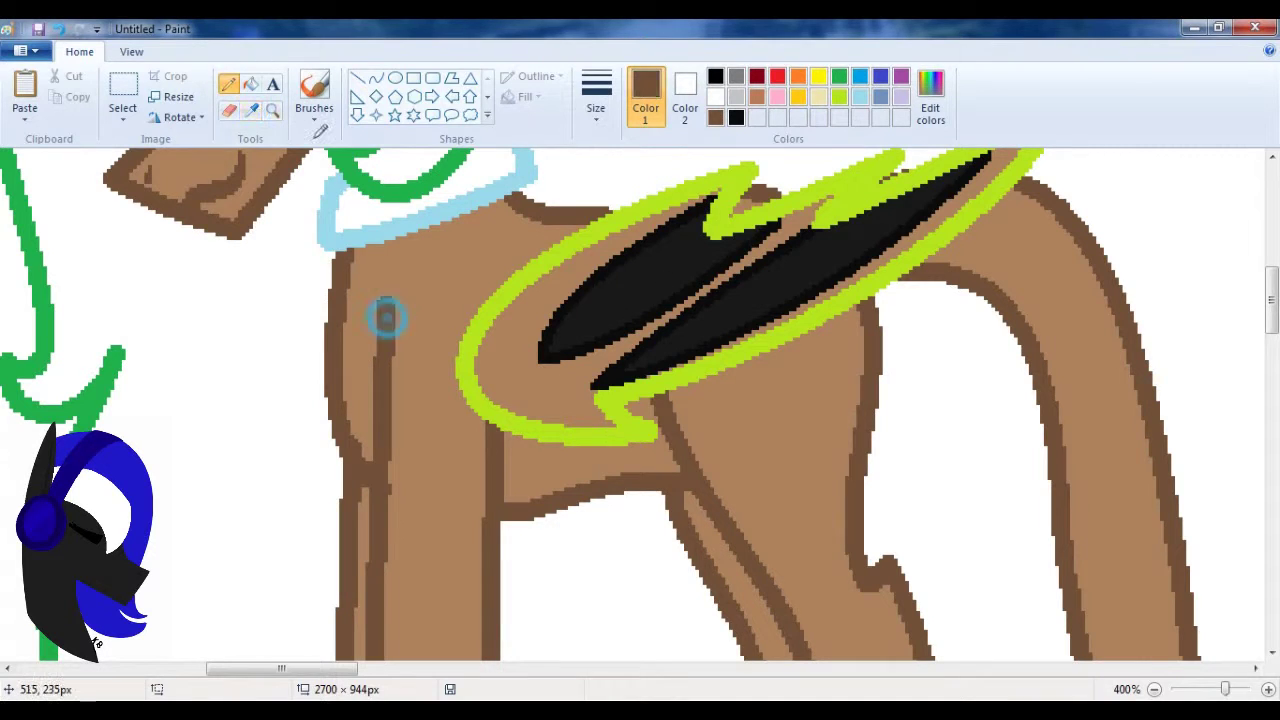
pyautogui.hotkey('ctrl', 'z')
pyautogui.click(272, 110)
pyautogui.rightClick(312, 330)
# - Mix a bright yellow and recolour the outline of the pale yellow front leg section with it
pyautogui.click(380, 400)
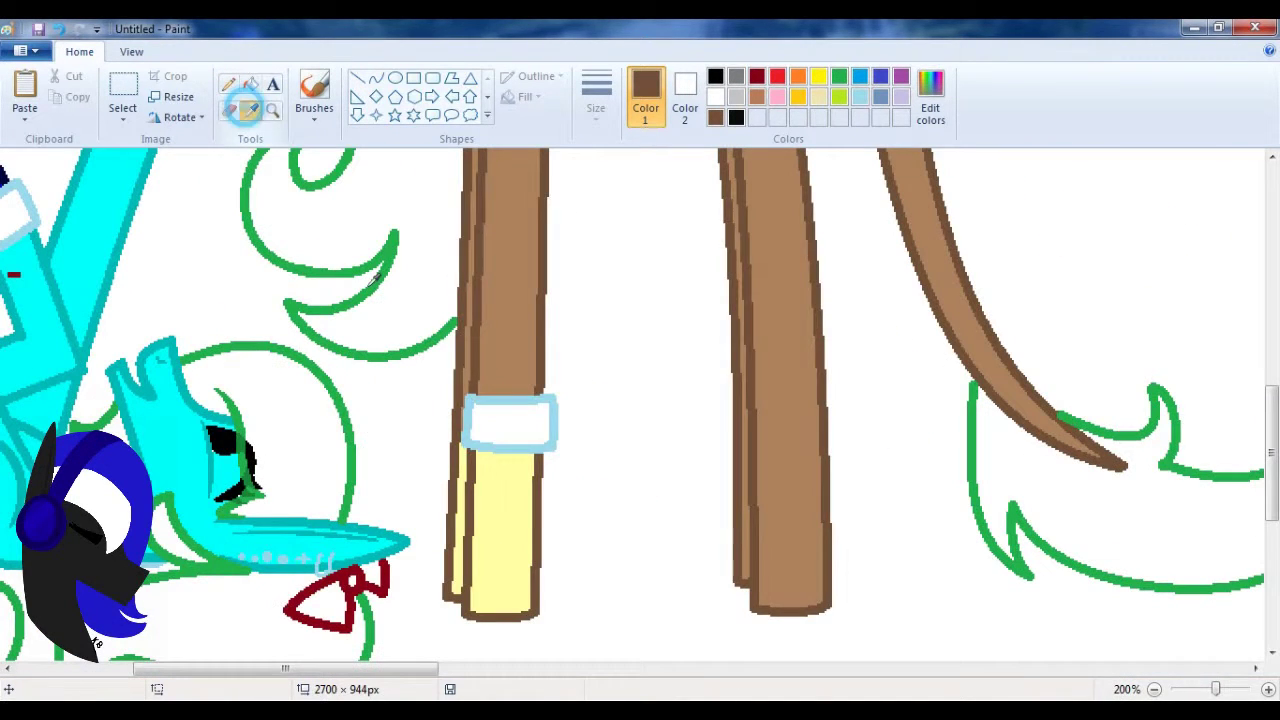
pyautogui.click(500, 520)
pyautogui.click(930, 100)
pyautogui.click(837, 280)
pyautogui.click(466, 491)
pyautogui.click(250, 84)
pyautogui.click(495, 530)
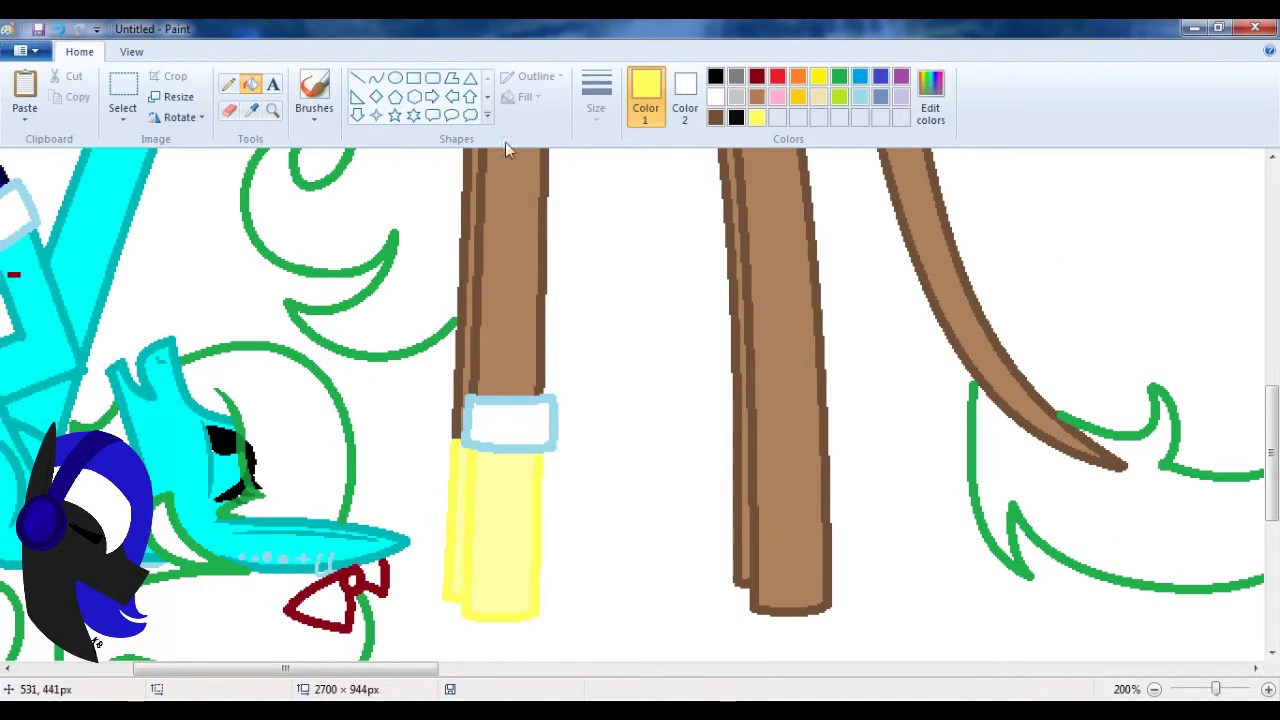
# - Mix a darker yellow and recolour the outline of the pale yellow front leg section with it
pyautogui.click(272, 110)
pyautogui.rightClick(320, 400)
pyautogui.click(323, 406)
pyautogui.click(930, 100)
pyautogui.click(837, 300)
pyautogui.click(466, 491)
pyautogui.click(250, 84)
pyautogui.click(546, 420)
pyautogui.click(930, 100)
pyautogui.click(837, 300)
pyautogui.click(466, 491)
pyautogui.click(600, 430)
# - Fill the lying pony's mane and tail with the tan hair colour sampled from the references
pyautogui.click(272, 110)
pyautogui.rightClick(400, 400)
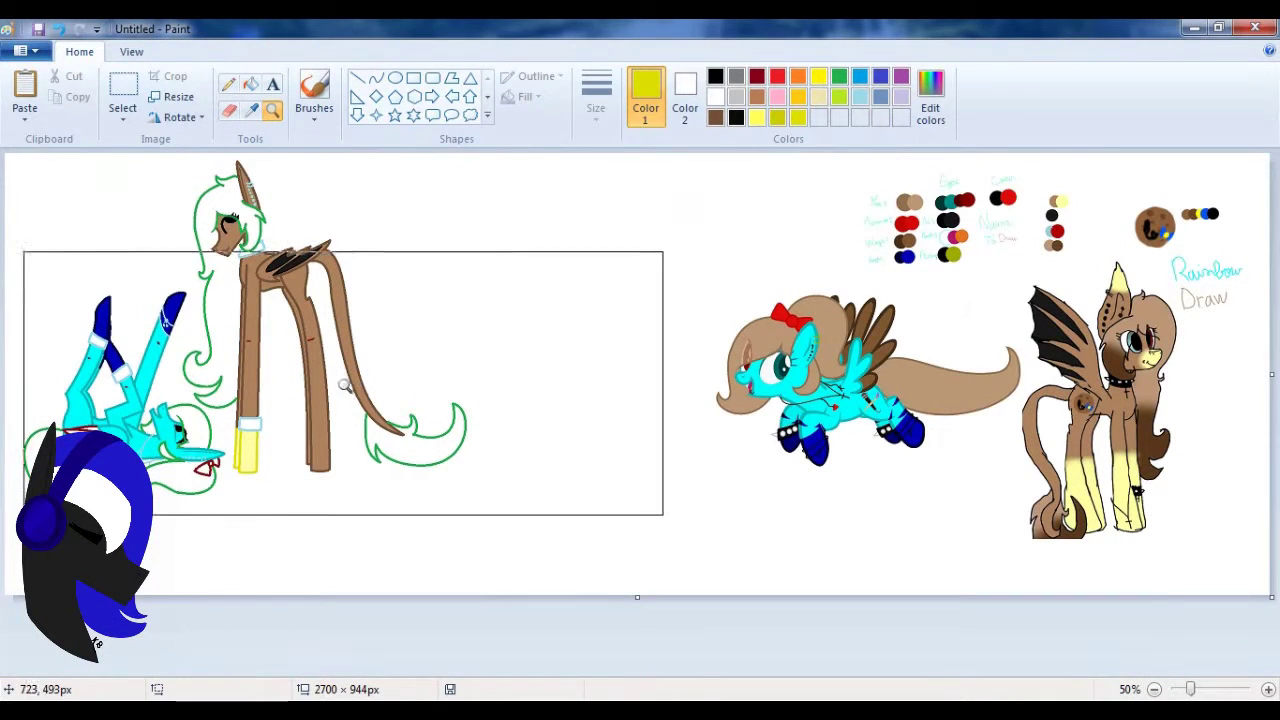
pyautogui.click(250, 110)
pyautogui.click(350, 540)
pyautogui.click(395, 430)
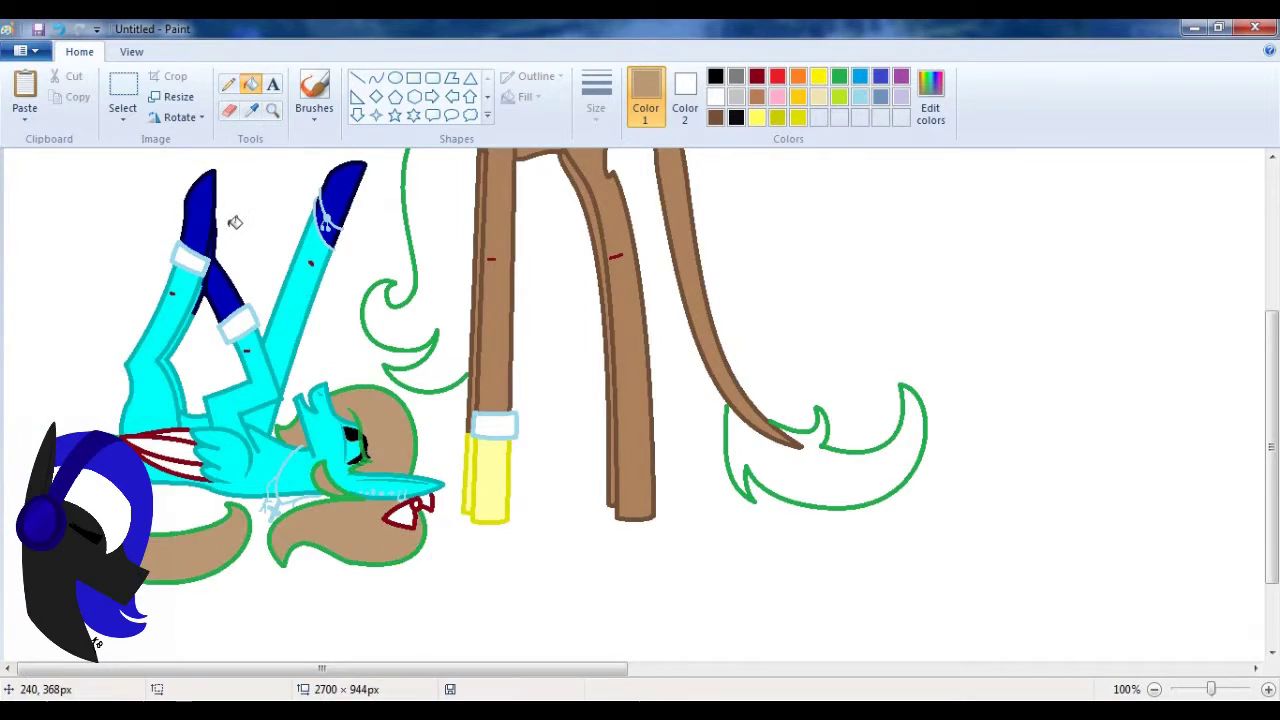
# - Recolour the green outlines of the lying pony's mane and tail medium brown
pyautogui.hotkey('ctrl', 'pagedown')
pyautogui.click(228, 84)
pyautogui.hotkey('ctrl', 'pageup')
pyautogui.hotkey('ctrl', 'pageup')
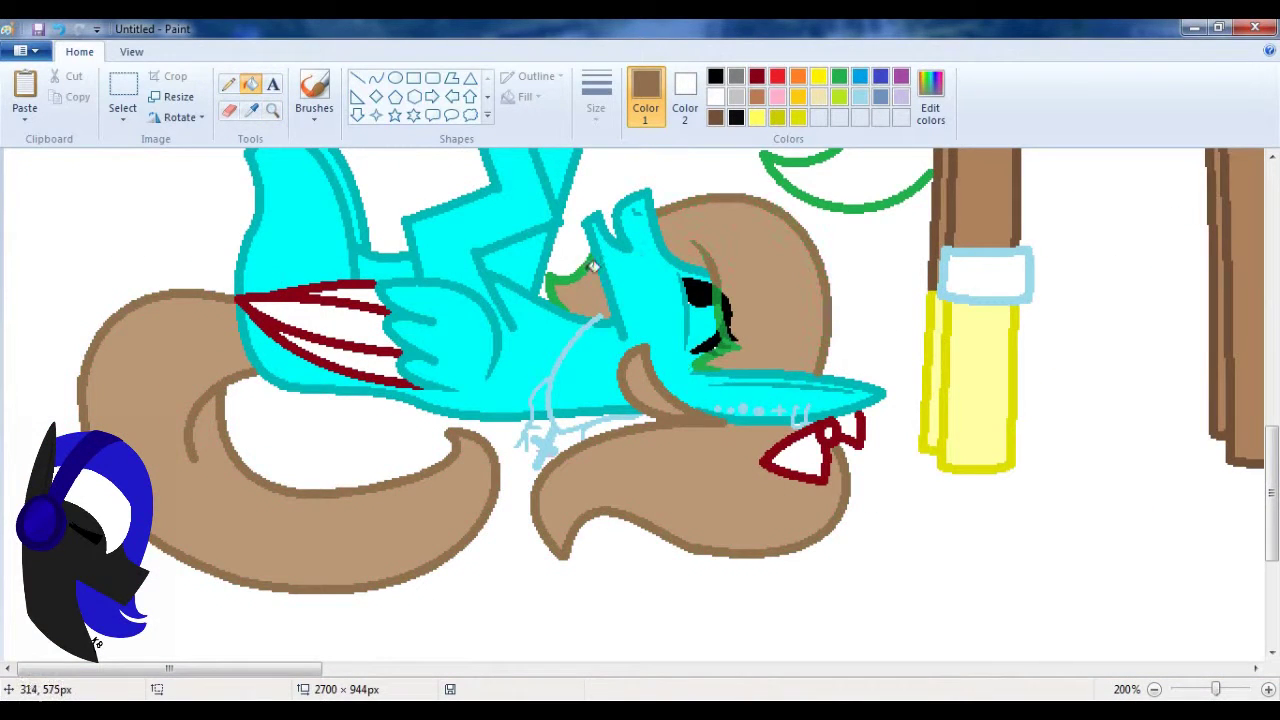
# - Recolour the green fringe overlap around the lying pony's eye and lashes dark brown
pyautogui.hotkey('ctrl', 'pageup')
pyautogui.click(314, 100)
pyautogui.click(253, 85)
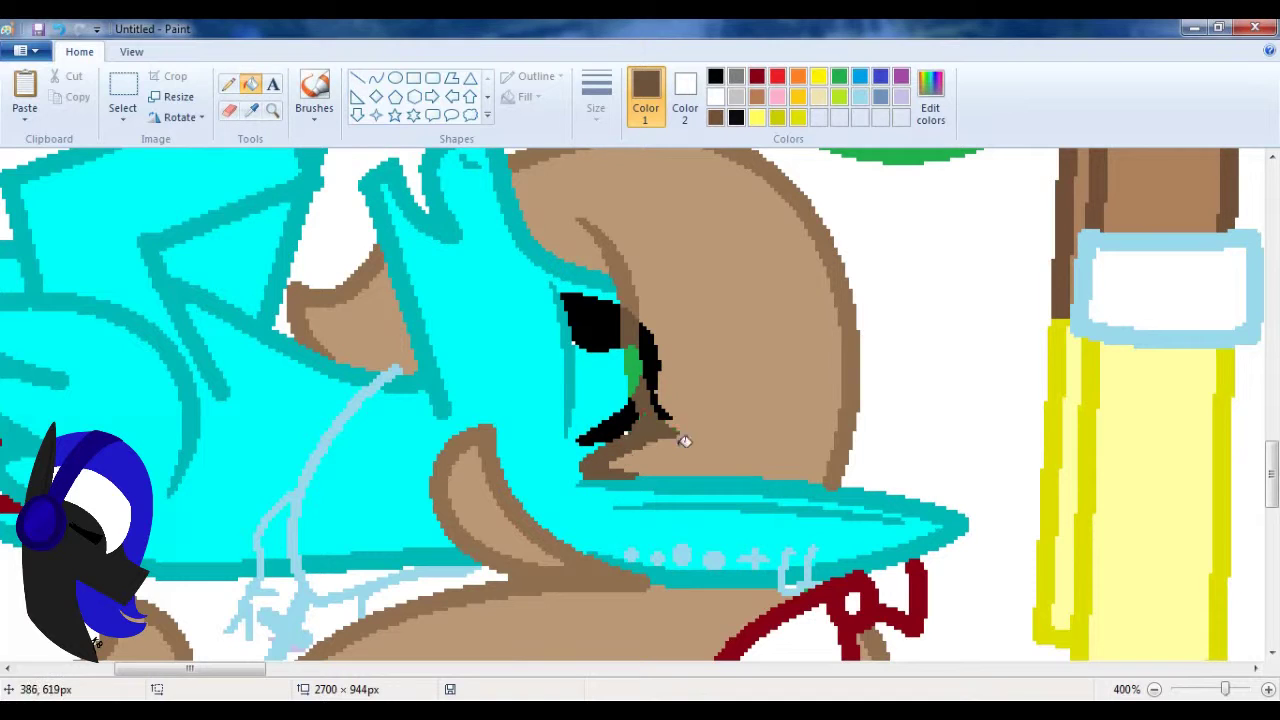
# - Fill the standing pony's mane and tail tuft with the tan hair colour
pyautogui.click(272, 111)
pyautogui.rightClick(222, 445)
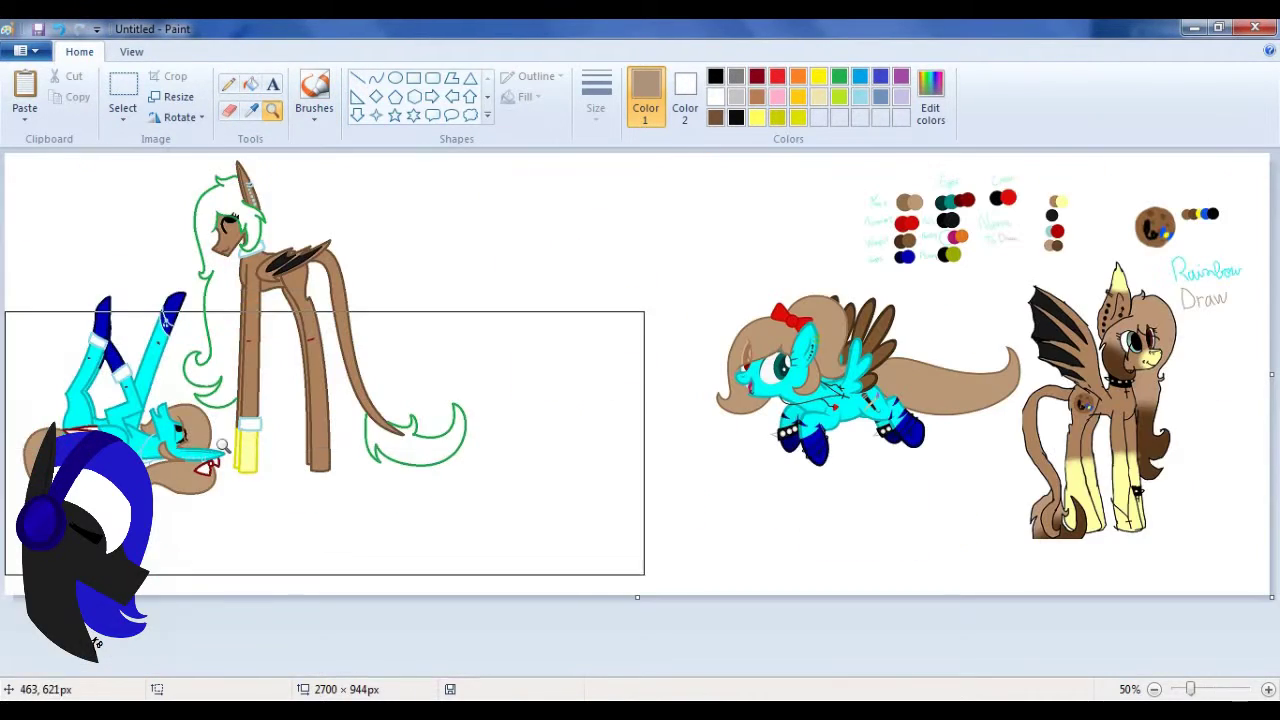
pyautogui.click(250, 84)
pyautogui.click(205, 330)
pyautogui.click(420, 445)
# - Pencil a dividing line across the standing pony's long mane and fill the lower part dark brown
pyautogui.click(715, 117)
pyautogui.click(272, 110)
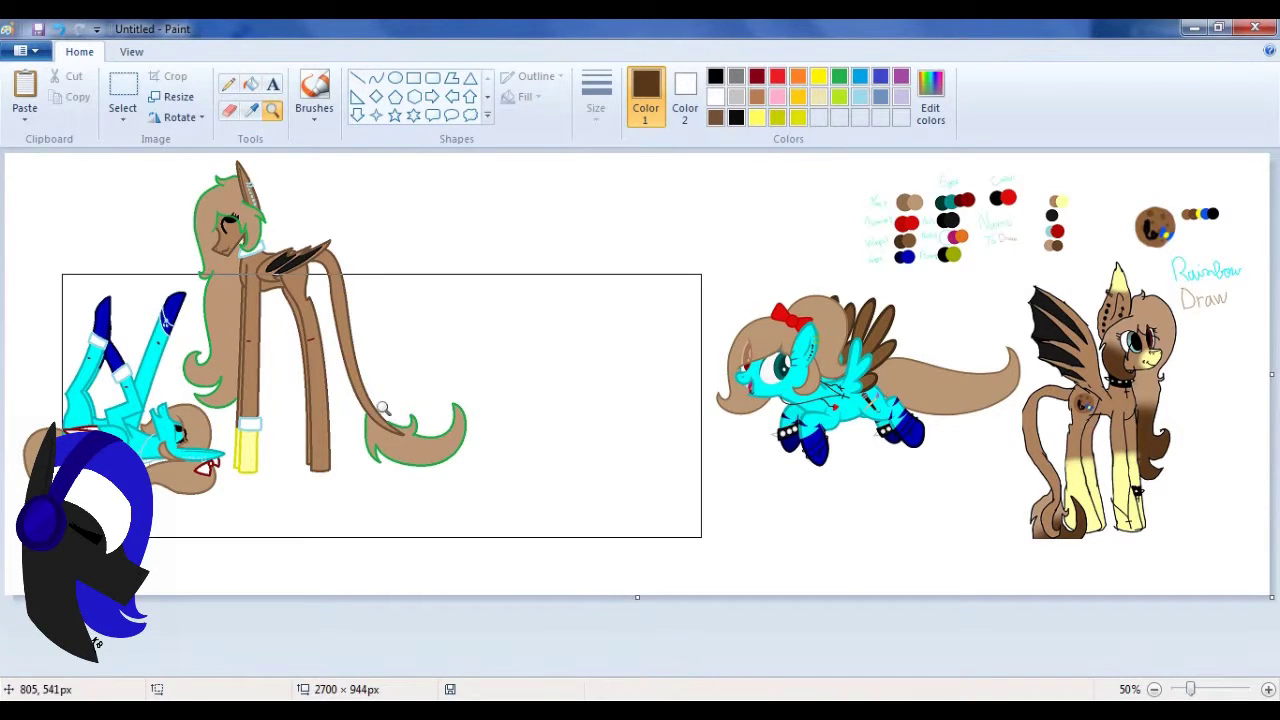
pyautogui.click(384, 410)
pyautogui.click(272, 110)
pyautogui.rightClick(389, 289)
pyautogui.click(611, 448)
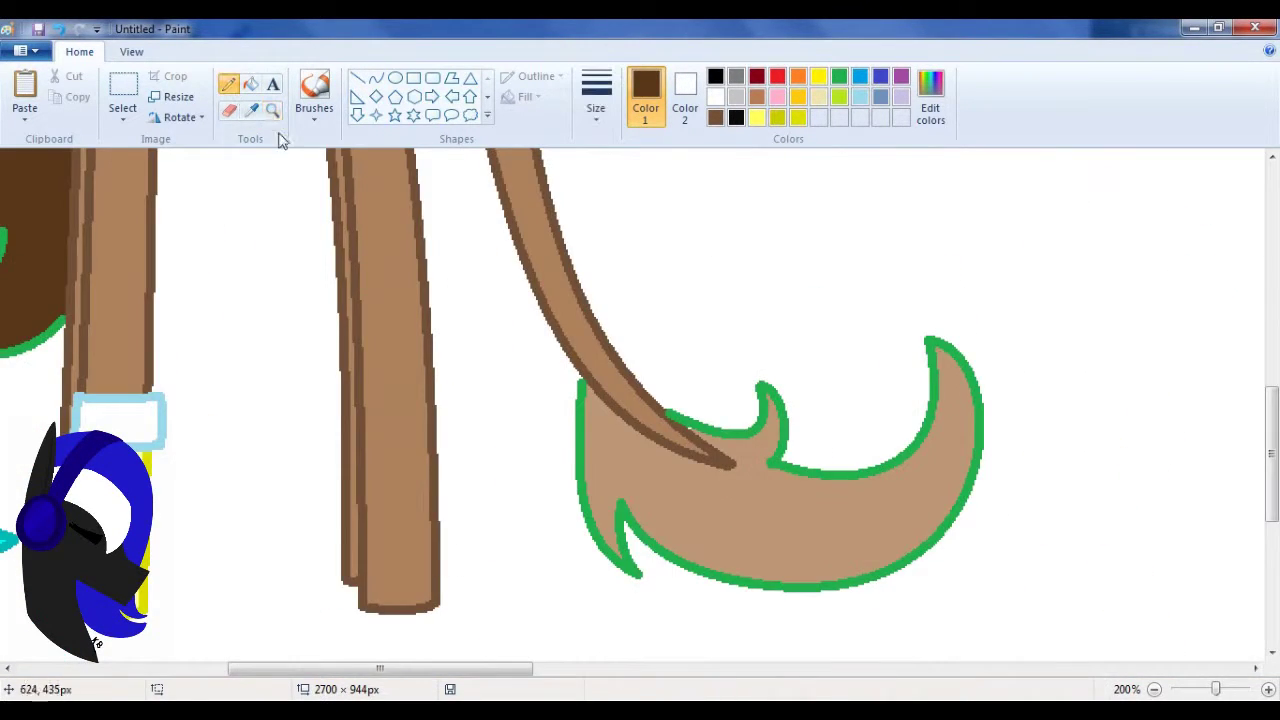
# - Pencil a curved dividing line across the standing pony's tail tuft and fill the tip dark brown
pyautogui.click(272, 110)
pyautogui.rightClick(438, 425)
pyautogui.click(420, 430)
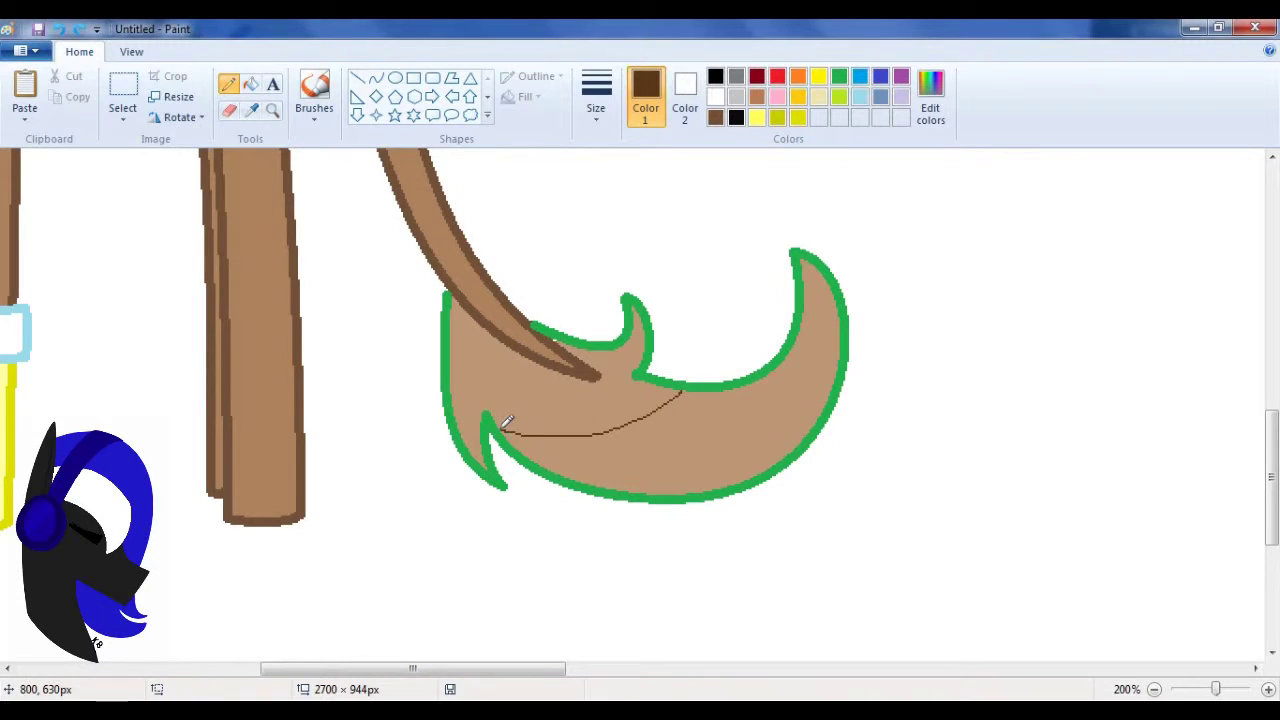
pyautogui.click(250, 84)
pyautogui.click(660, 455)
# - Mix a very dark brown and recolour the green outline of the standing pony's tail tuft with it
pyautogui.click(930, 100)
pyautogui.click(837, 371)
pyautogui.click(463, 494)
pyautogui.click(450, 290)
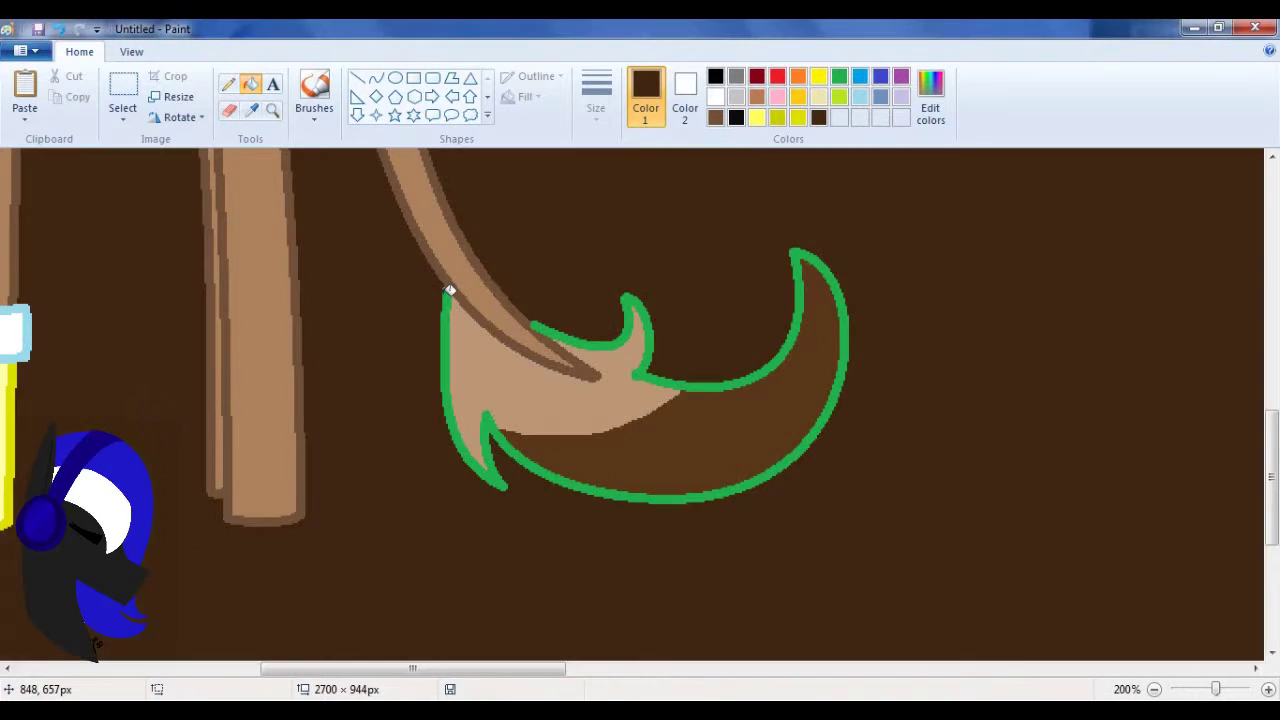
pyautogui.click(62, 35)
pyautogui.click(228, 84)
pyautogui.keyDown('ctrl'); pyautogui.scroll(2, 415, 305); pyautogui.keyUp('ctrl')
pyautogui.click(250, 110)
pyautogui.keyDown('ctrl'); pyautogui.scroll(-4, 400, 363); pyautogui.keyUp('ctrl')
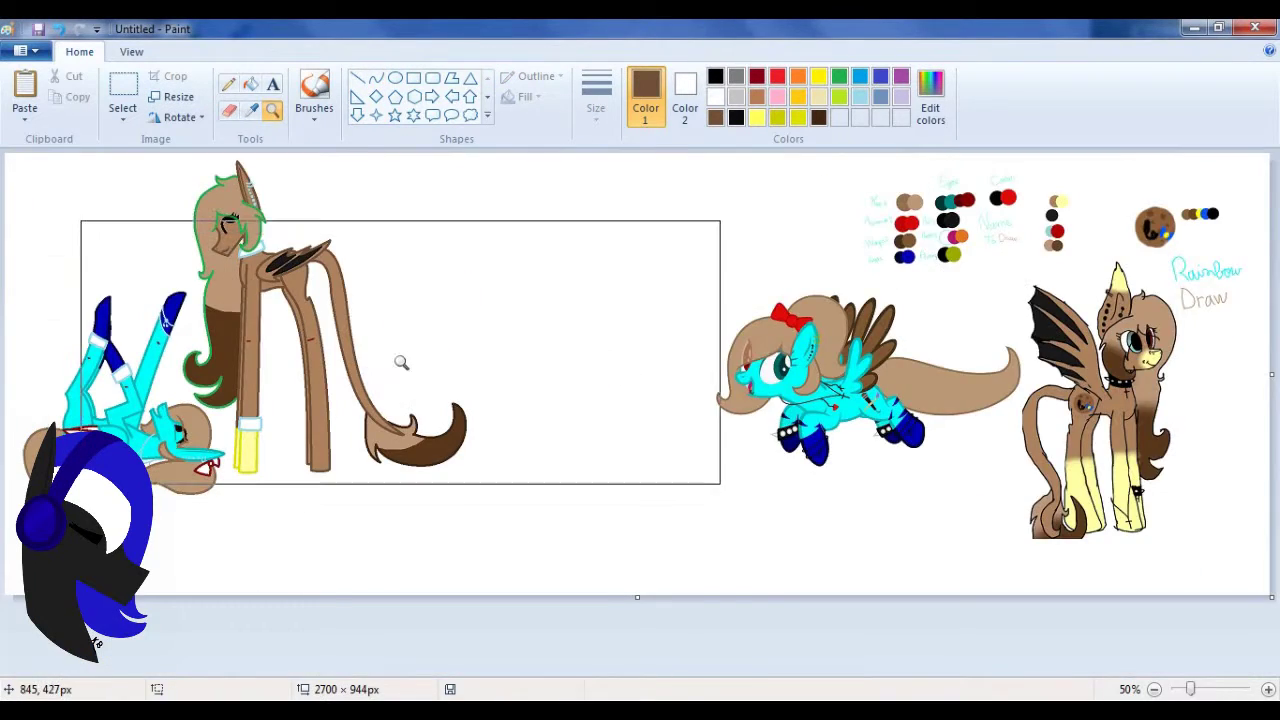
pyautogui.keyDown('ctrl'); pyautogui.scroll(1, 400, 363); pyautogui.keyUp('ctrl')
pyautogui.click(772, 497)
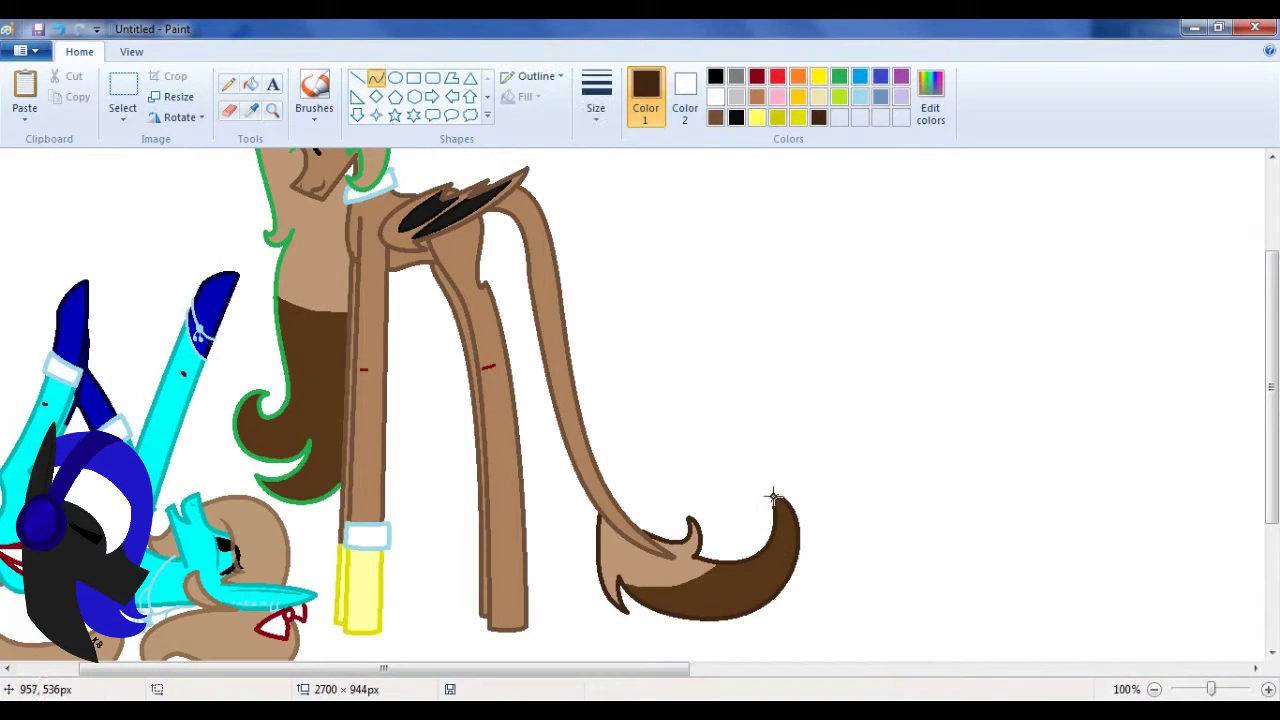
# - Recolour the standing pony's outer mane outline very dark brown and pencil the note "BrB" beside the pony
pyautogui.click(276, 238)
pyautogui.moveTo(1272, 530); pyautogui.dragTo(1272, 445)
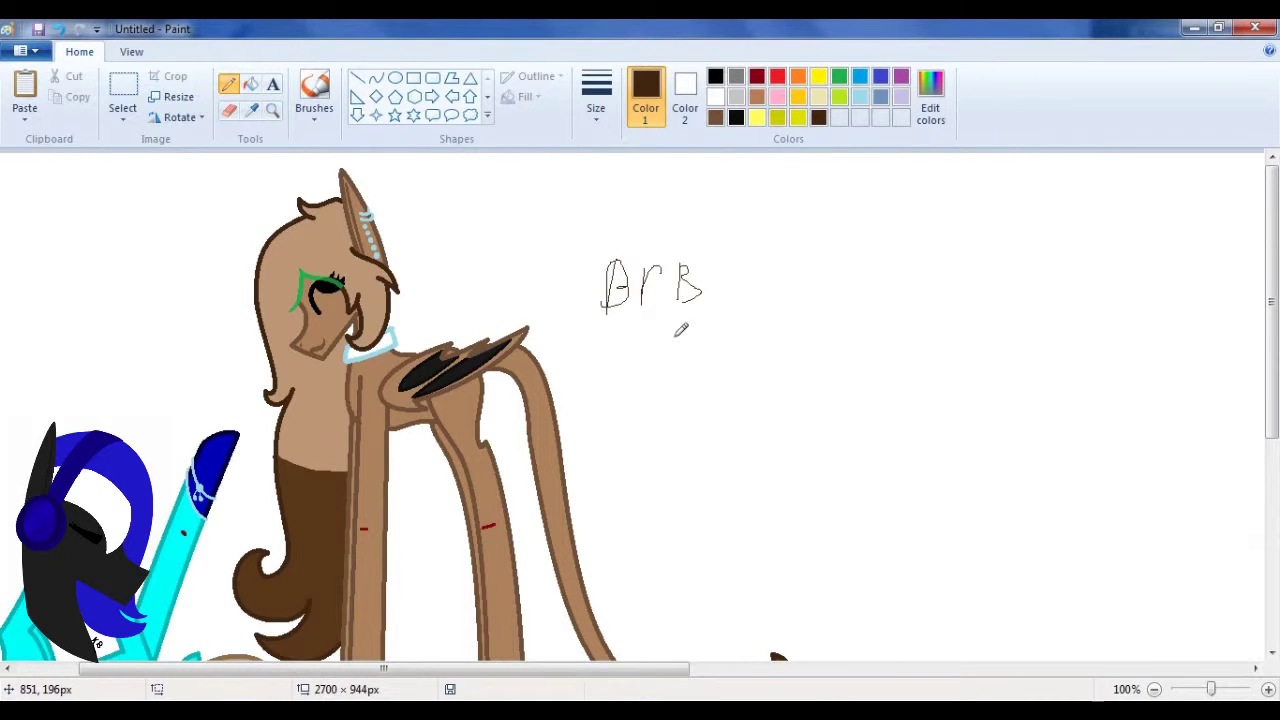
pyautogui.keyDown('ctrl'); pyautogui.scroll(1, 681, 330); pyautogui.keyUp('ctrl')
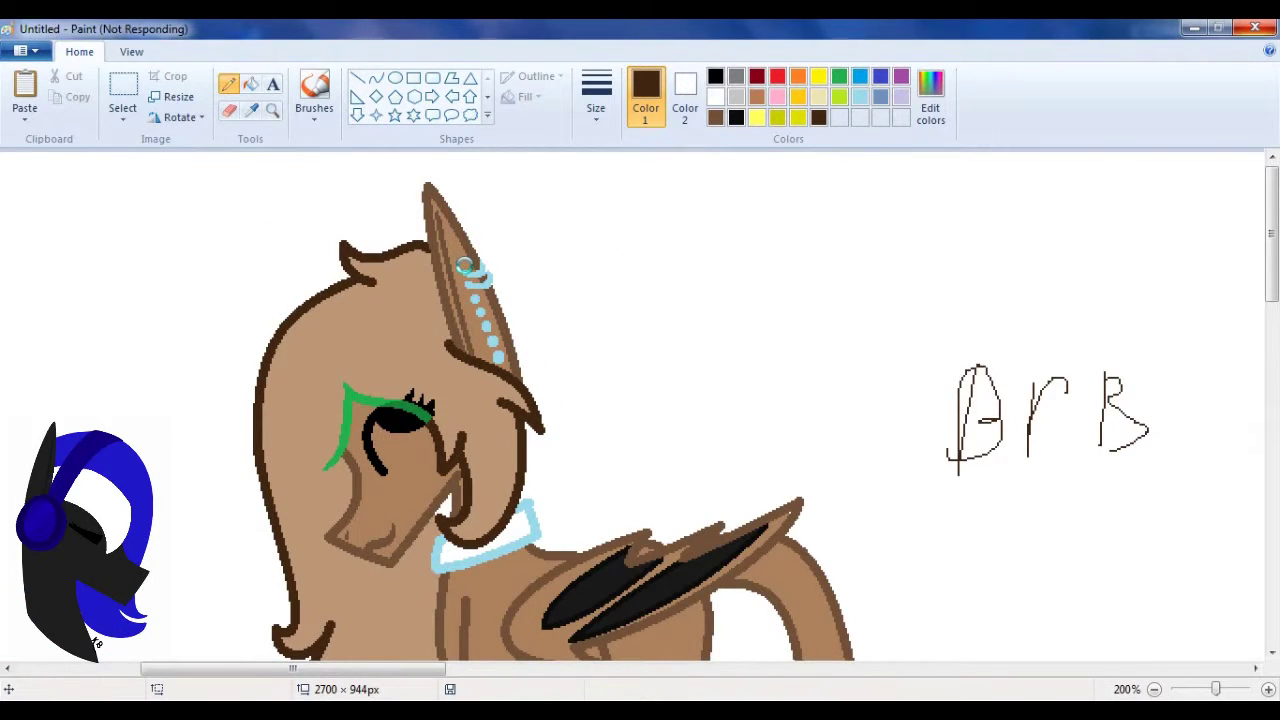
# - Recolour the green fringe outline around the standing pony's eye very dark brown and shrink the canvas to 2238 × 874 px
pyautogui.click(272, 110)
pyautogui.click(400, 437)
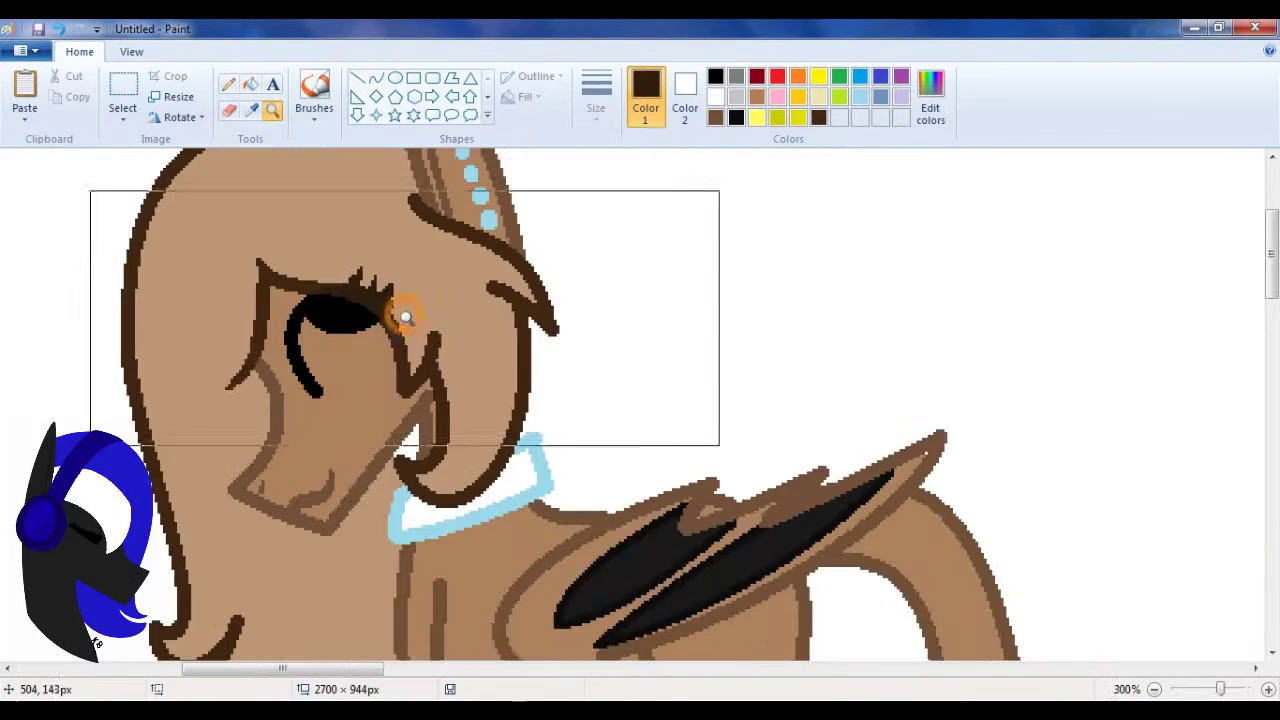
pyautogui.rightClick(405, 317)
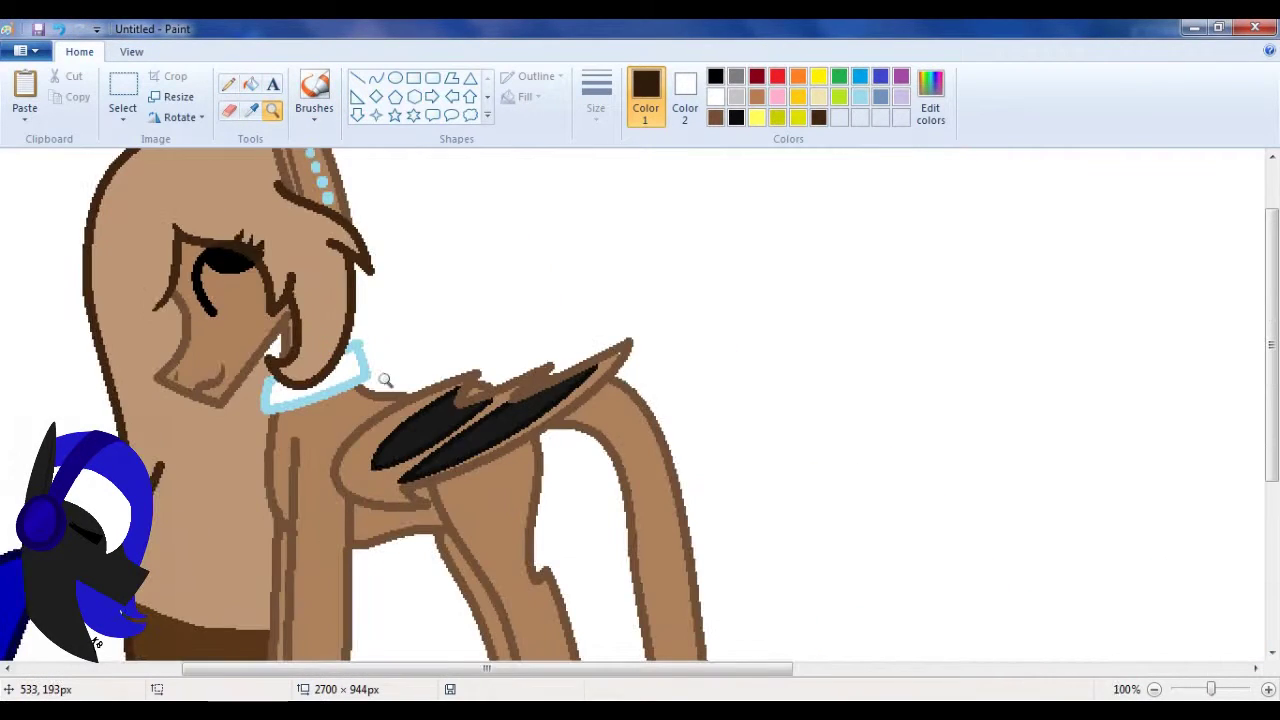
pyautogui.rightClick(366, 366)
pyautogui.moveTo(1257, 571); pyautogui.dragTo(1050, 575)
# - Compare the drawn ponies with the cyan reference pony's face, ear piercings and leg details up close
pyautogui.click(272, 110)
pyautogui.click(443, 314)
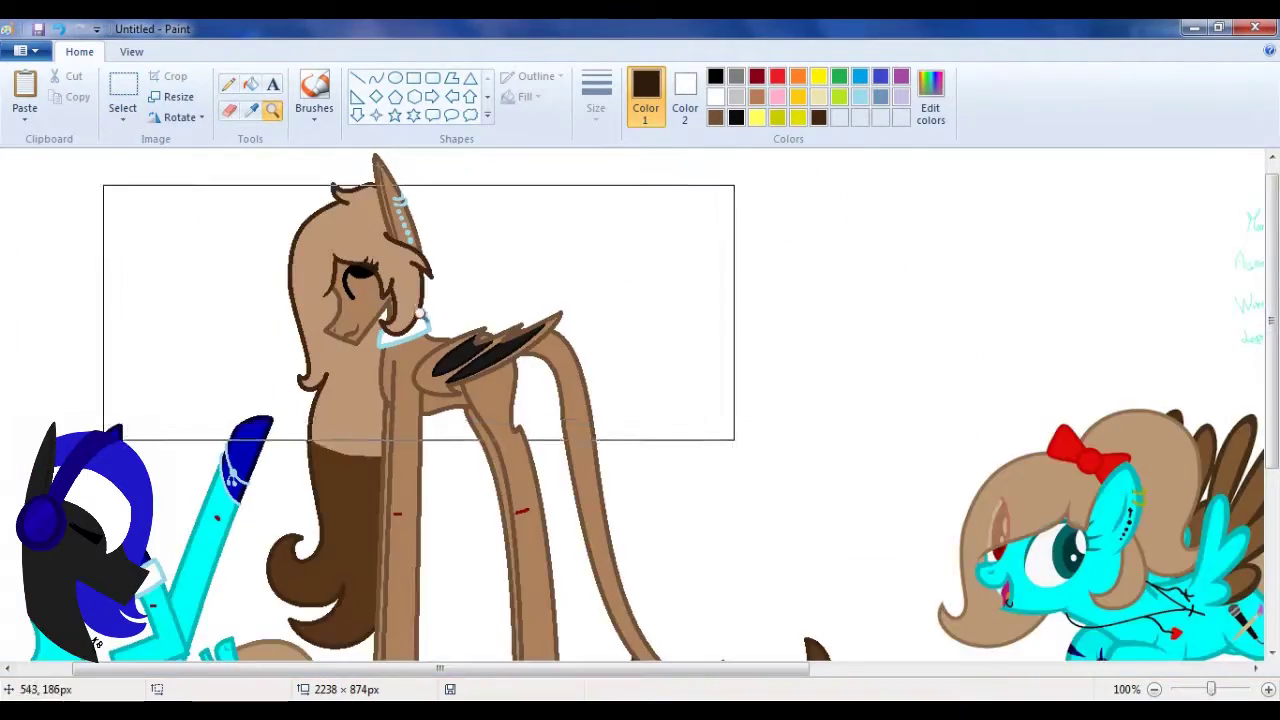
pyautogui.click(443, 314)
pyautogui.rightClick(471, 371)
pyautogui.rightClick(423, 334)
pyautogui.click(423, 334)
pyautogui.click(423, 334)
pyautogui.rightClick(400, 330)
pyautogui.rightClick(319, 443)
pyautogui.click(1040, 345)
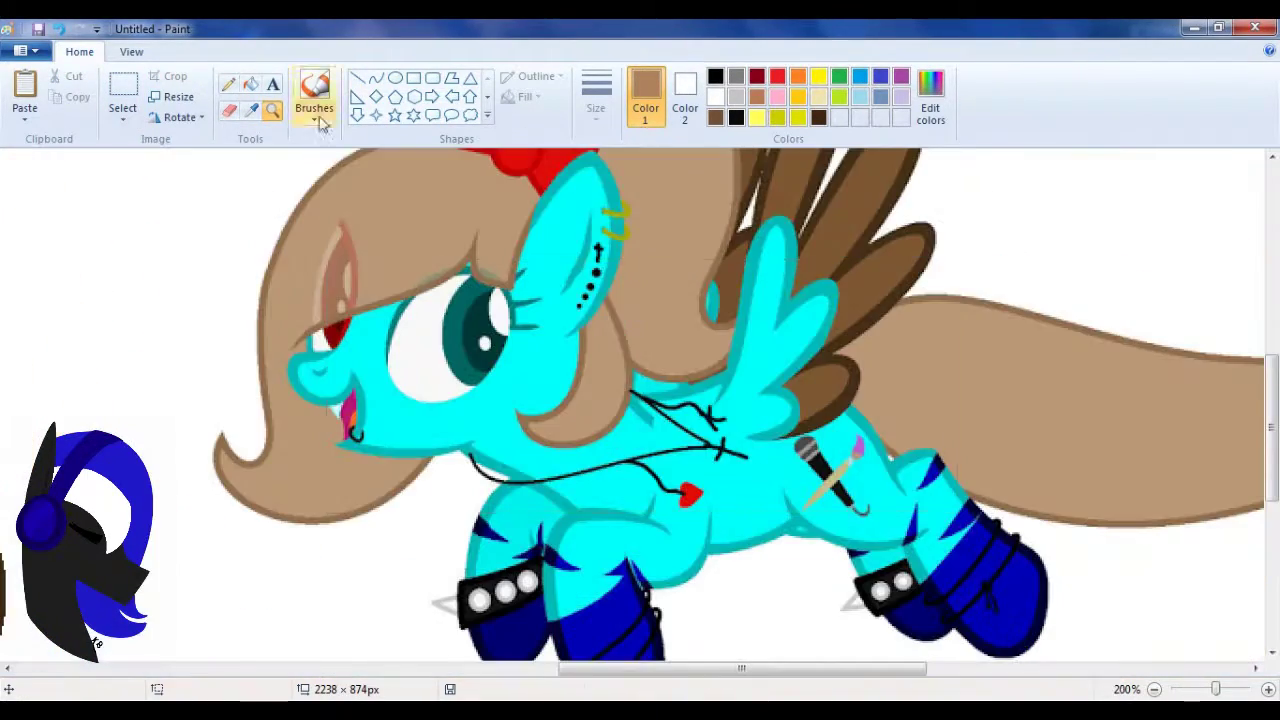
# - Fill the light blue studs and cross on the lying pony's ear with black
pyautogui.click(715, 76)
pyautogui.scroll(-3, 873, 675)
pyautogui.moveTo(871, 670); pyautogui.dragTo(379, 670)
pyautogui.click(250, 84)
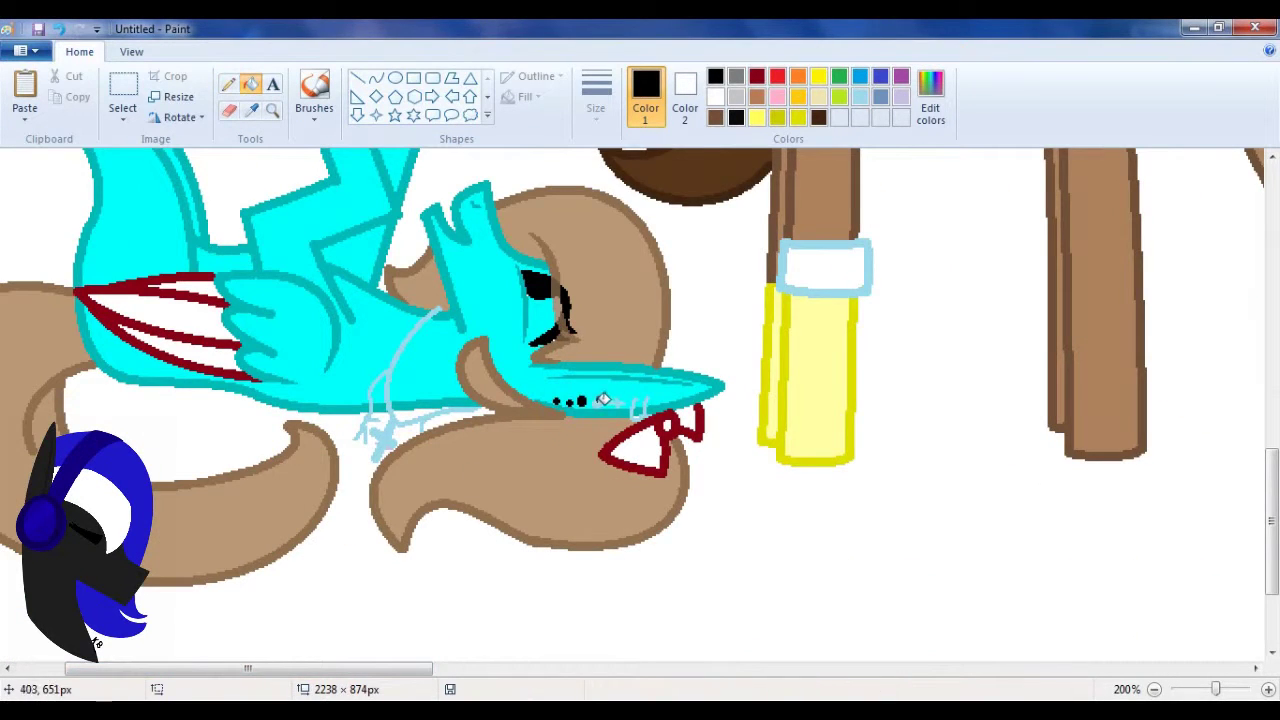
# - Sample the olive piercing colour from the reference swatches and recolour the lying pony's two ear hoops with it
pyautogui.scroll(10, 379, 675)
pyautogui.moveTo(640, 668); pyautogui.dragTo(783, 668)
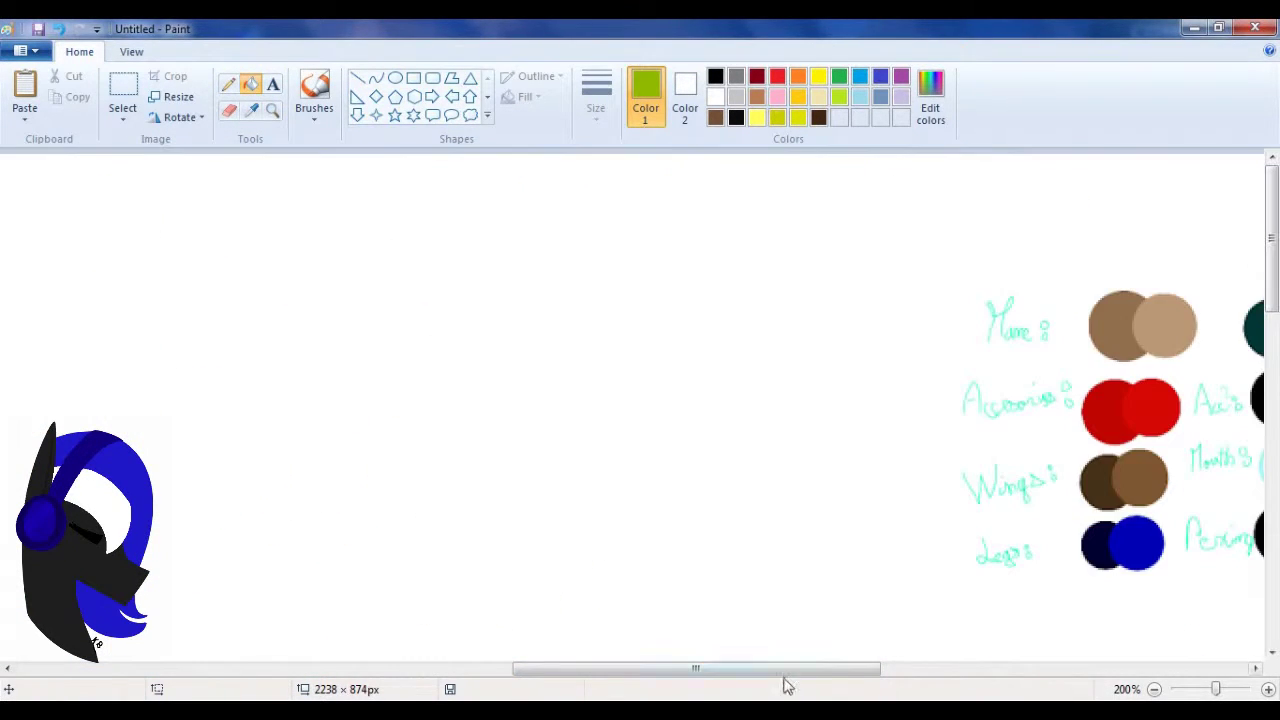
pyautogui.click(272, 110)
pyautogui.rightClick(390, 560)
pyautogui.click(390, 560)
# - Reshape the lying pony's black ear studs with the pencil, trimming their corners in the cyan ear colour
pyautogui.click(600, 330)
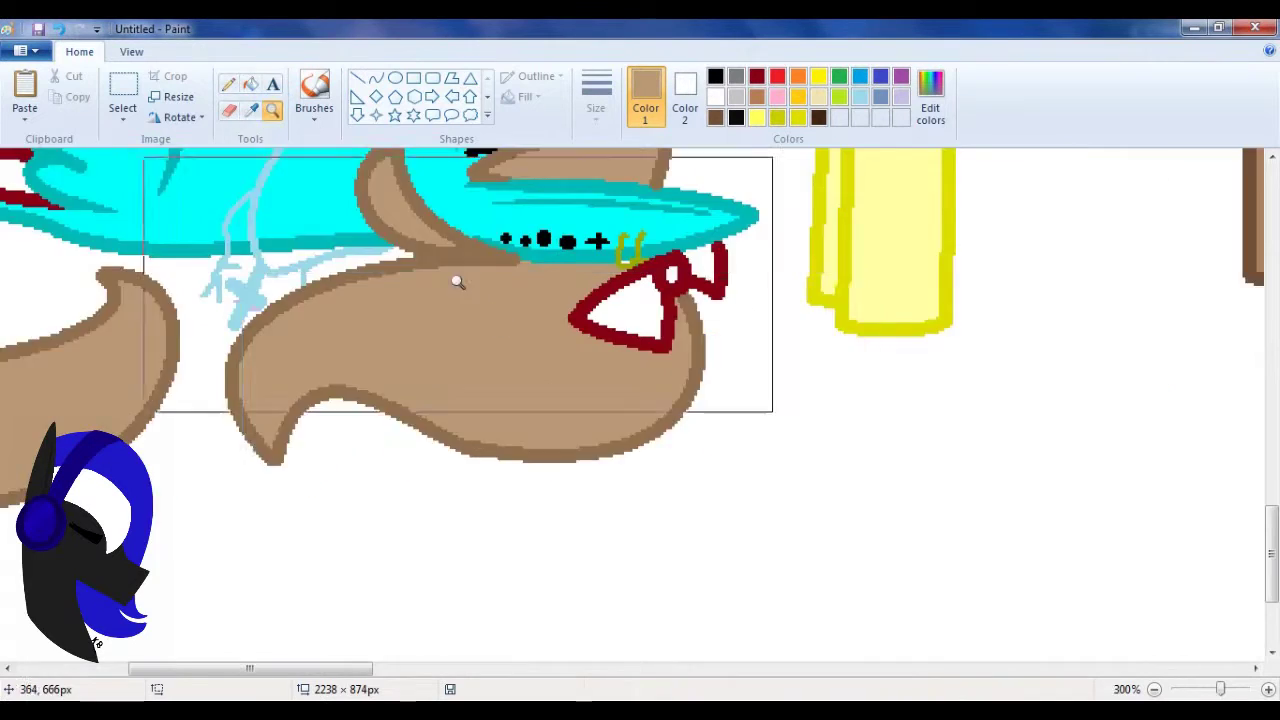
pyautogui.click(610, 330)
pyautogui.click(405, 297)
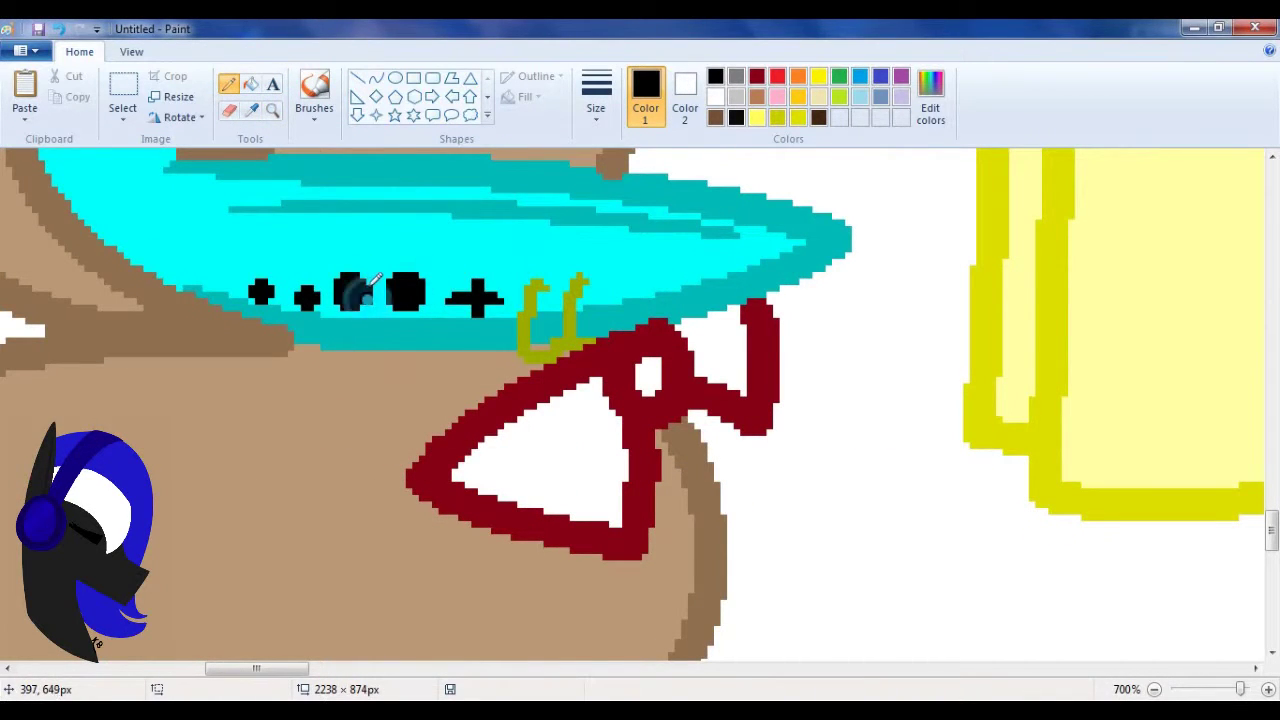
pyautogui.click(272, 110)
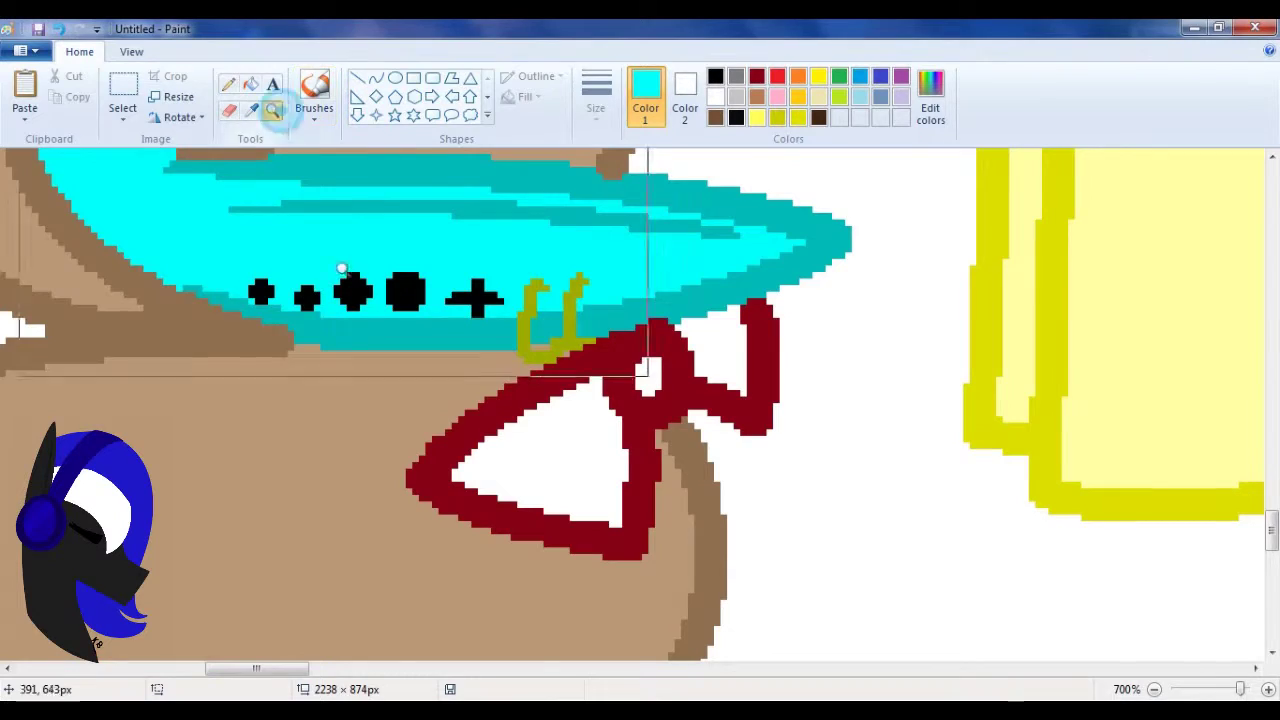
# - Colour the lying pony's bow red with a darker red outline, using the reference colours
pyautogui.rightClick(323, 403)
pyautogui.click(599, 373)
pyautogui.moveTo(1032, 668); pyautogui.dragTo(700, 668)
pyautogui.hotkey('ctrl', 'pagedown')
# - Sample the reference wing browns and colour the lying pony's wing feathers brown with dark brown outlines
pyautogui.click(250, 110)
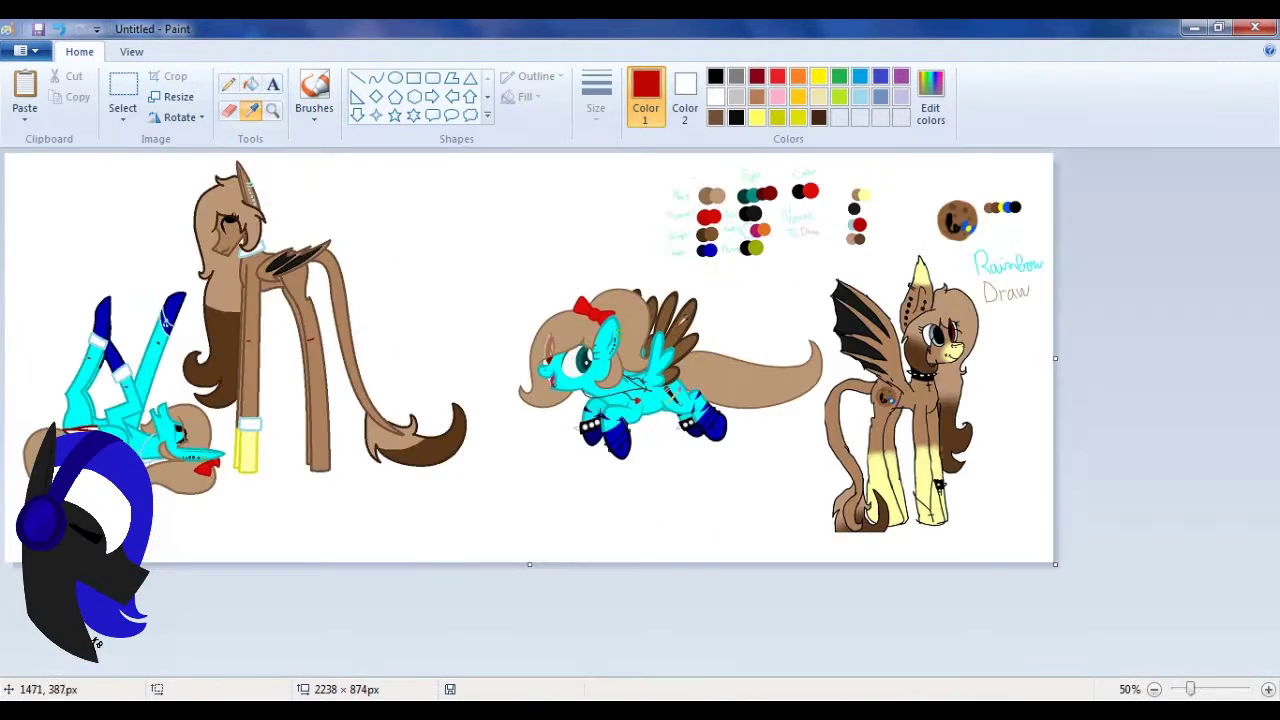
pyautogui.click(695, 297)
pyautogui.hotkey('ctrl', 'pageup')
pyautogui.hotkey('ctrl', 'pageup')
pyautogui.hotkey('ctrl', 'pagedown')
pyautogui.hotkey('ctrl', 'pagedown')
pyautogui.click(250, 110)
pyautogui.click(695, 297)
pyautogui.hotkey('ctrl', 'pageup')
pyautogui.hotkey('ctrl', 'pagedown')
pyautogui.click(332, 440)
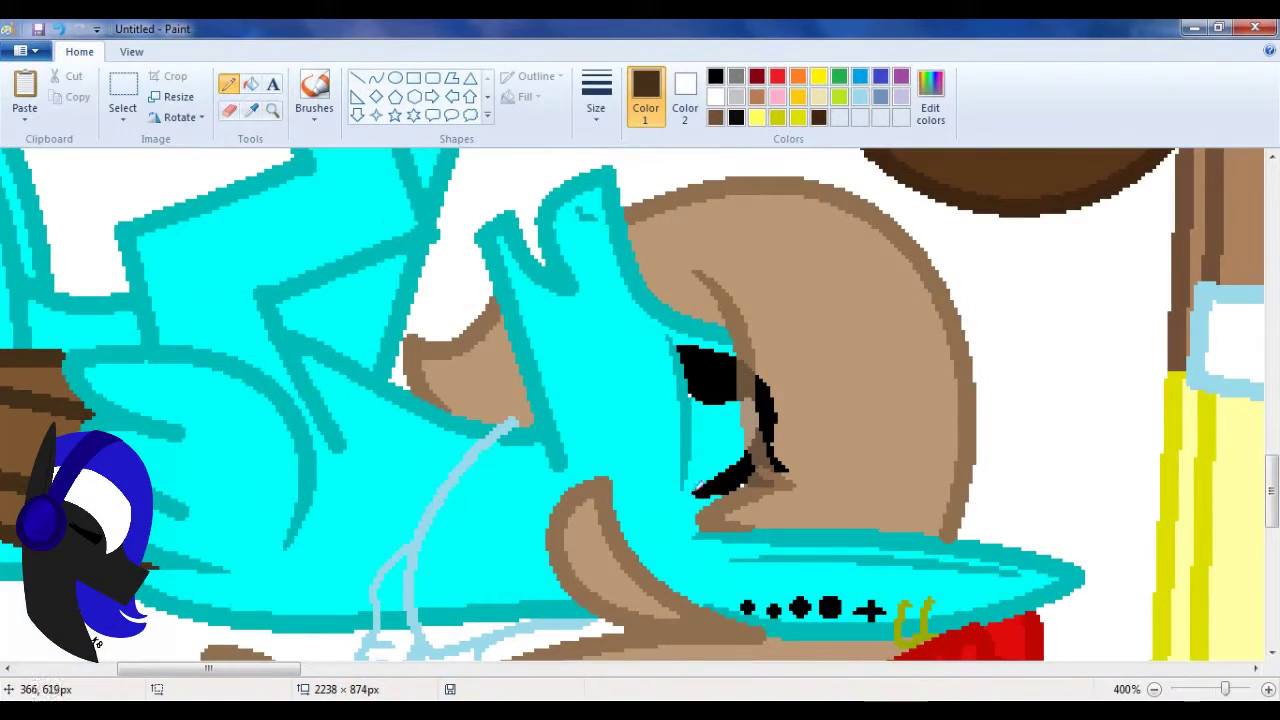
# - Retouch the lying pony's eye, and close the standing pony's eye with a curve and fill it white
pyautogui.click(743, 491)
pyautogui.hotkey('ctrl', 'pagedown')
pyautogui.click(390, 300)
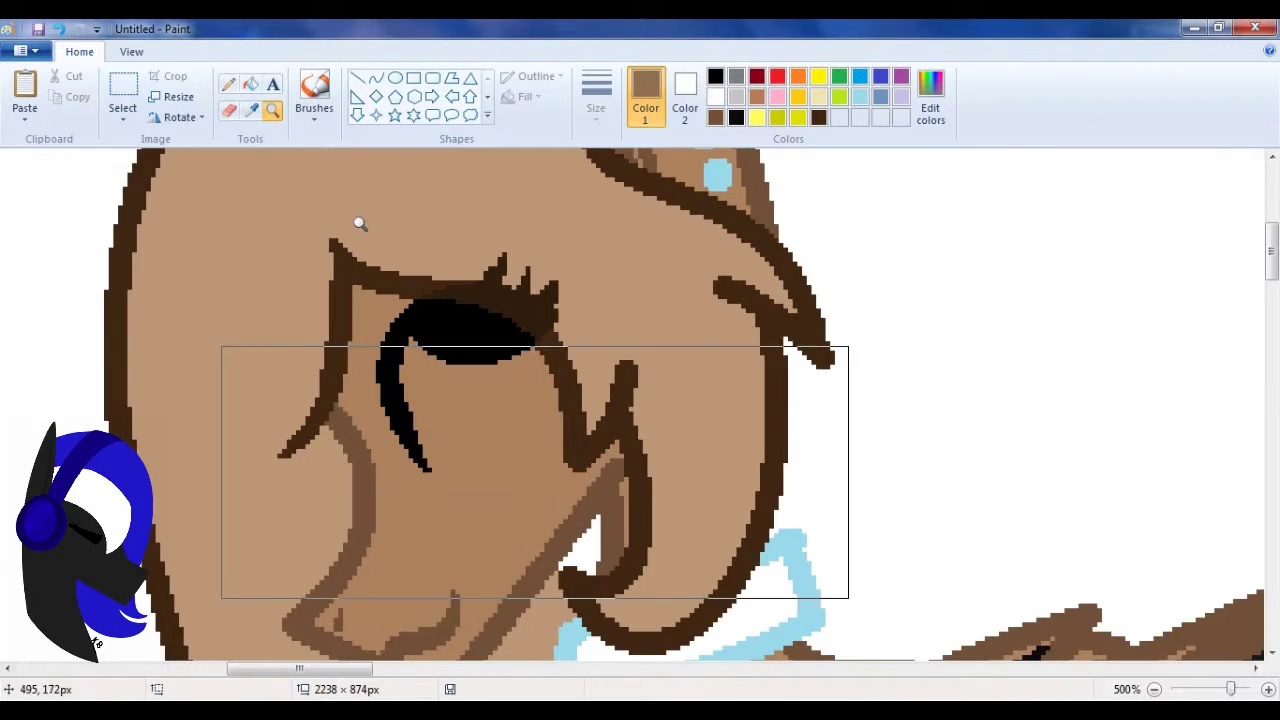
pyautogui.click(375, 78)
pyautogui.click(250, 84)
pyautogui.rightClick(460, 400)
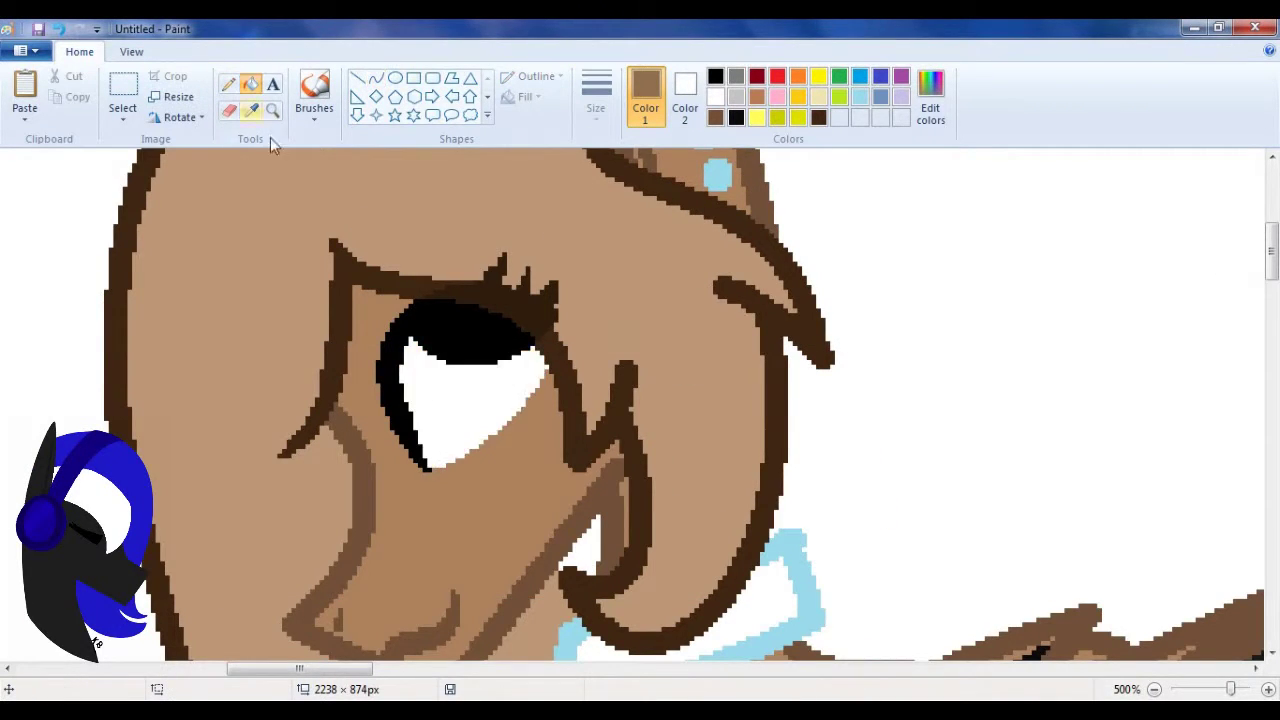
# - Pick a near-black colour and recolour the light blue hoops and studs on the standing pony's ear with it
pyautogui.click(272, 110)
pyautogui.hotkey('ctrl', 'pagedown')
pyautogui.hotkey('ctrl', 'pagedown')
pyautogui.hotkey('ctrl', 'pagedown')
pyautogui.hotkey('ctrl', 'pagedown')
pyautogui.hotkey('ctrl', 'pagedown')
pyautogui.click(323, 211)
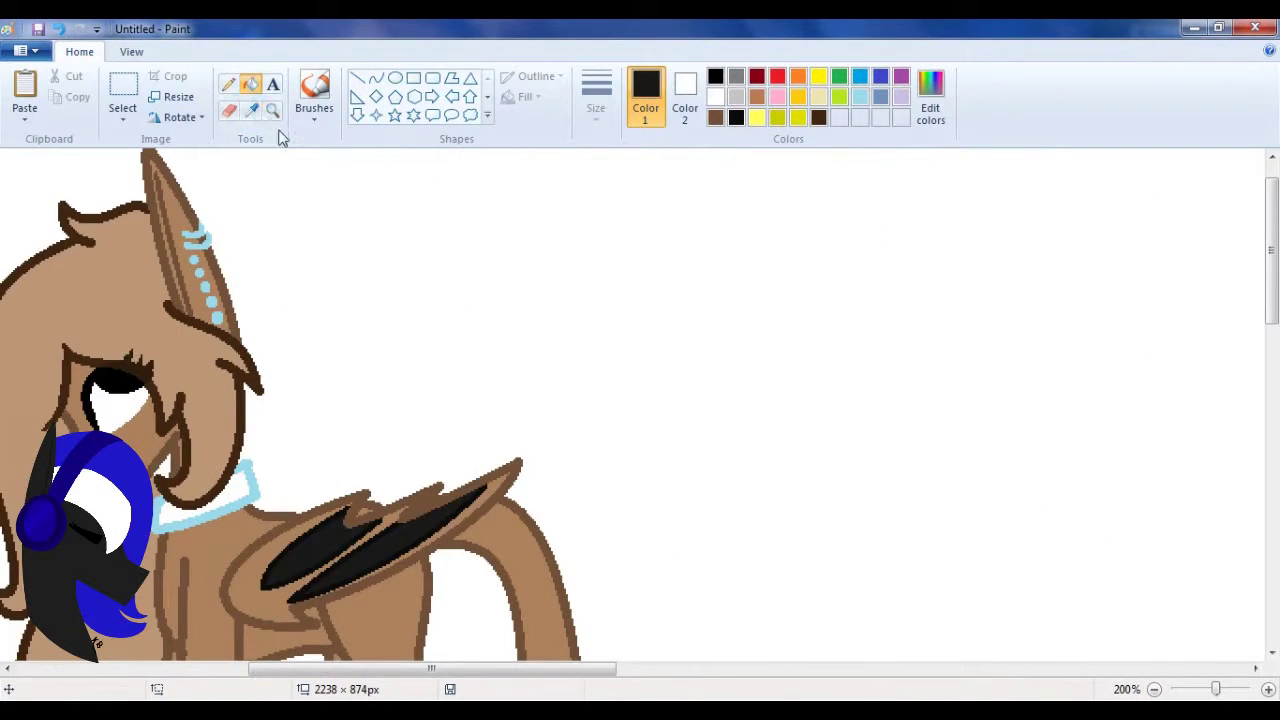
pyautogui.hotkey('ctrl', 'pageup')
pyautogui.hotkey('ctrl', 'pageup')
pyautogui.click(460, 263)
# - Check the standing pony's reference and pencil a small near-black stud on the inner edge of the drawn ear
pyautogui.click(268, 113)
pyautogui.hotkey('ctrl', 'pagedown')
pyautogui.hotkey('ctrl', 'pagedown')
pyautogui.click(766, 366)
pyautogui.hotkey('ctrl', 'pagedown')
pyautogui.hotkey('ctrl', 'pagedown')
pyautogui.click(262, 191)
pyautogui.click(418, 331)
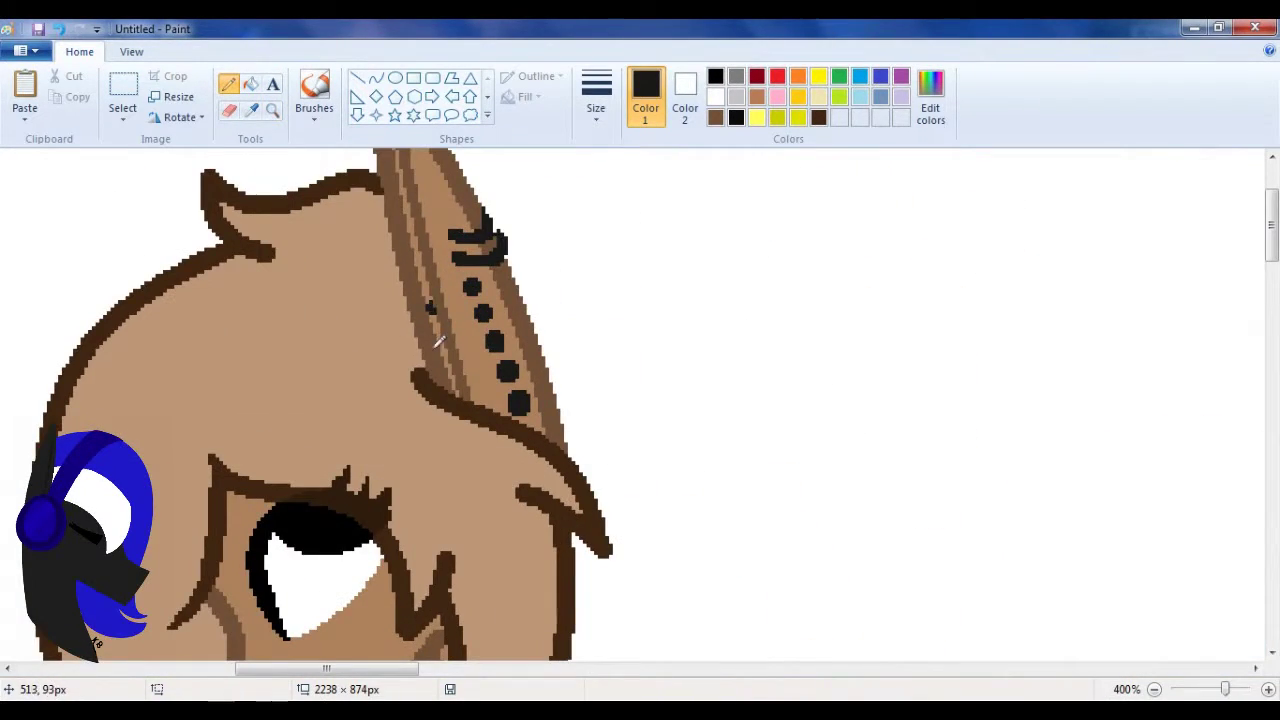
# - Pencil a second near-black stud lower on the ear's inner edge and join both studs with a thin bar
pyautogui.click(272, 110)
pyautogui.hotkey('ctrl', 'pagedown')
pyautogui.hotkey('ctrl', 'pagedown')
pyautogui.hotkey('ctrl', 'pagedown')
pyautogui.hotkey('ctrl', 'pagedown')
pyautogui.click(371, 271)
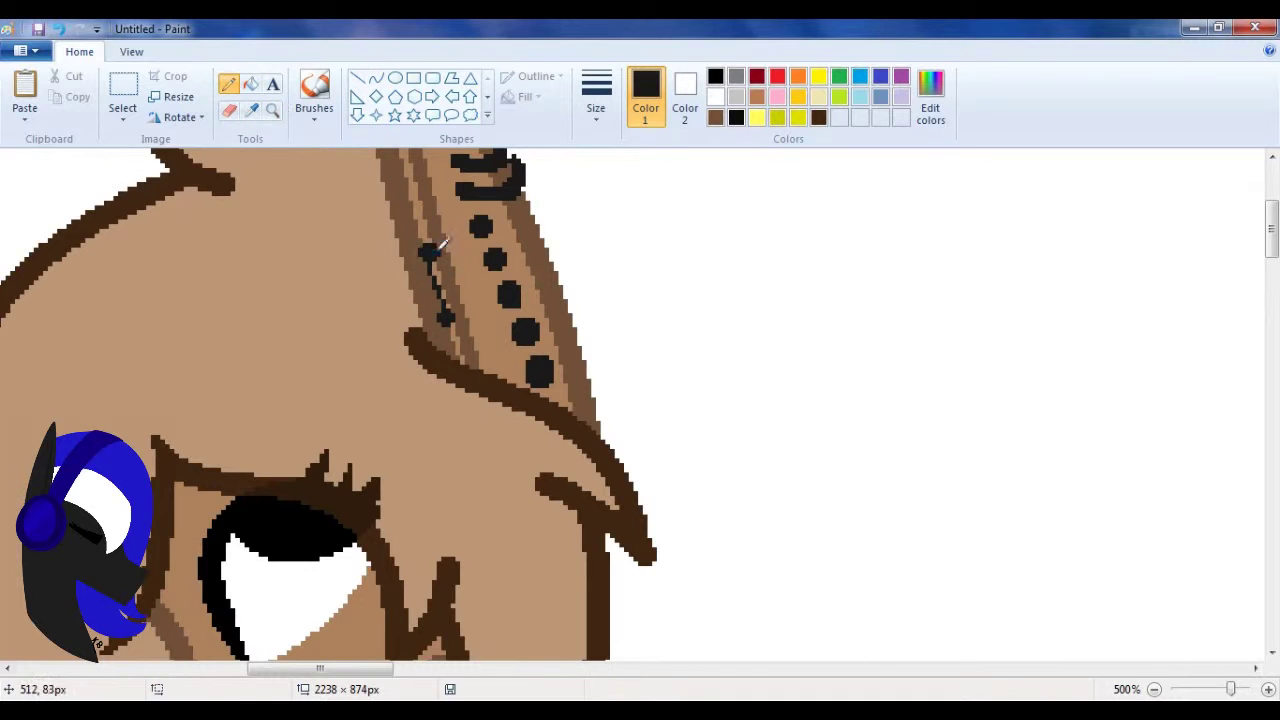
# - Sample the lying pony's leg blue, outline three curved stripe marks below the upper white cuff and fill them blue
pyautogui.click(272, 110)
pyautogui.hotkey('ctrl', 'pagedown')
pyautogui.hotkey('ctrl', 'pagedown')
pyautogui.hotkey('ctrl', 'pagedown')
pyautogui.hotkey('ctrl', 'pagedown')
pyautogui.hotkey('ctrl', 'pagedown')
pyautogui.click(423, 243)
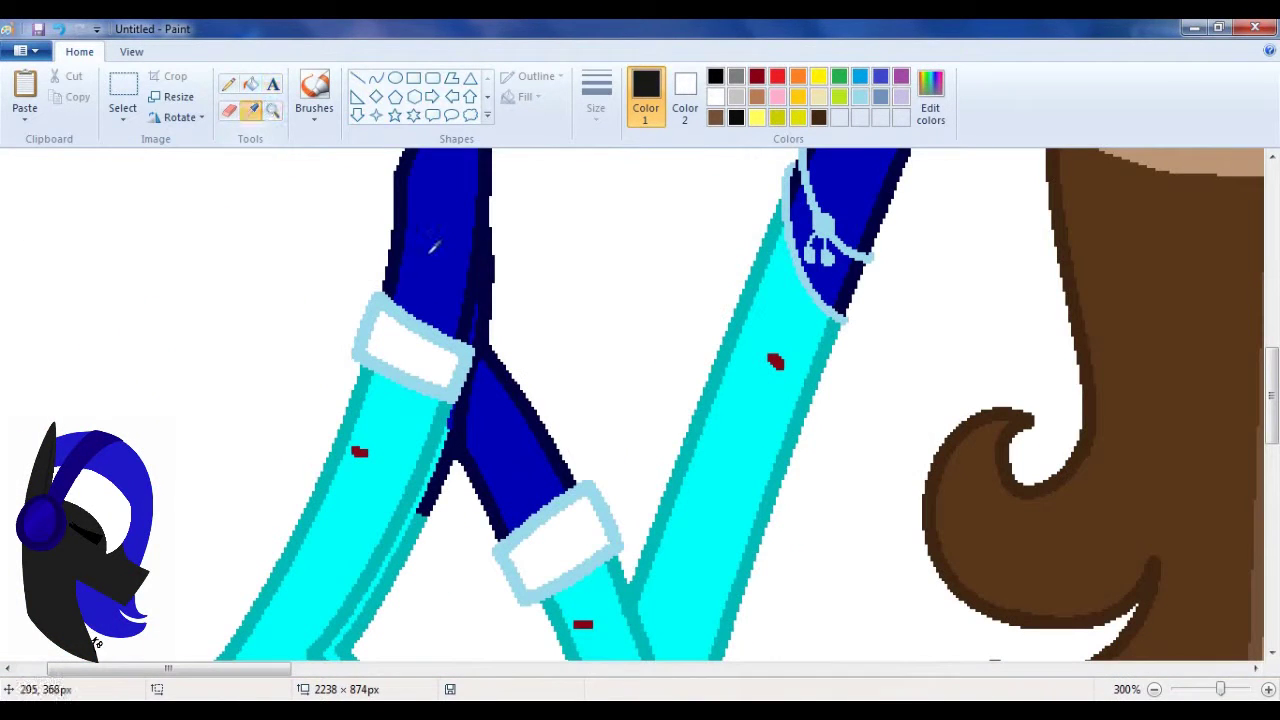
pyautogui.click(423, 243)
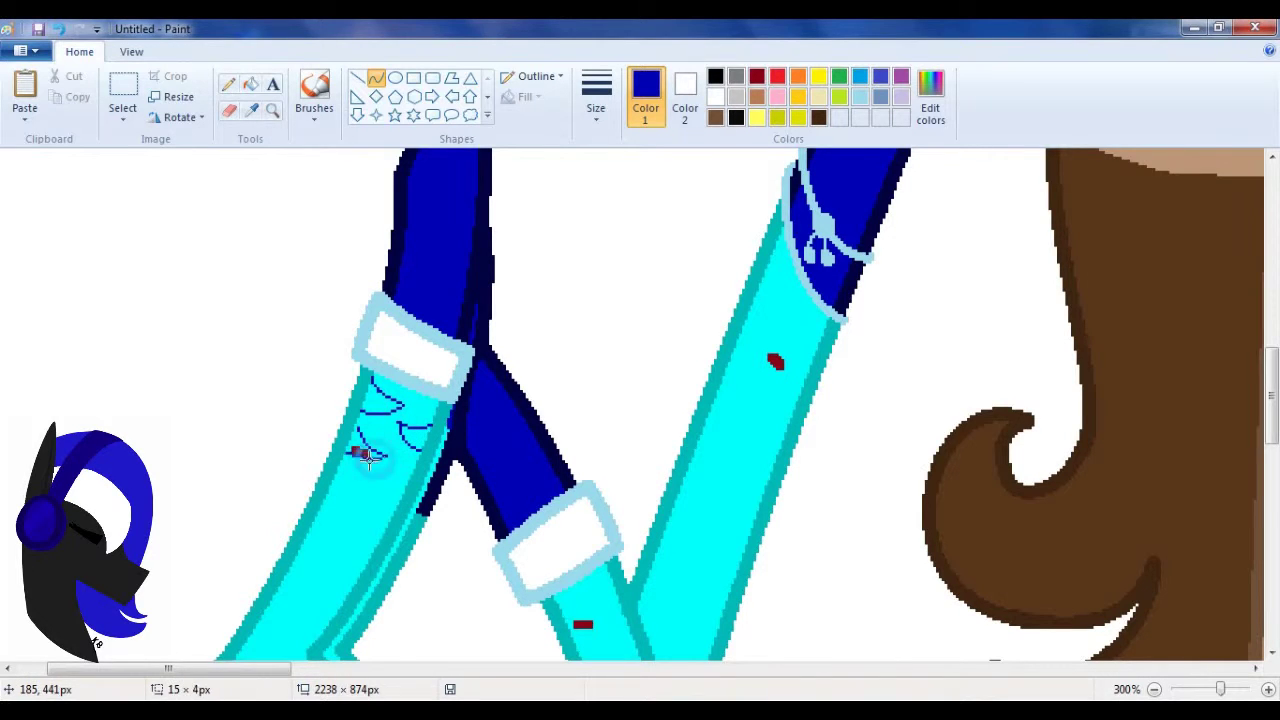
pyautogui.hotkey('alt', 'h')
pyautogui.press('f')
pyautogui.press('f')
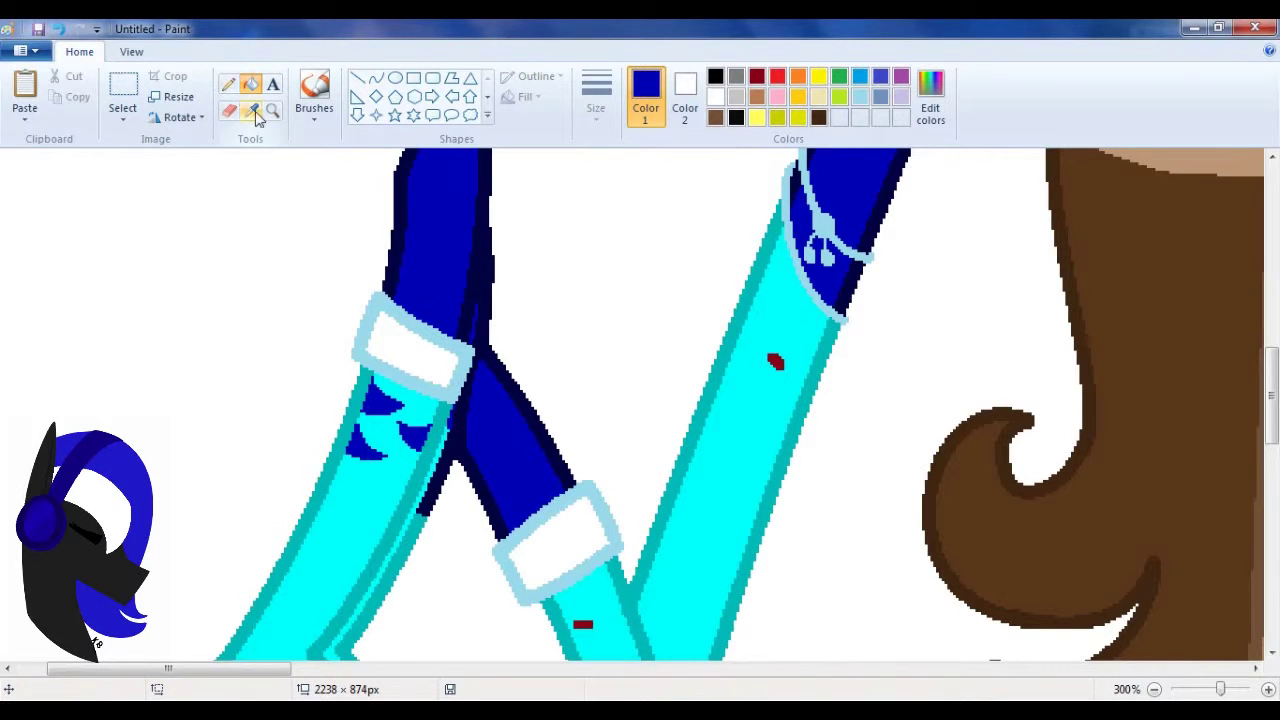
# - Extend the three blue stripes across the leg outline with dark navy curves and fill
pyautogui.click(272, 110)
pyautogui.click(434, 360)
pyautogui.click(426, 295)
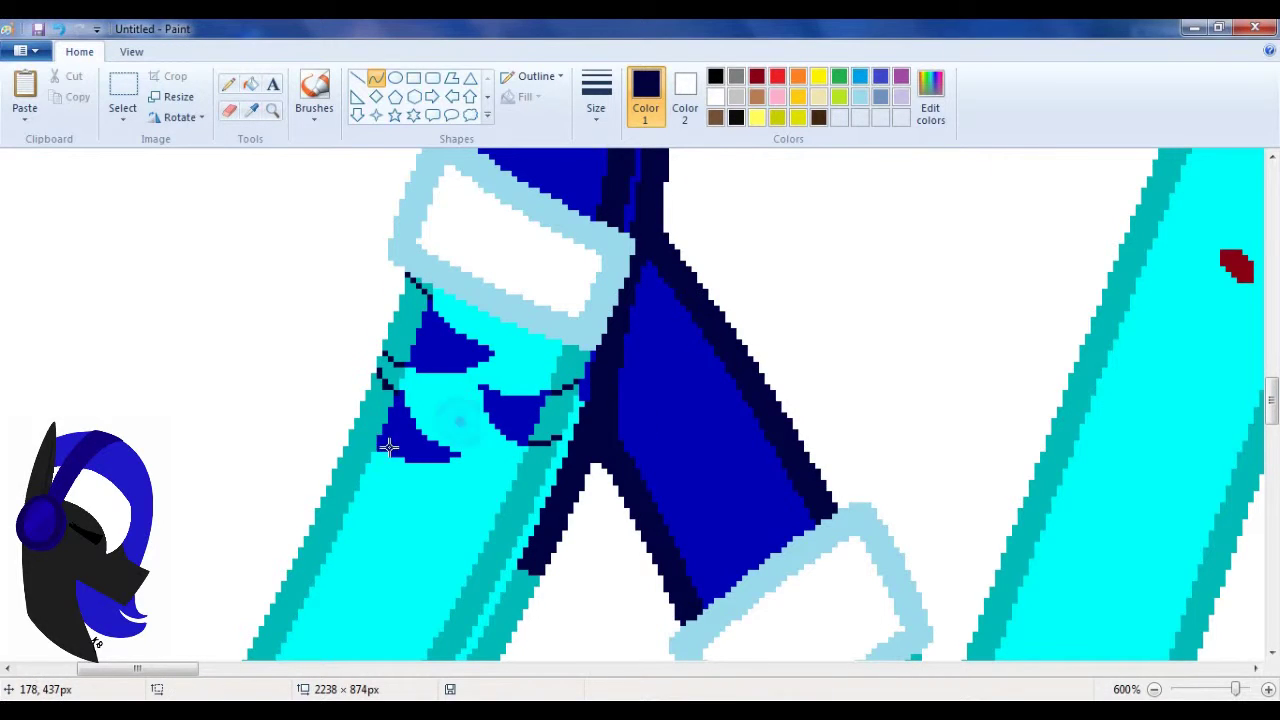
pyautogui.click(251, 110)
pyautogui.click(540, 405)
# - Draw two curved stripe marks below the lower white cuff, fill them blue and edge their ends in dark navy
pyautogui.scroll(-4, 286, 271)
pyautogui.click(272, 110)
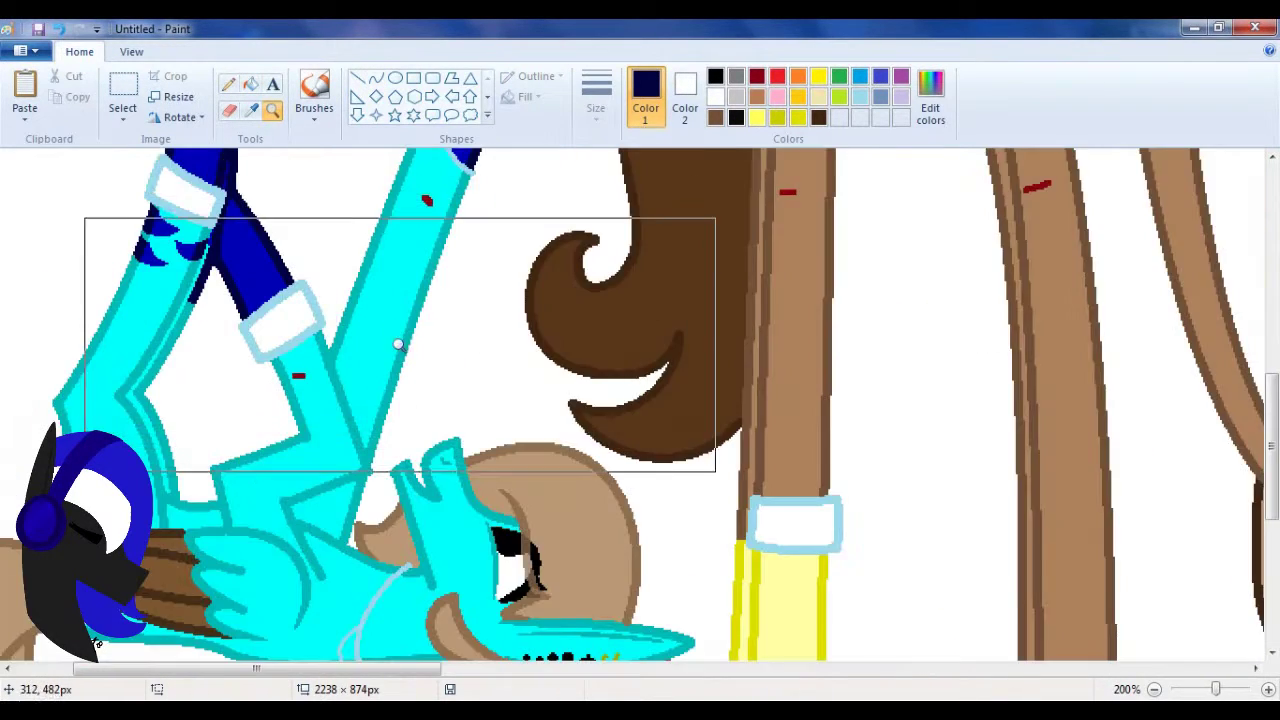
pyautogui.click(400, 343)
pyautogui.click(375, 77)
pyautogui.moveTo(416, 361); pyautogui.dragTo(471, 350)
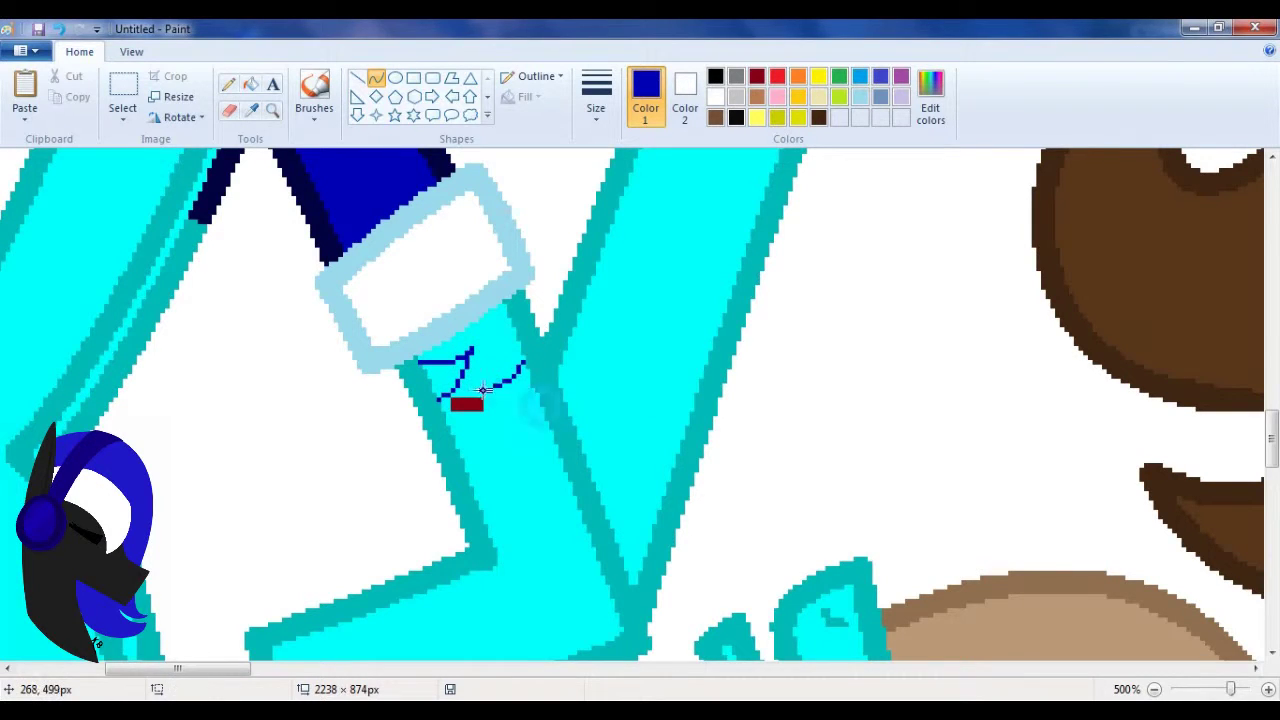
pyautogui.click(250, 83)
pyautogui.click(445, 373)
pyautogui.click(516, 392)
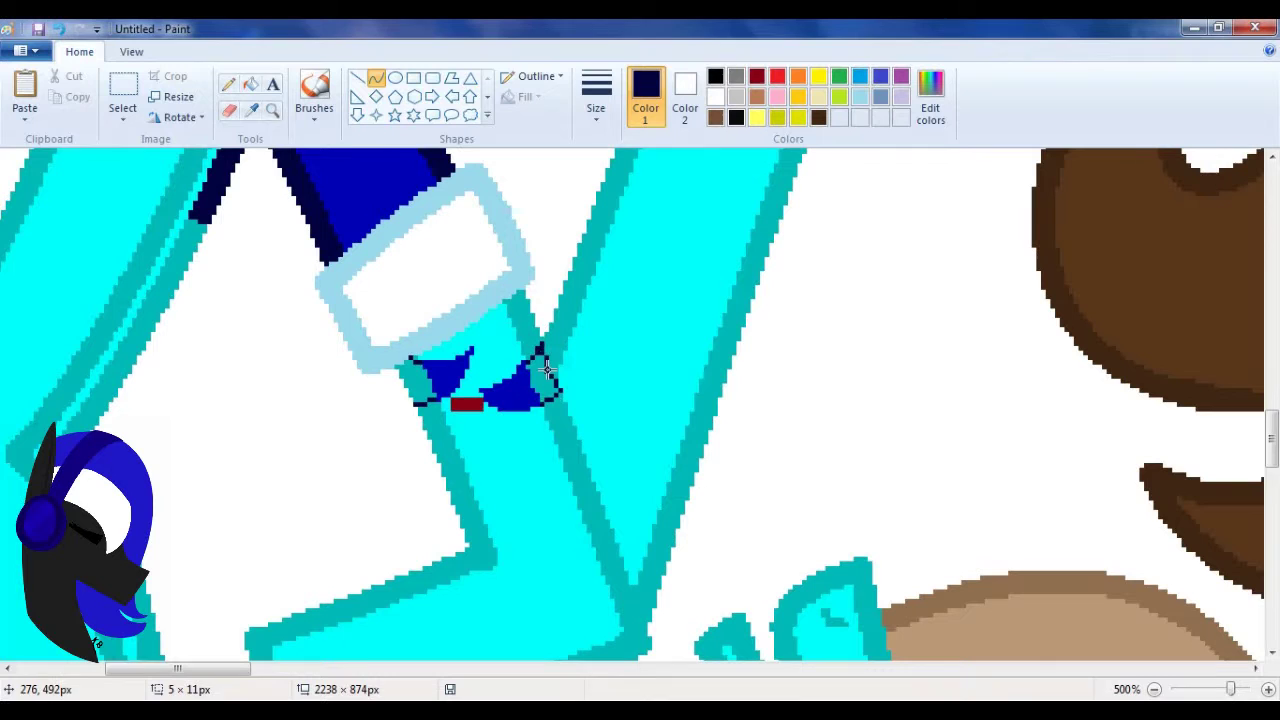
# - Draw two curved stripe marks below the anklet on the lying pony's third raised leg and fill them blue
pyautogui.click(272, 110)
pyautogui.rightClick(457, 337)
pyautogui.scroll(2, 380, 277)
pyautogui.click(251, 110)
pyautogui.click(514, 200)
pyautogui.click(375, 77)
pyautogui.moveTo(397, 316); pyautogui.dragTo(427, 381)
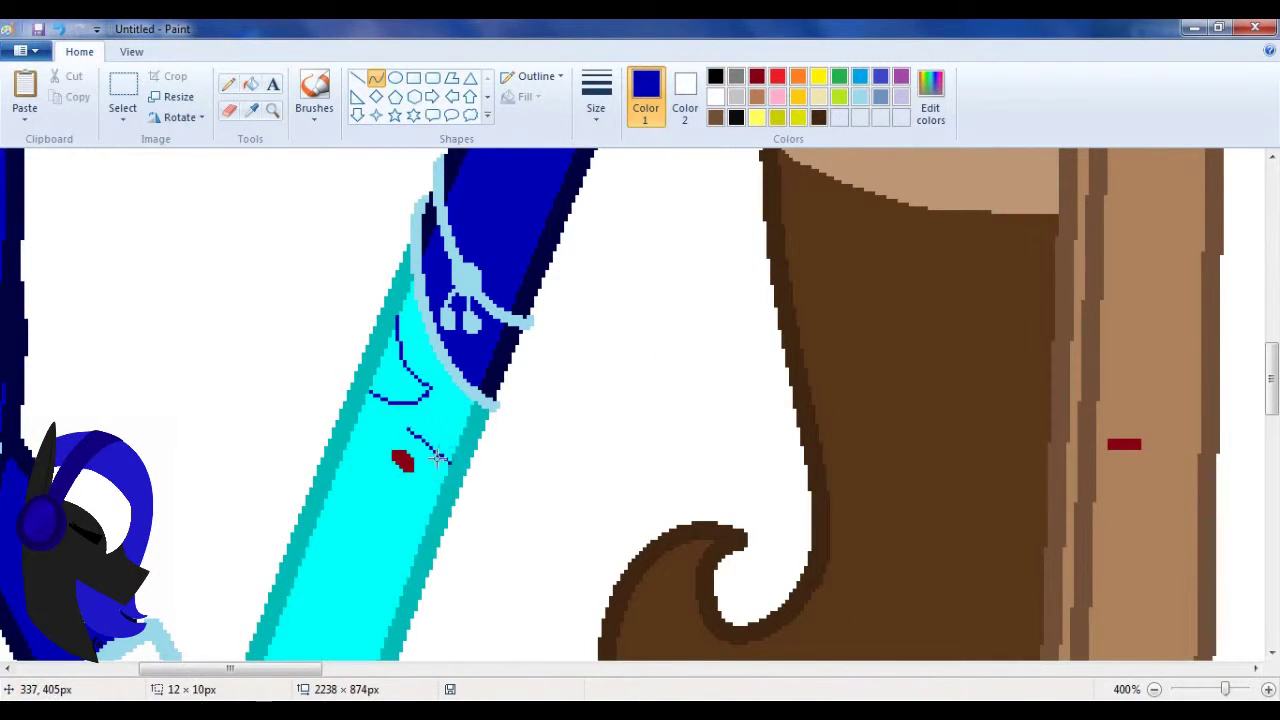
pyautogui.click(250, 83)
pyautogui.click(425, 470)
pyautogui.click(405, 370)
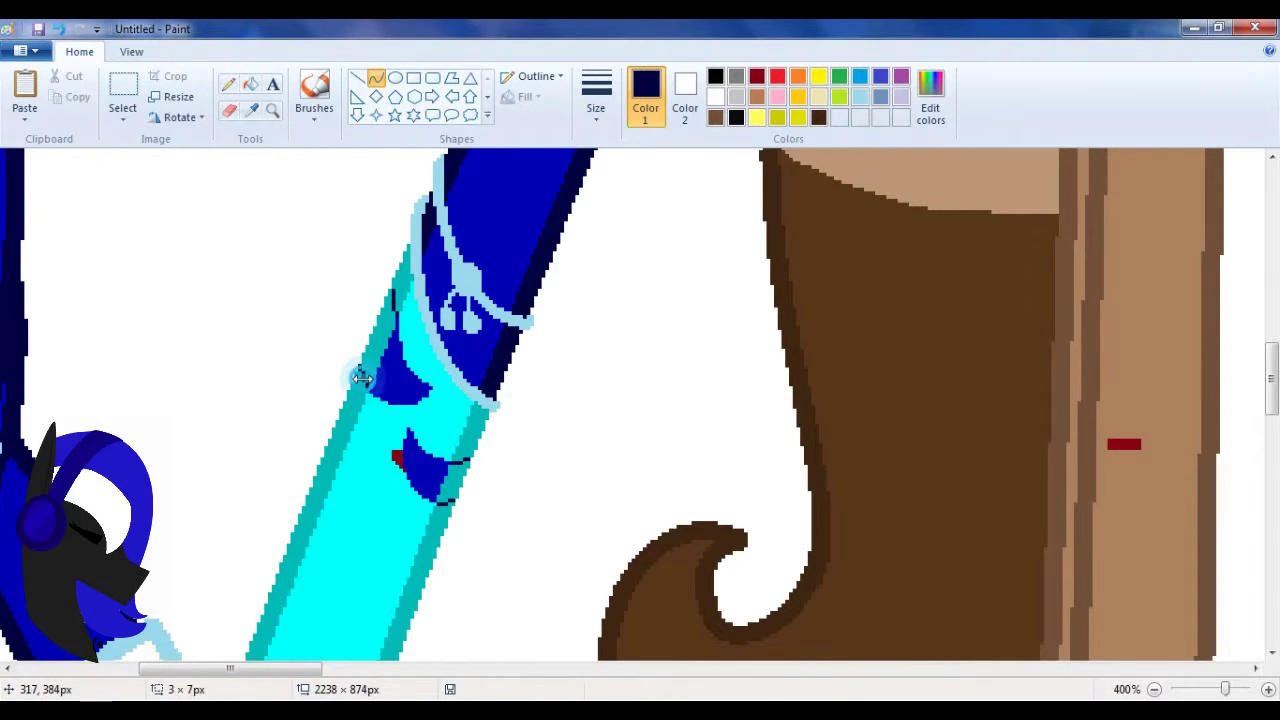
# - Fill the ends of the anklet leg's stripes dark navy and cover the leftover dark red leg marks with cyan
pyautogui.click(250, 83)
pyautogui.click(378, 335)
pyautogui.click(452, 462)
pyautogui.click(272, 110)
pyautogui.rightClick(295, 331)
pyautogui.rightClick(360, 357)
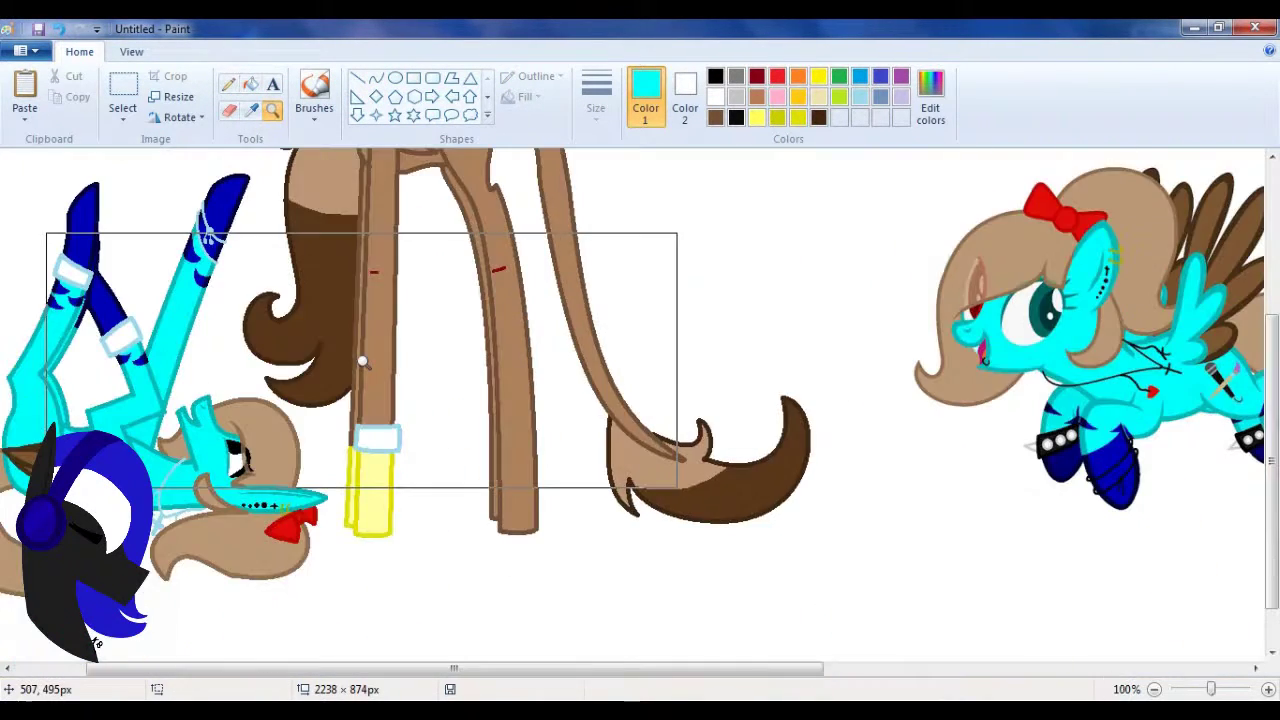
# - Recolour the lying pony's light blue cuff outlines and anklet black, and fill the upper cuff near-black
pyautogui.click(366, 366)
pyautogui.rightClick(400, 330)
pyautogui.click(715, 77)
pyautogui.click(272, 110)
pyautogui.rightClick(303, 389)
pyautogui.rightClick(323, 346)
pyautogui.click(320, 350)
pyautogui.click(930, 100)
pyautogui.press('Escape')
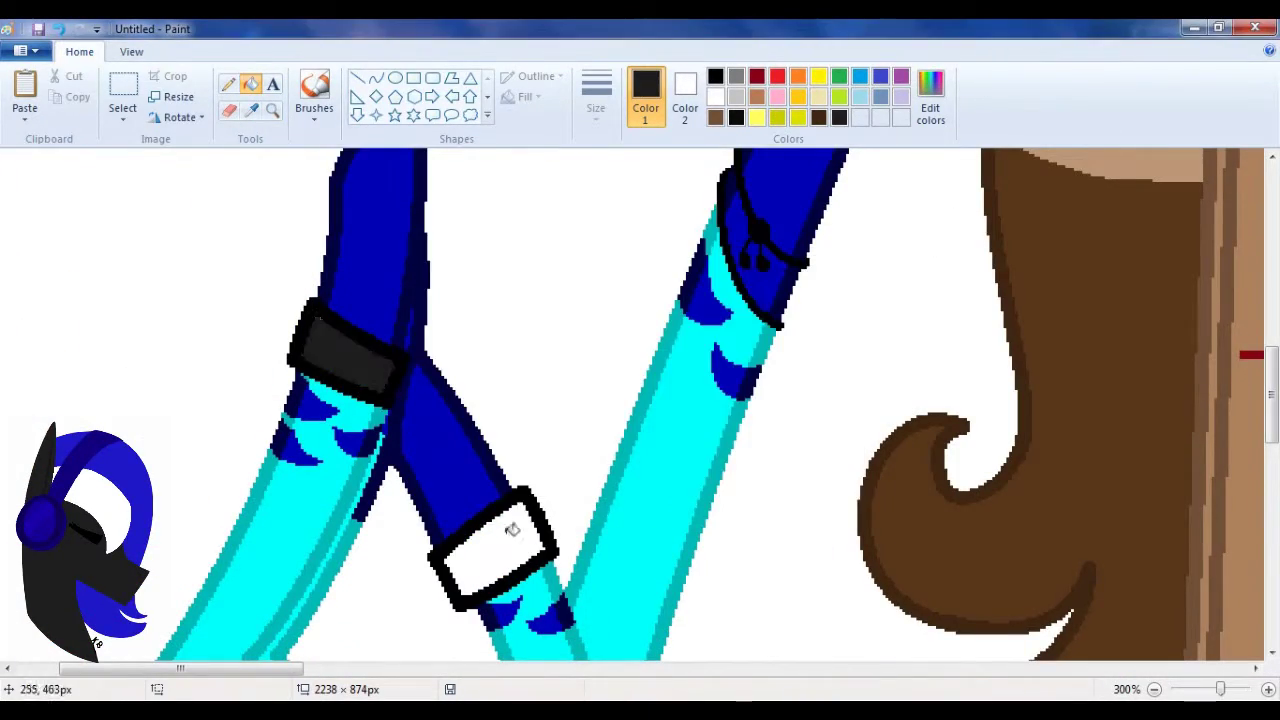
# - Fill the lying pony's lower cuff with the same near-black
pyautogui.click(272, 110)
pyautogui.rightClick(337, 305)
pyautogui.click(337, 305)
pyautogui.click(930, 100)
pyautogui.press('Escape')
pyautogui.click(250, 84)
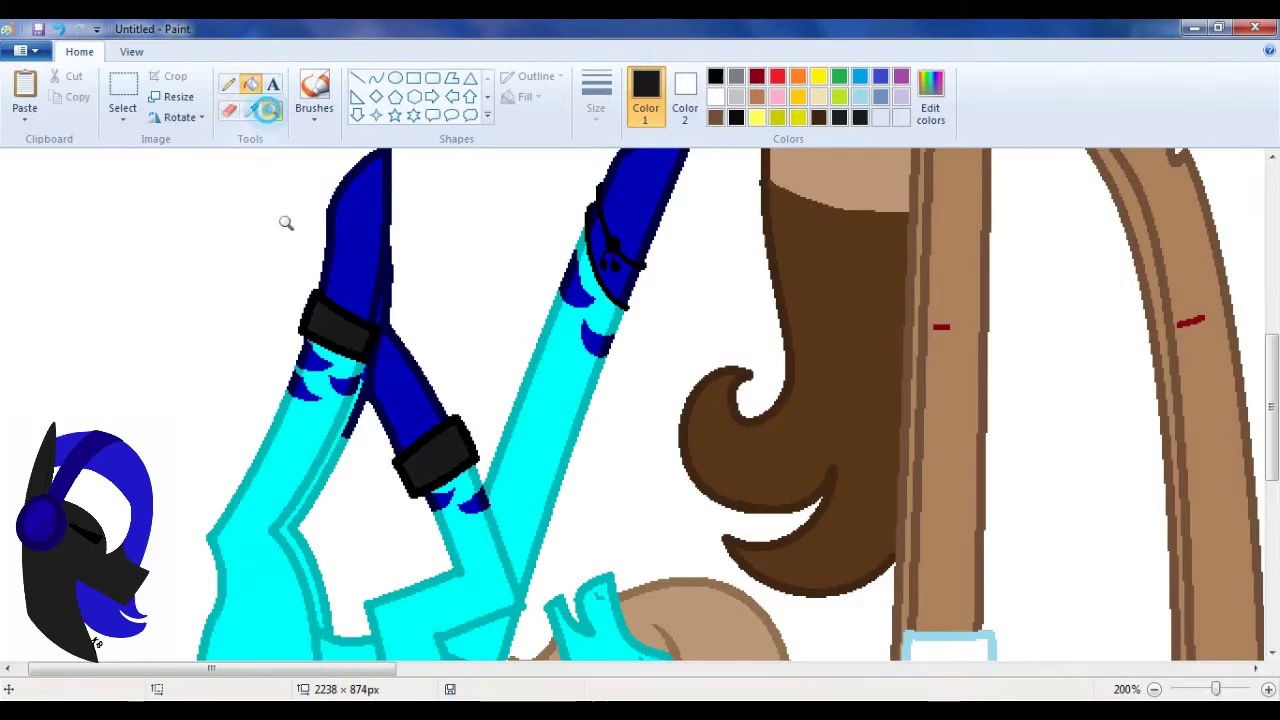
# - Draw light grey straight-line spikes beside the lying pony's upper cuff and round studs across it
pyautogui.scroll(-5, 640, 400)
pyautogui.moveTo(1272, 450); pyautogui.dragTo(1275, 383)
pyautogui.scroll(3, 273, 328)
pyautogui.click(357, 77)
pyautogui.moveTo(393, 276); pyautogui.dragTo(455, 298)
pyautogui.click(596, 100)
pyautogui.click(606, 229)
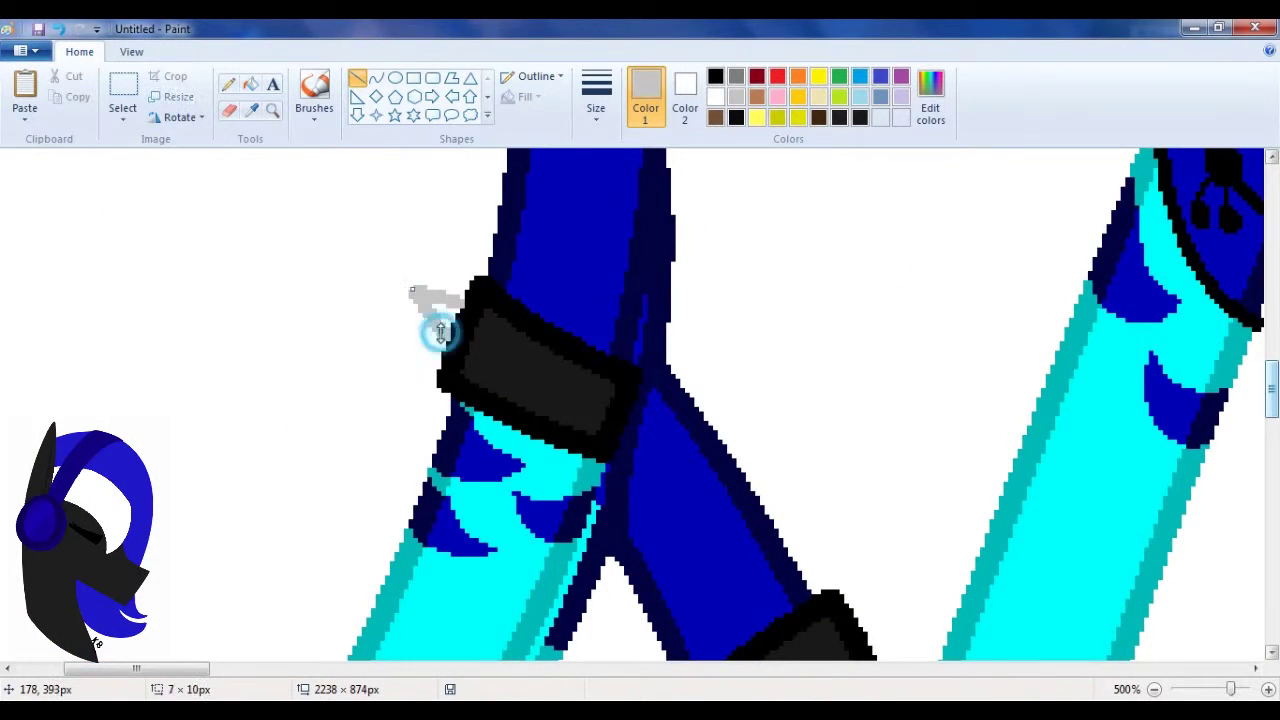
pyautogui.click(567, 387)
# - Draw a light grey spike on each side of the lower cuff and three round studs across it
pyautogui.scroll(-3, 567, 387)
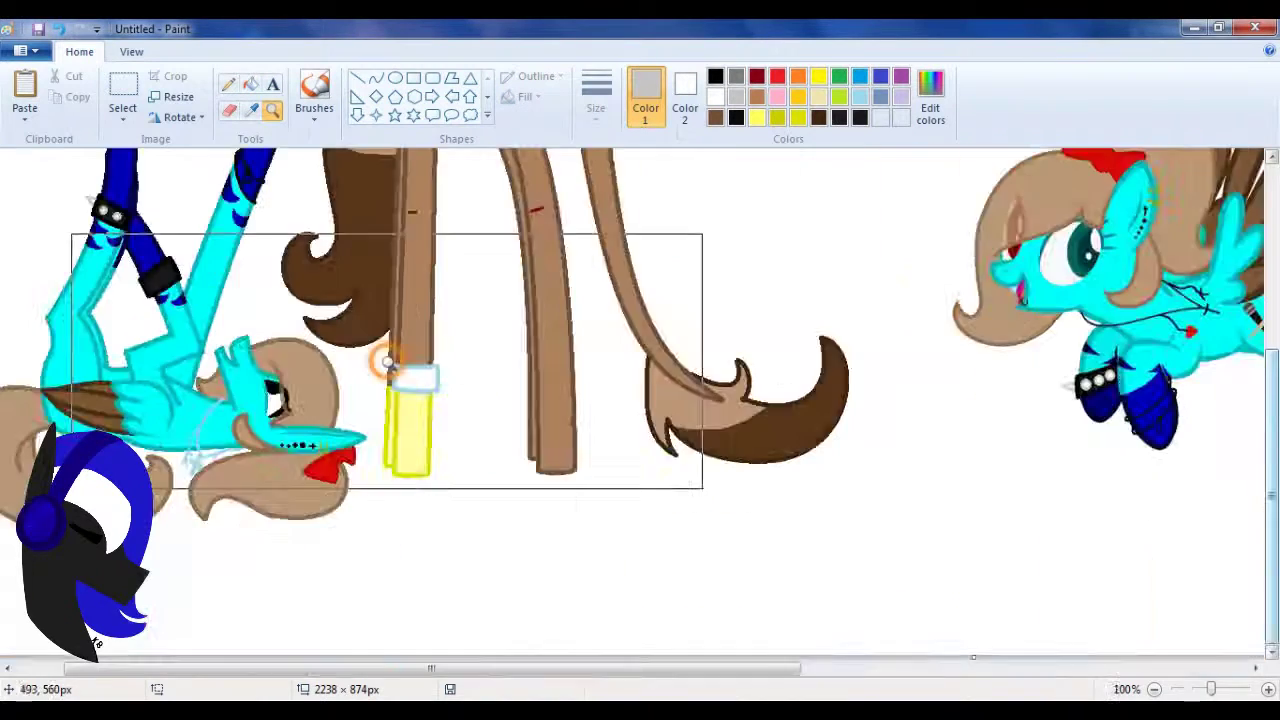
pyautogui.scroll(3, 400, 300)
pyautogui.click(357, 77)
pyautogui.moveTo(437, 378); pyautogui.dragTo(410, 428)
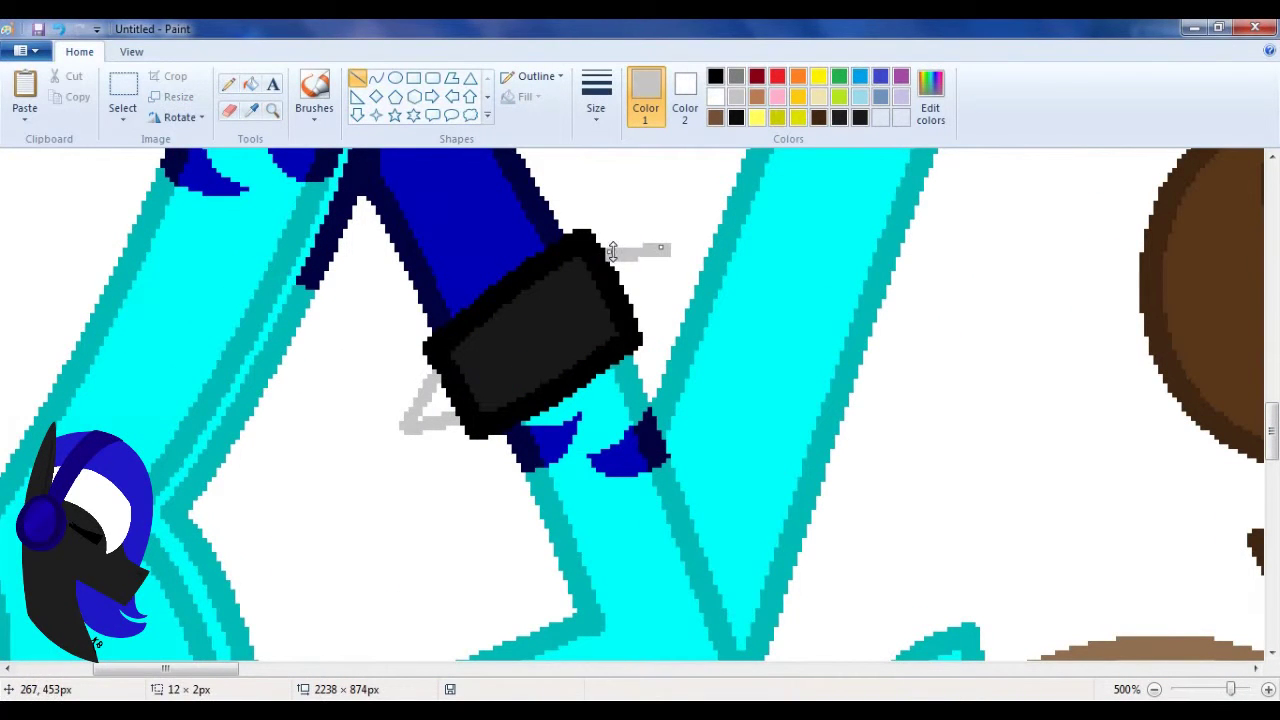
pyautogui.moveTo(517, 322); pyautogui.dragTo(555, 360)
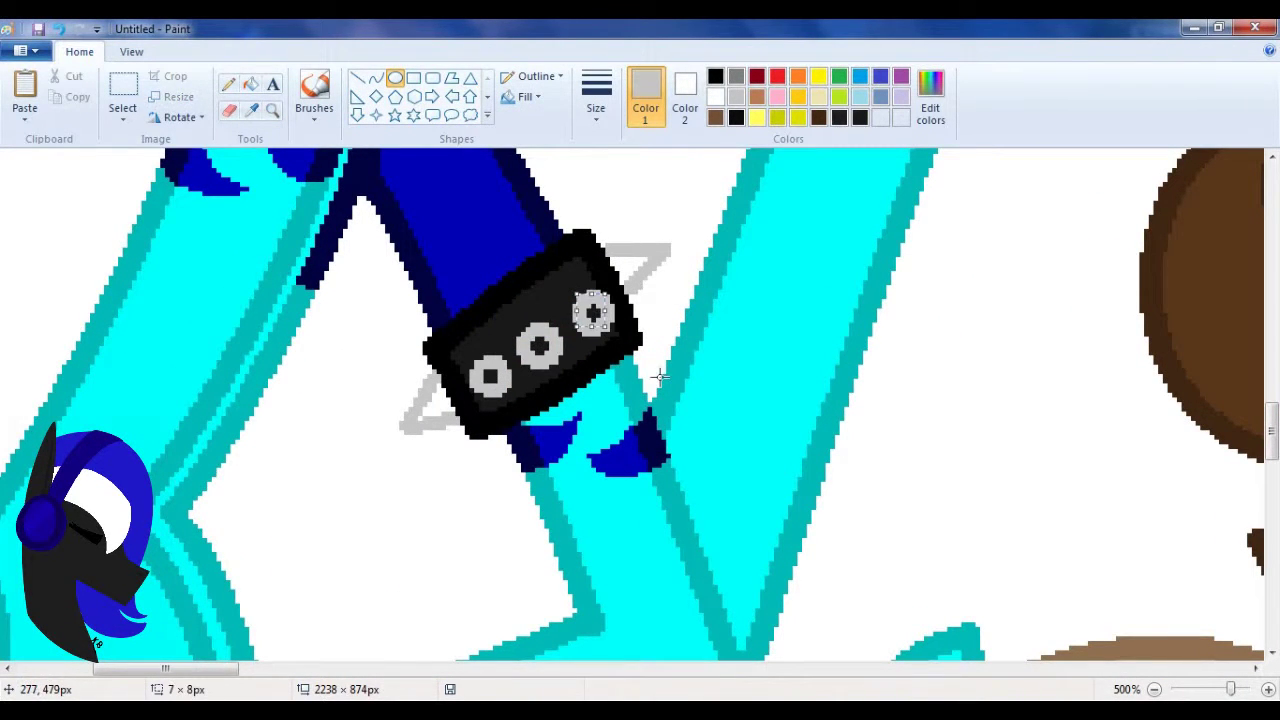
# - Recolour the standing pony's collar outline black and mix a very dark custom colour for its inside
pyautogui.scroll(-5, 426, 394)
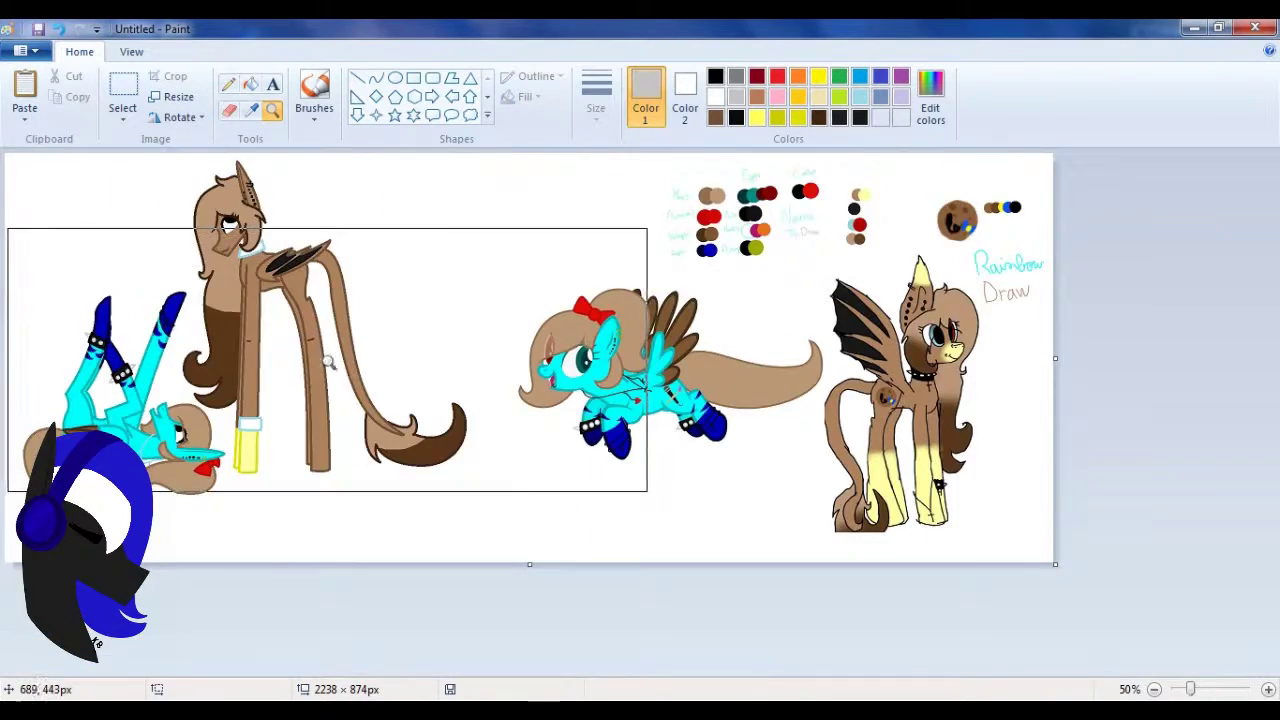
pyautogui.scroll(2, 426, 394)
pyautogui.click(250, 83)
pyautogui.click(715, 76)
pyautogui.hscroll(-5, 640, 400)
pyautogui.hscroll(-3, 640, 400)
pyautogui.scroll(2, 273, 110)
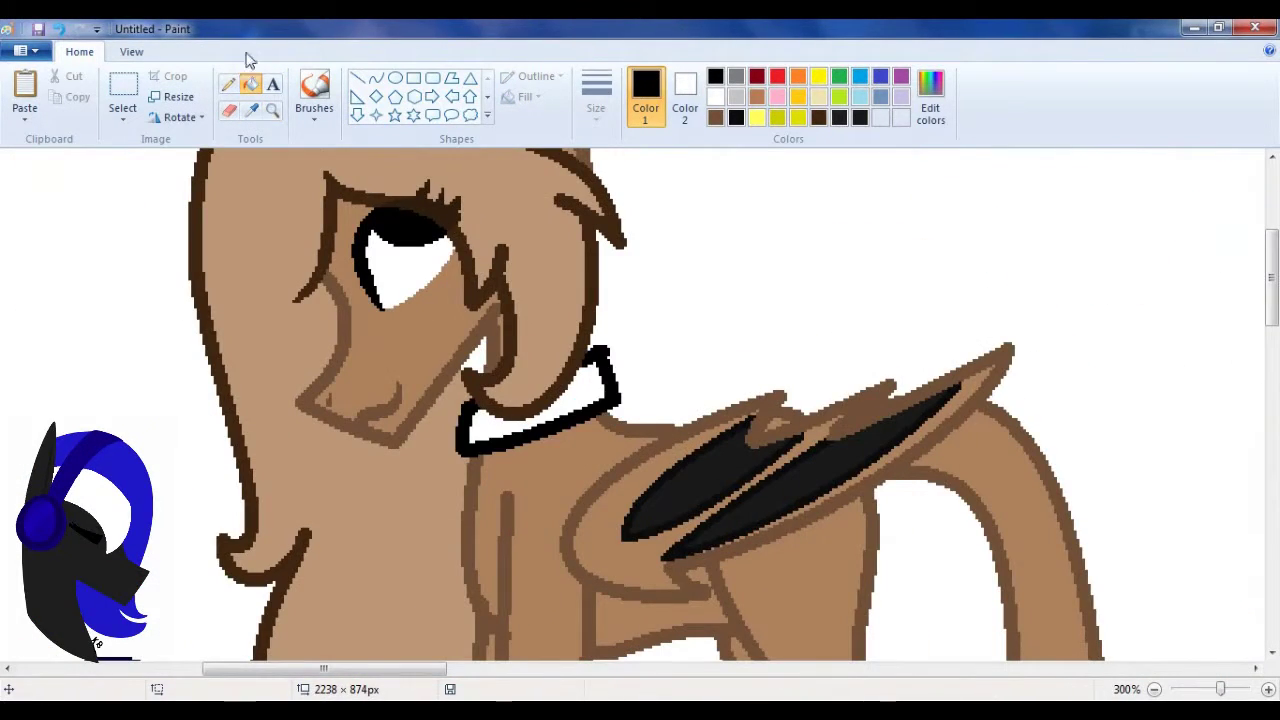
pyautogui.click(930, 100)
pyautogui.click(466, 491)
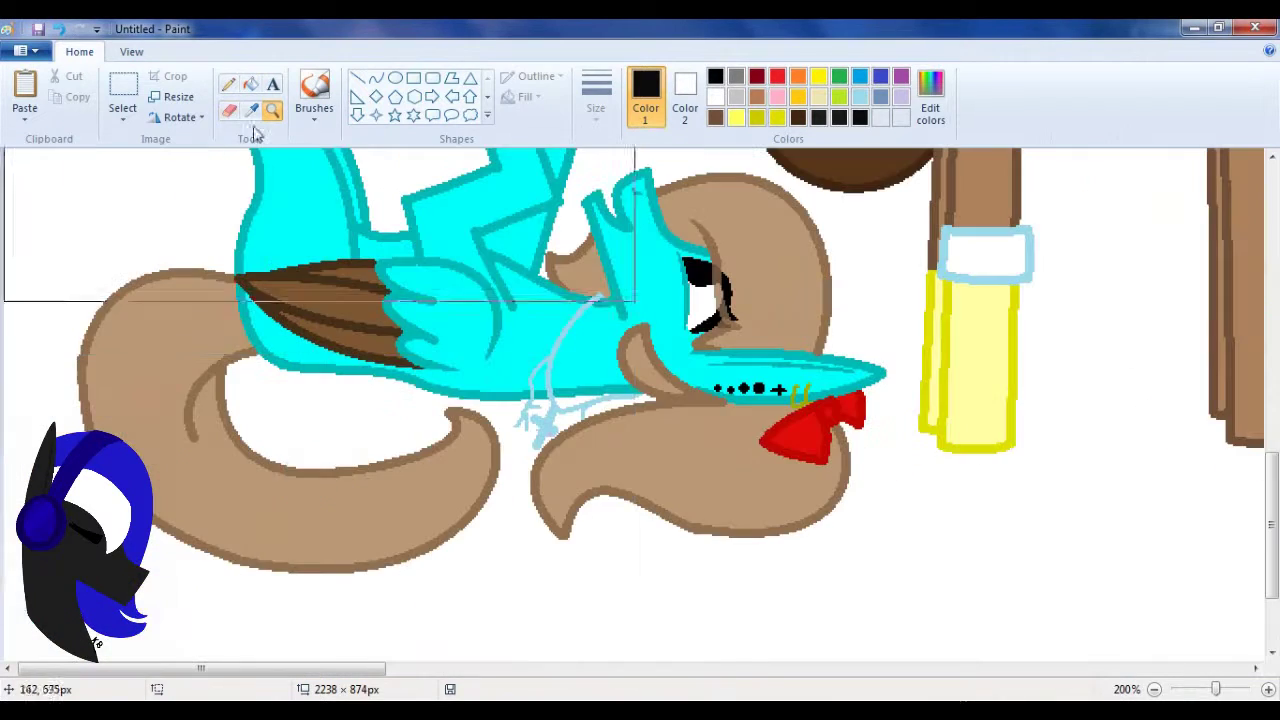
# - Draw three light grey round studs across the standing pony's black collar and fill their centres white
pyautogui.scroll(5, 580, 330)
pyautogui.hscroll(5, 580, 330)
pyautogui.click(580, 330)
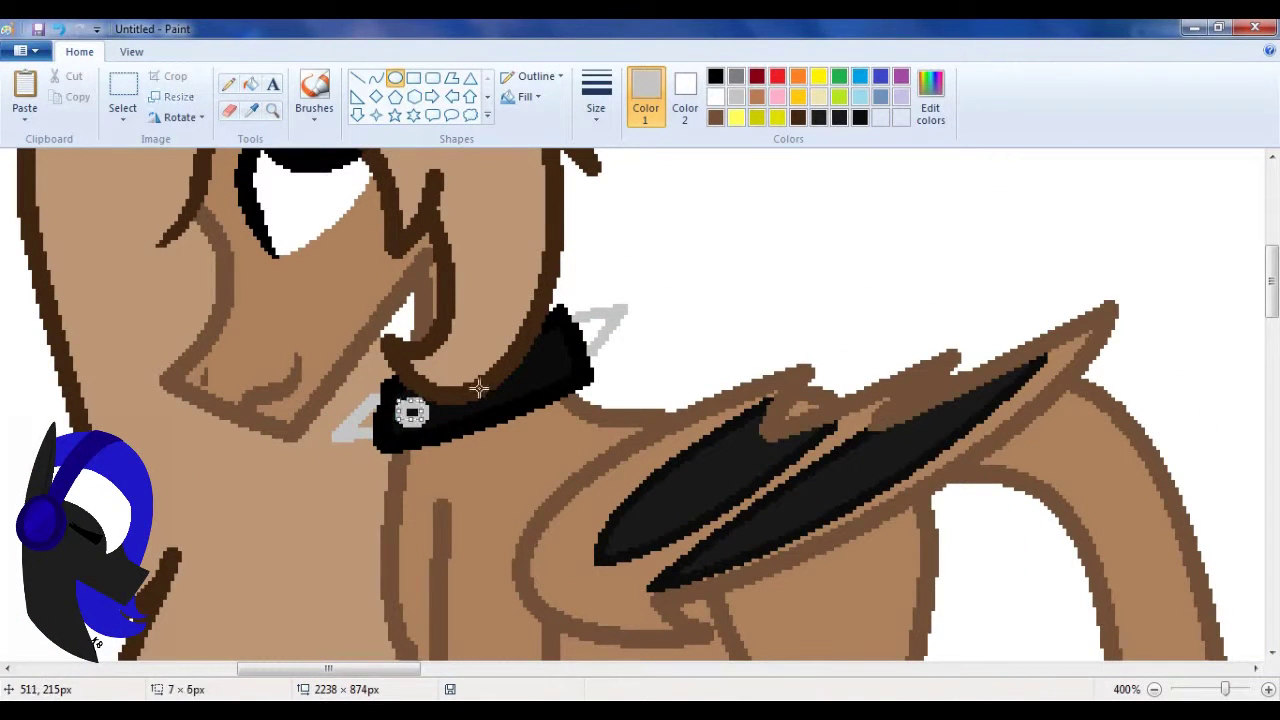
pyautogui.click(596, 95)
pyautogui.click(629, 209)
pyautogui.click(228, 84)
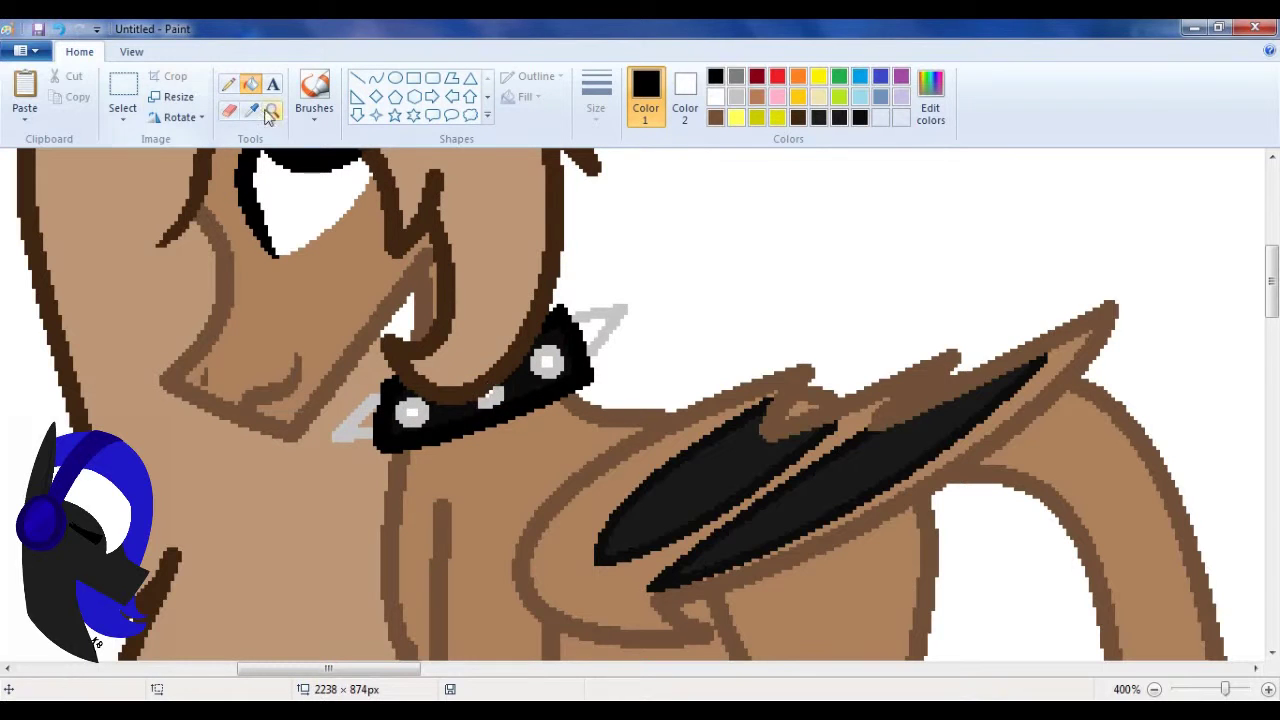
# - Recolour the lying pony's light blue necklace and its pendant black
pyautogui.scroll(-5, 258, 110)
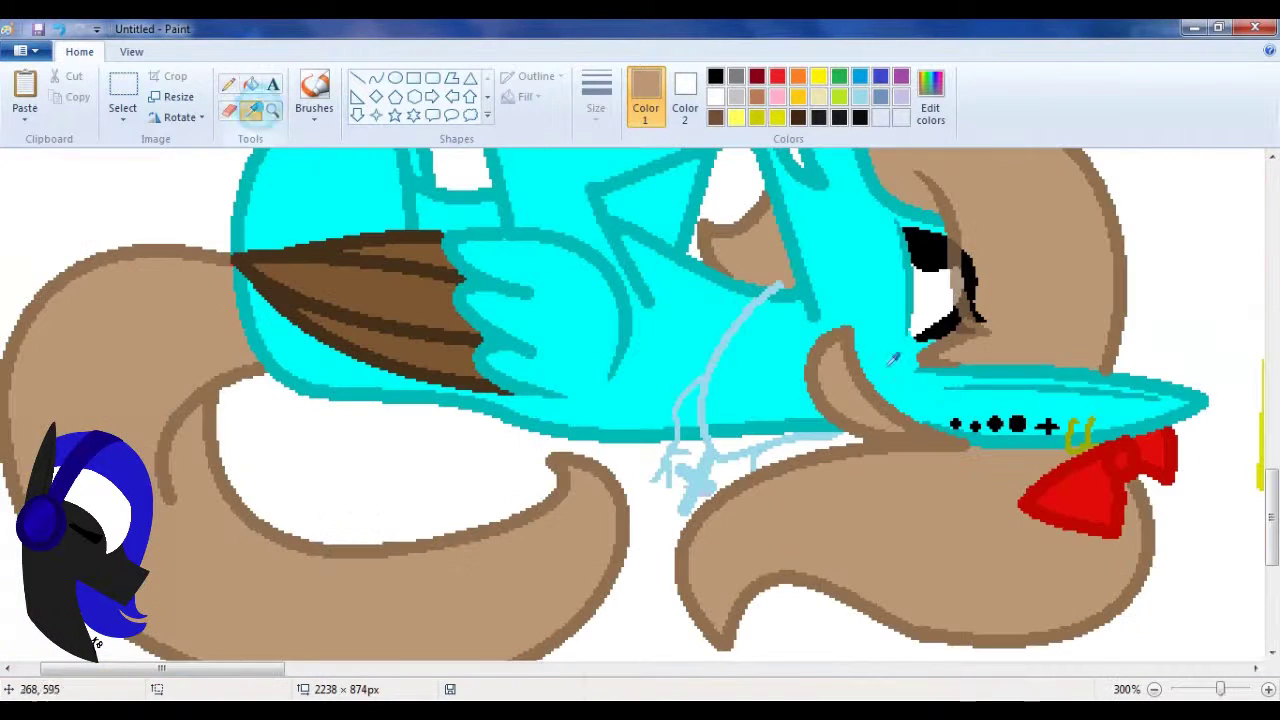
pyautogui.click(251, 110)
pyautogui.moveTo(780, 287); pyautogui.dragTo(713, 447)
pyautogui.scroll(-5, 430, 143)
# - Cut the cookie mark out of the reference area with a free-form selection and move it beside the standing pony's head
pyautogui.click(272, 110)
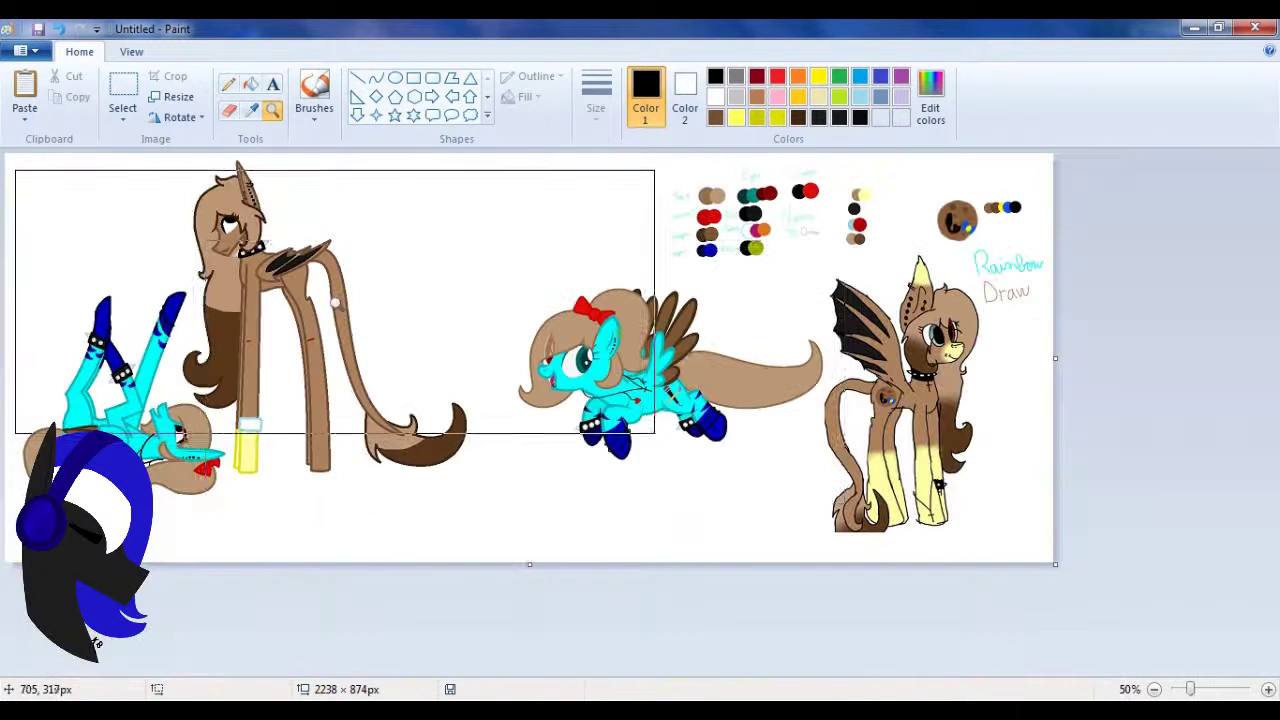
pyautogui.click(123, 95)
pyautogui.moveTo(924, 190)
pyautogui.mouseDown()
pyautogui.moveTo(990, 248)
pyautogui.moveTo(350, 201)
pyautogui.mouseUp()
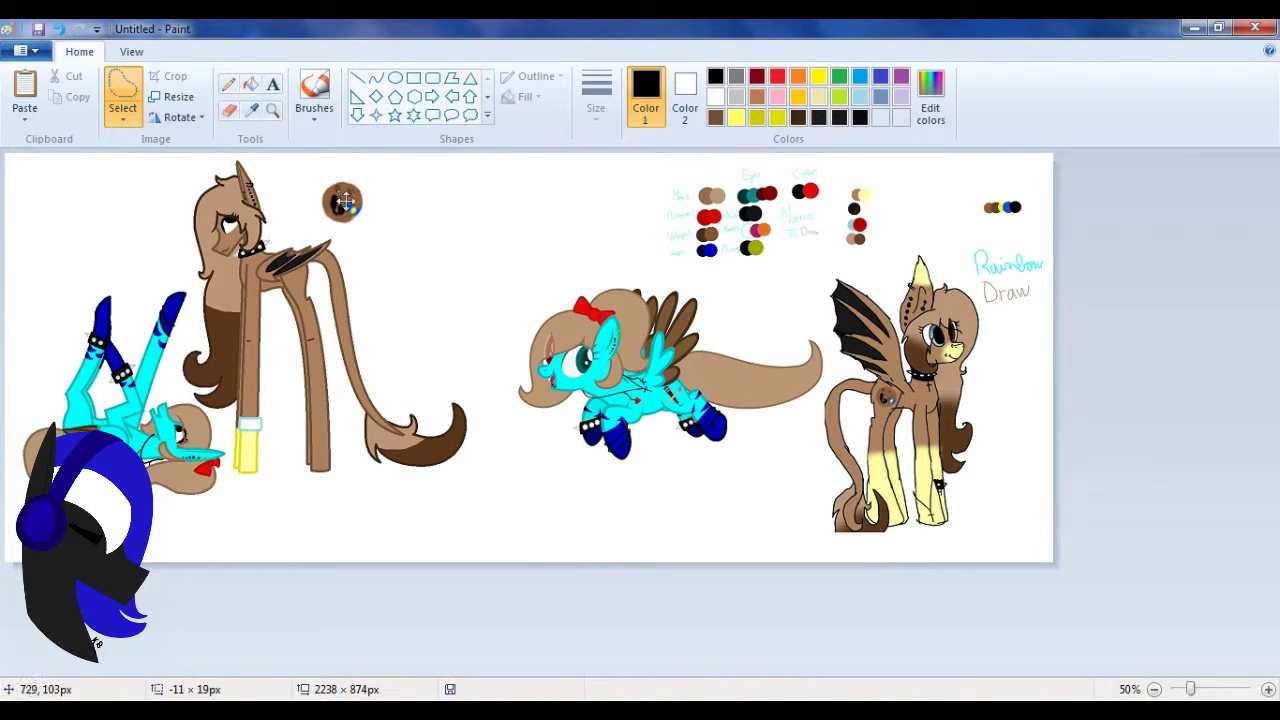
# - Draw a dark red iris in the white of the lying pony's eye
pyautogui.click(272, 110)
pyautogui.click(765, 215)
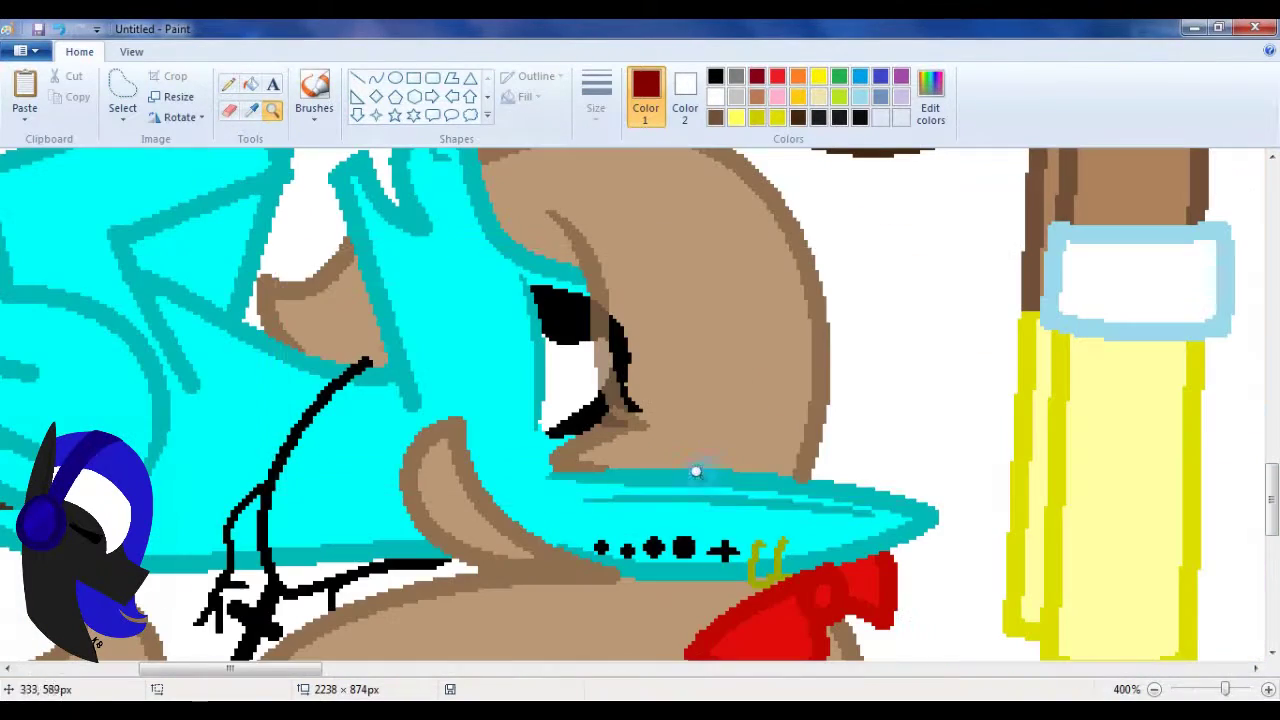
pyautogui.click(596, 95)
pyautogui.click(628, 165)
pyautogui.rightClick(555, 329)
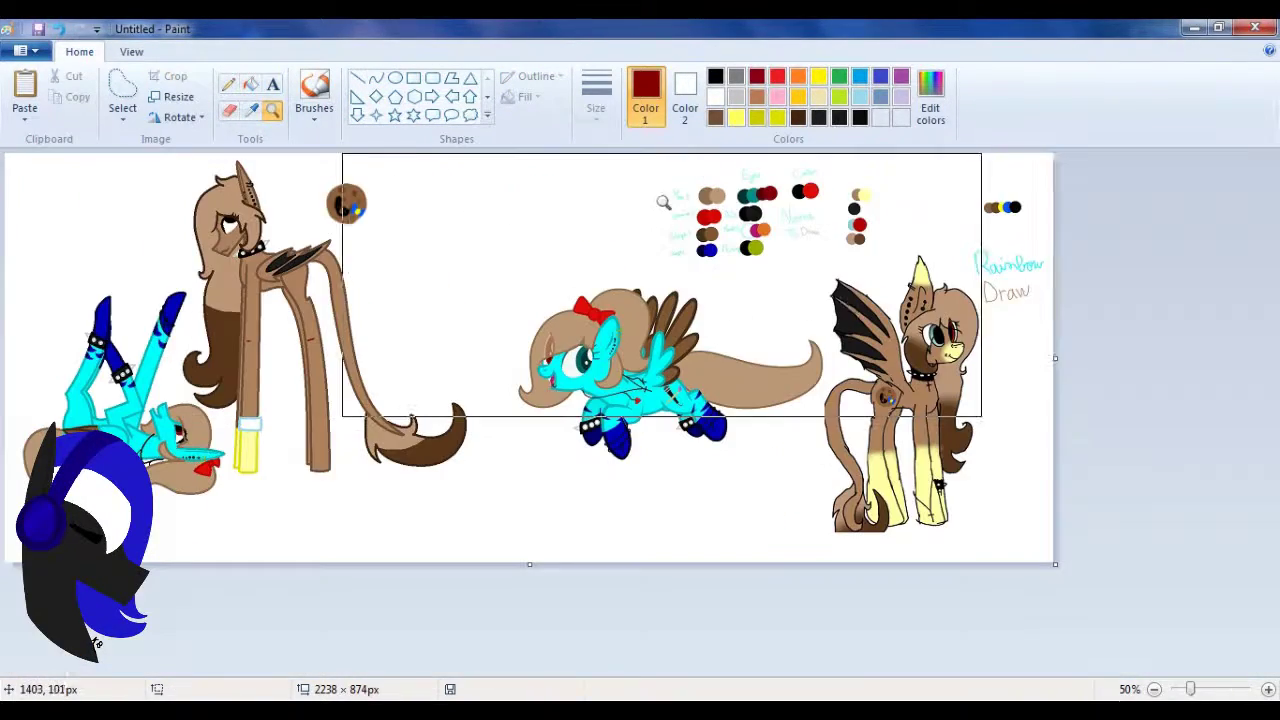
# - Draw a red iris in the white of the standing pony's eye, below the black upper lid
pyautogui.click(342, 203)
pyautogui.click(560, 230)
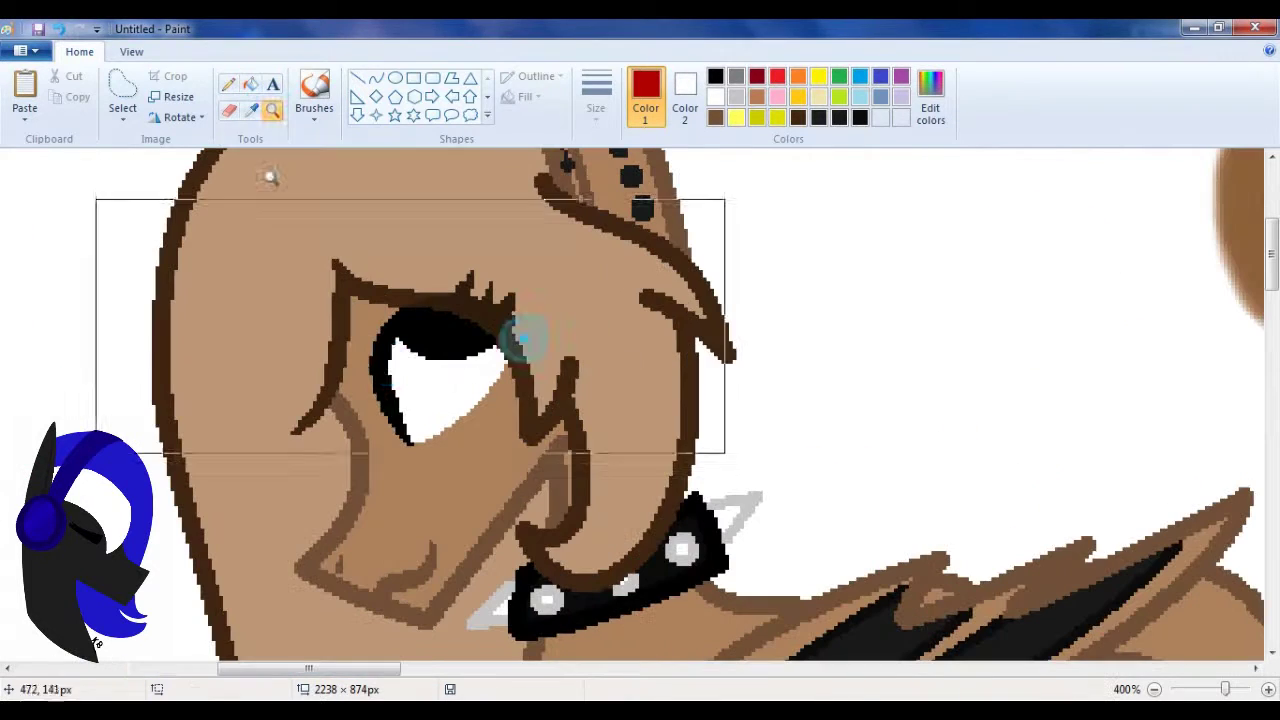
pyautogui.moveTo(388, 365); pyautogui.dragTo(503, 353)
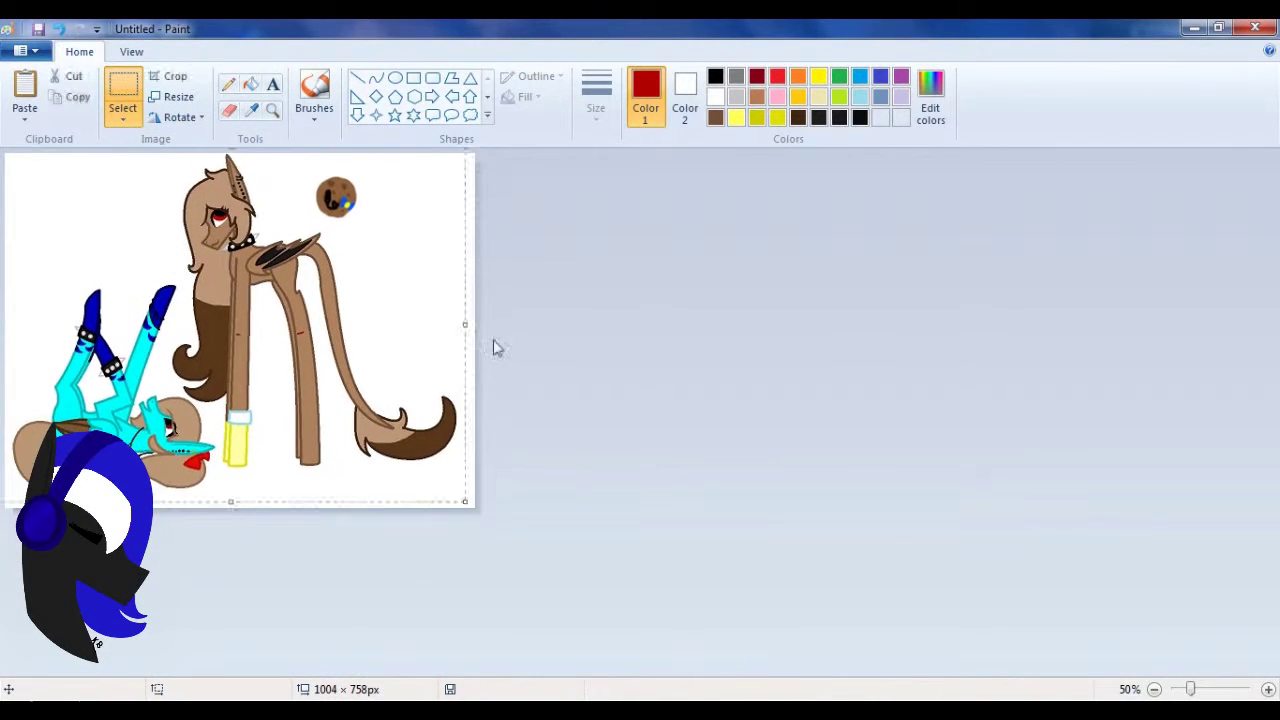
# - Bring the whole cropped drawing into a new PaintTool SAI canvas and select its white background with the Magic Wand
pyautogui.click(122, 118)
pyautogui.click(165, 228)
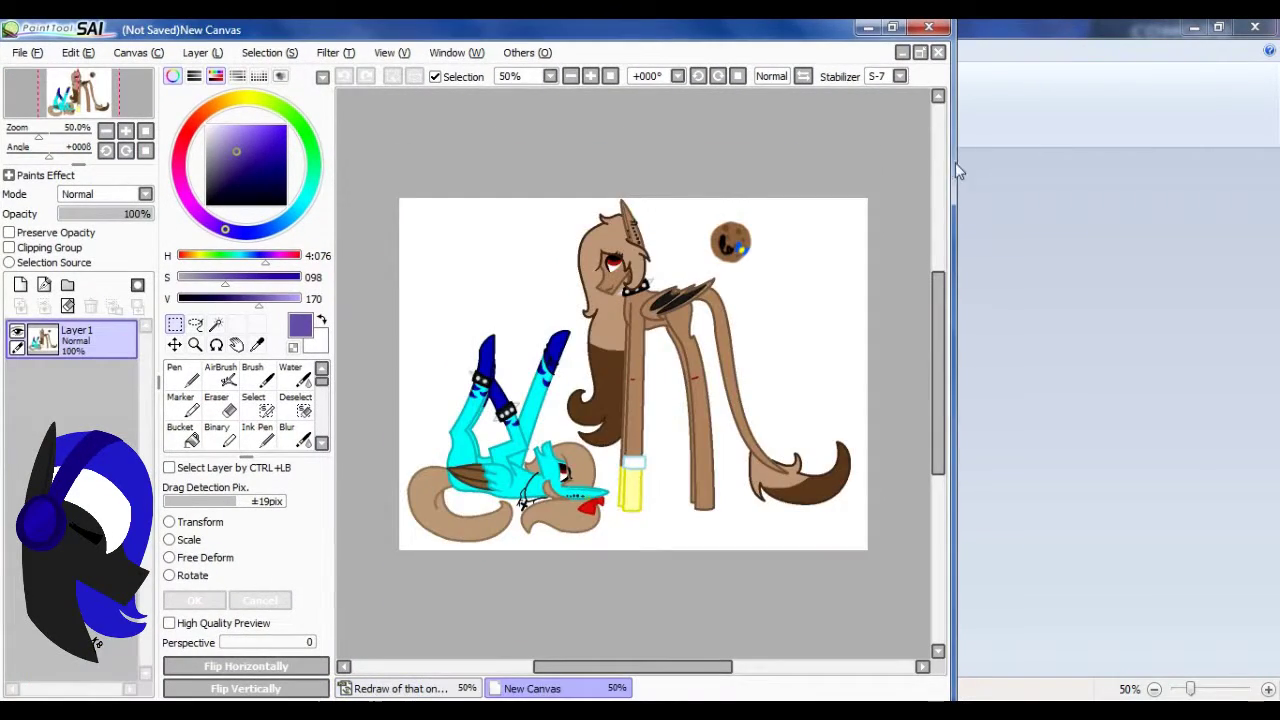
pyautogui.click(510, 390)
pyautogui.scroll(6, 510, 390)
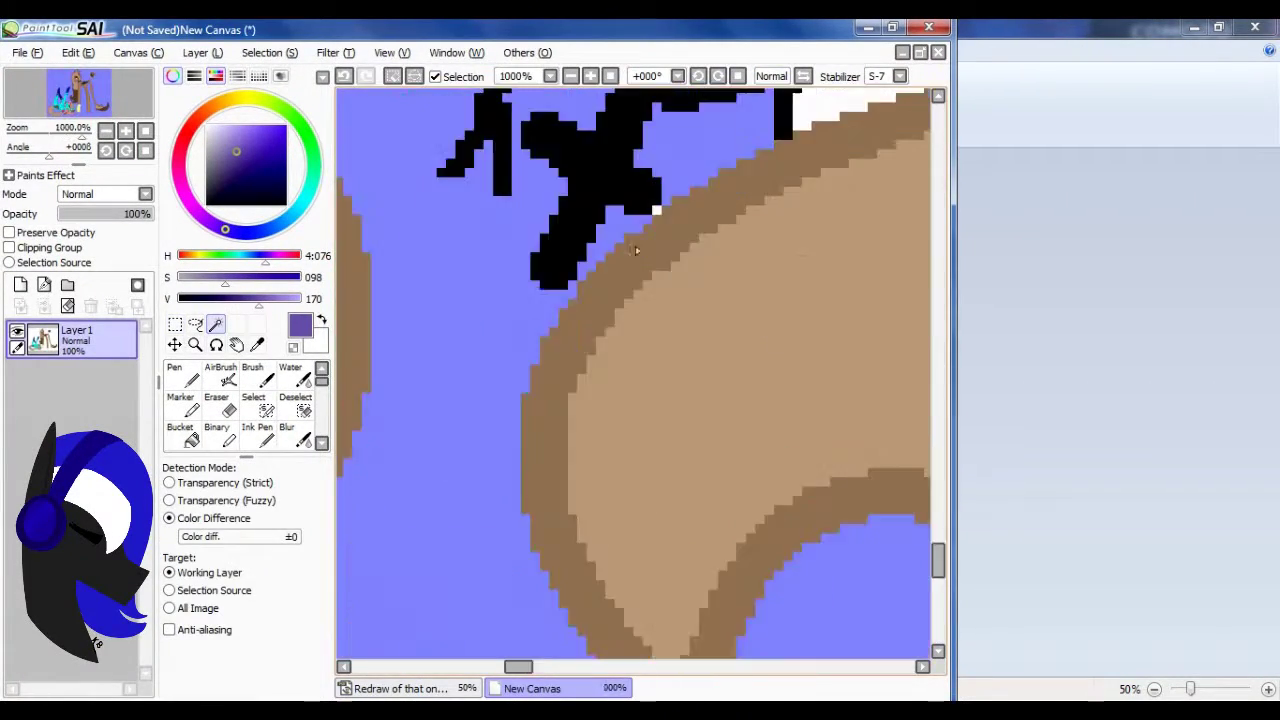
pyautogui.scroll(-6, 463, 485)
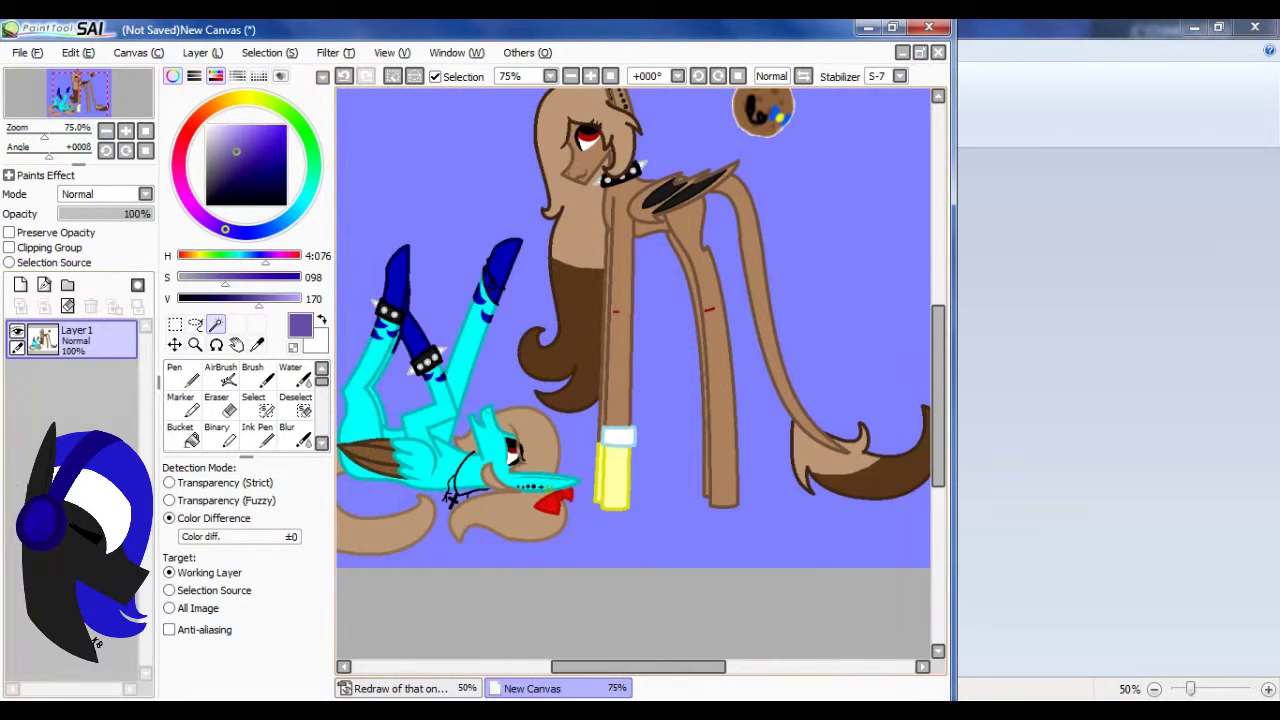
# - Airbrush the standing pony's front leg light yellow from the hoof up, fading into the brown at the red knee mark
pyautogui.click(615, 480)
pyautogui.scroll(2, 615, 480)
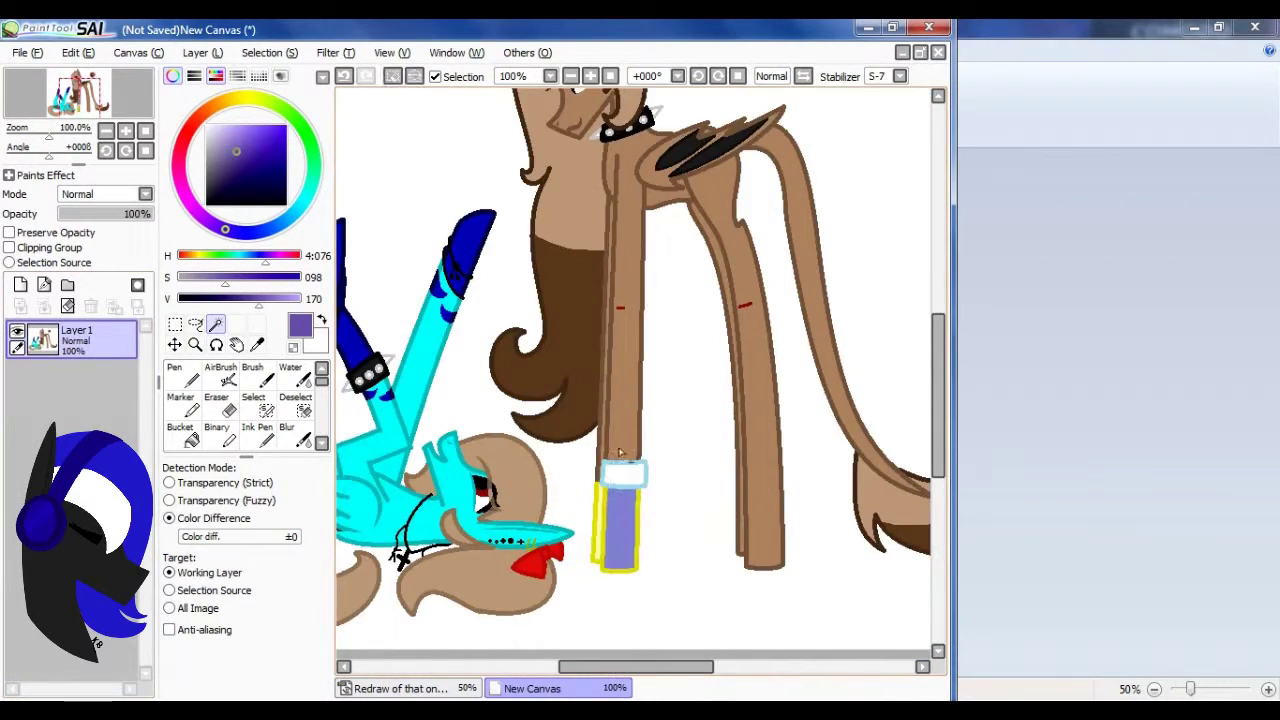
pyautogui.scroll(-1, 627, 543)
pyautogui.press('v')
pyautogui.keyDown('alt'); pyautogui.click(627, 543); pyautogui.keyUp('alt')
pyautogui.moveTo(620, 490)
pyautogui.mouseDown()
pyautogui.moveTo(610, 400)
pyautogui.moveTo(597, 512)
pyautogui.moveTo(612, 200)
pyautogui.mouseUp()
# - Recolour the yellow outline around the lower front leg to the body's dark brown outline colour
pyautogui.press('w')
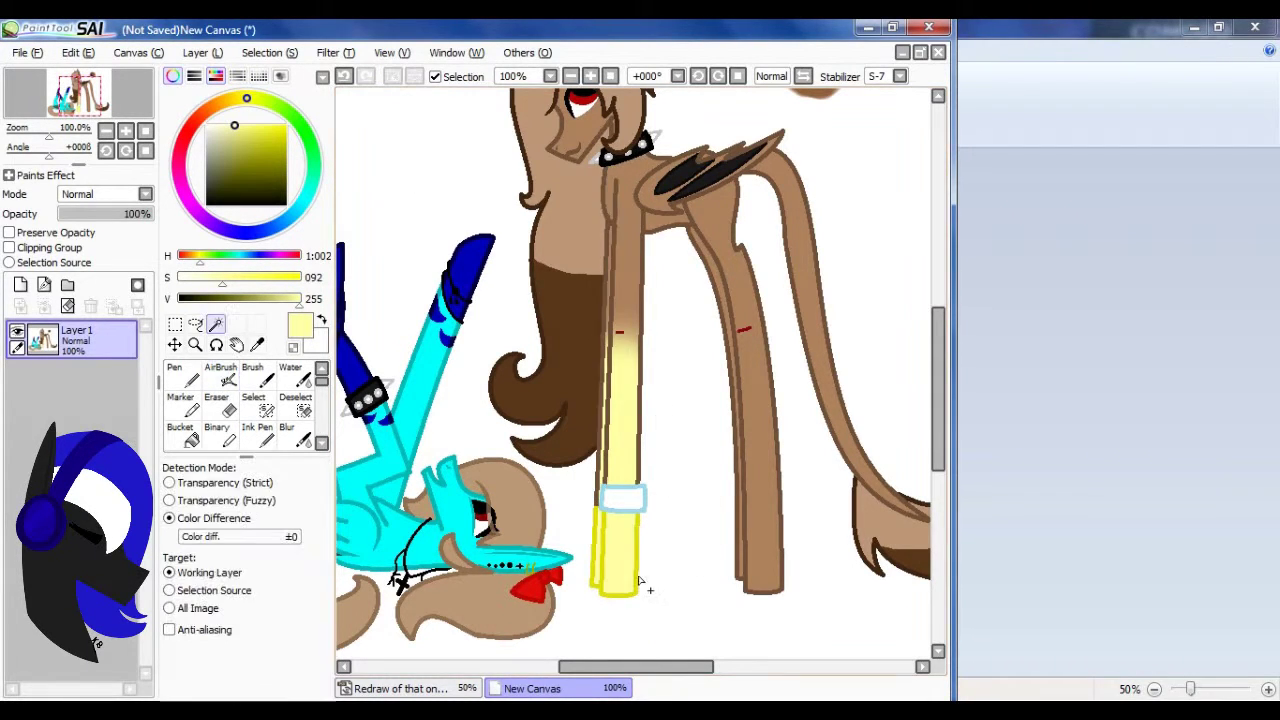
pyautogui.scroll(2, 545, 333)
pyautogui.press('n')
pyautogui.scroll(-2, 543, 471)
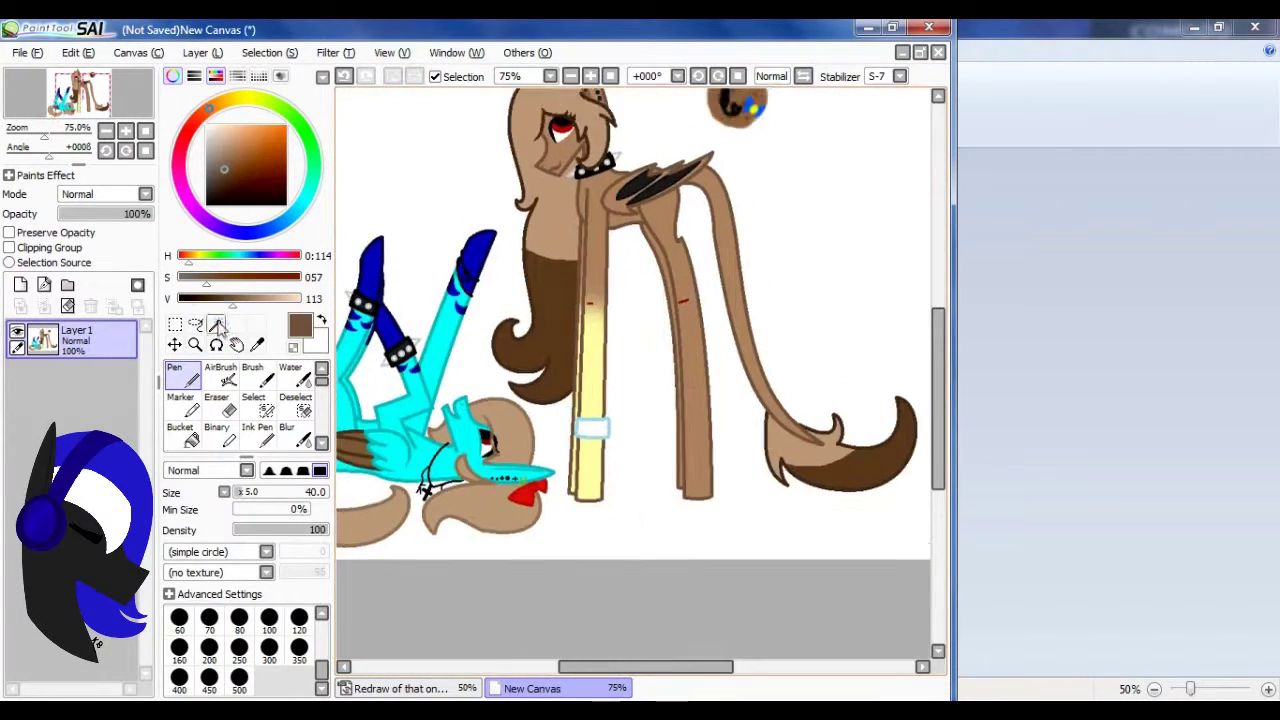
# - Select the standing pony's hind leg and airbrush its lower part light yellow, fading into the brown above
pyautogui.scroll(1, 651, 451)
pyautogui.press('w')
pyautogui.click(651, 451)
pyautogui.press('v')
pyautogui.moveTo(630, 330)
pyautogui.mouseDown()
pyautogui.moveTo(526, 430)
pyautogui.moveTo(619, 459)
pyautogui.mouseUp()
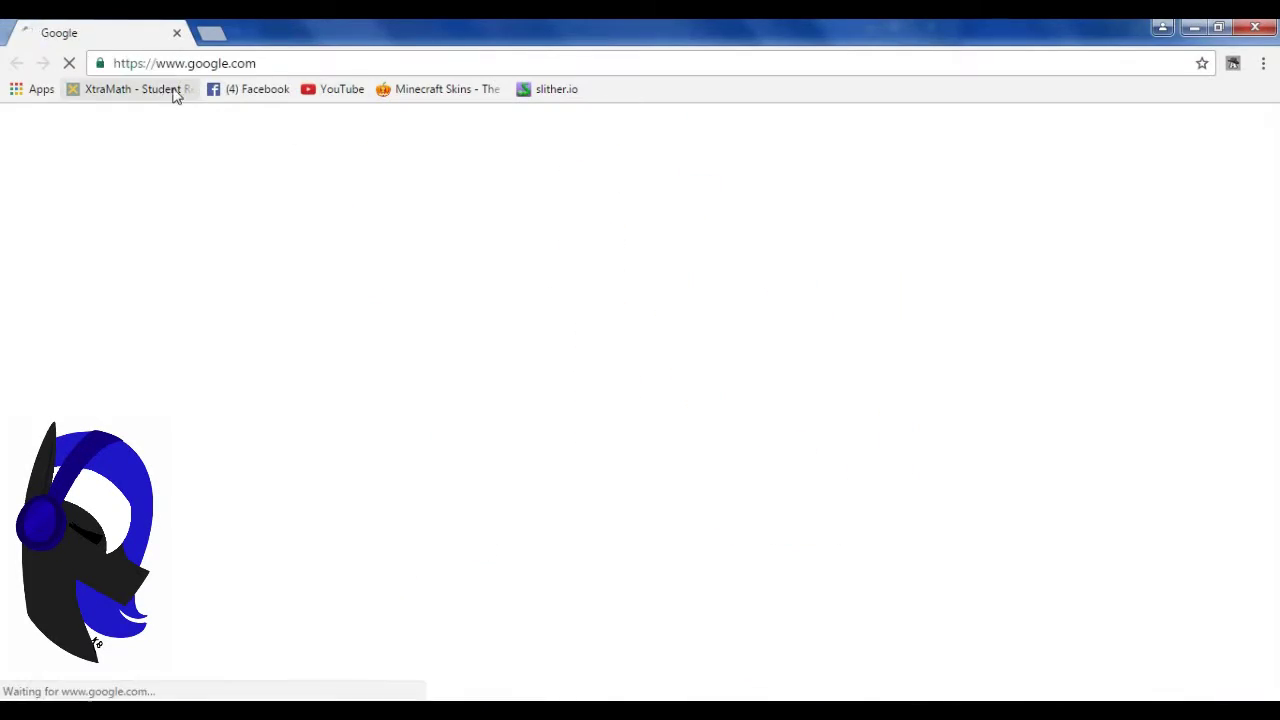
# - In Chrome, open the "Lil somthin, somethin (with music)" live stream on YouTube and reload the page
pyautogui.click(350, 90)
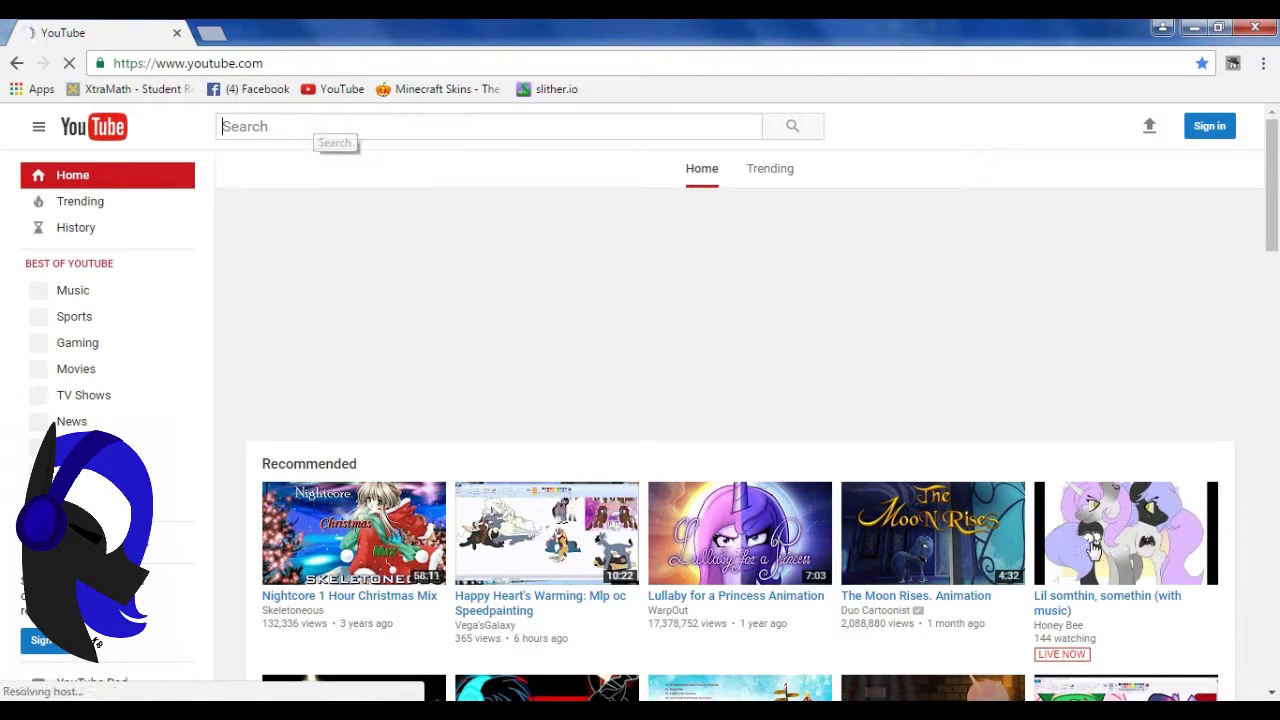
pyautogui.click(1095, 548)
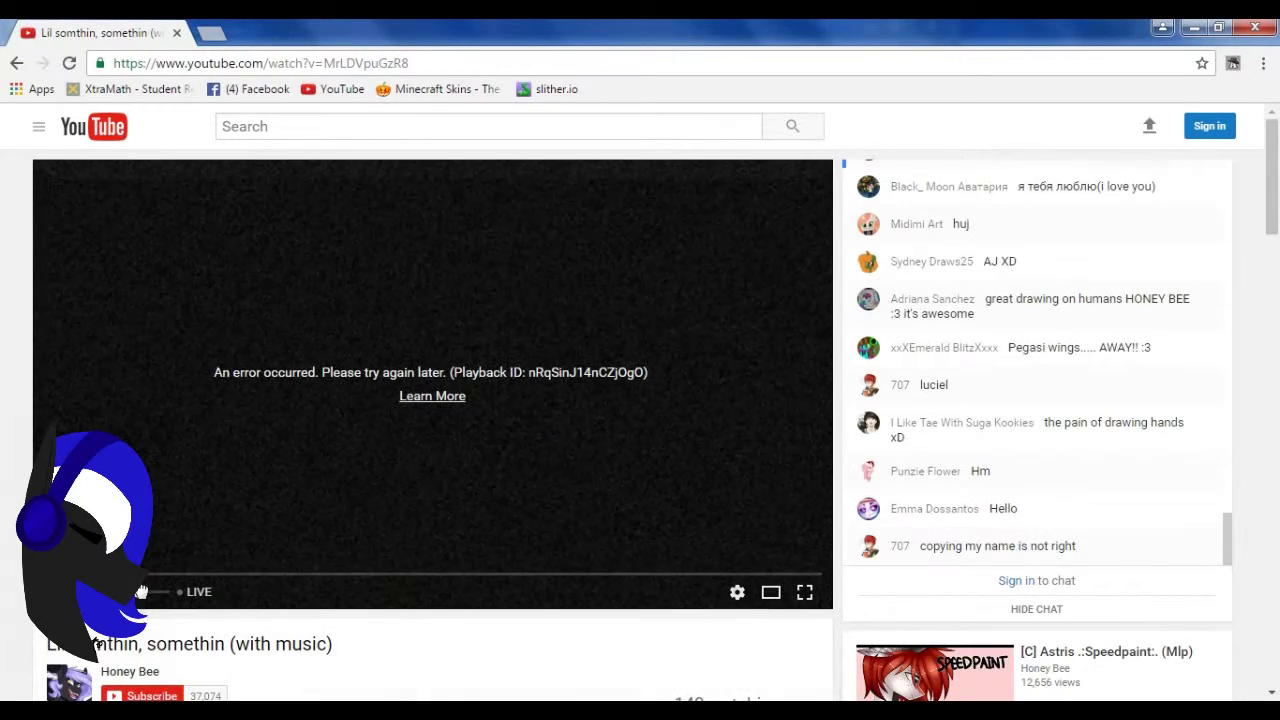
pyautogui.click(69, 63)
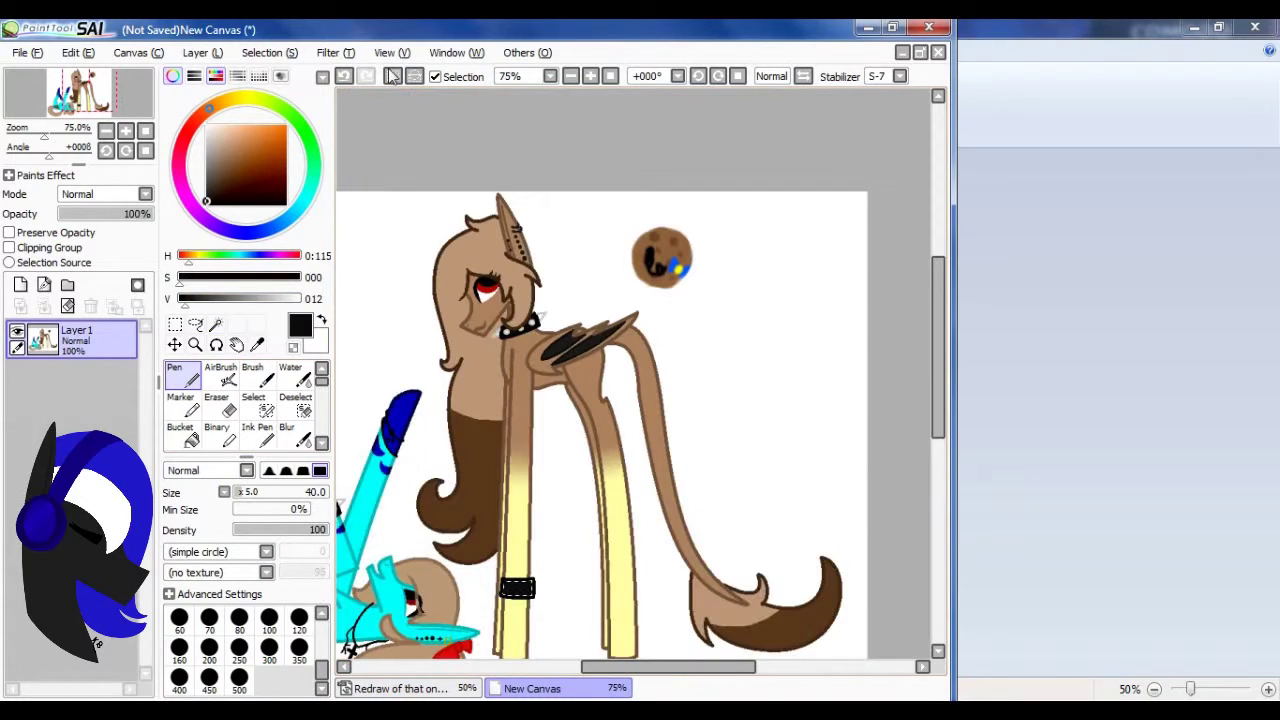
# - Back in PaintTool SAI, draw a light grey spike on the right side of the black leg cuff on a new layer with the Binary pen at size 4
pyautogui.scroll(5, 524, 430)
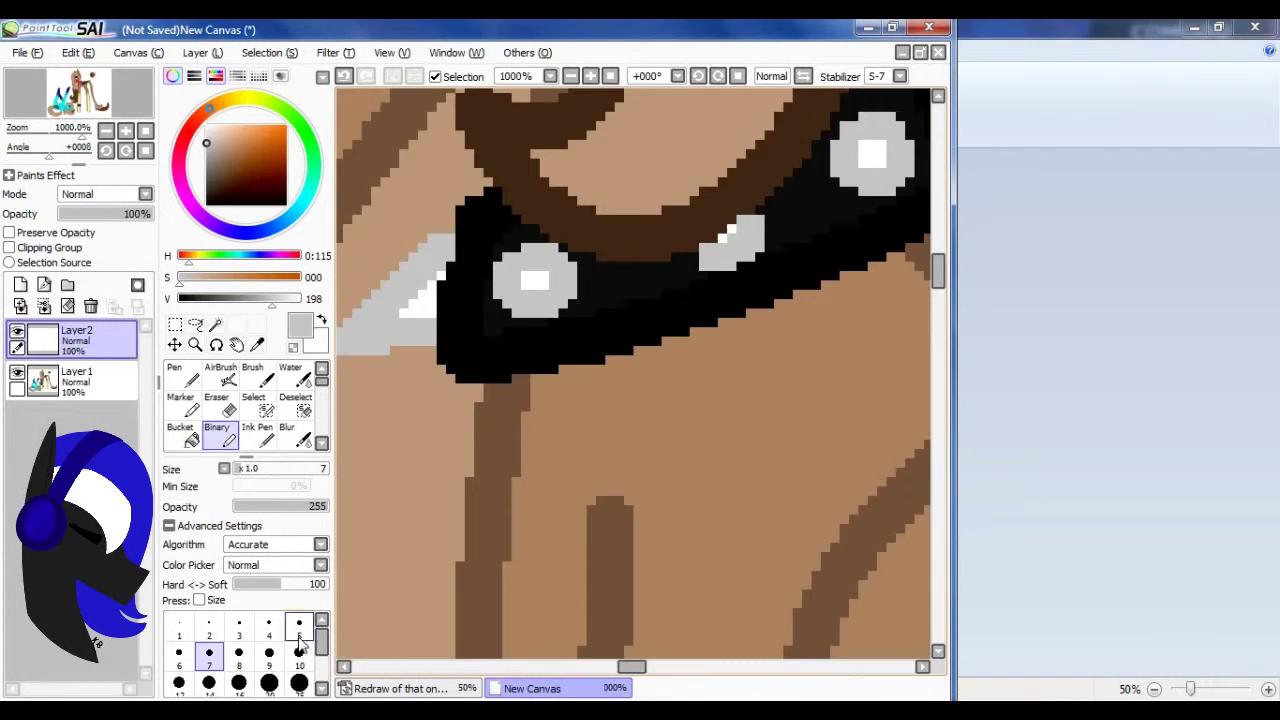
pyautogui.scroll(-4, 540, 400)
pyautogui.press('[')
pyautogui.press('[')
pyautogui.press('[')
pyautogui.scroll(4, 570, 350)
pyautogui.scroll(-1, 584, 324)
pyautogui.scroll(-2, 584, 324)
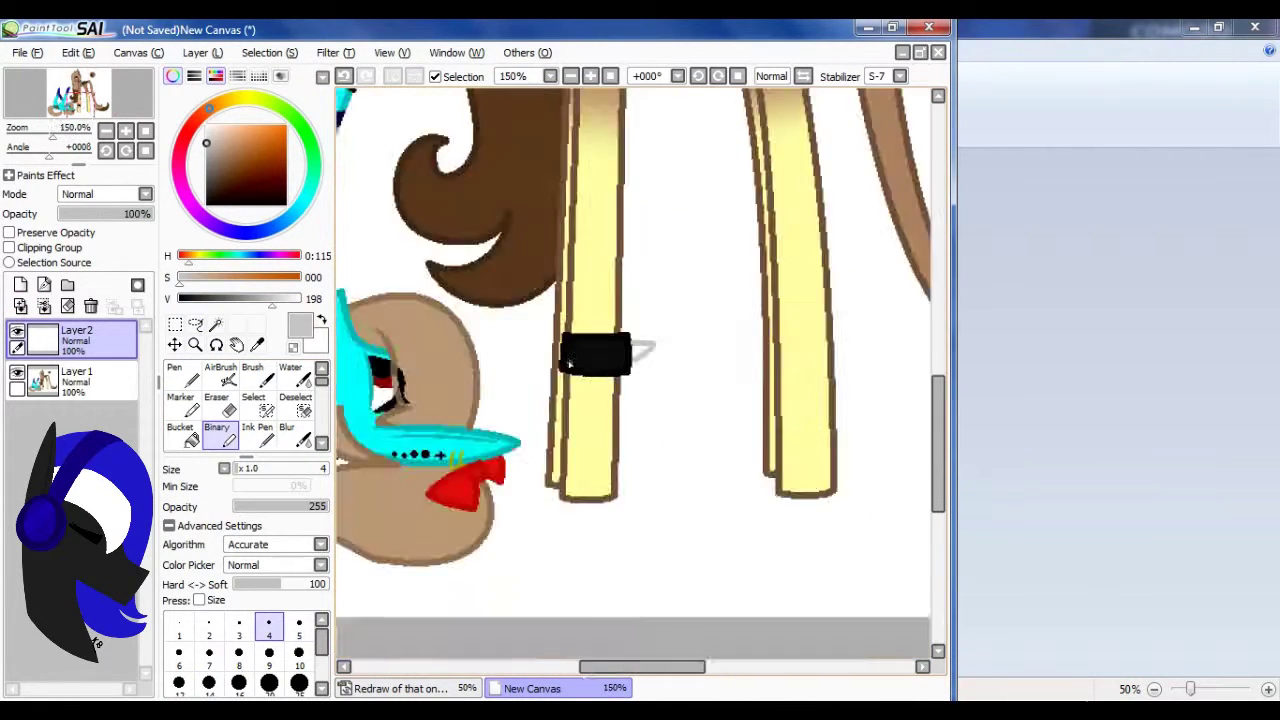
# - Add a light grey spike with a white inside to the leg cuff's left side and three round studs across the cuff
pyautogui.scroll(3, 471, 343)
pyautogui.scroll(-1, 636, 344)
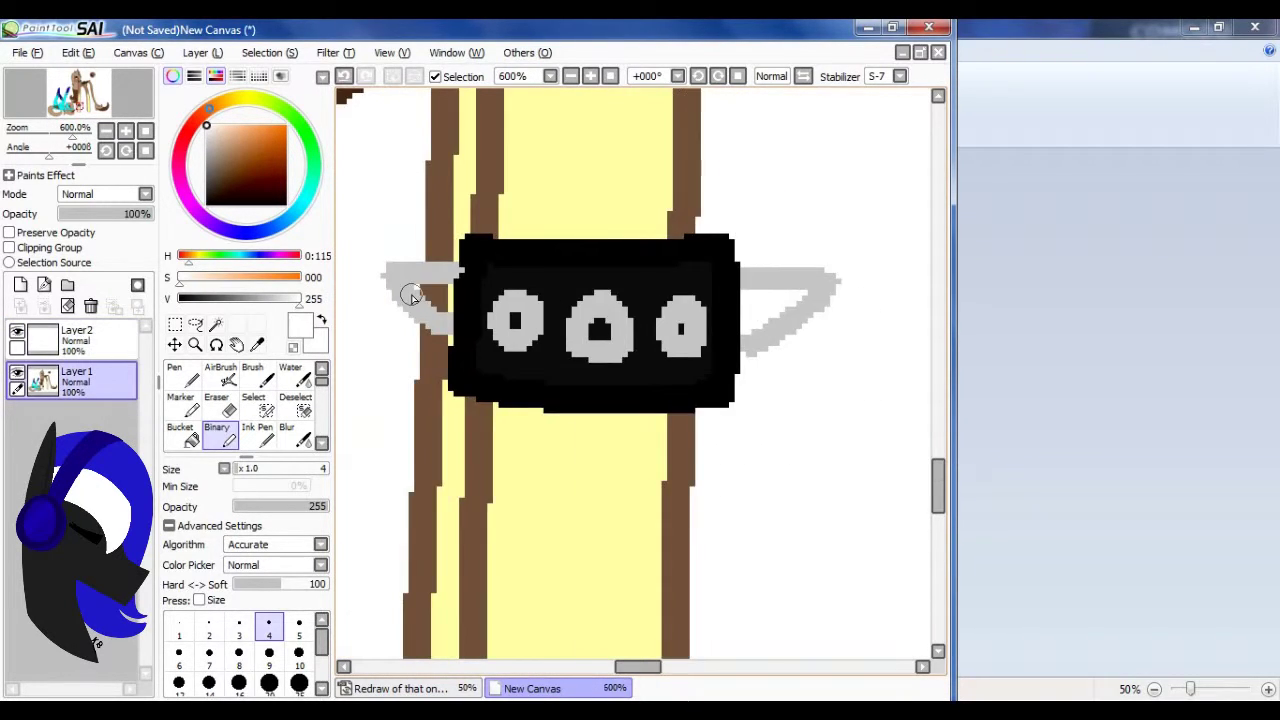
pyautogui.click(490, 290)
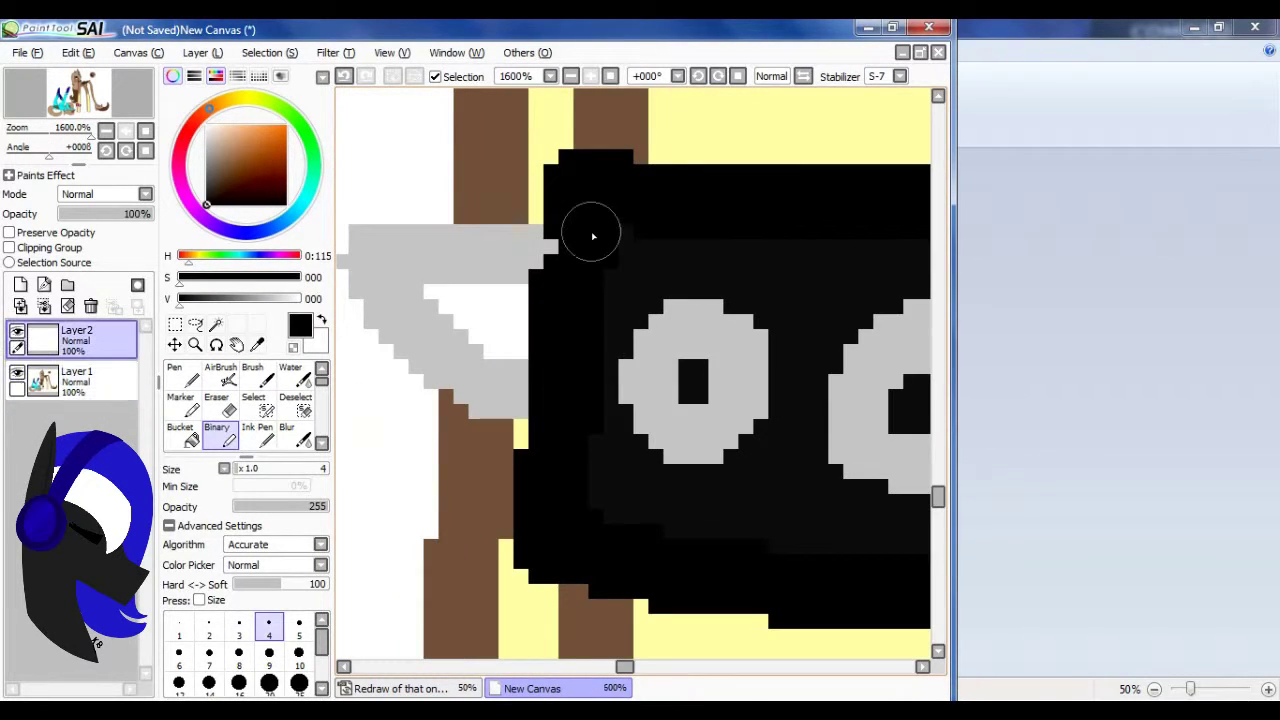
pyautogui.scroll(-2, 455, 372)
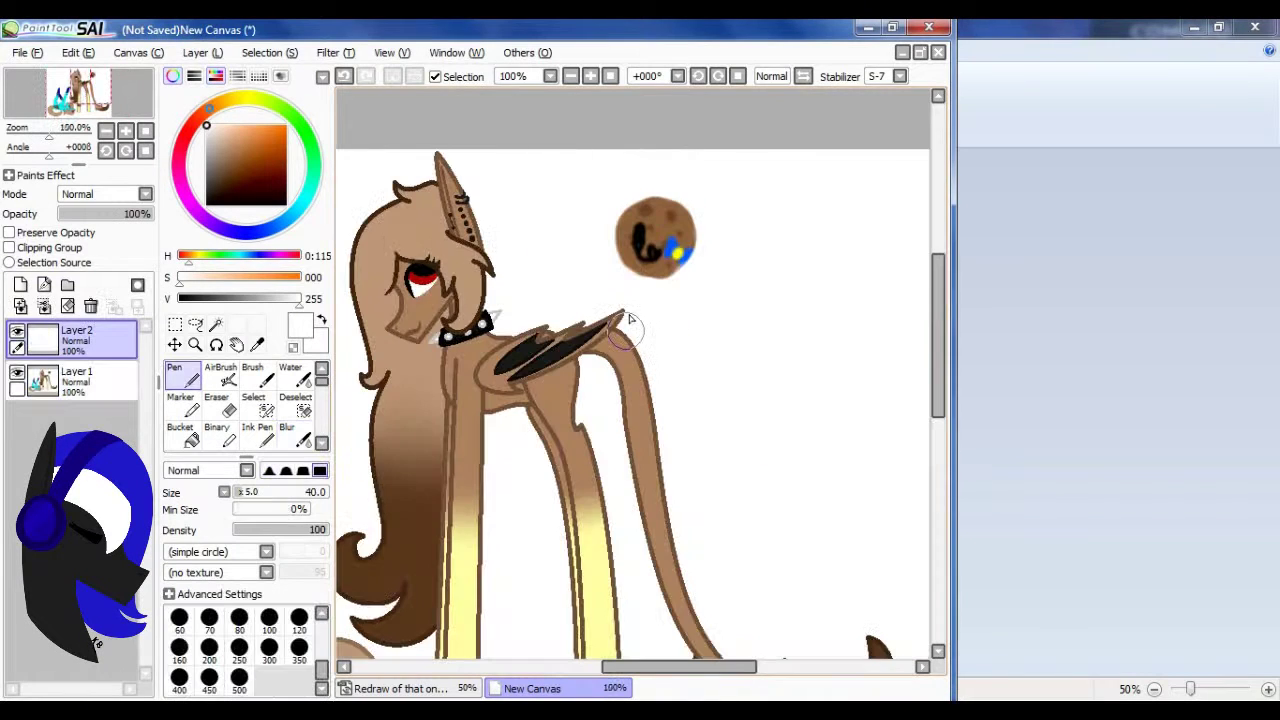
# - Outline the cookie mark on Layer2 with a size 10 pen in its own brown and fill the disc
pyautogui.scroll(4, 657, 197)
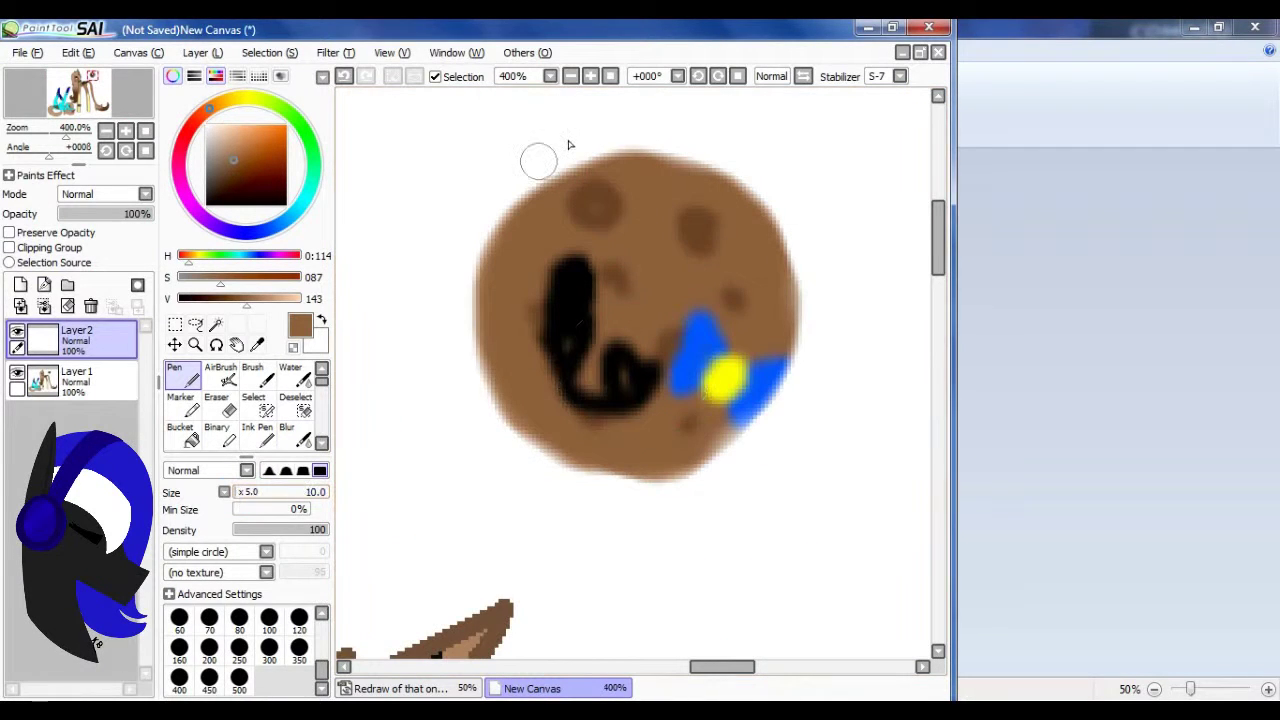
pyautogui.scroll(1, 475, 256)
pyautogui.scroll(1, 457, 337)
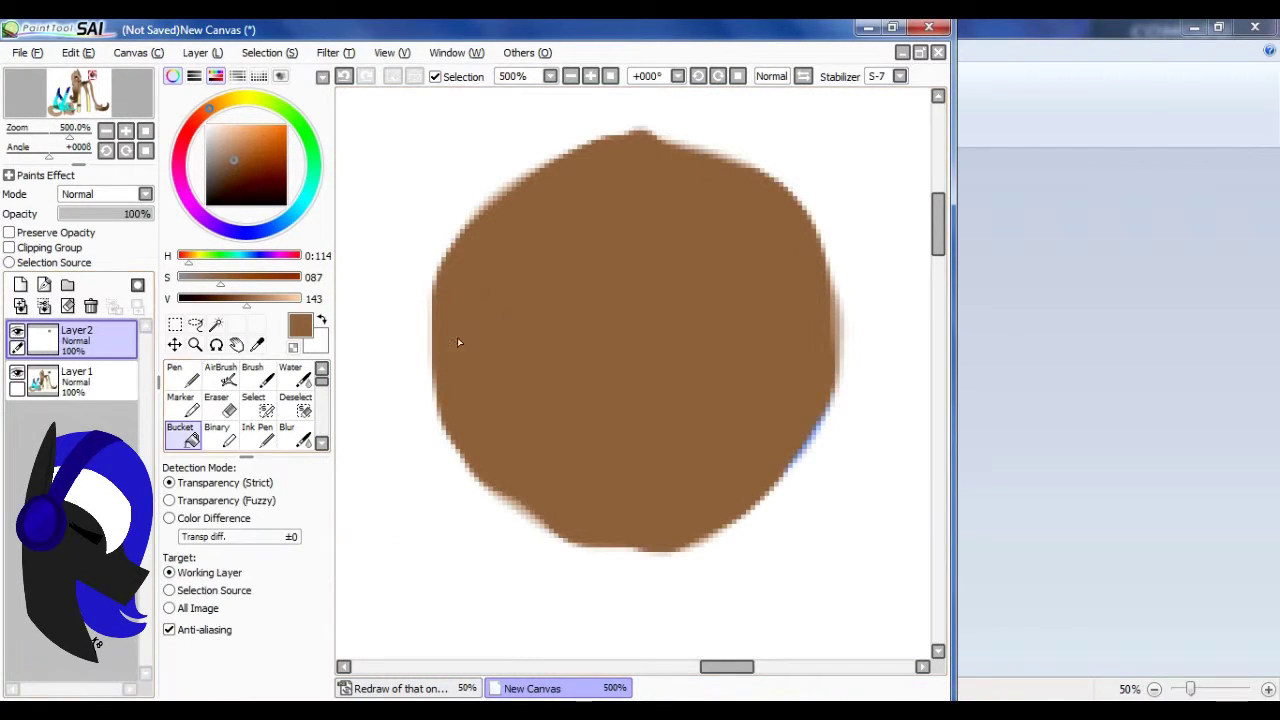
# - Clean up the brown disc's edge with the Eraser and lower Layer2's opacity to 31%
pyautogui.press('e')
pyautogui.scroll(-2, 643, 214)
pyautogui.scroll(2, 643, 214)
pyautogui.moveTo(150, 214); pyautogui.dragTo(86, 222)
# - On a new layer, trace the cookie mark's two blue shapes in the sampled blue with a size 5 pen
pyautogui.scroll(3, 714, 457)
pyautogui.keyDown('alt'); pyautogui.click(714, 457); pyautogui.keyUp('alt')
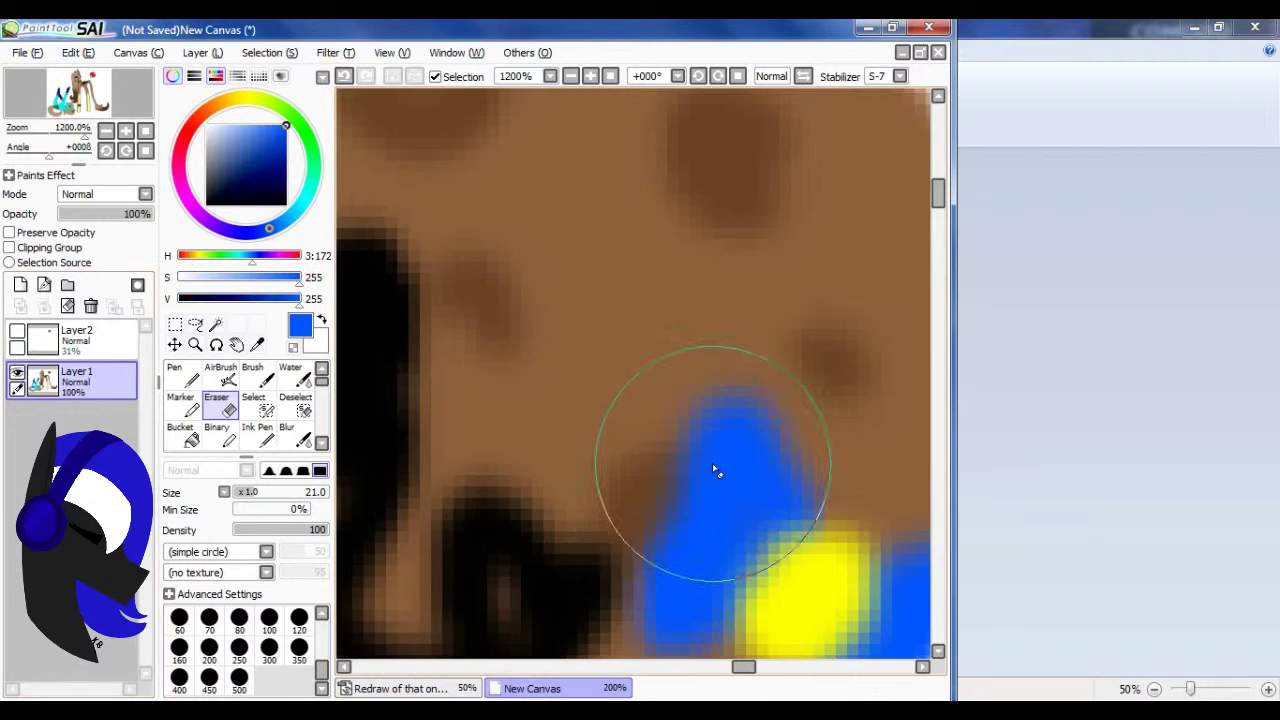
pyautogui.click(20, 285)
pyautogui.click(182, 375)
pyautogui.scroll(2, 640, 380)
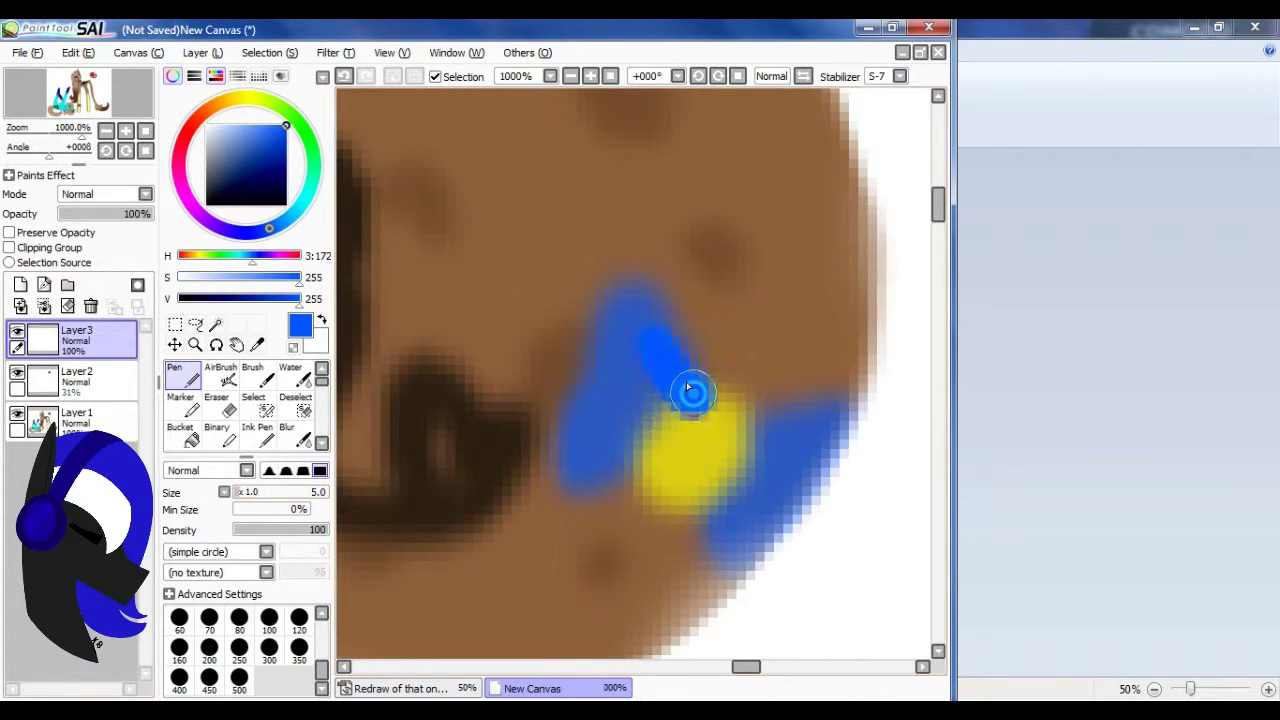
pyautogui.moveTo(749, 371)
pyautogui.mouseDown()
pyautogui.moveTo(677, 514)
pyautogui.moveTo(700, 430)
pyautogui.mouseUp()
# - Paint the yellow oval between the two blue shapes with the sampled yellow
pyautogui.keyDown('alt'); pyautogui.click(651, 400); pyautogui.keyUp('alt')
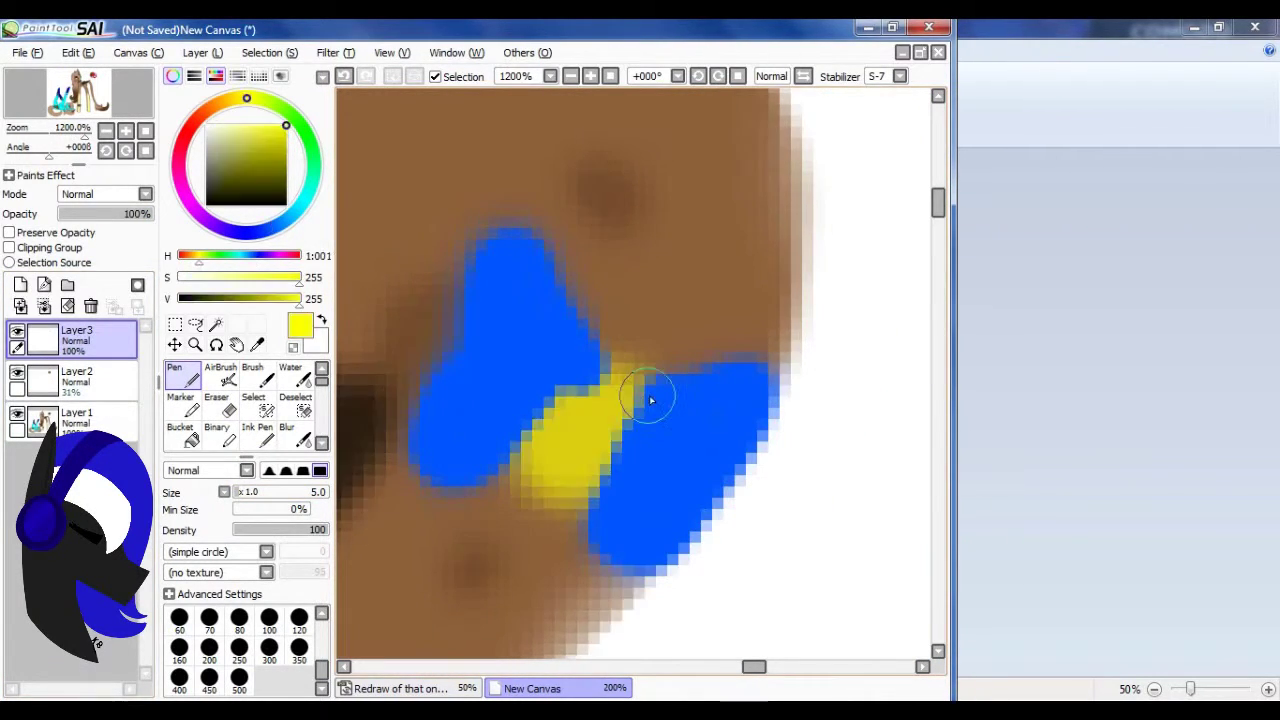
pyautogui.scroll(-5, 651, 400)
pyautogui.scroll(1, 713, 425)
# - Trace the cookie mark's round spots on Layer2 in the sampled darker brown with a size 5 pen
pyautogui.keyDown('alt'); pyautogui.click(543, 357); pyautogui.keyUp('alt')
pyautogui.scroll(2, 543, 357)
pyautogui.click(76, 375)
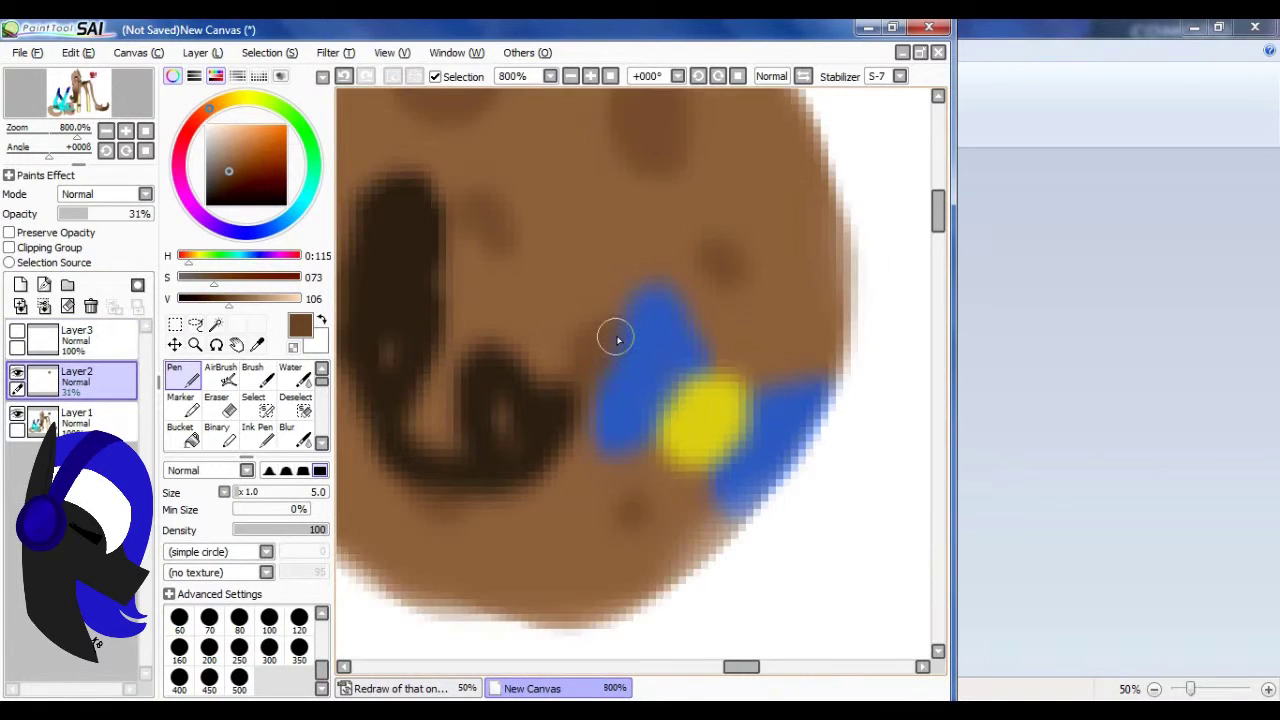
pyautogui.scroll(-1, 676, 403)
pyautogui.scroll(2, 676, 403)
pyautogui.moveTo(700, 300); pyautogui.dragTo(711, 314)
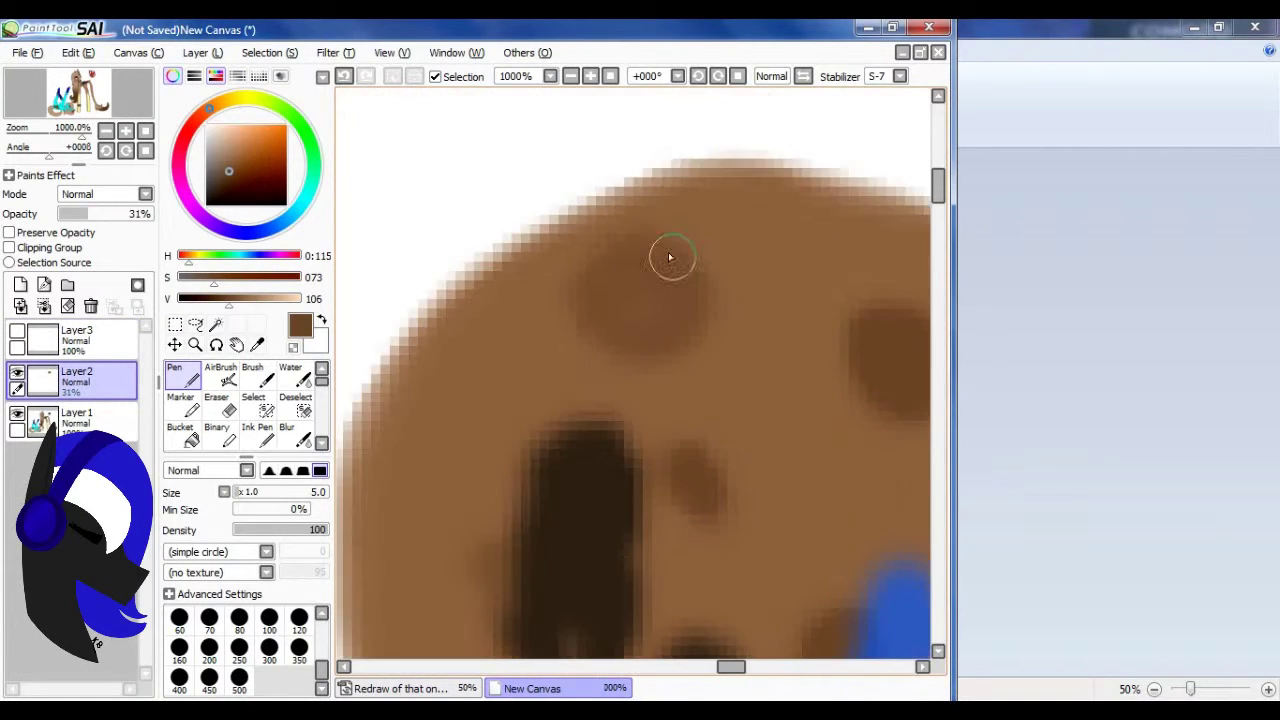
pyautogui.scroll(-2, 666, 257)
pyautogui.scroll(2, 677, 406)
pyautogui.scroll(-1, 629, 394)
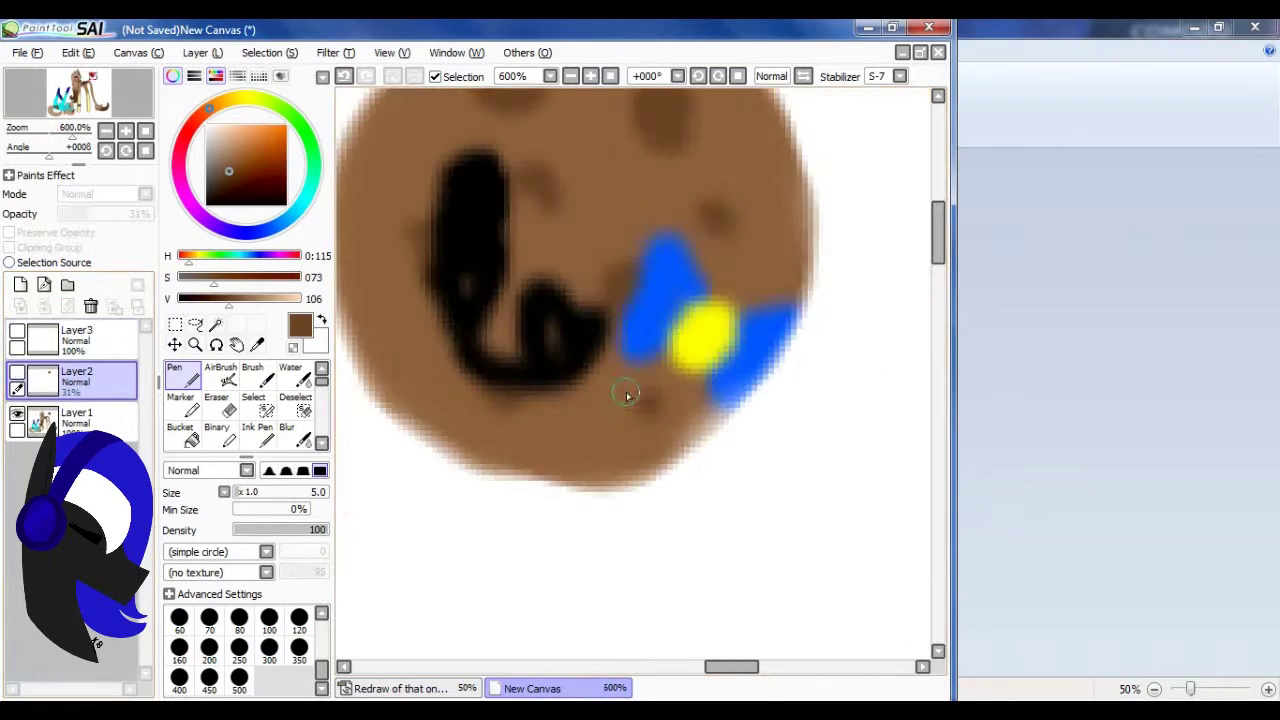
# - Trace the cookie mark's hooked shape in black on Layer2 and set the layer's opacity back to 100%
pyautogui.click(108, 383)
pyautogui.scroll(1, 609, 509)
pyautogui.moveTo(540, 222); pyautogui.dragTo(494, 316)
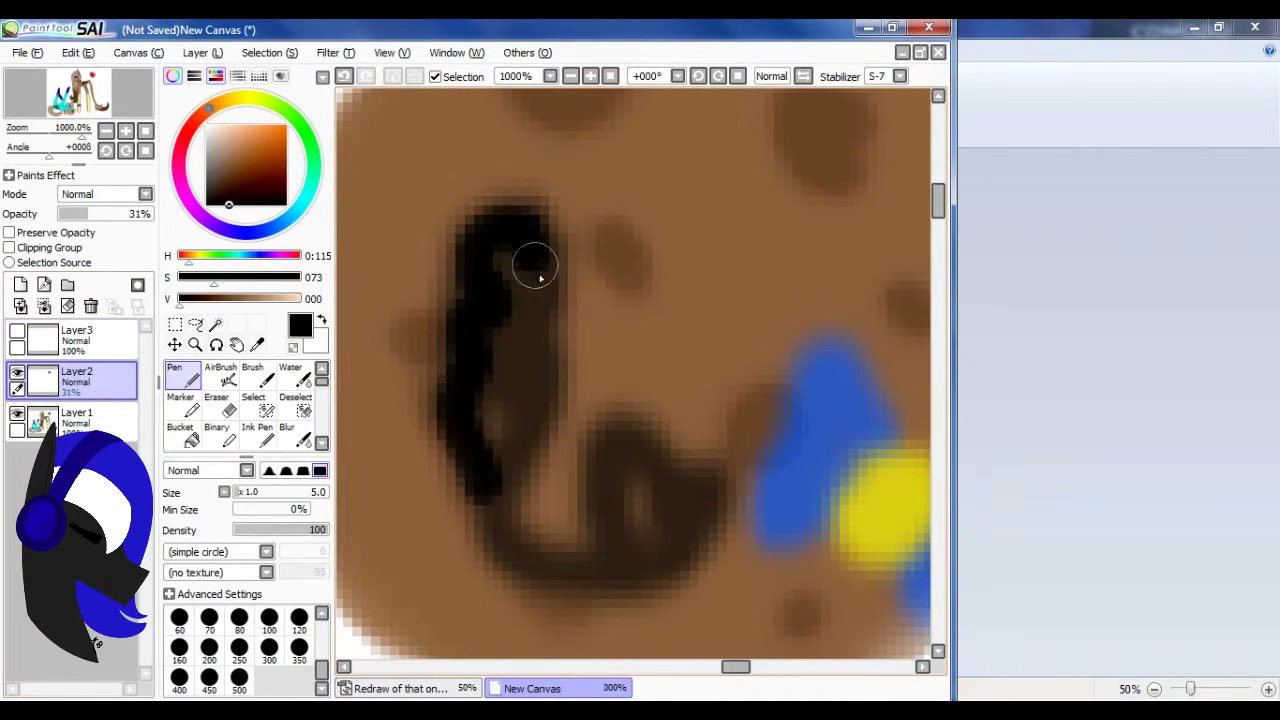
pyautogui.scroll(-6, 624, 545)
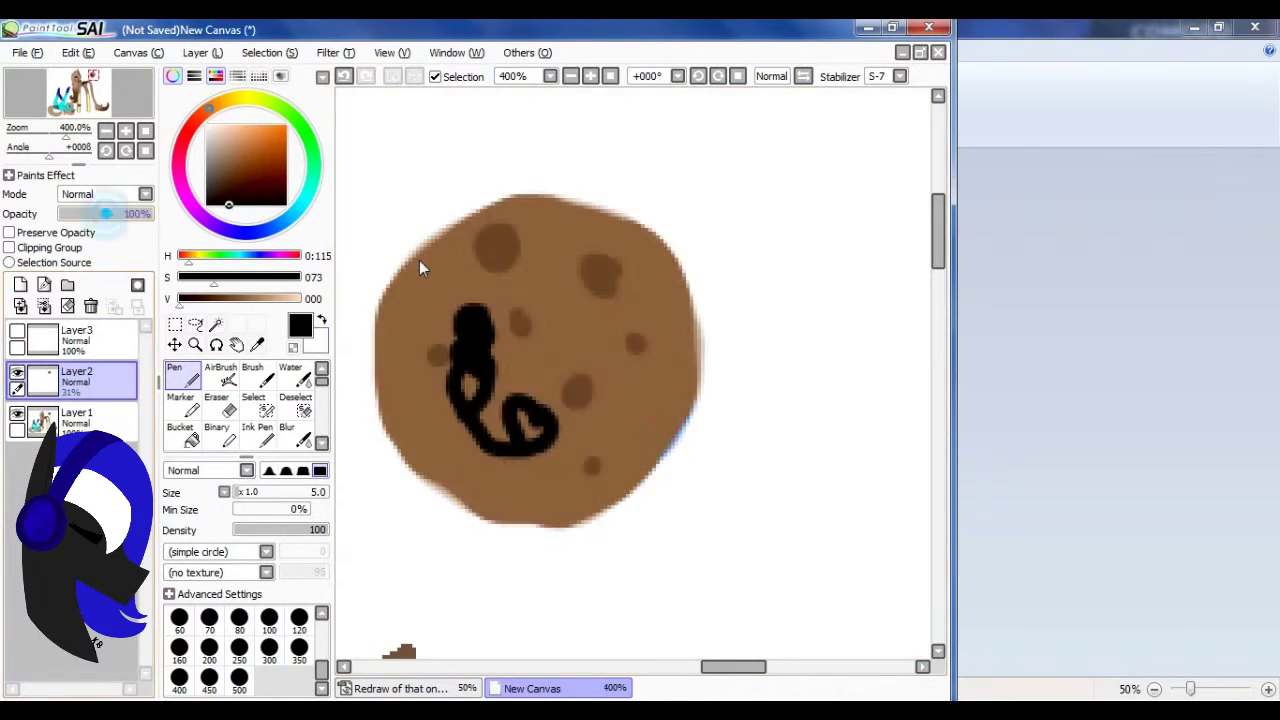
# - Select the finished cookie mark, then shrink, rotate and place it on the standing pony's hip
pyautogui.press('m')
pyautogui.moveTo(545, 177); pyautogui.dragTo(703, 313)
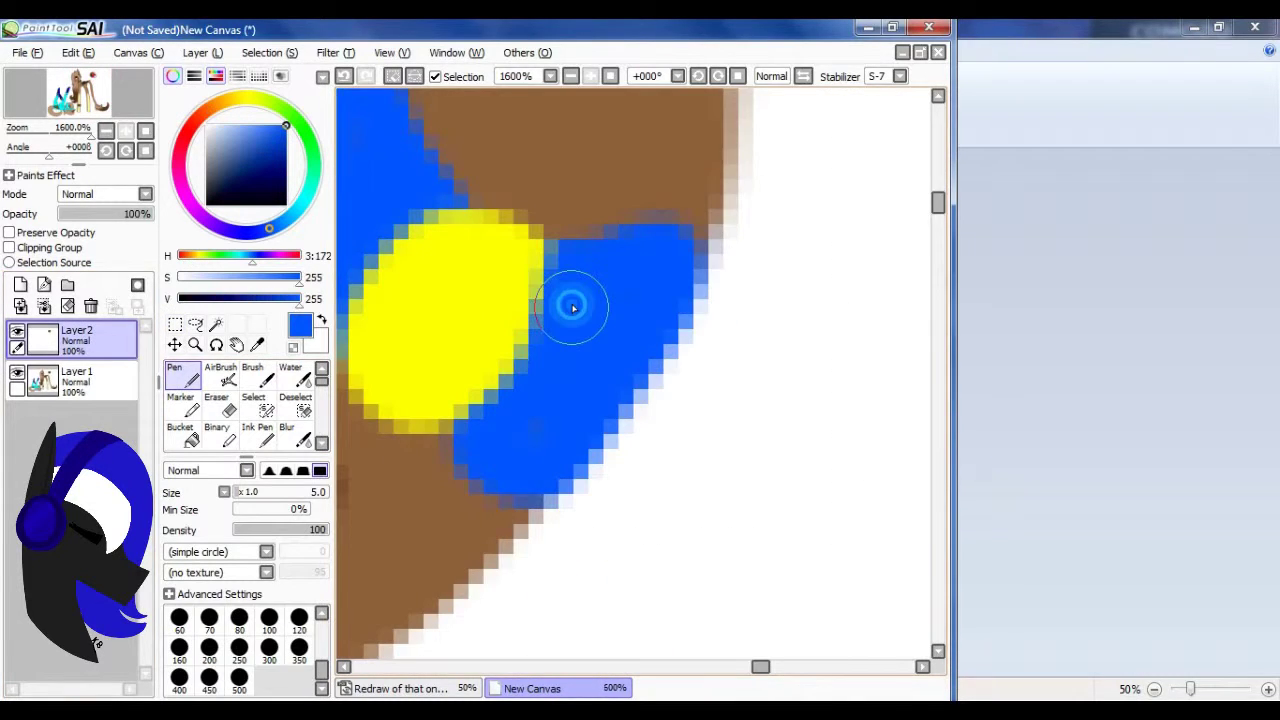
pyautogui.scroll(-5, 560, 340)
pyautogui.hotkey('ctrl', 't')
pyautogui.moveTo(563, 337); pyautogui.dragTo(586, 349)
pyautogui.scroll(2, 598, 285)
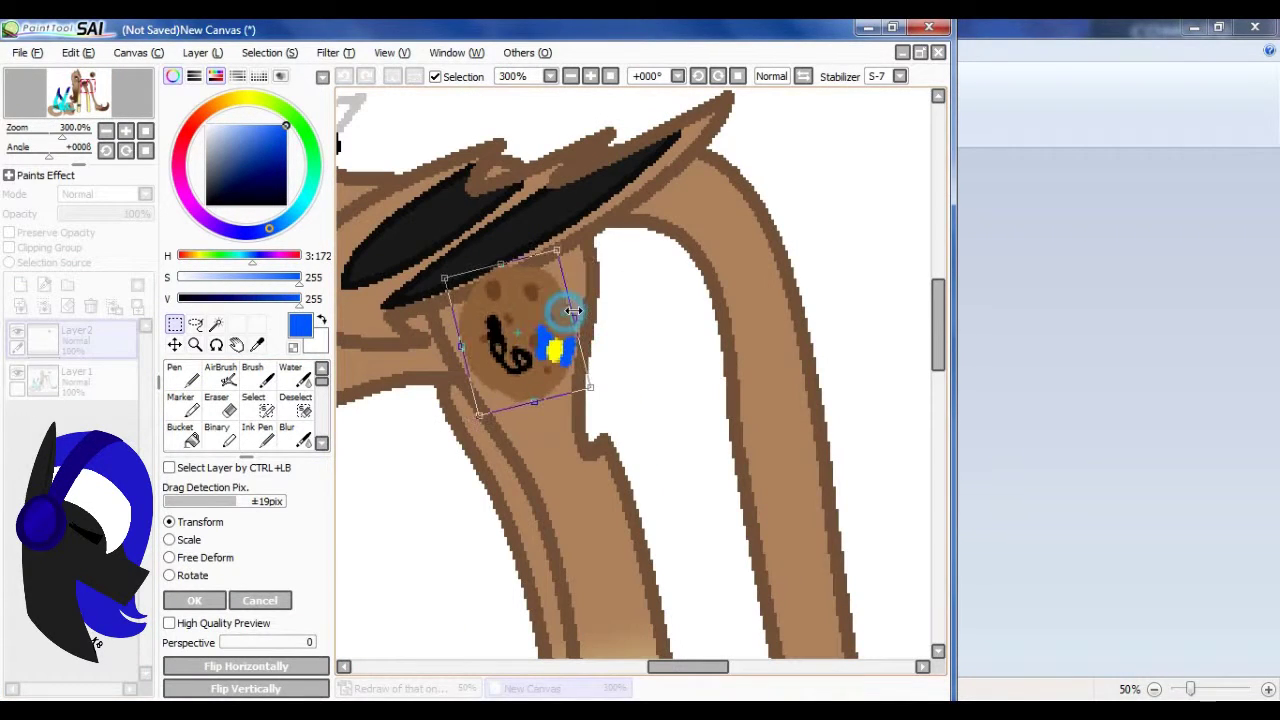
pyautogui.press('Return')
# - Use the Magic Wand and a size 21 eraser to trim the cookie mark to the hip, and merge it into Layer1
pyautogui.scroll(2, 573, 375)
pyautogui.press('w')
pyautogui.click(638, 233)
pyautogui.press('e')
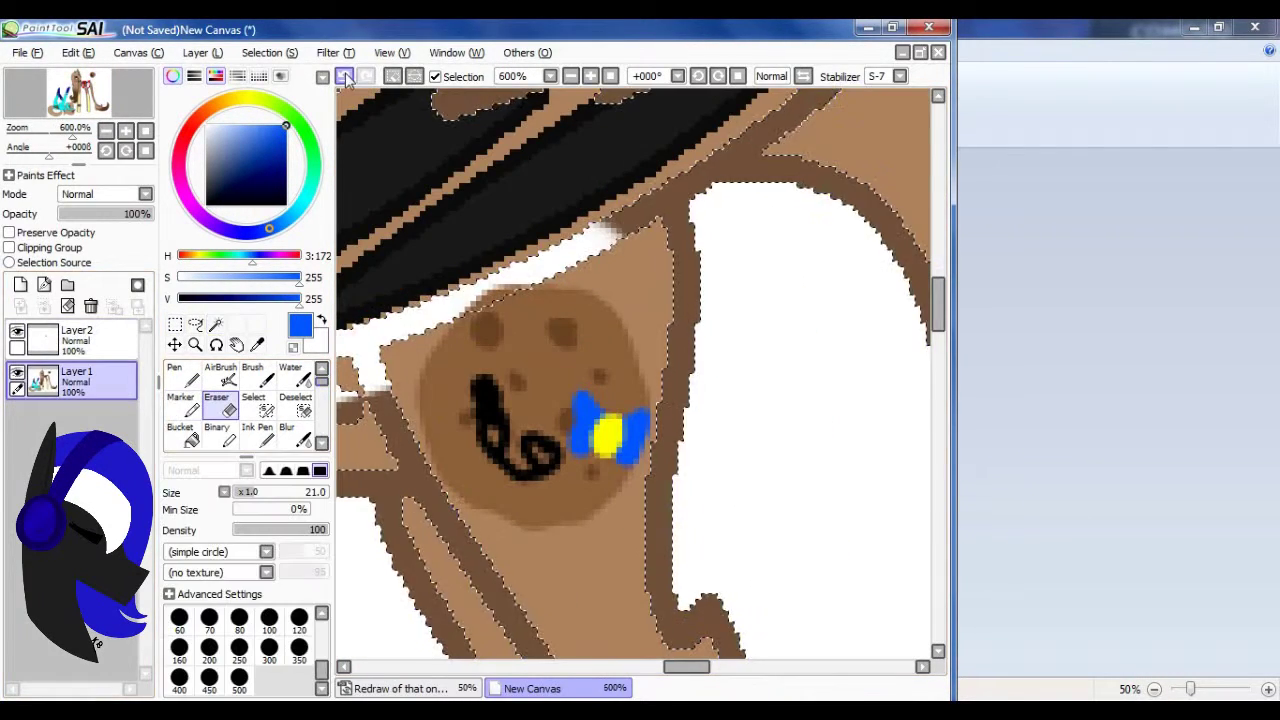
pyautogui.scroll(-8, 490, 312)
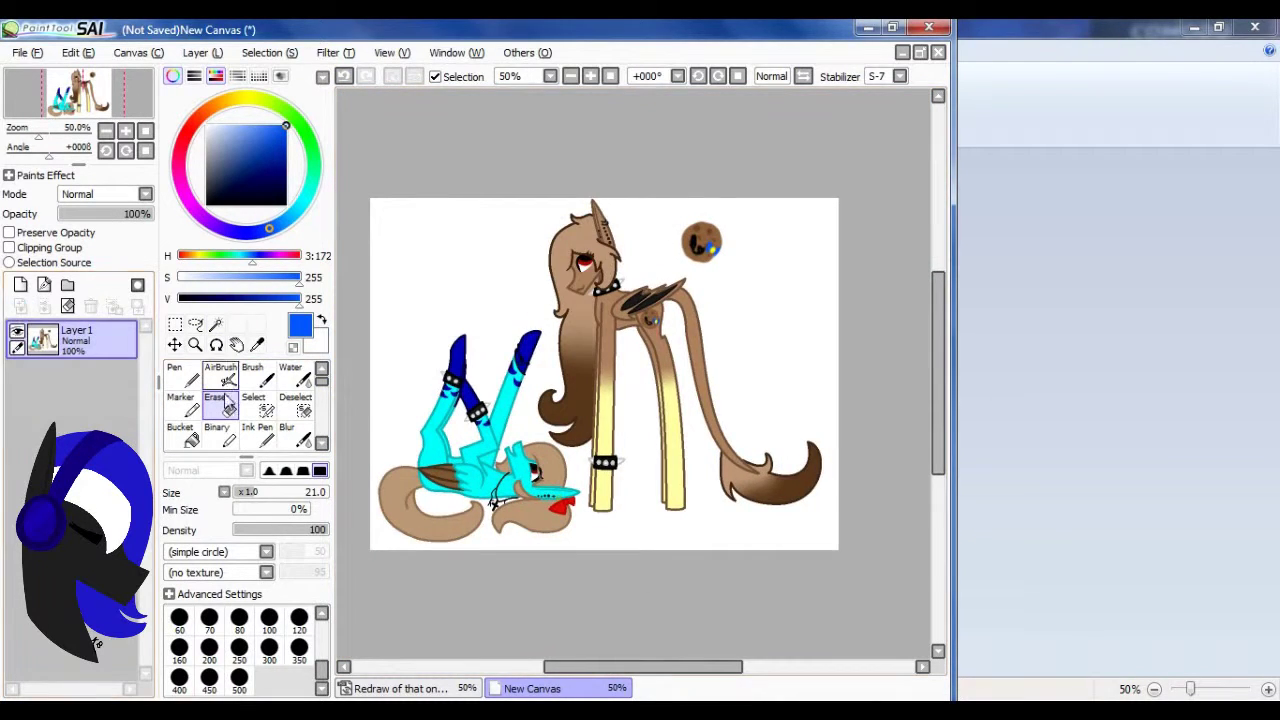
# - Select the light blue areas of the lying pony's body and legs with the Magic Wand
pyautogui.scroll(2, 600, 380)
pyautogui.scroll(-3, 620, 400)
pyautogui.scroll(1, 637, 409)
pyautogui.scroll(2, 517, 428)
pyautogui.press('w')
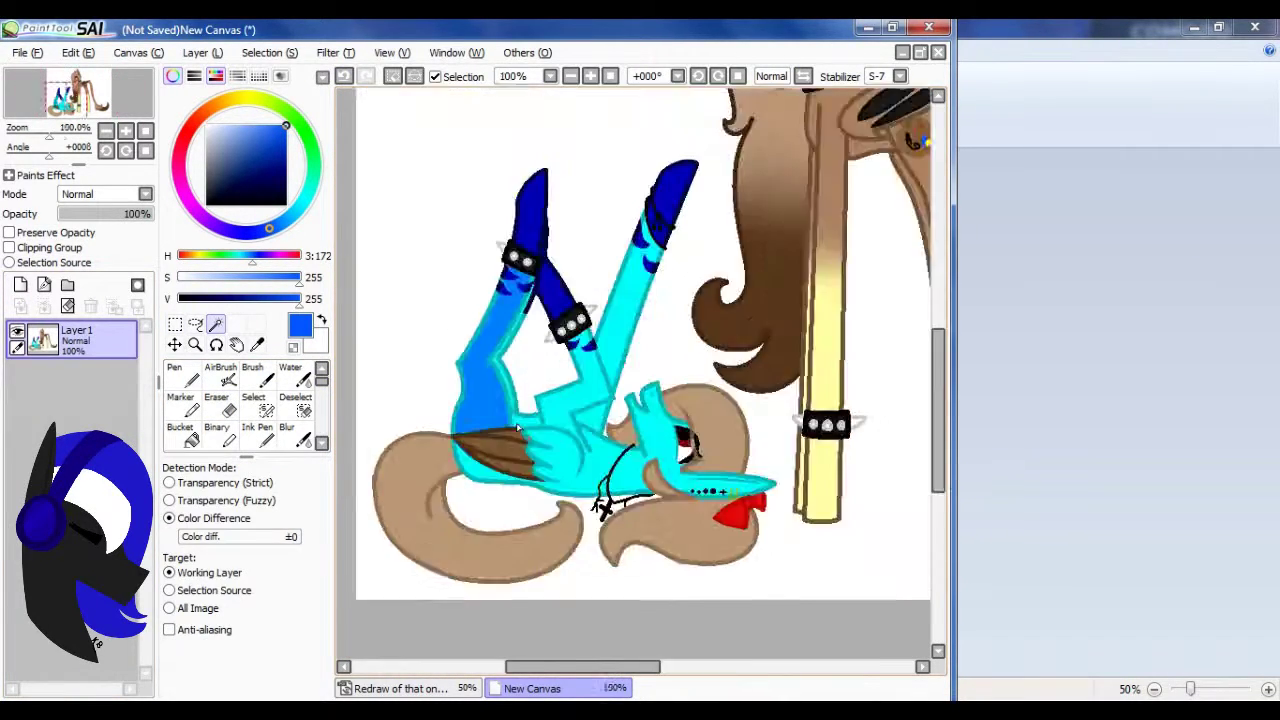
pyautogui.scroll(3, 517, 428)
pyautogui.scroll(-3, 600, 400)
# - Add the standing pony's legs and body to the selection, using a Magic Wand colour difference of ±15 for the gradients
pyautogui.click(702, 390)
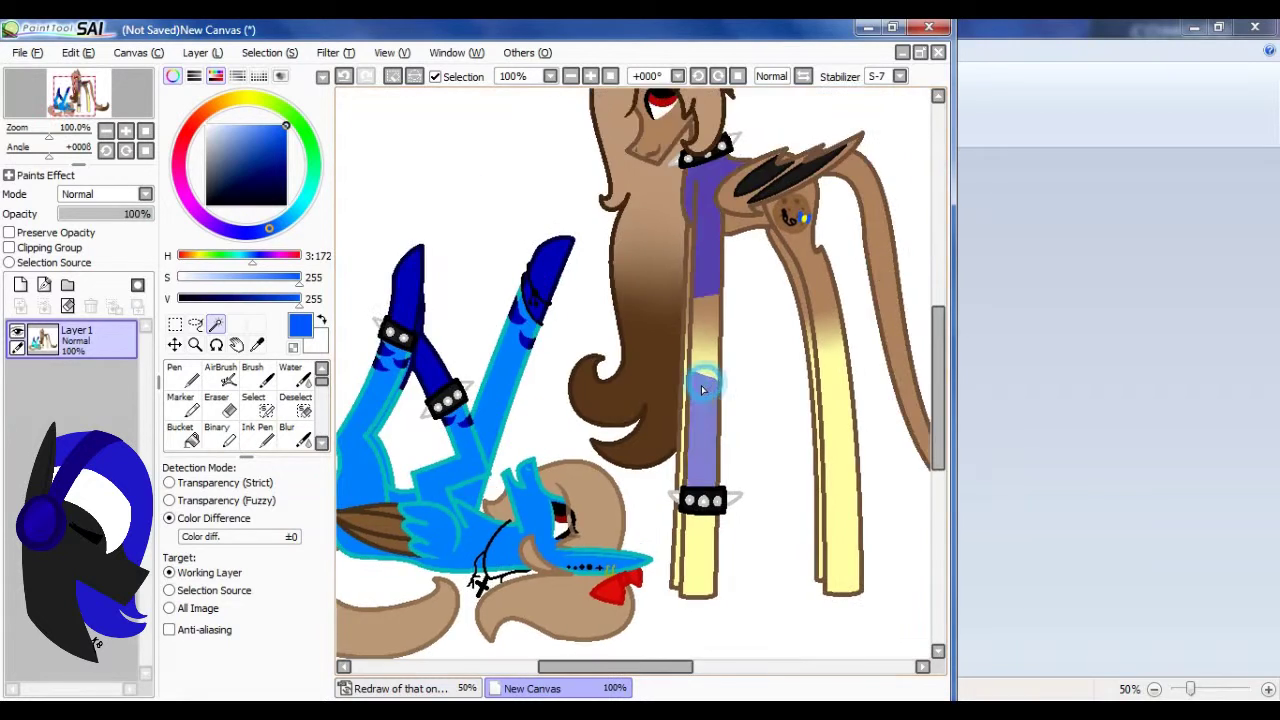
pyautogui.scroll(2, 702, 390)
pyautogui.scroll(-1, 530, 165)
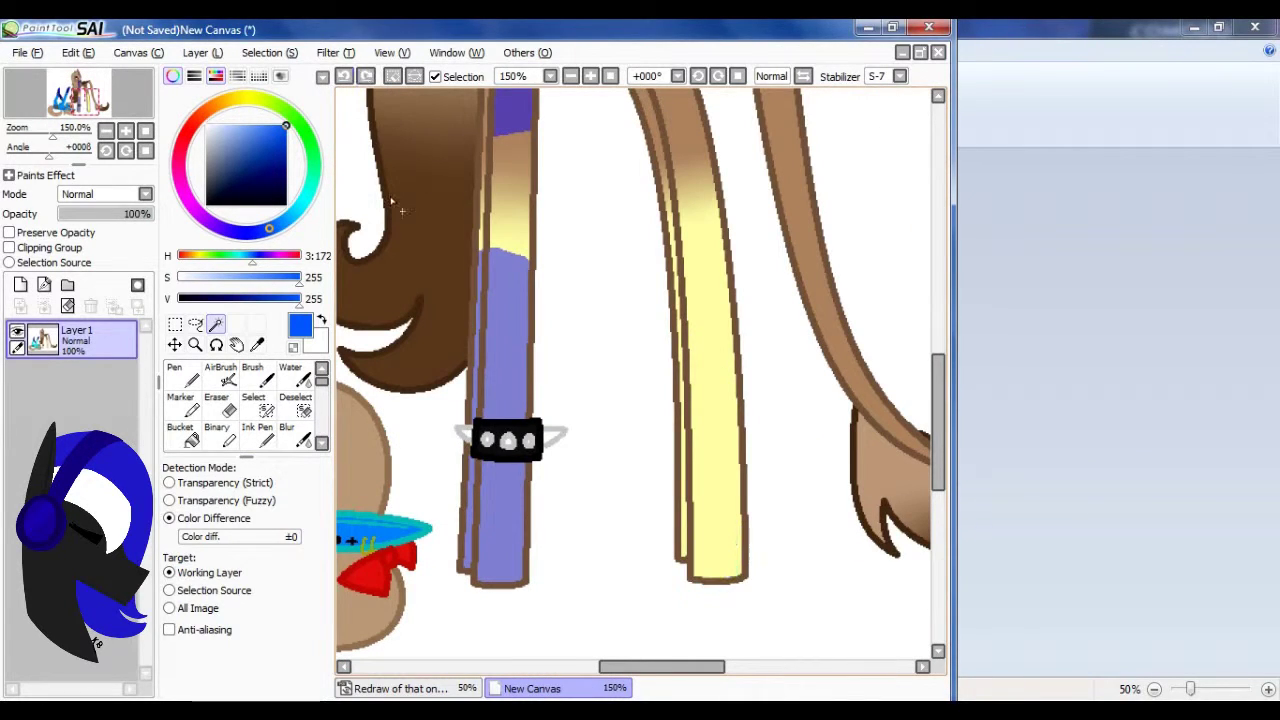
pyautogui.scroll(2, 677, 353)
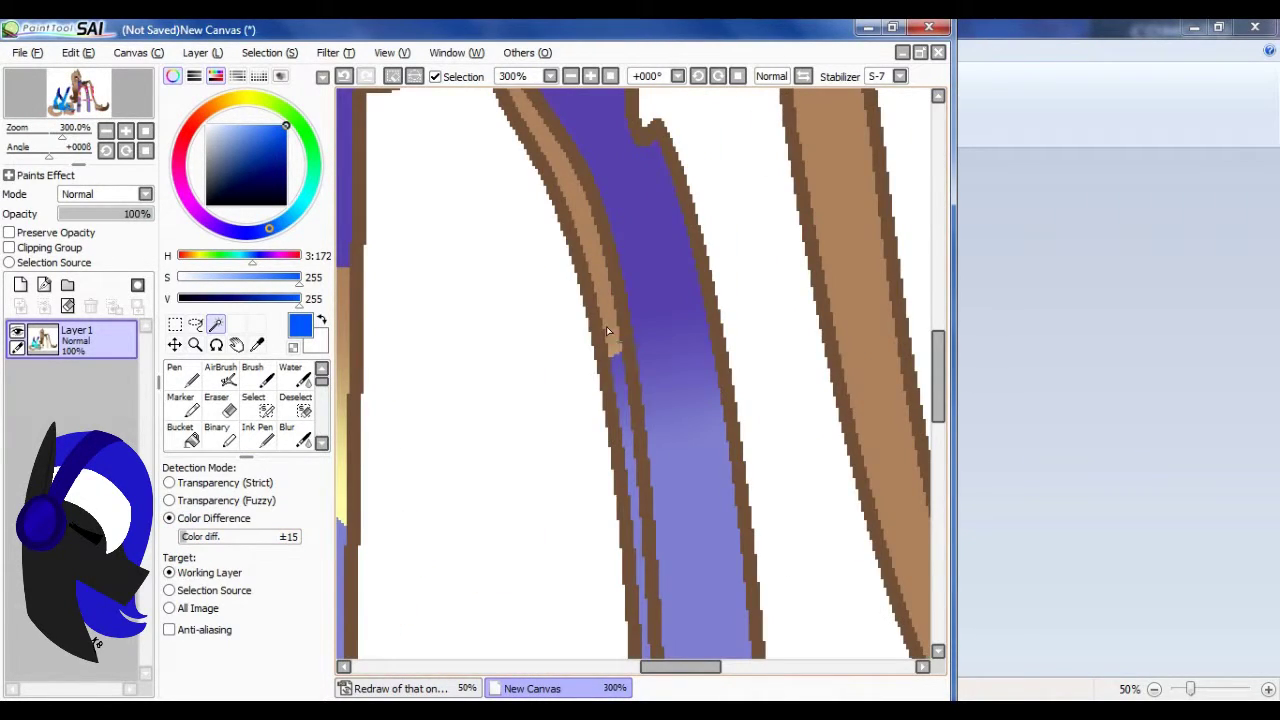
pyautogui.scroll(-2, 606, 326)
pyautogui.click(580, 394)
pyautogui.scroll(2, 580, 394)
pyautogui.scroll(-2, 730, 258)
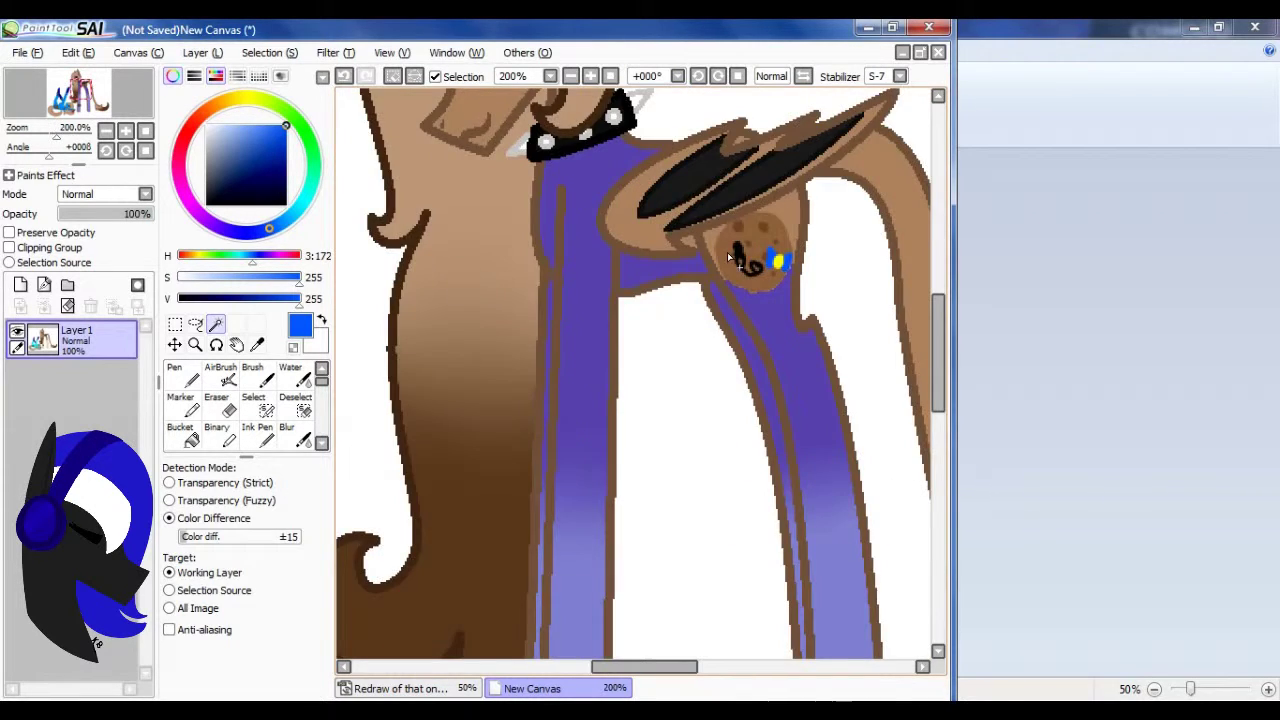
# - Paint the cookie mark on the hip into the selection with the Select brush
pyautogui.scroll(-2, 730, 258)
pyautogui.scroll(3, 614, 329)
pyautogui.scroll(1, 400, 186)
pyautogui.scroll(-1, 700, 380)
pyautogui.click(253, 403)
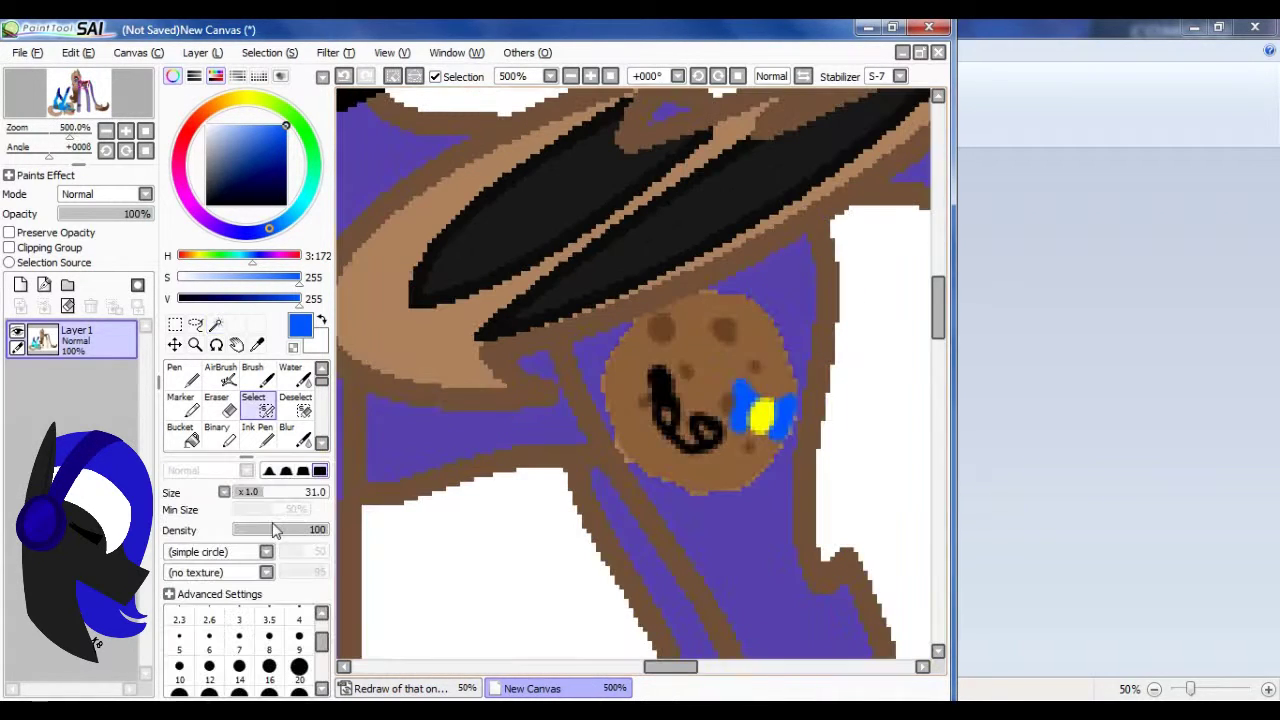
pyautogui.scroll(-5, 688, 375)
# - On a new Shade layer, airbrush dark purple shadows over both ponies' bodies and legs at size 96
pyautogui.click(20, 284)
pyautogui.scroll(2, 600, 350)
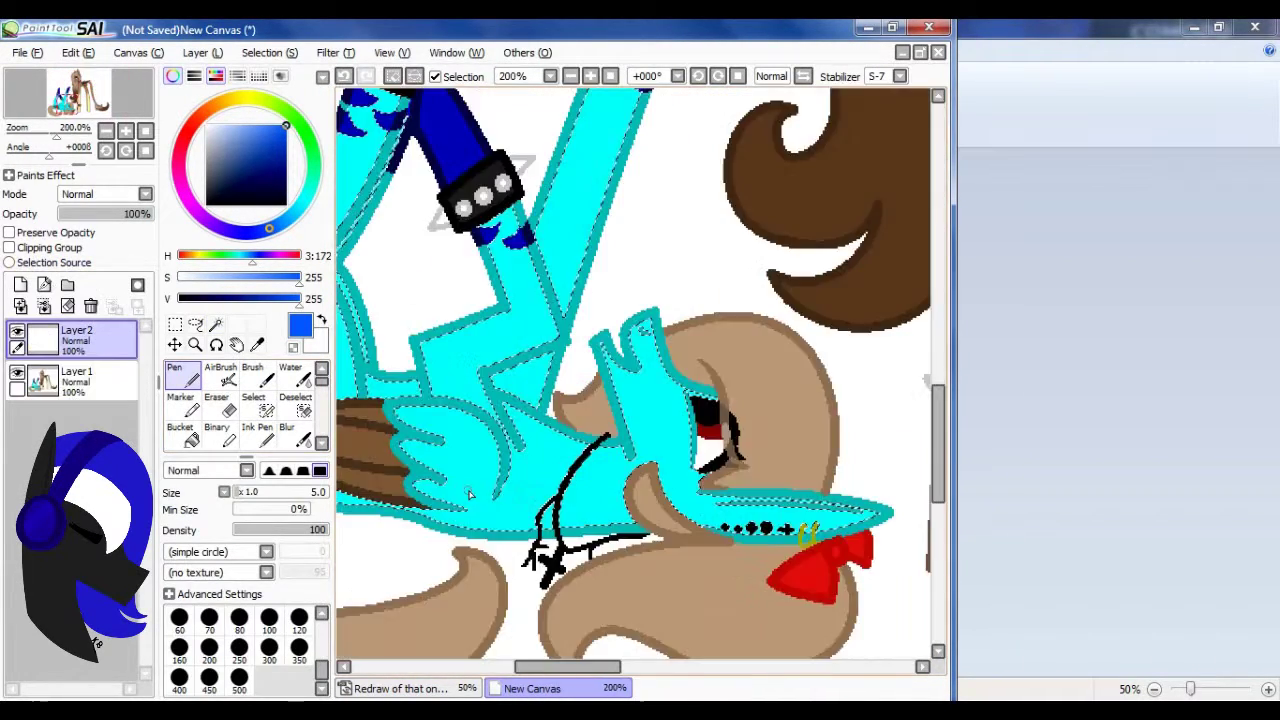
pyautogui.scroll(-3, 600, 350)
pyautogui.click(220, 375)
pyautogui.click(225, 187)
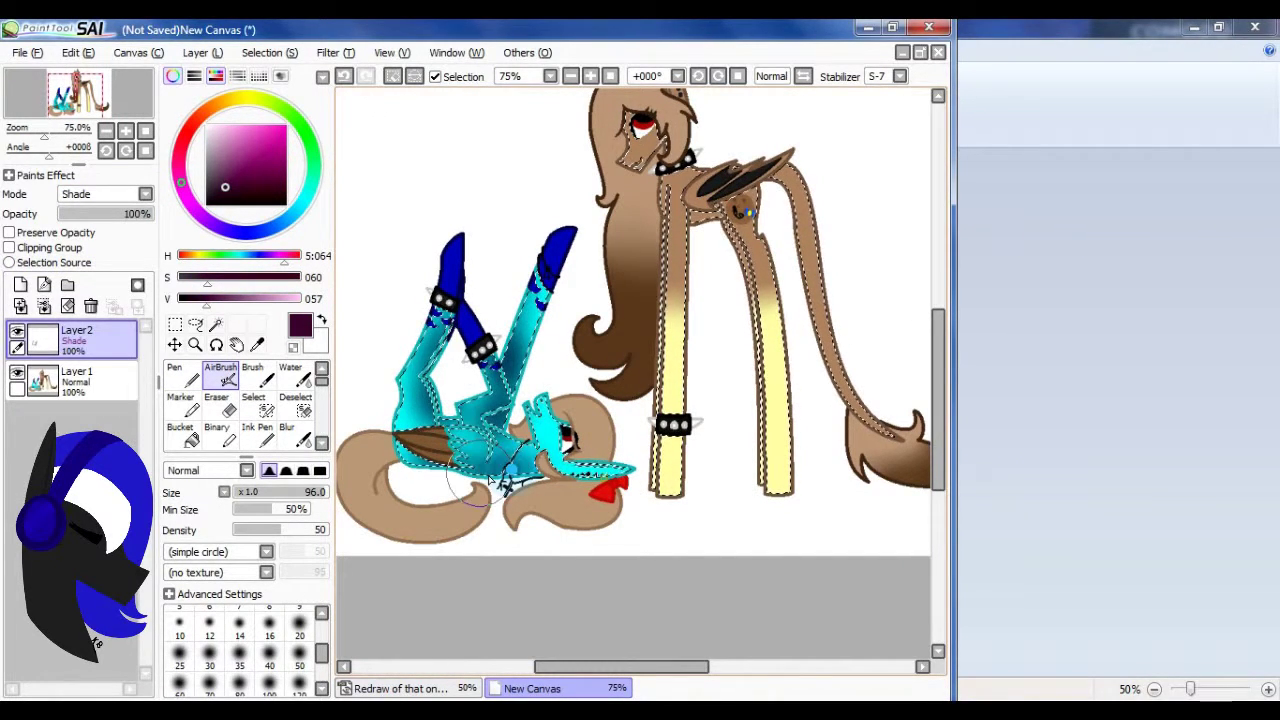
pyautogui.scroll(-1, 743, 419)
pyautogui.scroll(3, 800, 428)
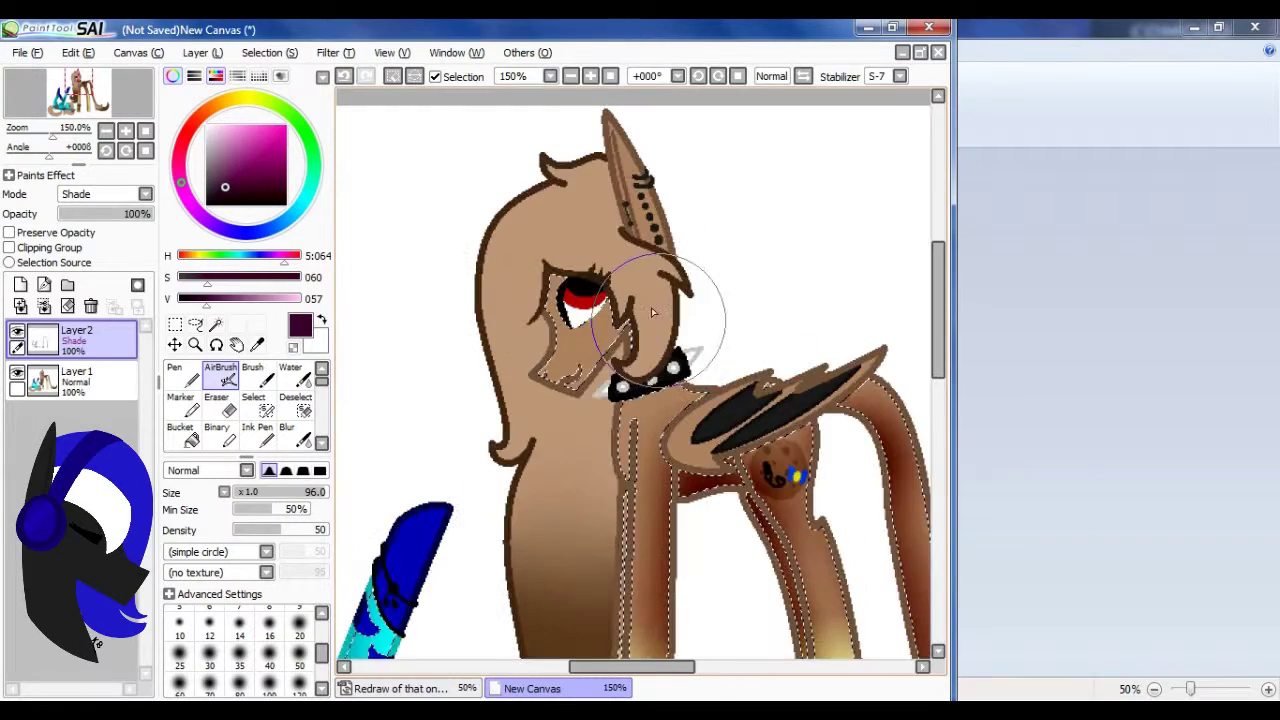
# - Add the standing pony's ear and face to the selection from Layer1 and airbrush their shadows on Layer2
pyautogui.scroll(4, 650, 294)
pyautogui.click(561, 172)
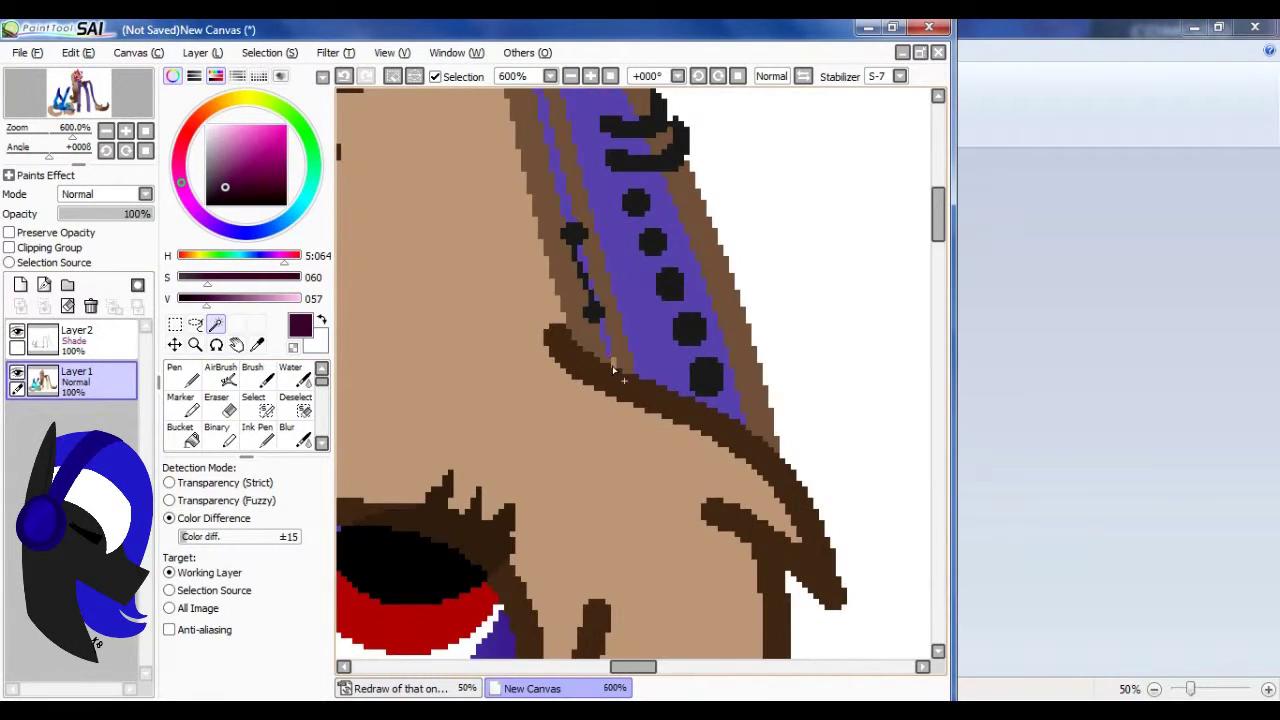
pyautogui.click(76, 335)
pyautogui.click(220, 375)
pyautogui.scroll(-3, 614, 229)
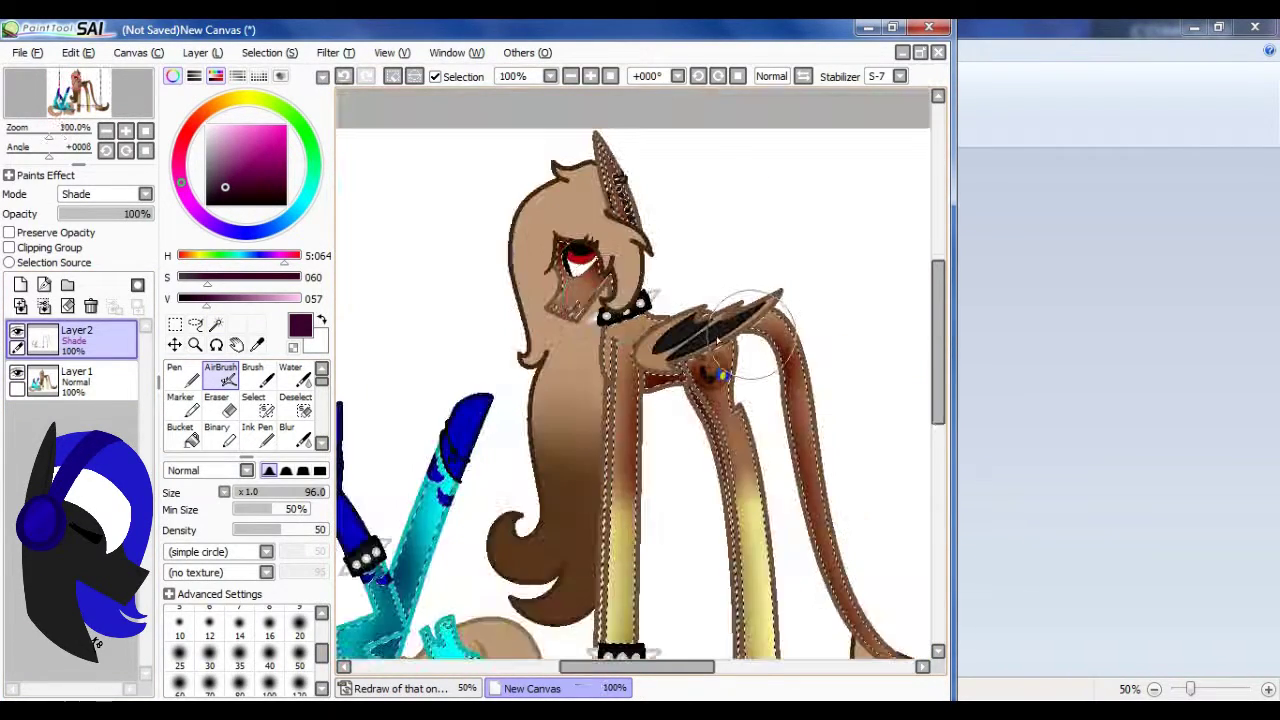
# - On a new Luminosity layer, airbrush light pink highlights on the lying pony's body and on its dark blue hooves after selecting them
pyautogui.scroll(2, 739, 236)
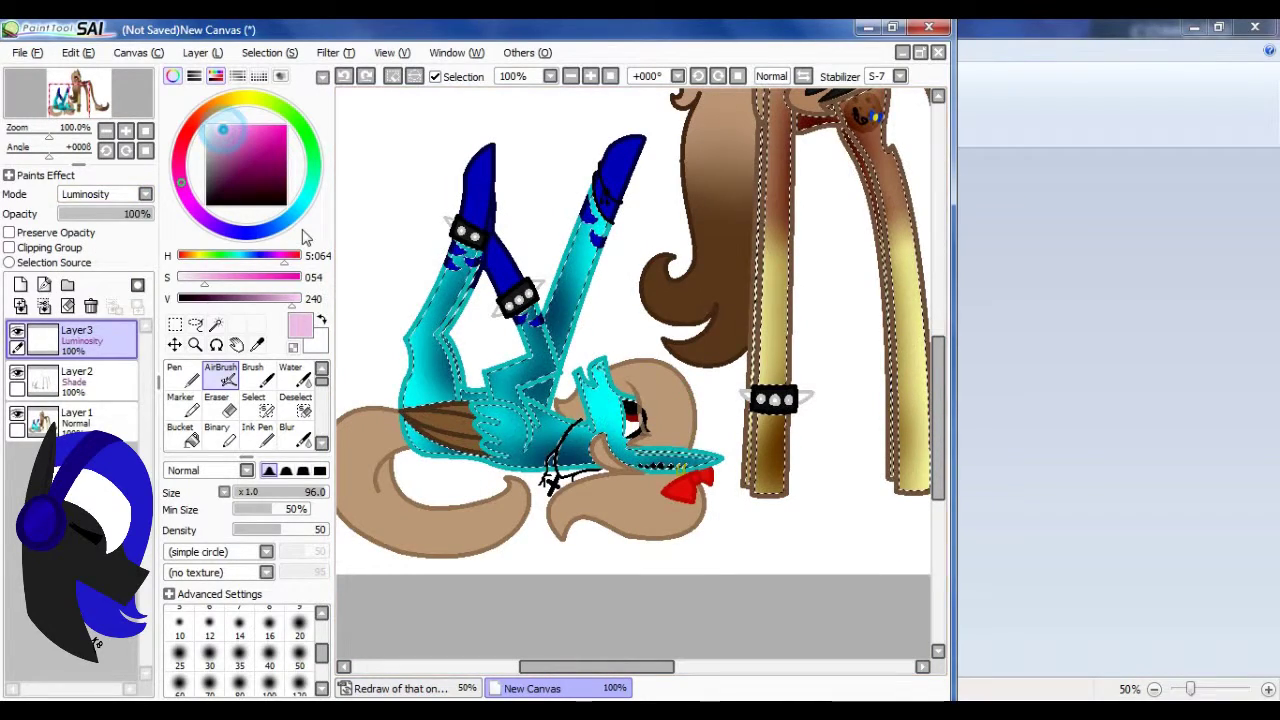
pyautogui.click(76, 417)
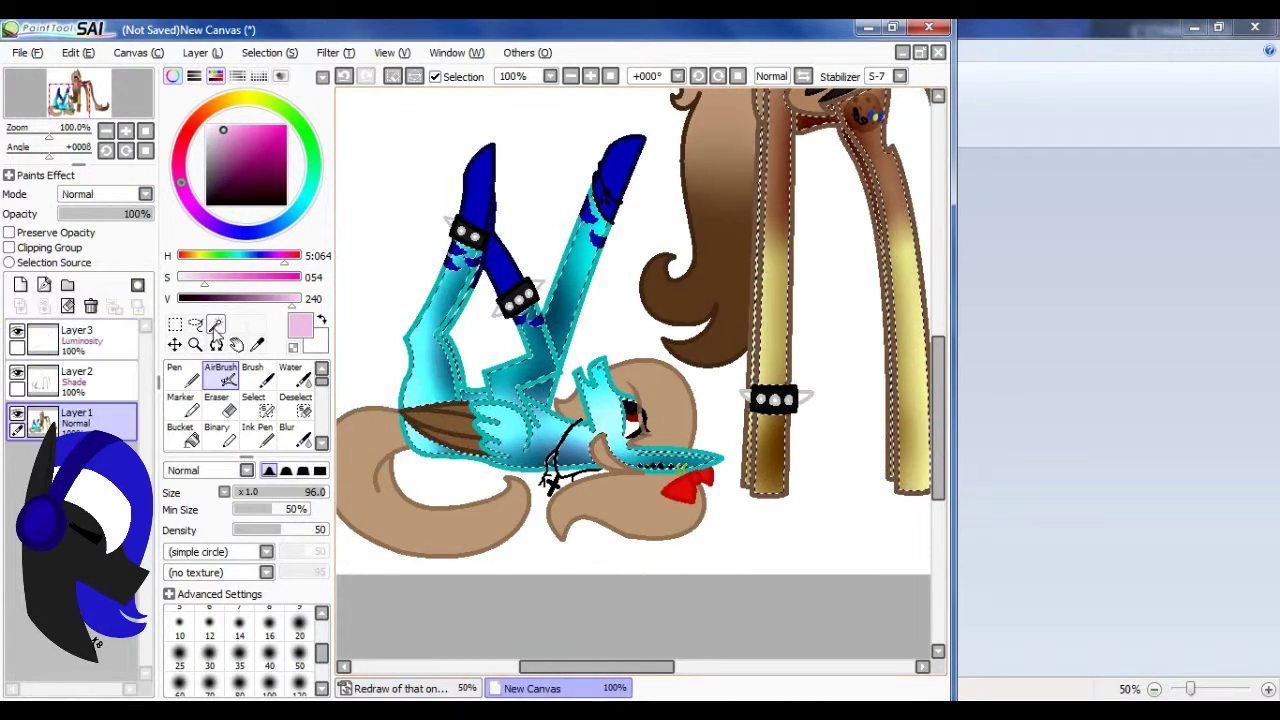
pyautogui.click(215, 323)
pyautogui.scroll(4, 540, 300)
pyautogui.scroll(-5, 500, 350)
pyautogui.click(76, 335)
pyautogui.click(220, 375)
pyautogui.scroll(3, 490, 350)
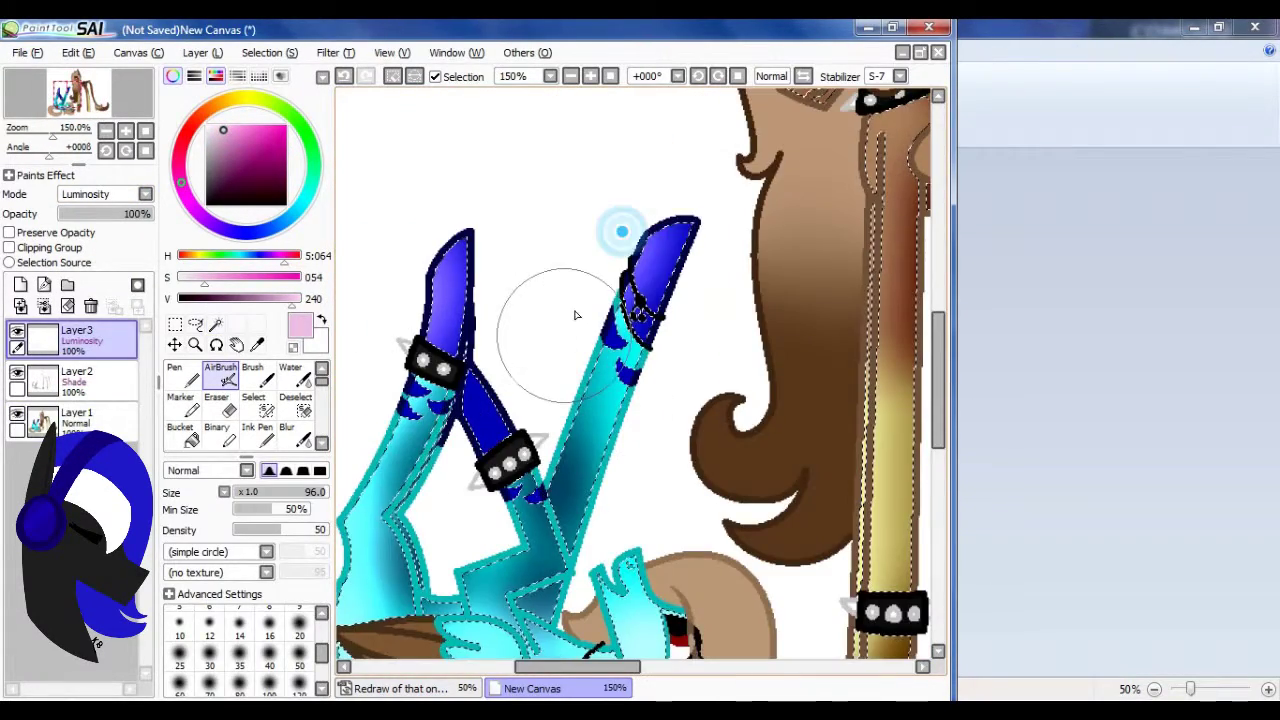
# - Airbrush light pink highlights on the standing pony's face, legs and tail, reducing the brush size to 28
pyautogui.scroll(-3, 586, 300)
pyautogui.scroll(4, 606, 420)
pyautogui.scroll(-2, 695, 416)
pyautogui.scroll(-2, 695, 416)
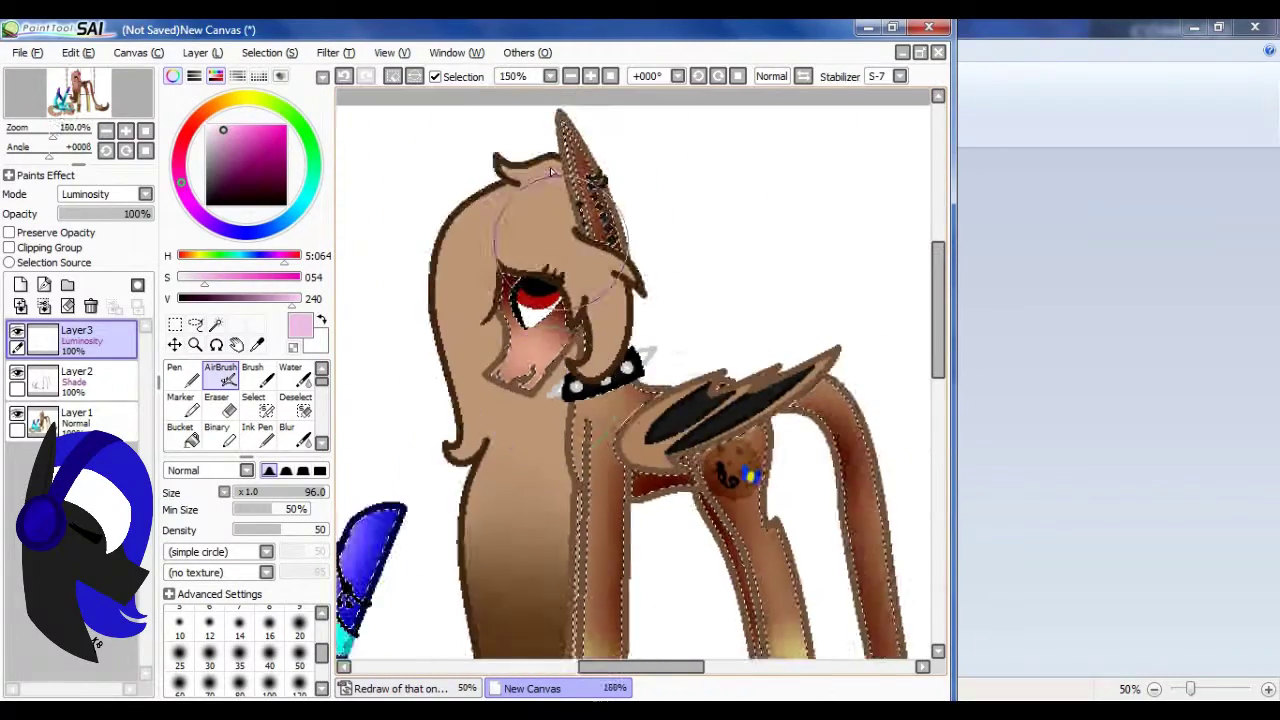
pyautogui.click(262, 492)
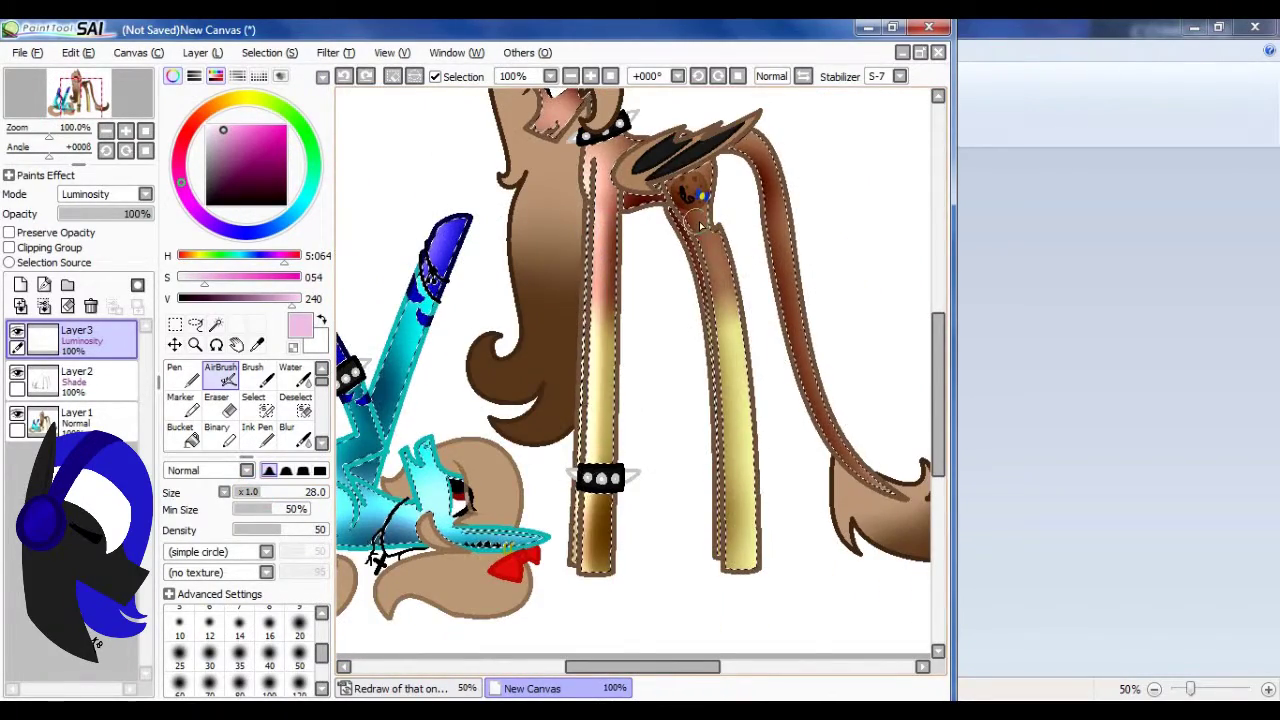
pyautogui.moveTo(753, 137); pyautogui.dragTo(686, 200)
pyautogui.scroll(3, 820, 528)
# - Select the standing pony's brown wing area on Layer1 and airbrush light pink highlights on it in Layer3
pyautogui.click(215, 323)
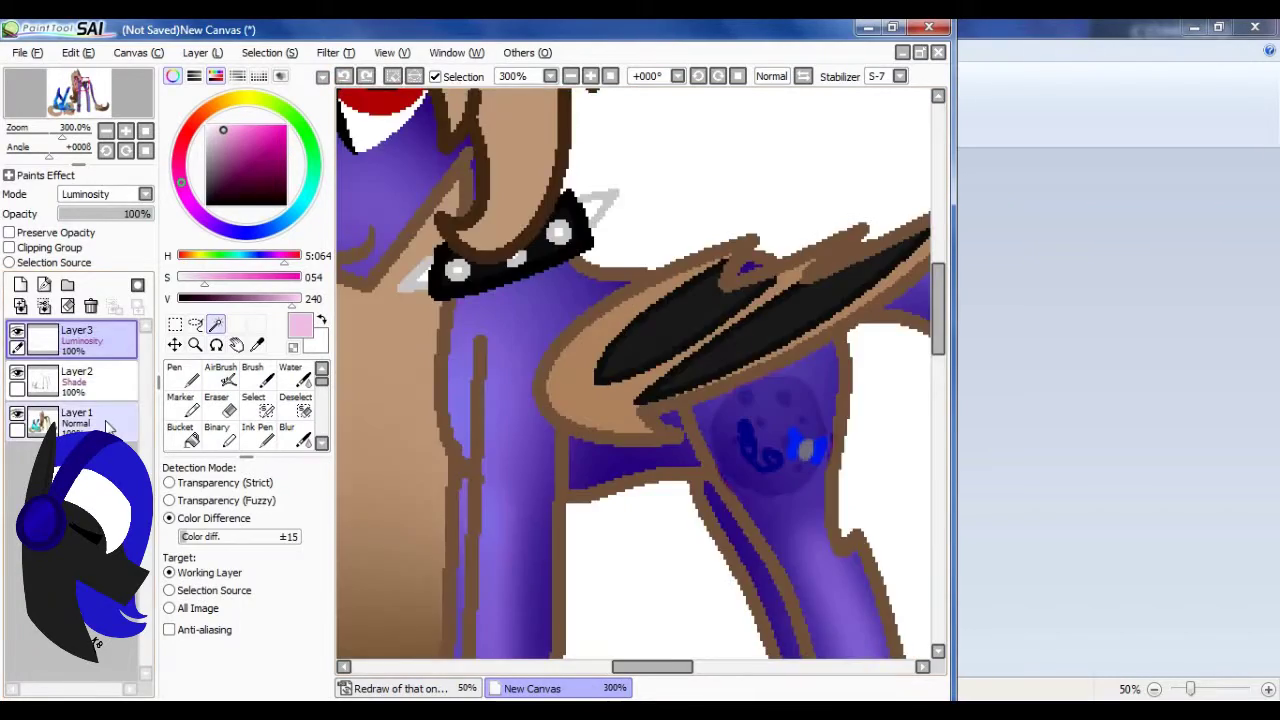
pyautogui.click(76, 413)
pyautogui.scroll(3, 600, 400)
pyautogui.click(221, 378)
pyautogui.scroll(-5, 636, 398)
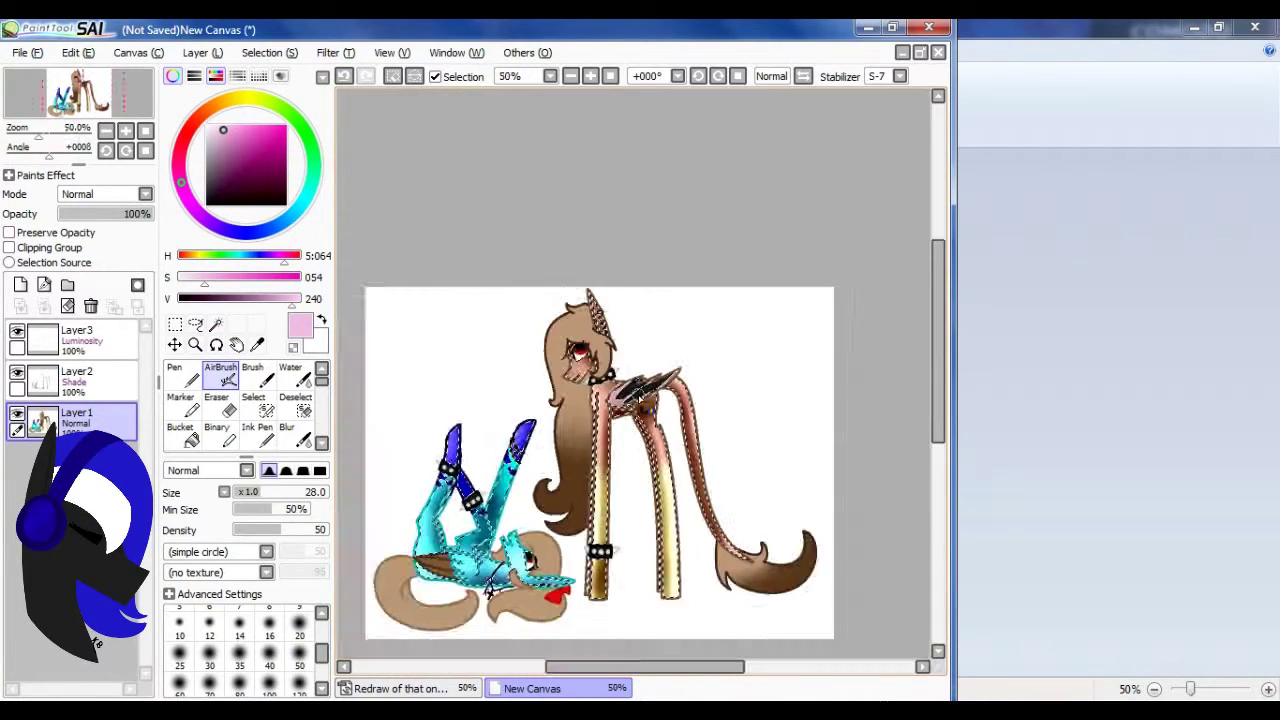
pyautogui.scroll(1, 637, 398)
pyautogui.click(76, 335)
pyautogui.scroll(3, 557, 314)
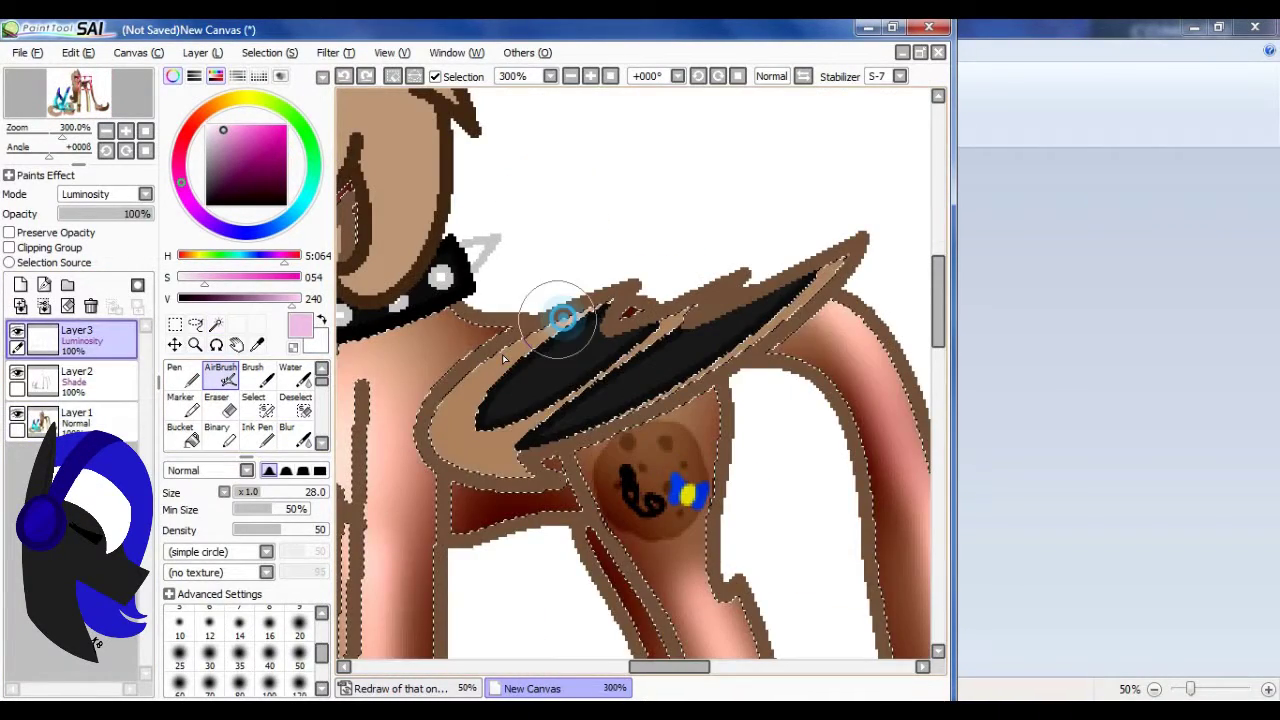
# - Soften the highlights on Layer3 with the Blur tool at size 80 and lower the layer's opacity to 26%
pyautogui.scroll(-3, 563, 355)
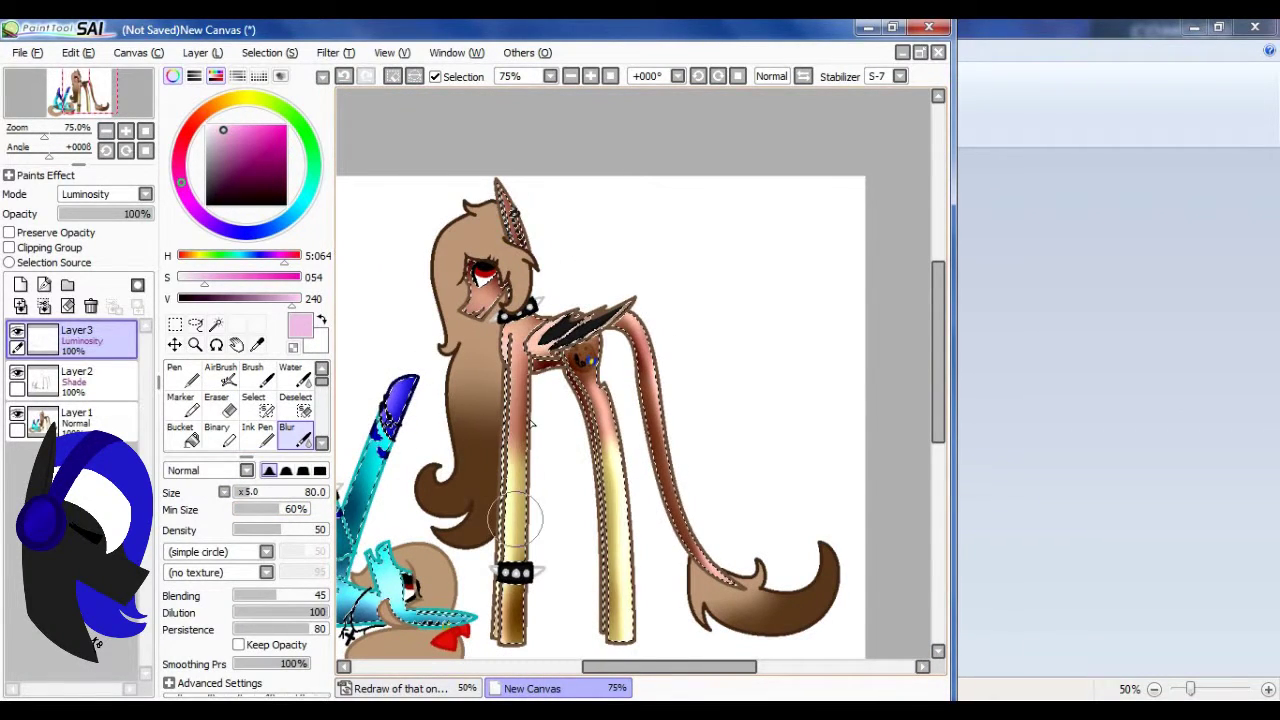
pyautogui.scroll(-1, 600, 300)
pyautogui.scroll(1, 338, 383)
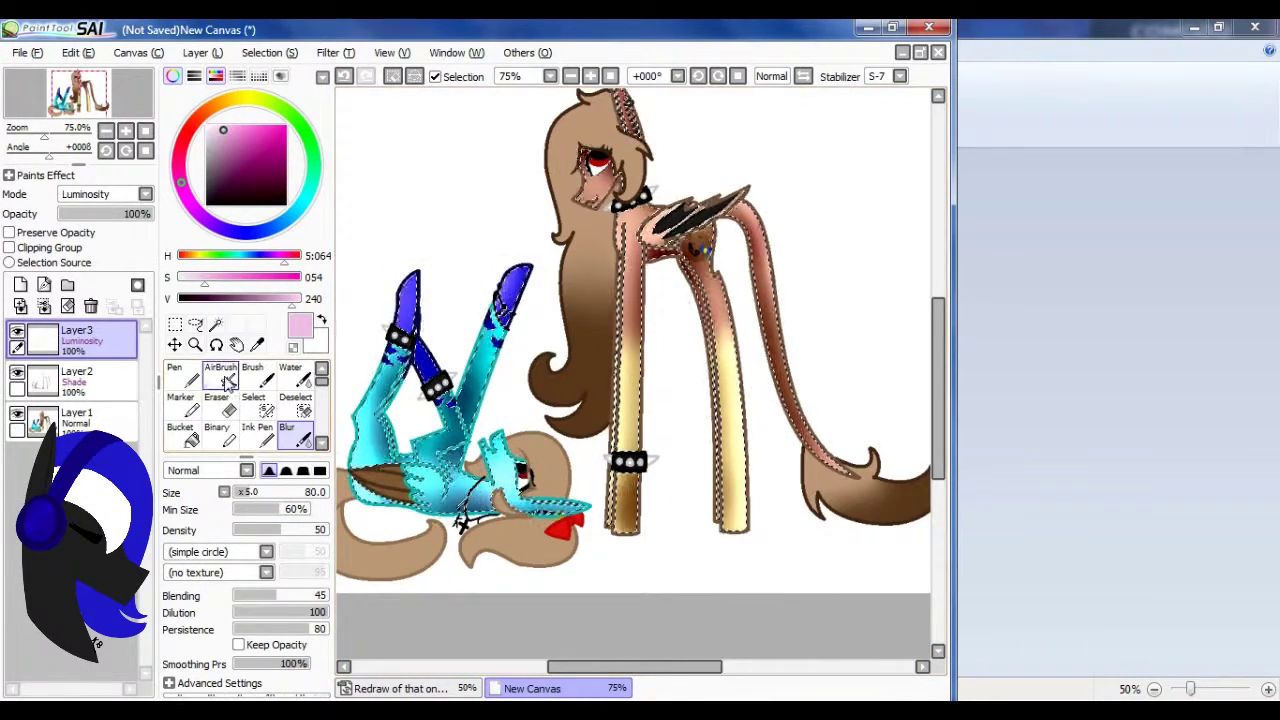
pyautogui.scroll(3, 430, 380)
pyautogui.scroll(-4, 430, 380)
pyautogui.scroll(1, 430, 380)
# - Blur the shadows on Layer2 and lower the layer's opacity to 29%
pyautogui.click(100, 382)
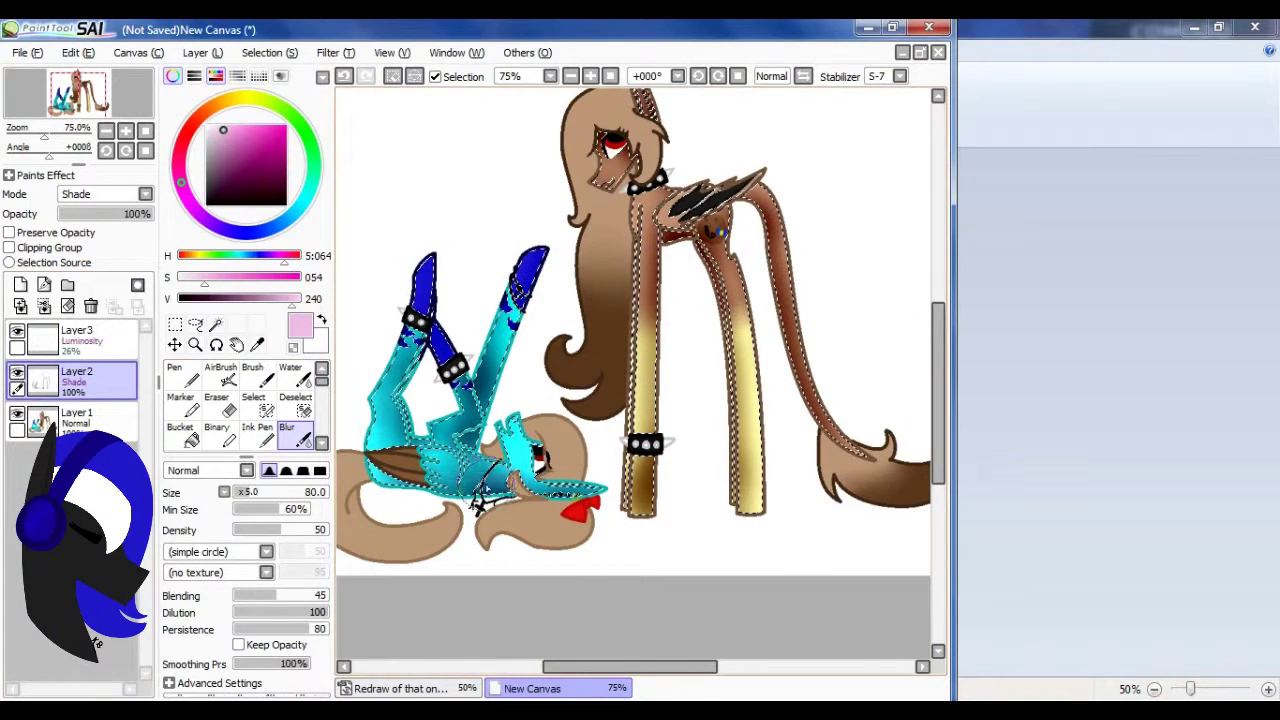
pyautogui.scroll(-1, 497, 330)
pyautogui.scroll(1, 511, 177)
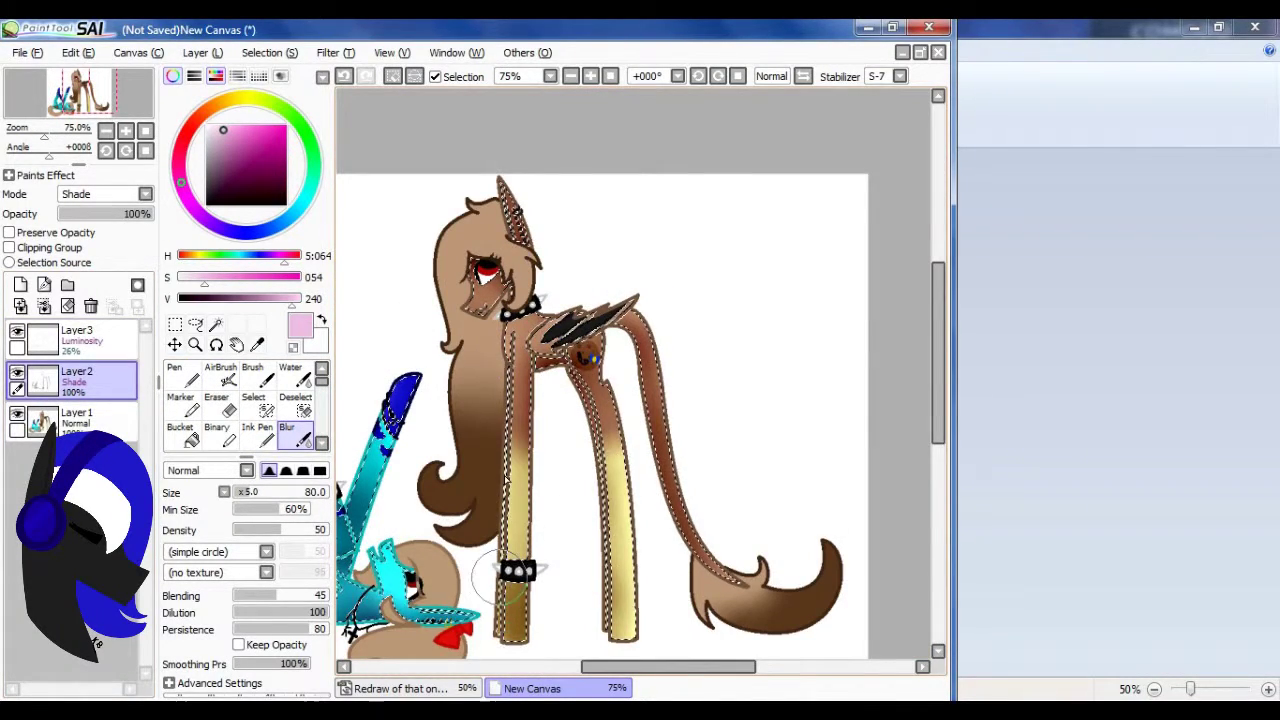
pyautogui.scroll(-2, 500, 400)
pyautogui.moveTo(150, 214); pyautogui.dragTo(85, 214)
# - Select the dark feather areas of the ponies' wings on Layer1 with the Magic Wand
pyautogui.click(215, 324)
pyautogui.scroll(4, 480, 440)
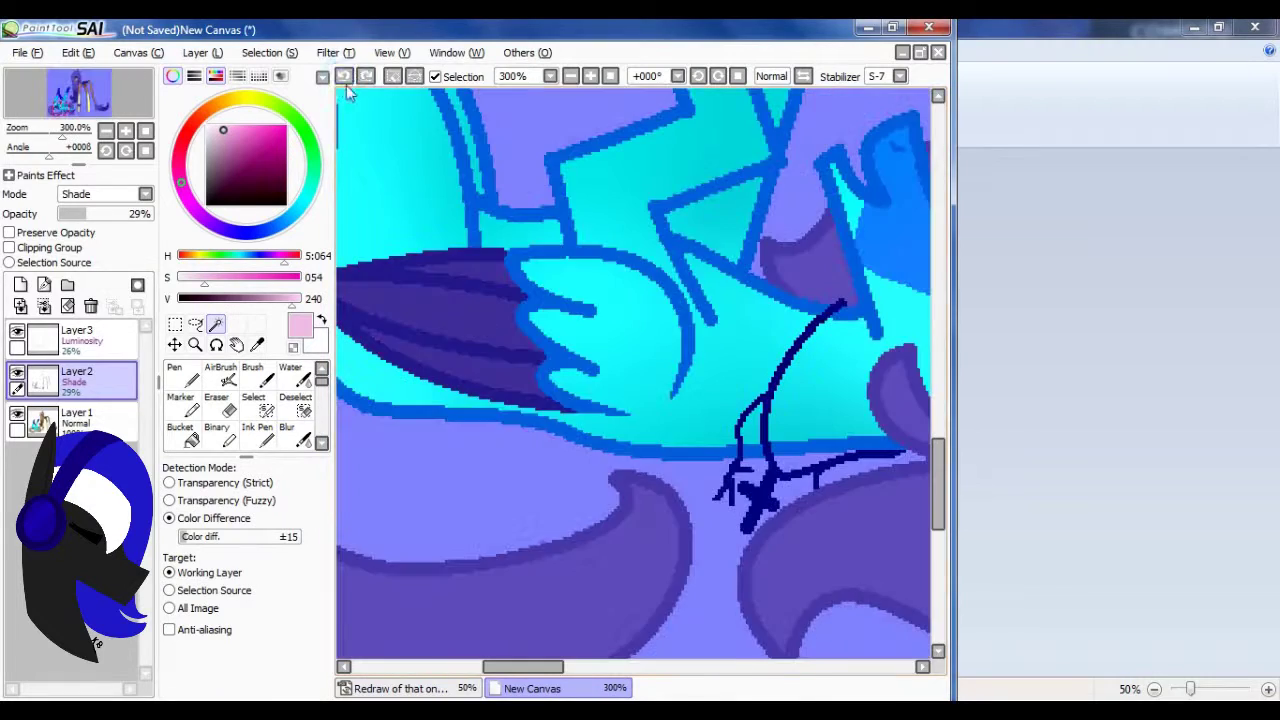
pyautogui.click(76, 415)
pyautogui.scroll(2, 421, 357)
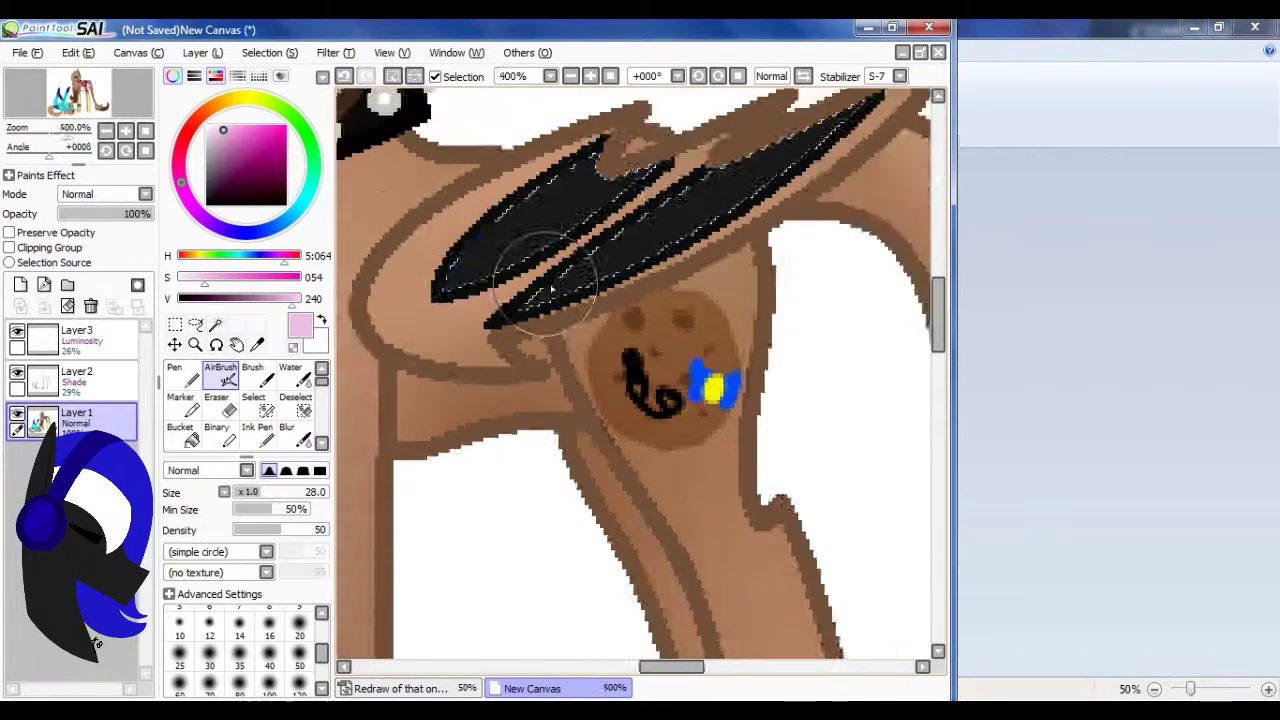
# - Airbrush dark grey shading on the wing feathers in Layer2 and soften it with the Blur tool at size 45
pyautogui.scroll(-1, 678, 225)
pyautogui.scroll(-3, 533, 163)
pyautogui.scroll(-1, 409, 366)
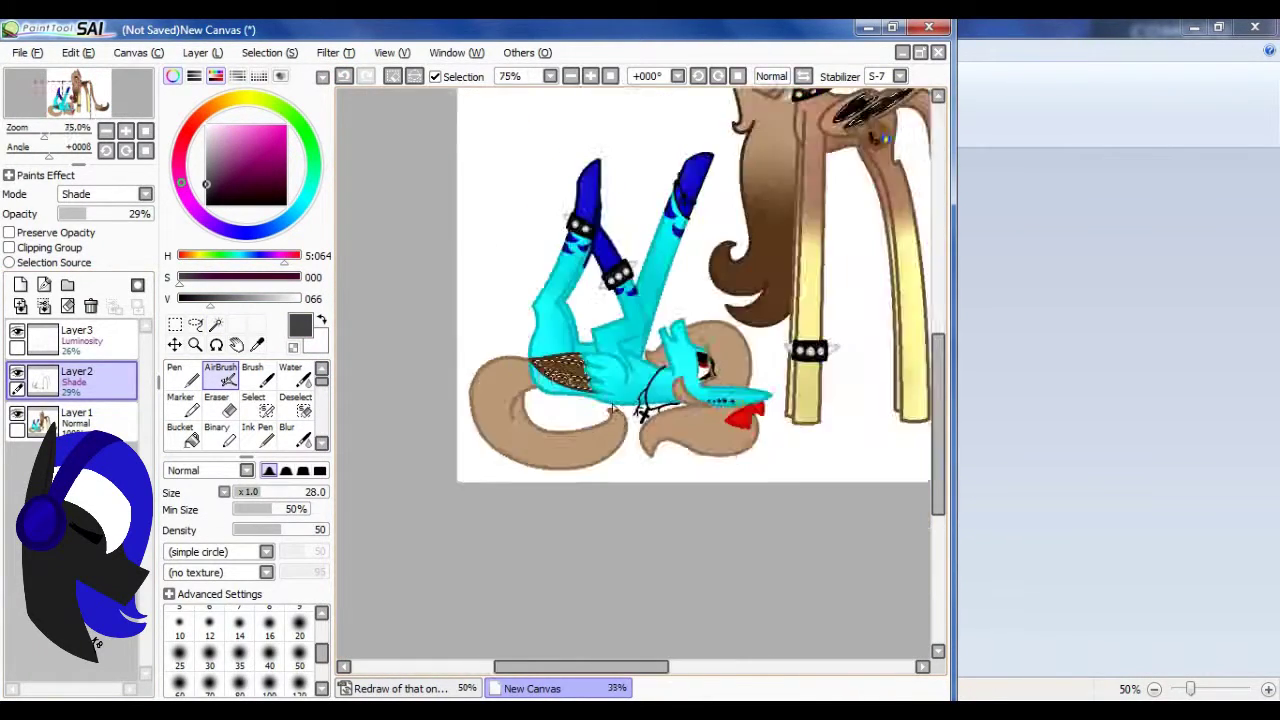
pyautogui.click(287, 433)
pyautogui.scroll(2, 500, 400)
pyautogui.click(224, 492)
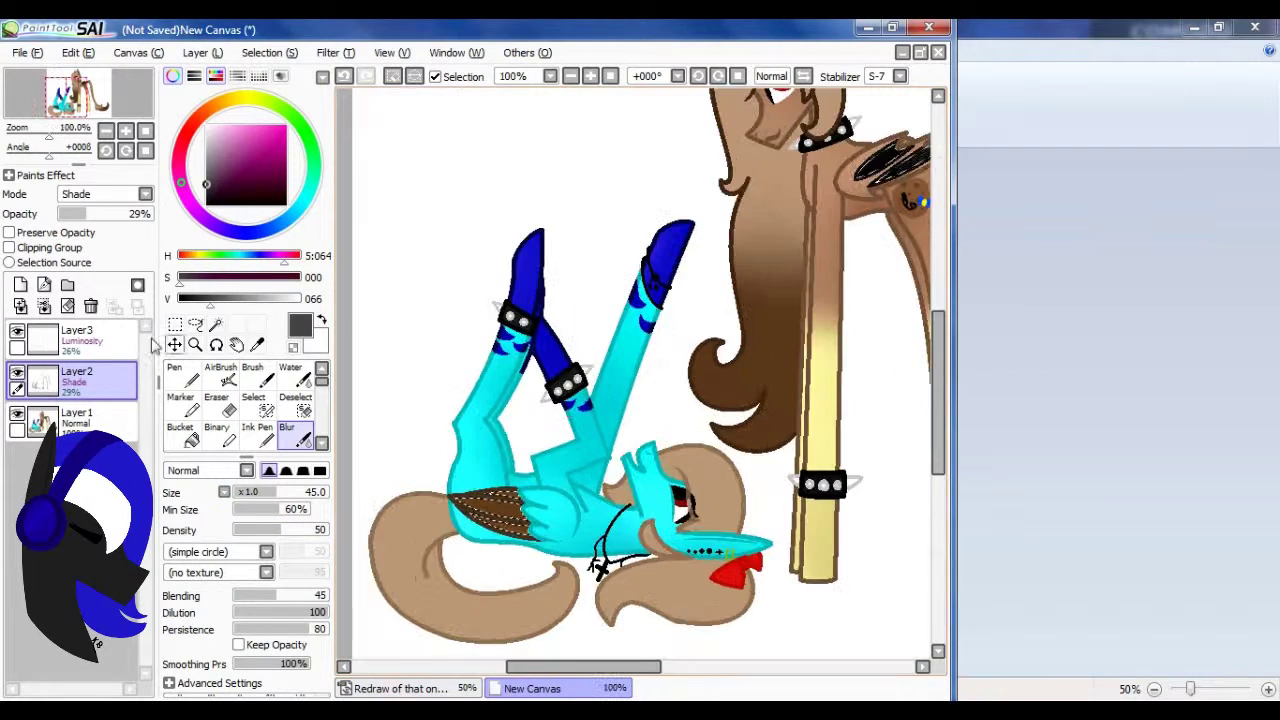
# - Airbrush light pink highlights on the wing feathers in Layer3, blur them at size 45 and clear the selection
pyautogui.click(76, 335)
pyautogui.click(220, 375)
pyautogui.scroll(3, 715, 570)
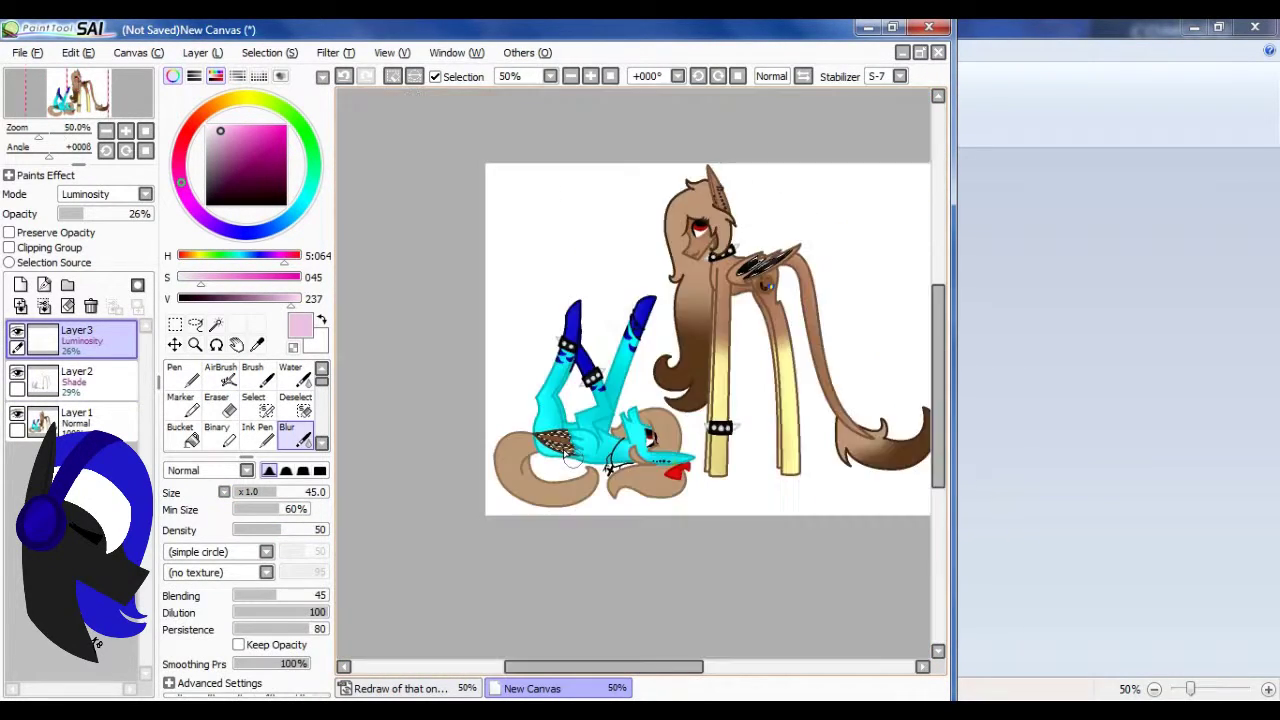
pyautogui.scroll(2, 620, 450)
pyautogui.scroll(-2, 577, 474)
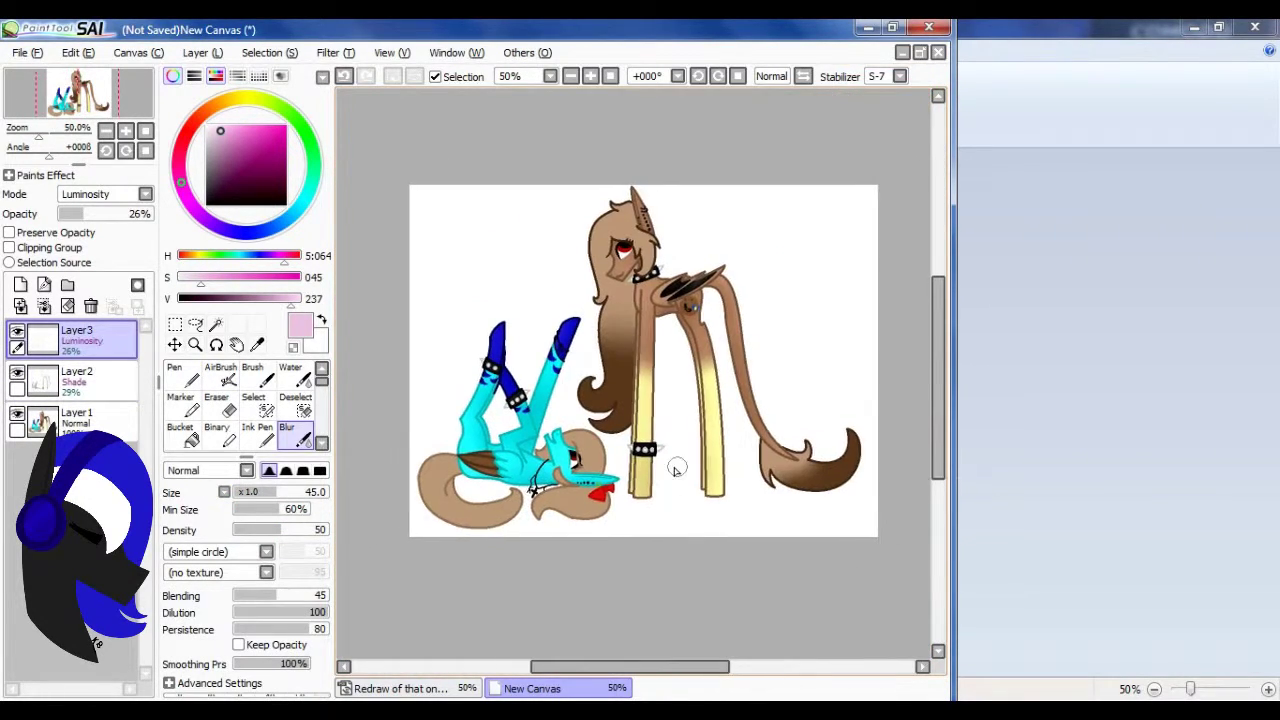
# - Select the hair and tail areas of both ponies on Layer1 with the Magic Wand, setting the colour difference to ±39
pyautogui.click(76, 418)
pyautogui.click(215, 324)
pyautogui.scroll(5, 849, 263)
pyautogui.click(849, 263)
pyautogui.scroll(-3, 488, 121)
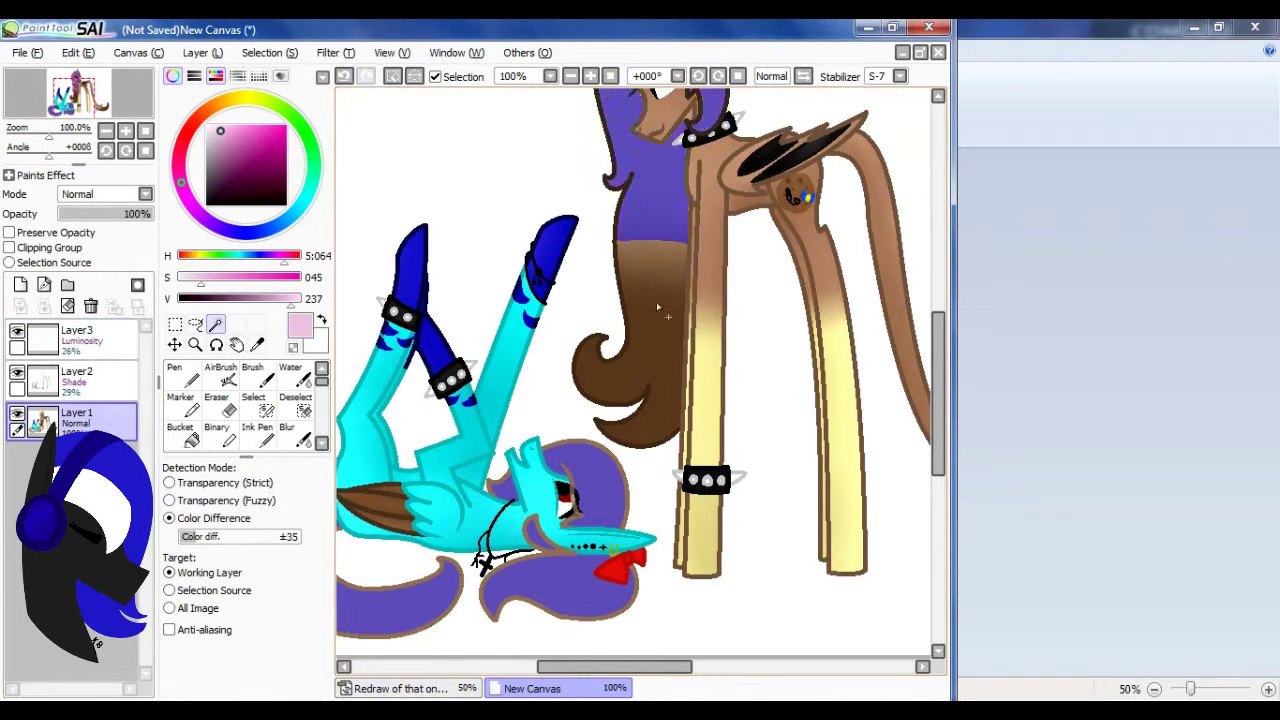
pyautogui.click(210, 536)
pyautogui.scroll(2, 619, 255)
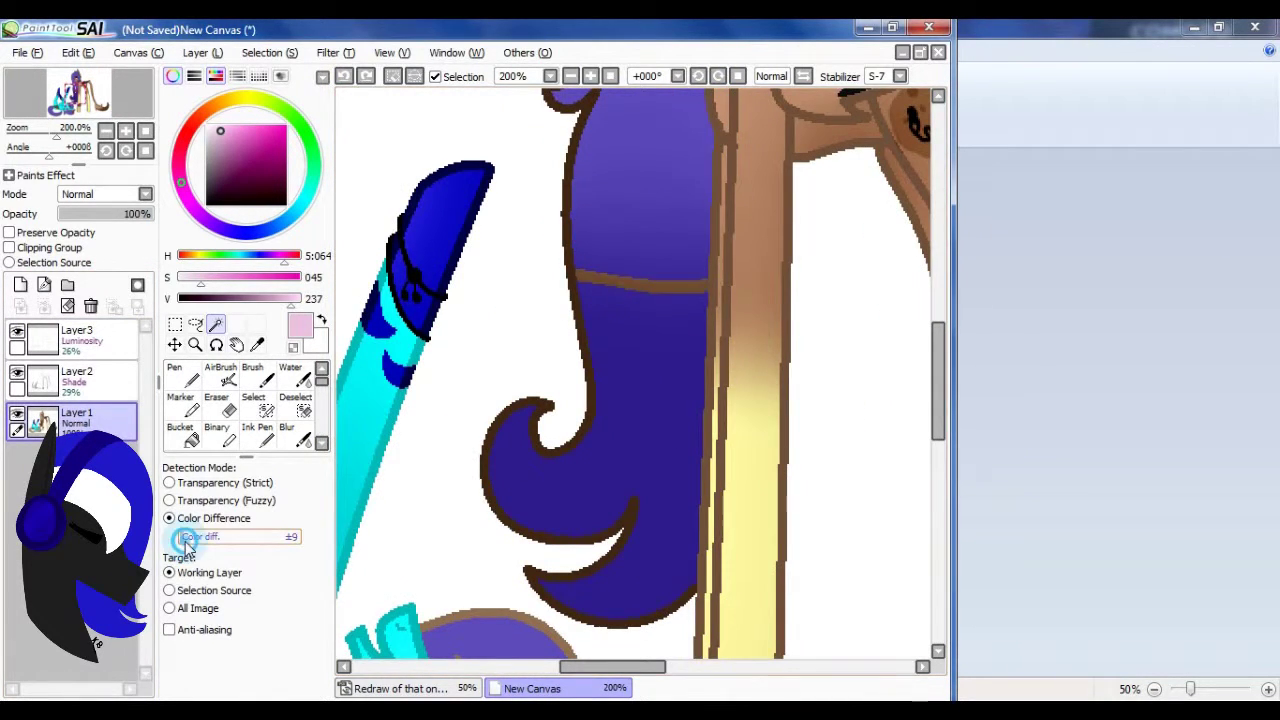
pyautogui.scroll(-3, 636, 400)
pyautogui.click(658, 484)
pyautogui.click(343, 76)
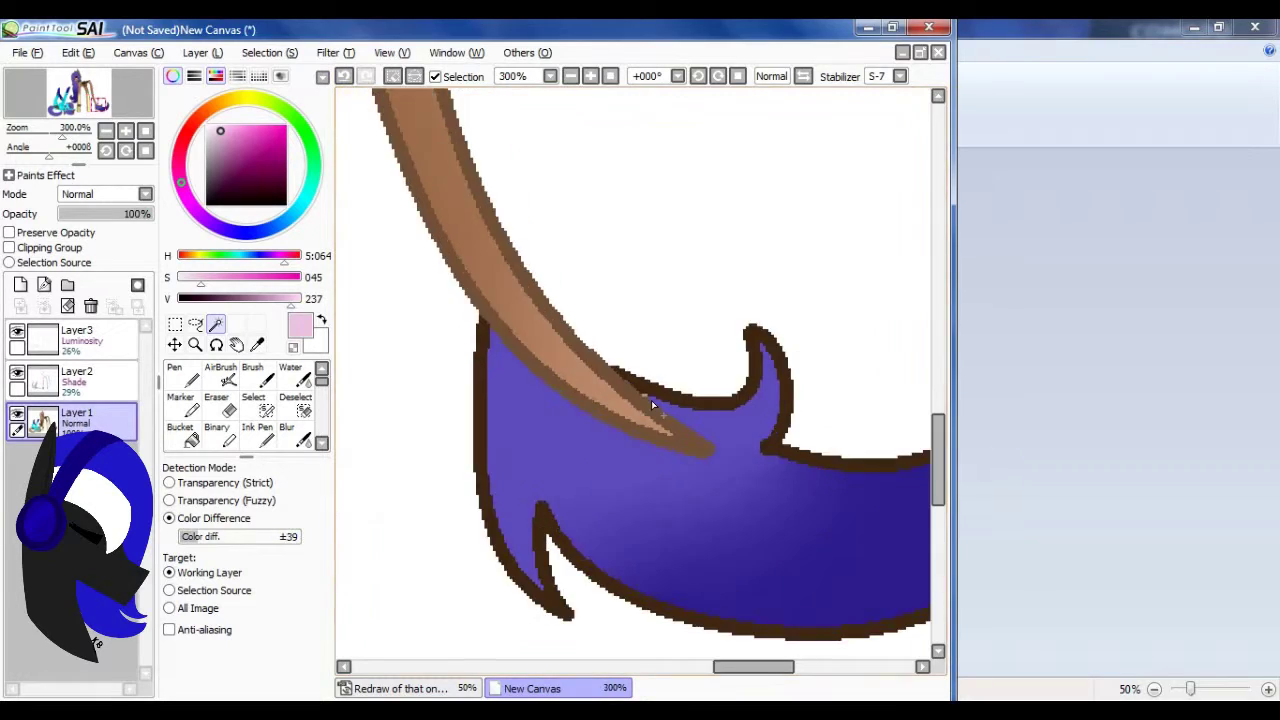
pyautogui.scroll(-4, 651, 400)
# - Airbrush dark purple-grey shading at size 28 on the lying pony's hair in Layer2
pyautogui.click(77, 375)
pyautogui.click(228, 375)
pyautogui.scroll(4, 450, 310)
pyautogui.scroll(-3, 560, 380)
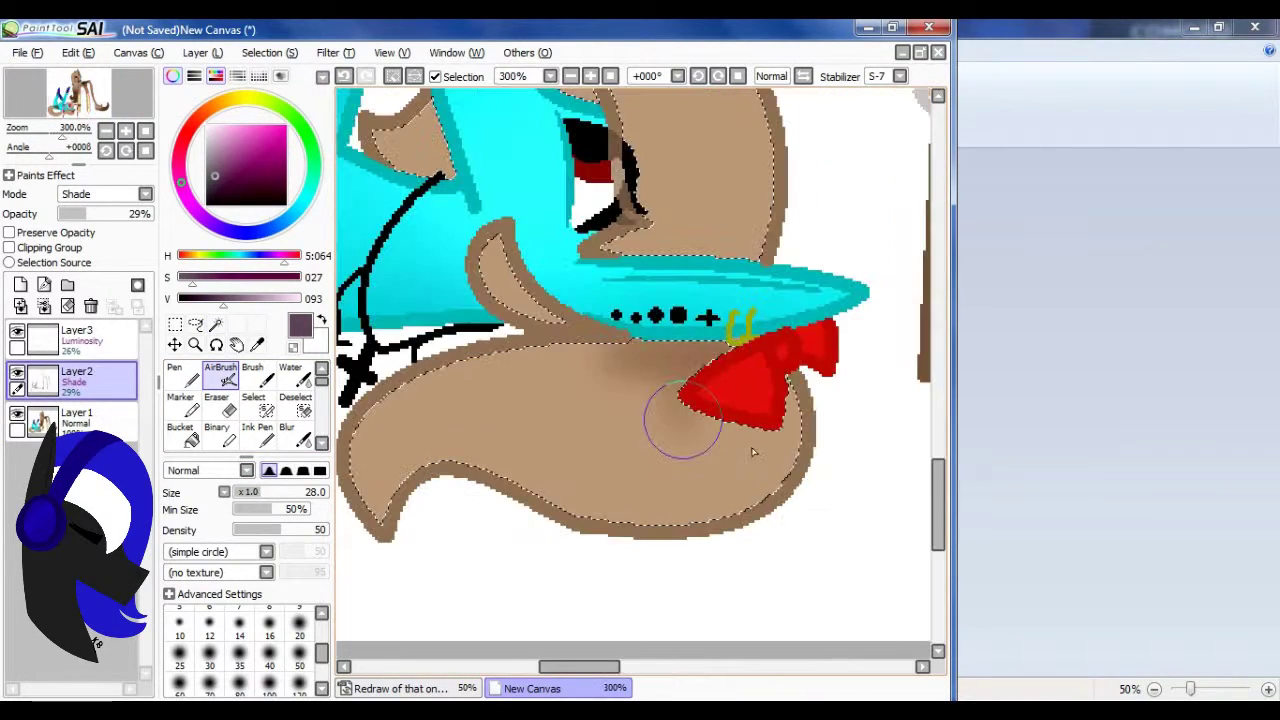
pyautogui.scroll(-4, 471, 371)
pyautogui.scroll(5, 547, 284)
# - Add the standing pony's mane to the selection and airbrush dark shading on the manes and tails in Layer2 at size 54
pyautogui.press('w')
pyautogui.click(547, 284)
pyautogui.scroll(-5, 540, 290)
pyautogui.press('a')
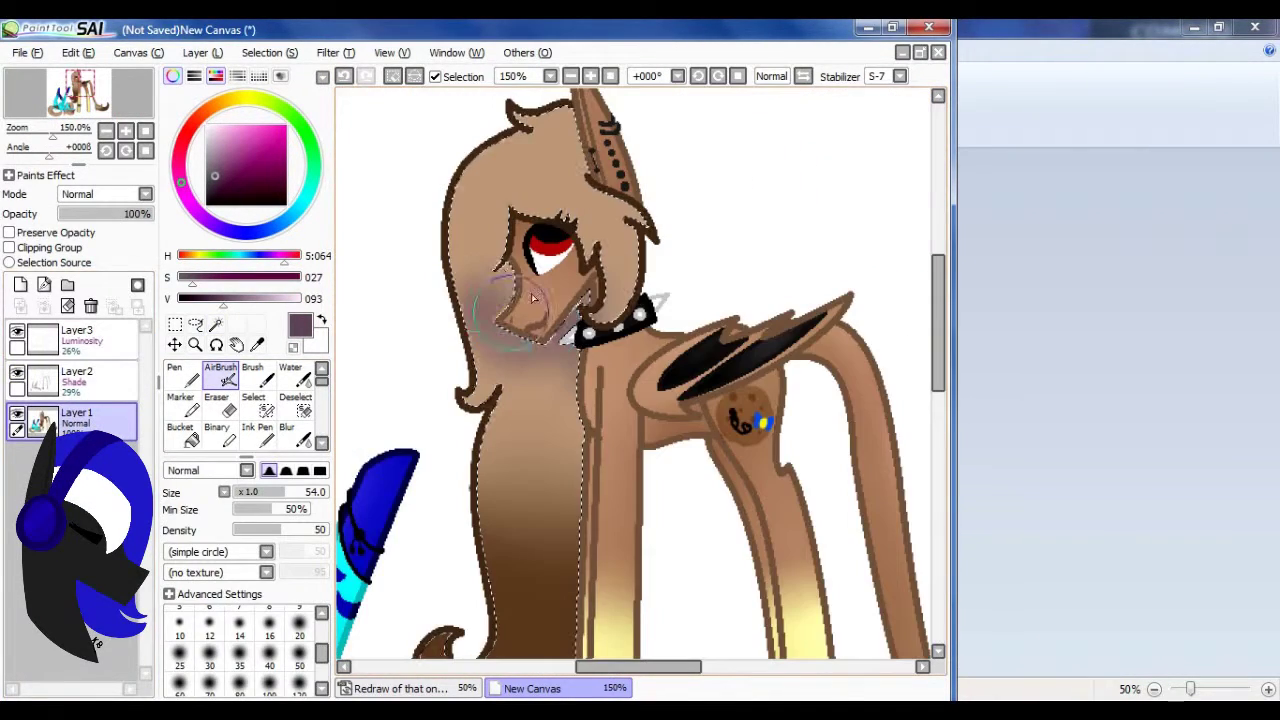
pyautogui.scroll(2, 585, 280)
pyautogui.scroll(-5, 729, 343)
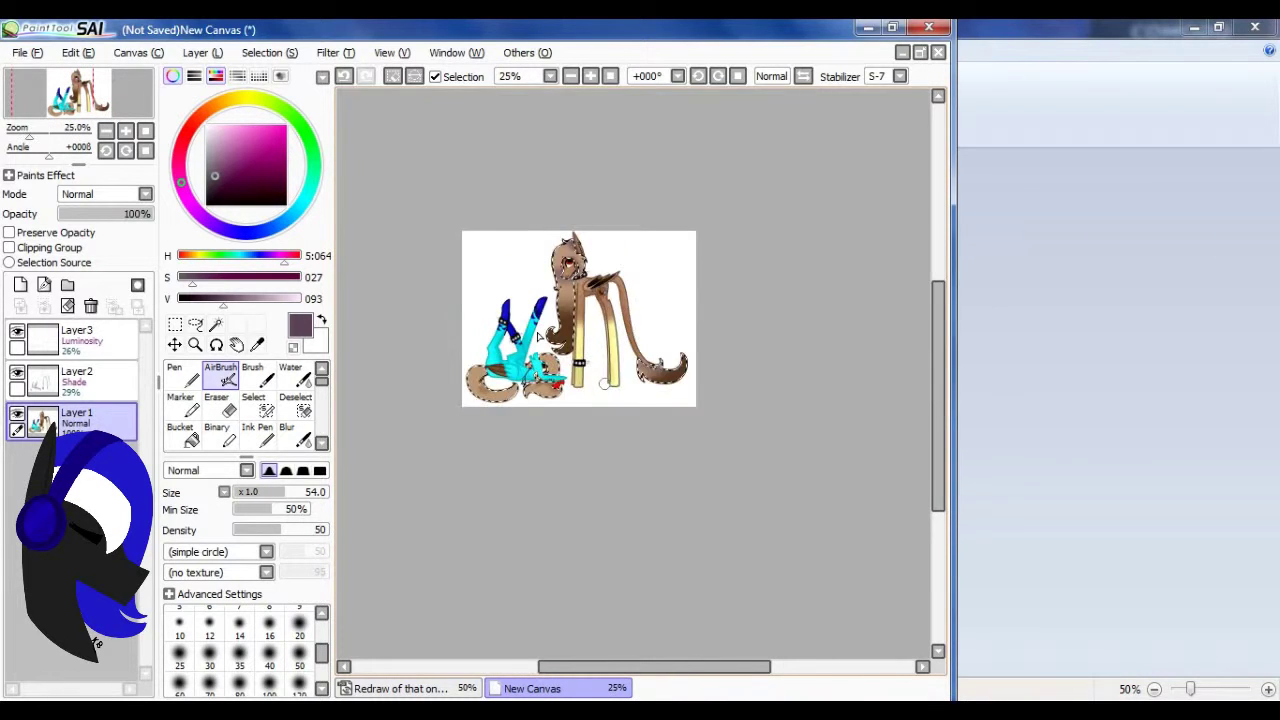
pyautogui.scroll(2, 600, 350)
pyautogui.scroll(2, 562, 210)
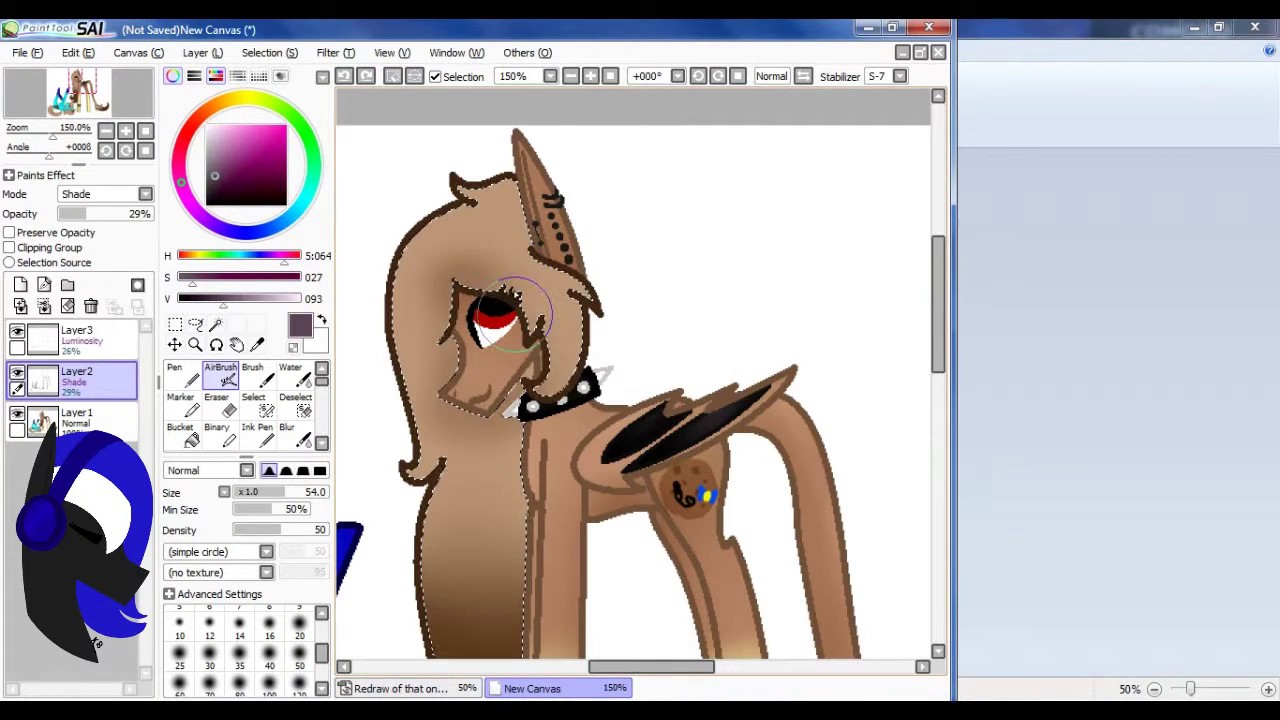
pyautogui.scroll(3, 450, 380)
pyautogui.scroll(-3, 400, 428)
pyautogui.scroll(2, 728, 429)
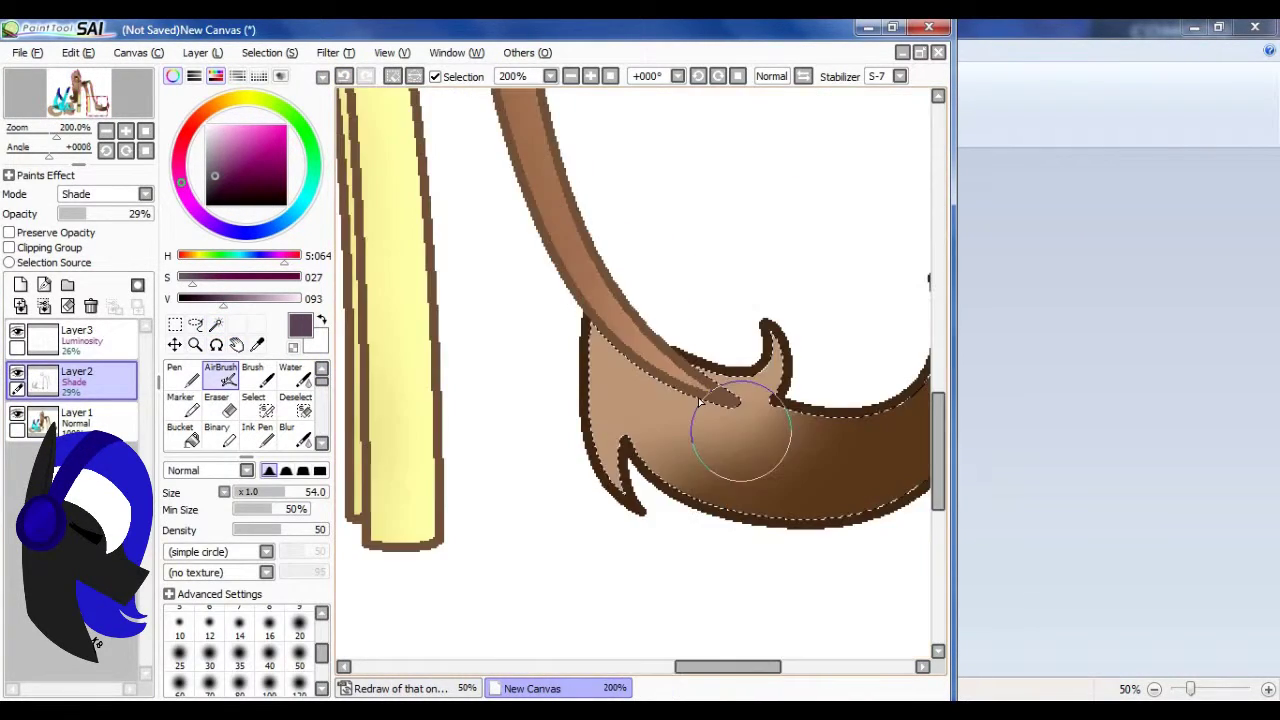
pyautogui.scroll(-1, 531, 406)
pyautogui.scroll(-1, 715, 378)
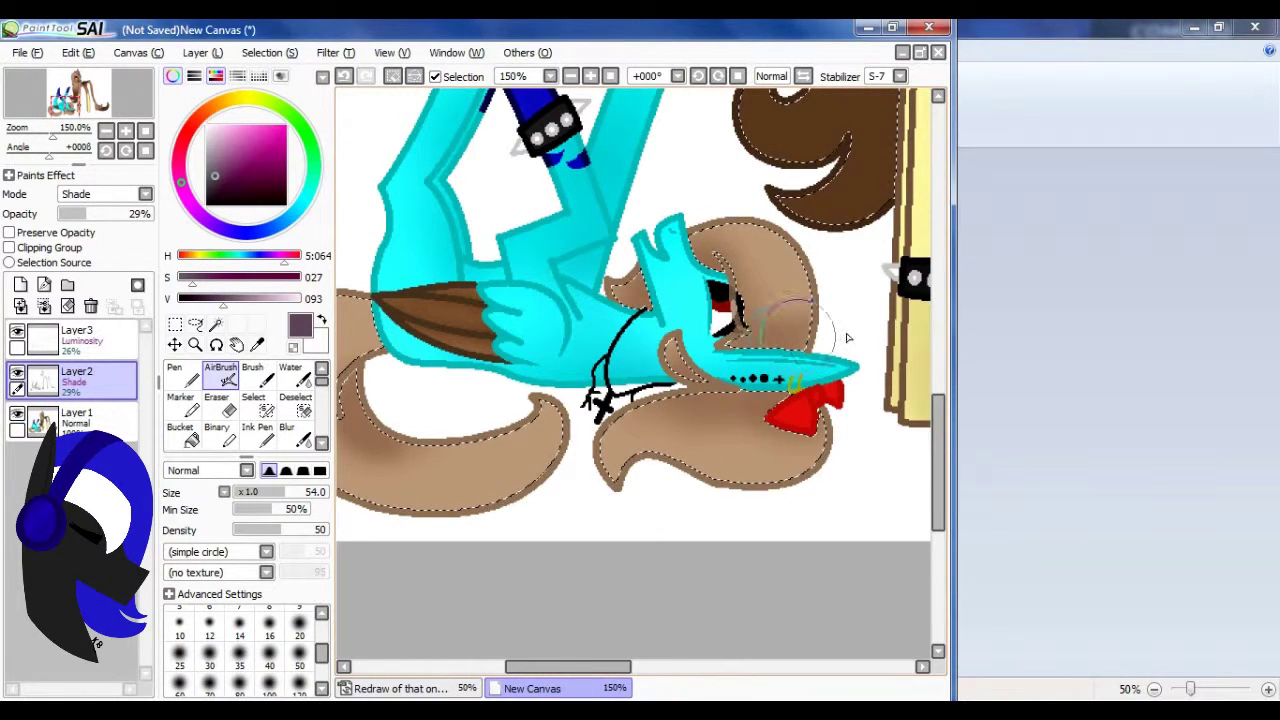
# - Soften the shading on the manes and tails in Layer2 with the Blur tool at size 45
pyautogui.press('b')
pyautogui.scroll(-1, 847, 338)
pyautogui.scroll(1, 528, 432)
pyautogui.scroll(-1, 671, 451)
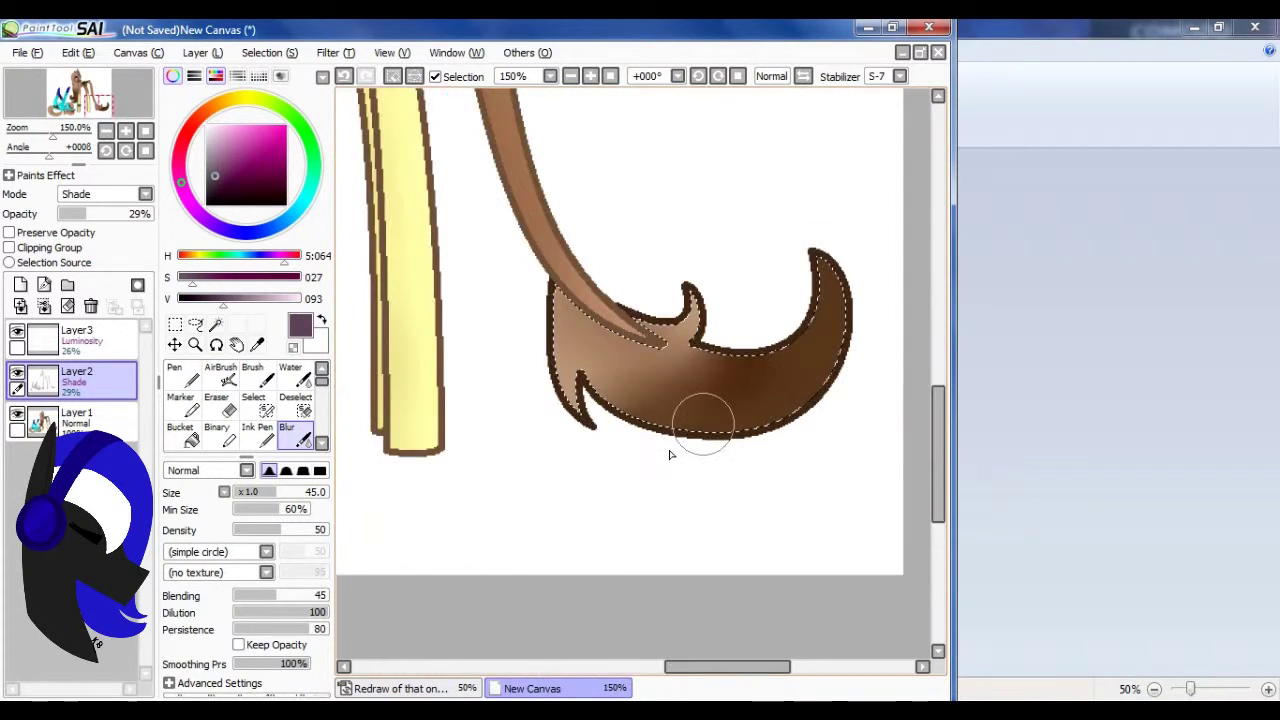
pyautogui.scroll(-3, 671, 451)
pyautogui.scroll(3, 532, 502)
pyautogui.scroll(-2, 532, 502)
# - Airbrush light pink highlights on the manes and tails in Layer3 at size 54
pyautogui.click(113, 343)
pyautogui.press('a')
pyautogui.scroll(2, 457, 386)
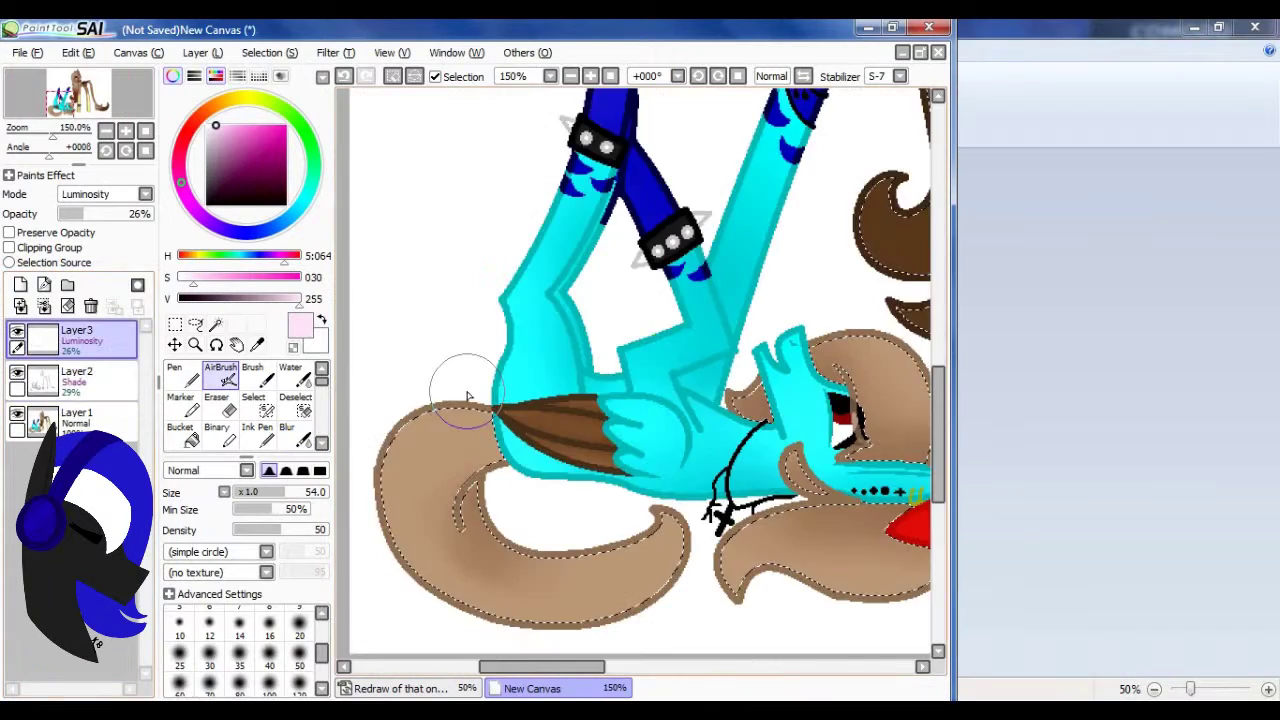
pyautogui.scroll(-1, 634, 443)
pyautogui.scroll(3, 630, 405)
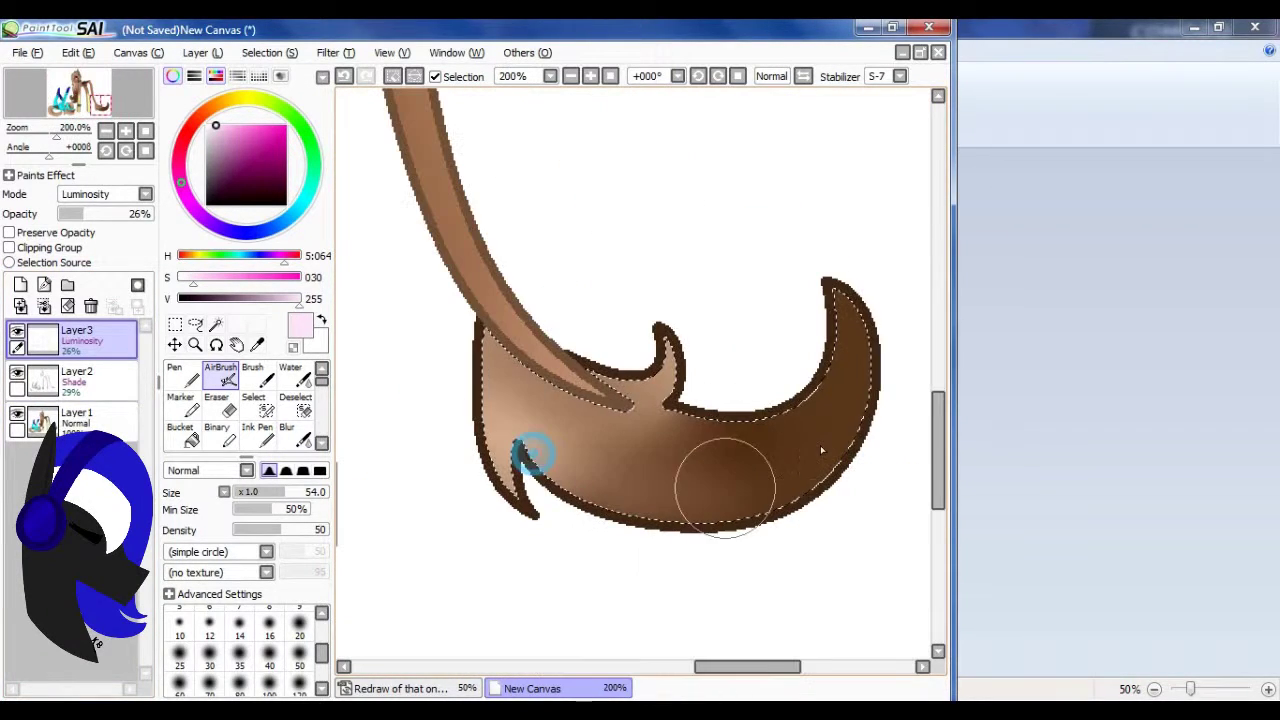
# - Soften the hair and tail highlights in Layer3 with the Blur tool at size 56
pyautogui.press('b')
pyautogui.scroll(-2, 709, 566)
pyautogui.moveTo(420, 560); pyautogui.dragTo(708, 290)
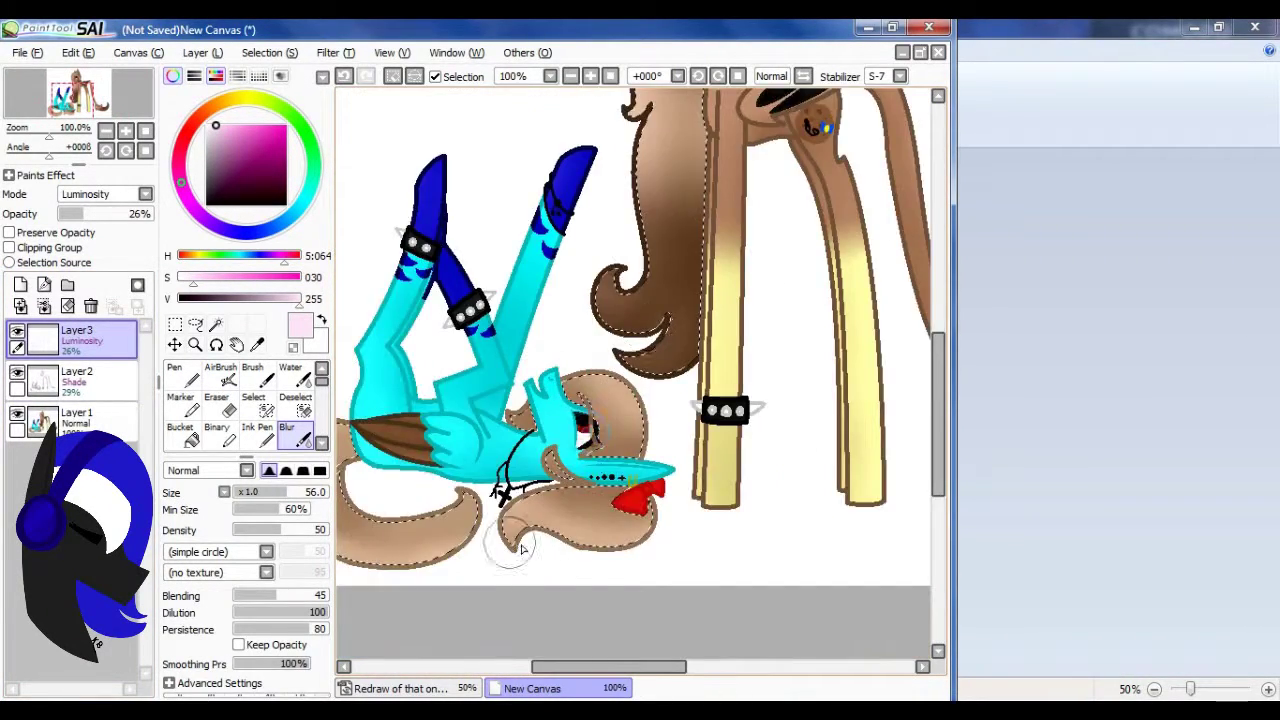
# - Add Layer4 and reselect the manes and tails on Layer1 with the Magic Wand, using a colour difference of ±13
pyautogui.hotkey('ctrl', 'shift', 'n')
pyautogui.click(75, 462)
pyautogui.press('w')
pyautogui.click(500, 440)
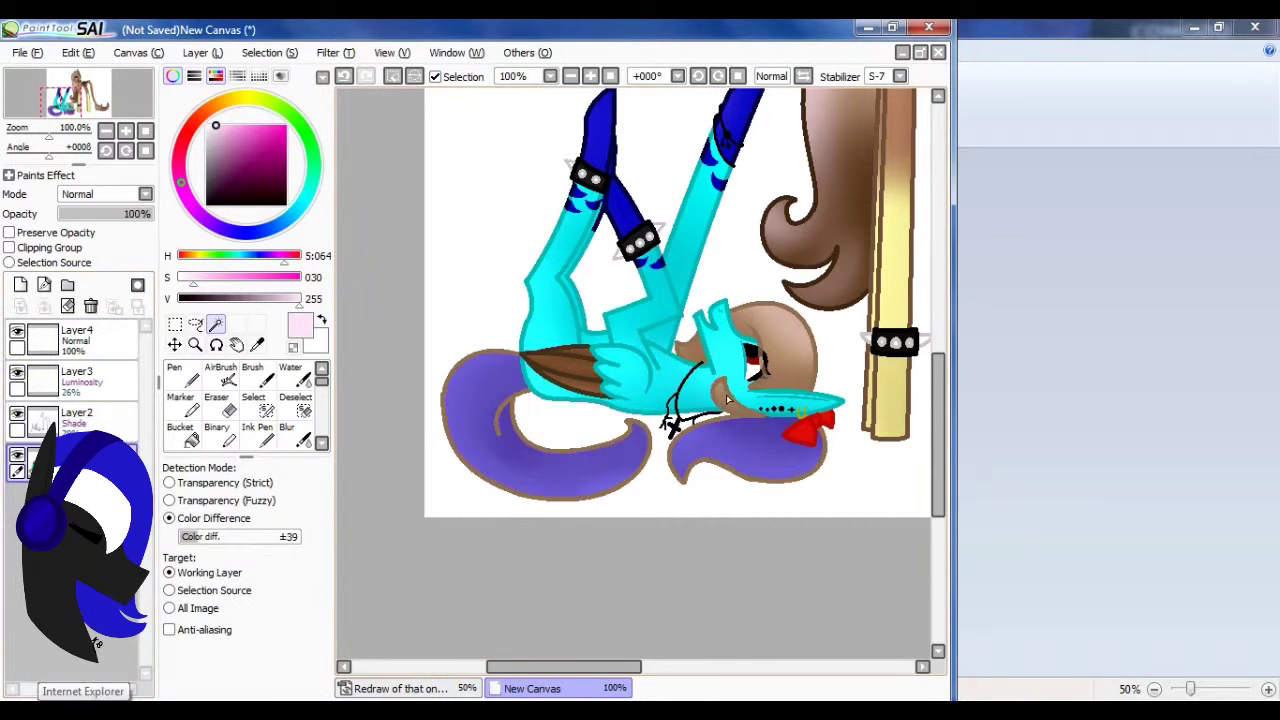
pyautogui.scroll(-1, 623, 255)
pyautogui.scroll(2, 601, 291)
pyautogui.scroll(-1, 800, 400)
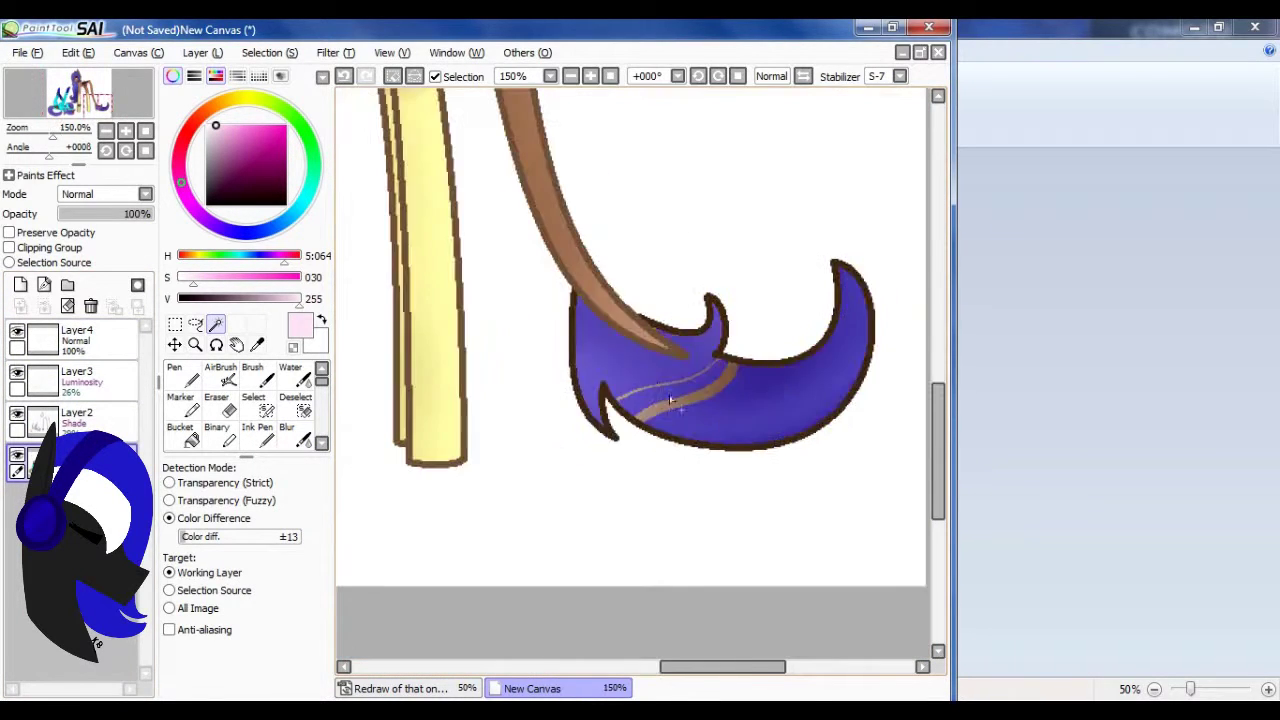
pyautogui.scroll(5, 790, 338)
pyautogui.scroll(-8, 669, 395)
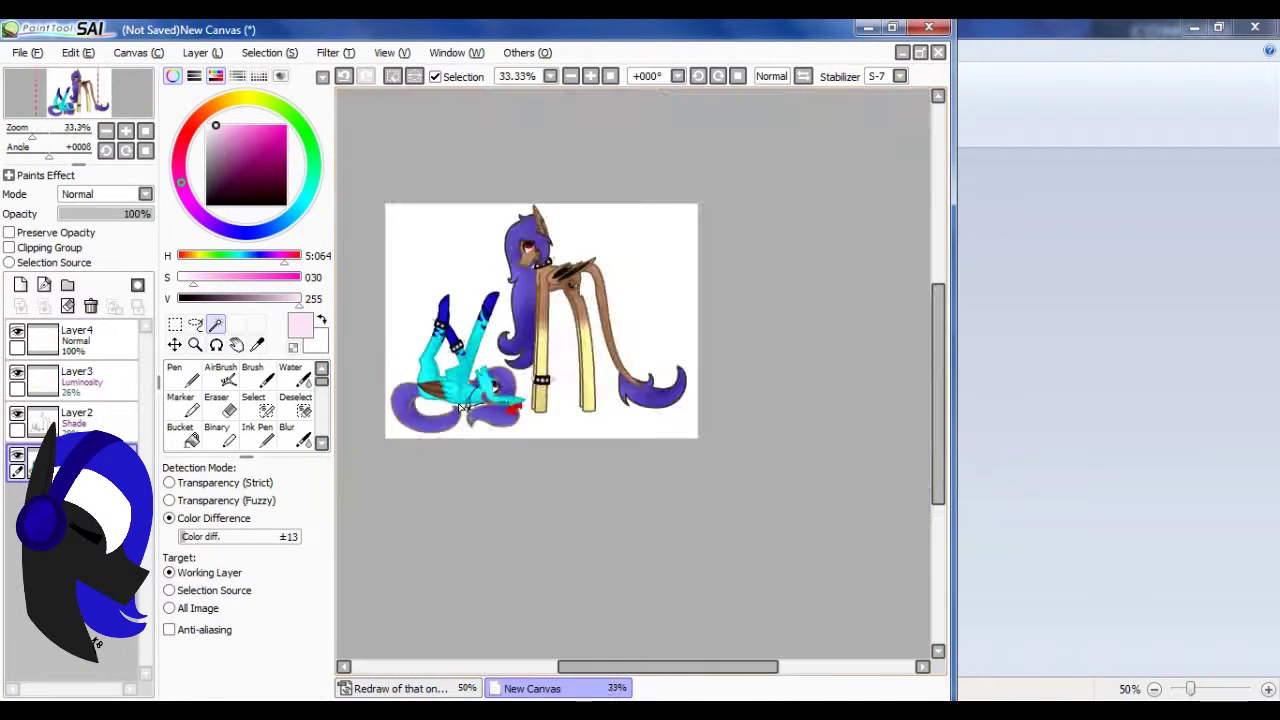
# - Deepen the hair shading with Layer5 in Shade mode at 31% opacity and add highlights on Layer4 in Luminosity mode at 15%
pyautogui.keyDown('ctrl'); pyautogui.click(572, 492); pyautogui.keyUp('ctrl')
pyautogui.click(75, 340)
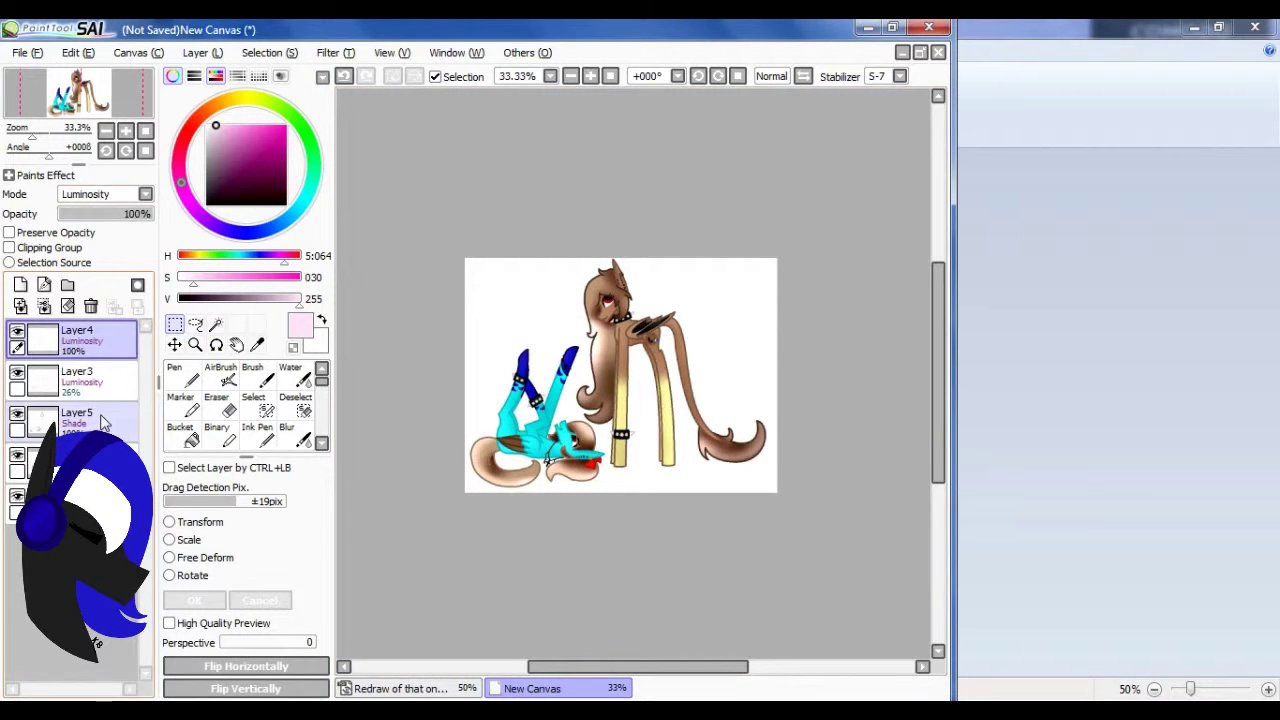
pyautogui.moveTo(80, 218); pyautogui.dragTo(76, 218)
# - Select the red irises and whites of the ponies' eyes on Layer1 with the Magic Wand
pyautogui.scroll(6, 600, 380)
pyautogui.press('w')
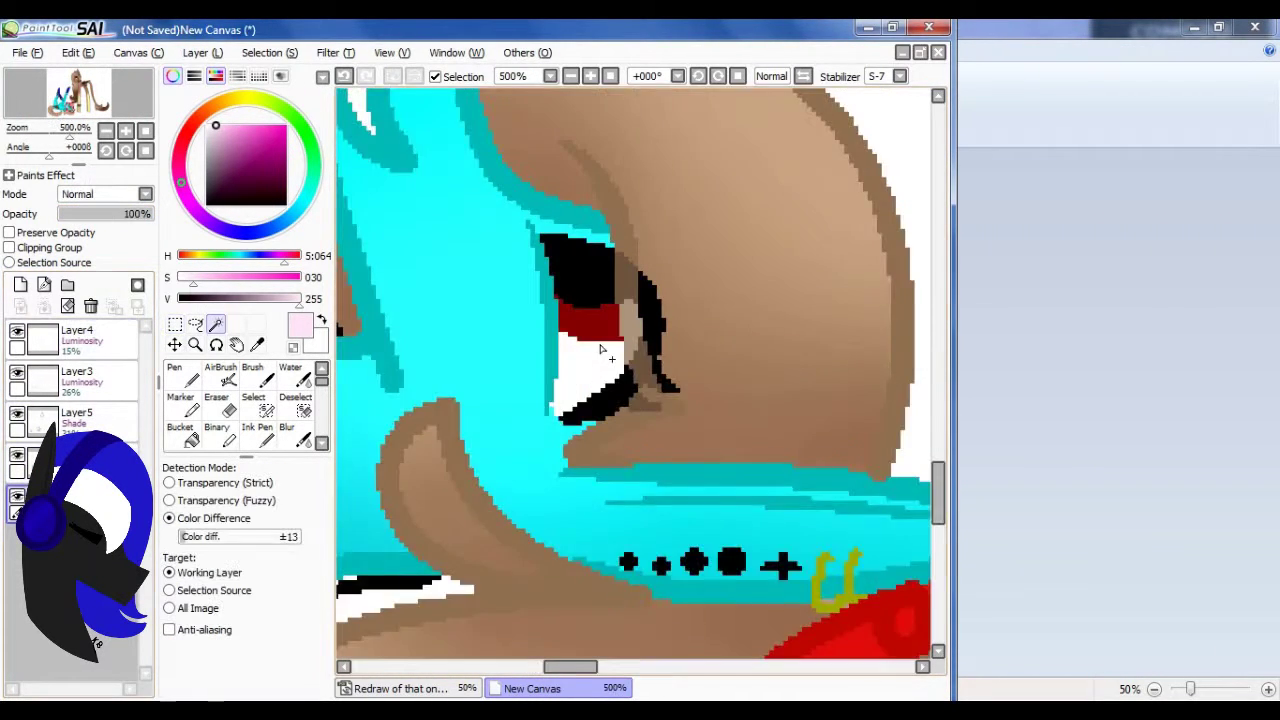
pyautogui.keyDown('ctrl'); pyautogui.click(455, 225); pyautogui.keyUp('ctrl')
pyautogui.scroll(1, 455, 225)
# - Airbrush dark purple shading on the eyes in a Shade layer, blur it at size 56 and set its opacity to 46%
pyautogui.click(287, 432)
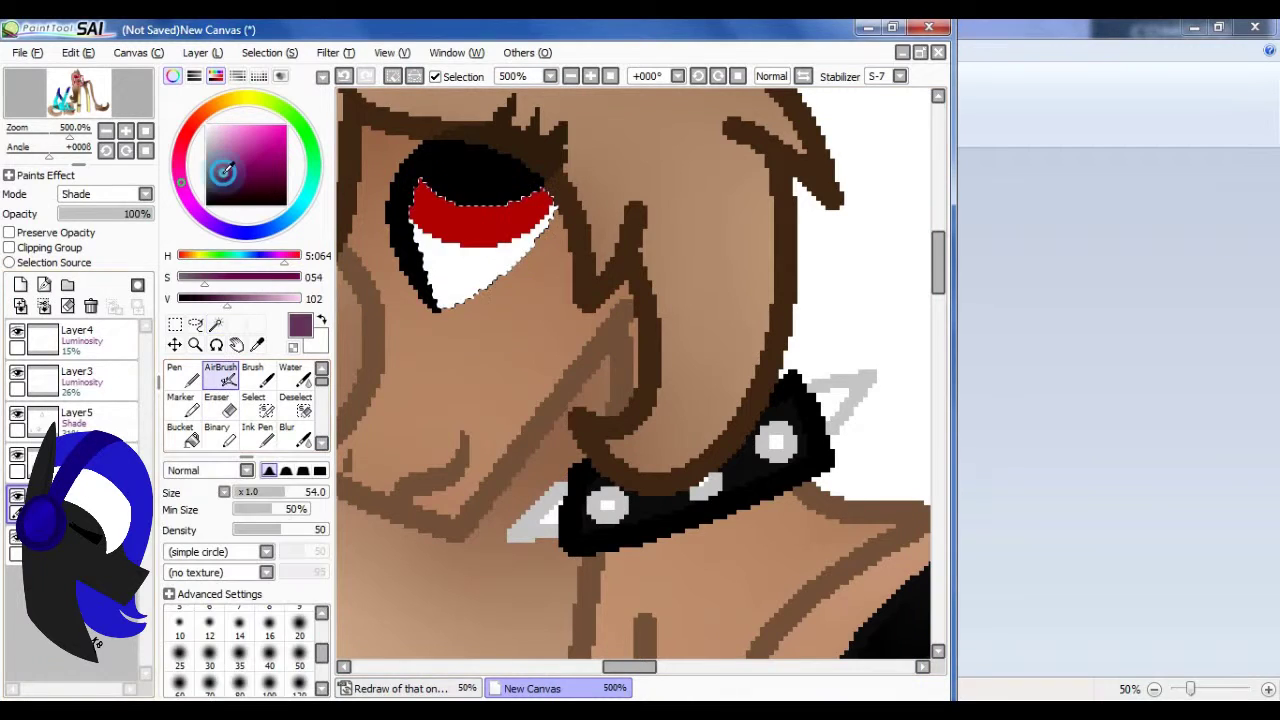
pyautogui.scroll(-4, 503, 413)
pyautogui.scroll(3, 503, 413)
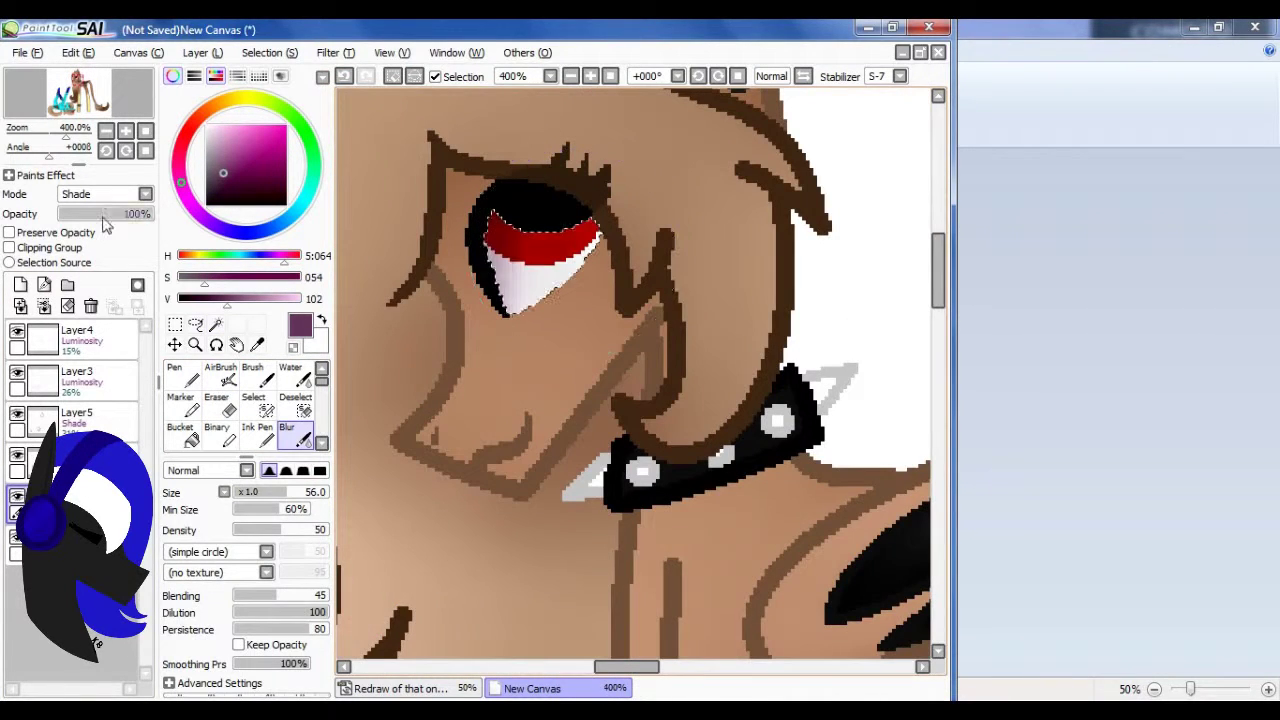
pyautogui.scroll(-3, 590, 240)
pyautogui.scroll(3, 571, 414)
pyautogui.click(287, 432)
pyautogui.moveTo(150, 214); pyautogui.dragTo(94, 214)
pyautogui.scroll(-4, 594, 510)
pyautogui.scroll(-1, 594, 510)
# - Merge the shading and highlight layers down into Layer1
pyautogui.click(40, 585)
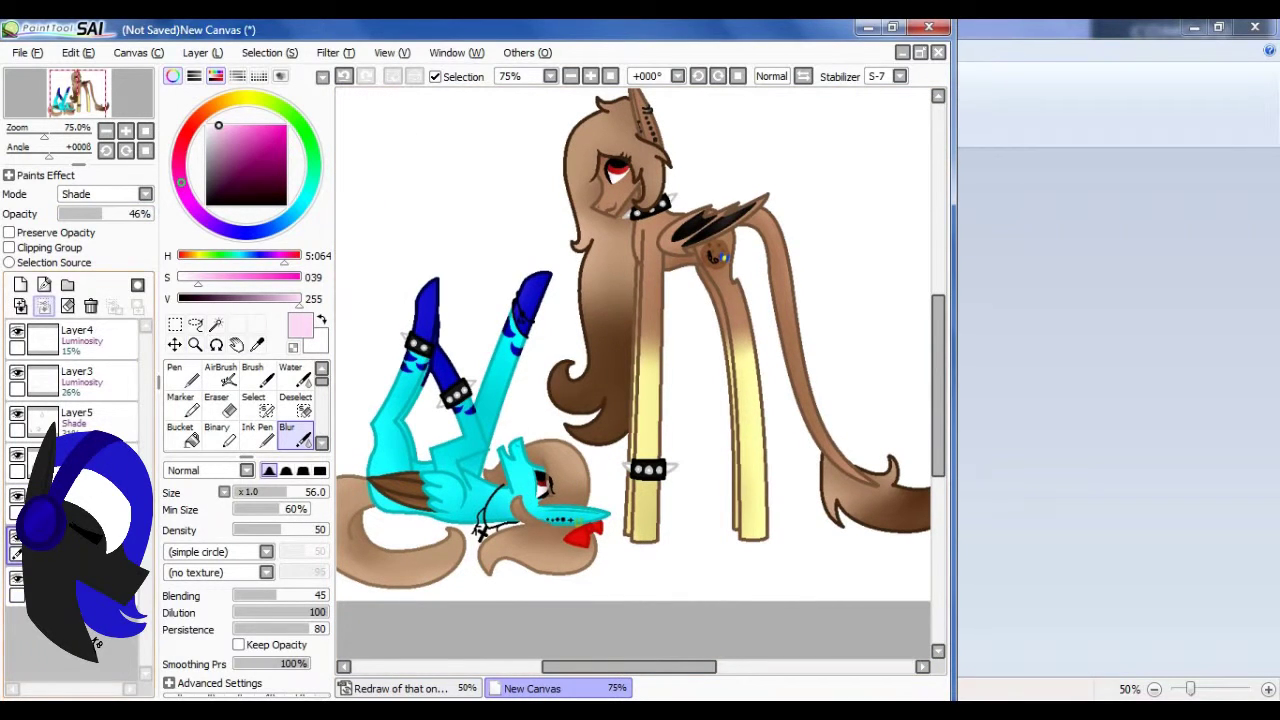
pyautogui.click(40, 545)
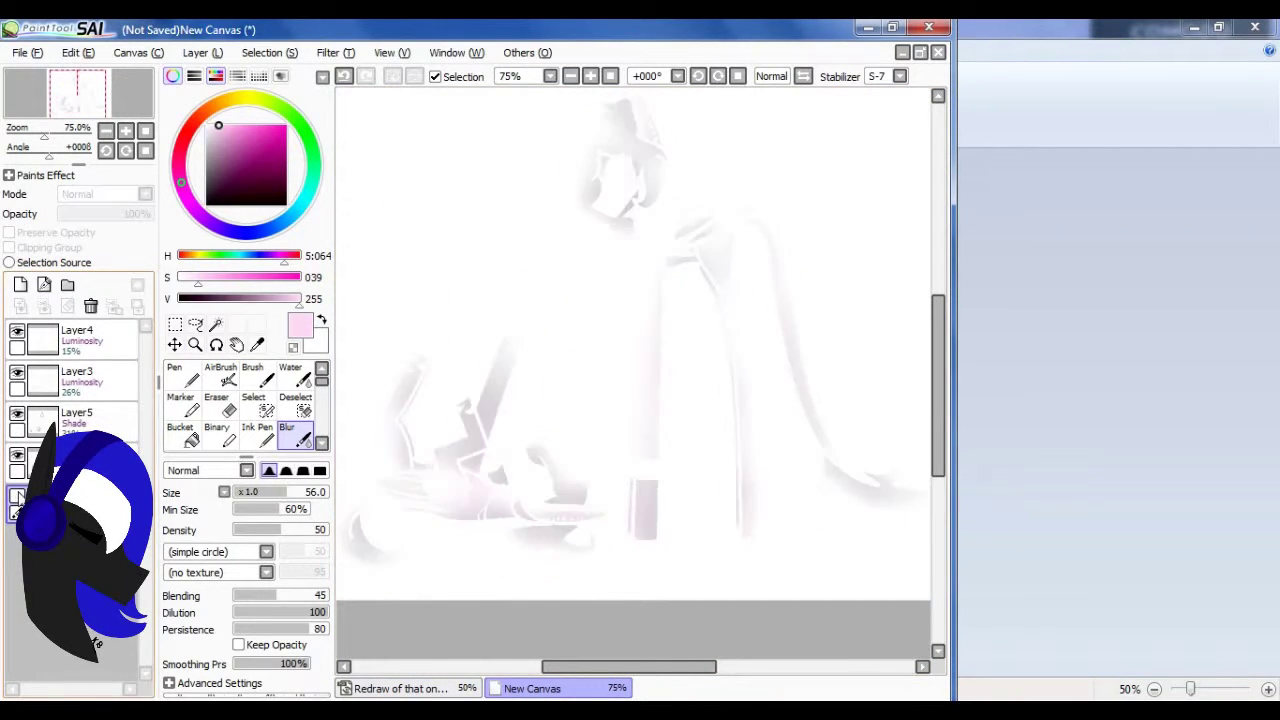
pyautogui.click(215, 324)
pyautogui.scroll(1, 600, 380)
pyautogui.scroll(-2, 600, 380)
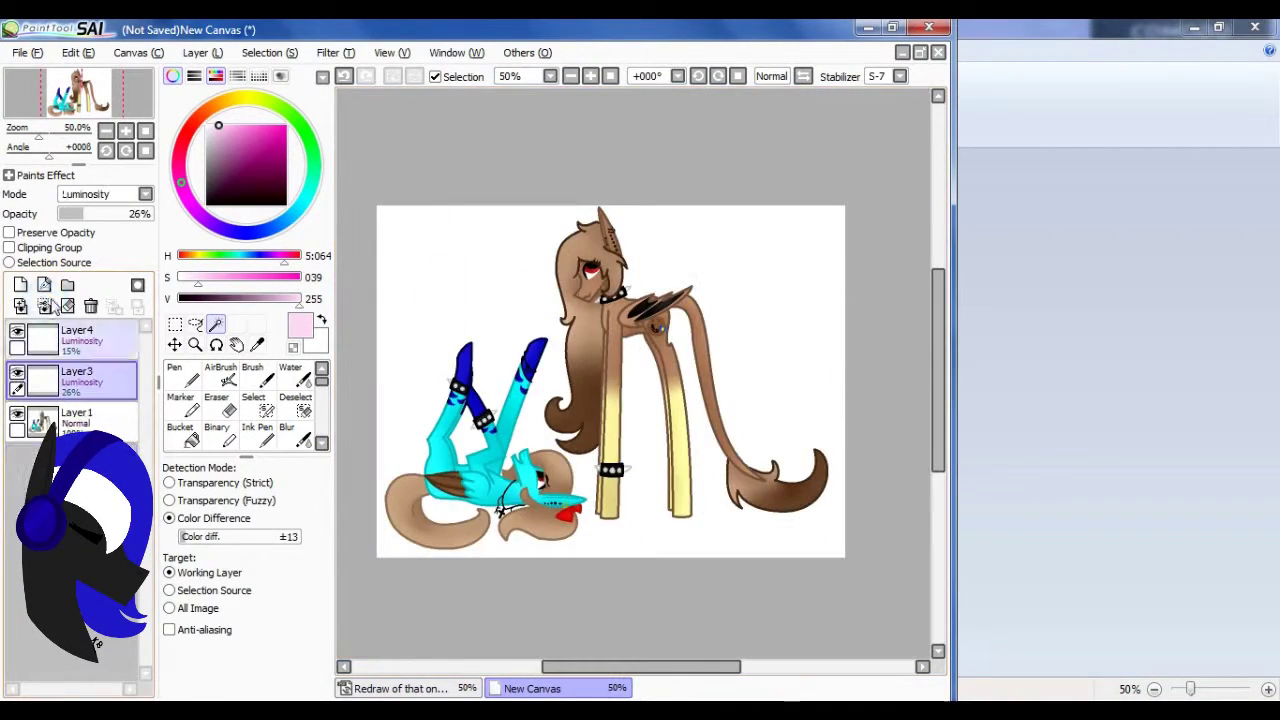
# - Select the white background and the gaps between the ponies' limbs with the Magic Wand, and invert the selection
pyautogui.click(563, 473)
pyautogui.scroll(2, 563, 473)
pyautogui.scroll(-1, 563, 473)
pyautogui.scroll(1, 563, 473)
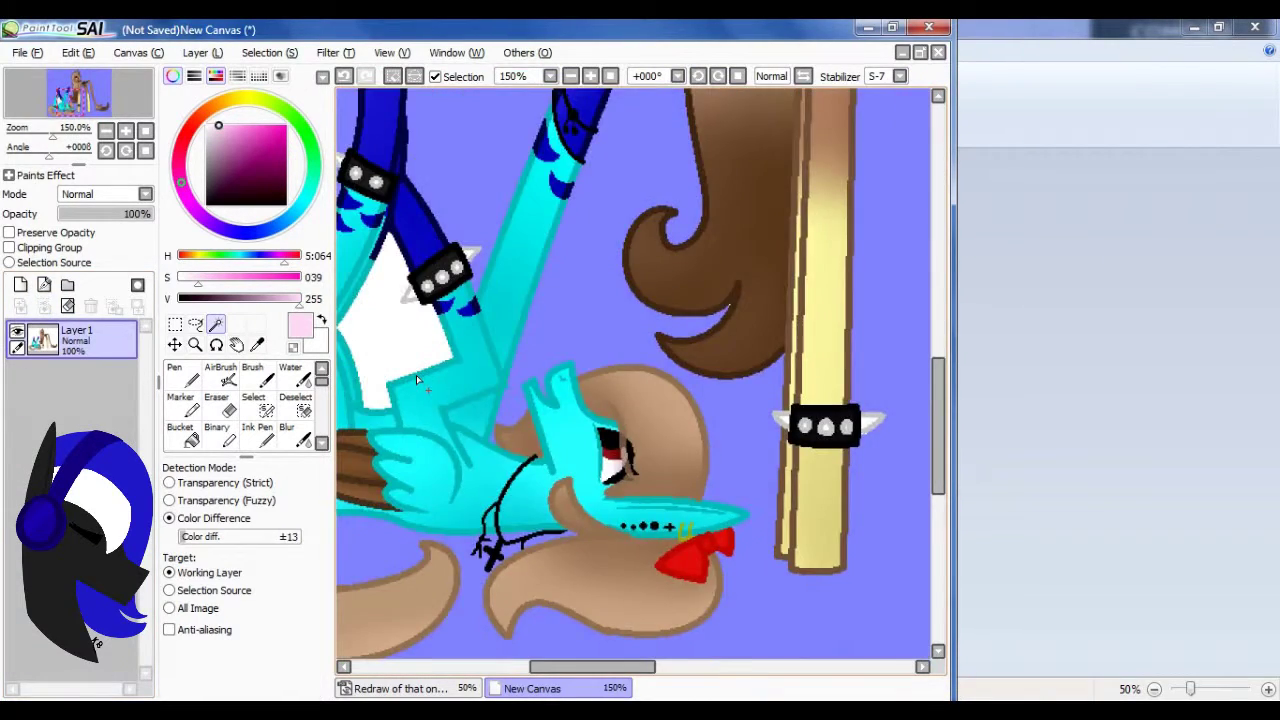
pyautogui.scroll(-2, 625, 467)
pyautogui.hotkey('ctrl', 'i')
# - Add Layer2 beneath Layer1 and expand the selection around the ponies with Increment
pyautogui.click(20, 285)
pyautogui.click(175, 375)
pyautogui.click(262, 52)
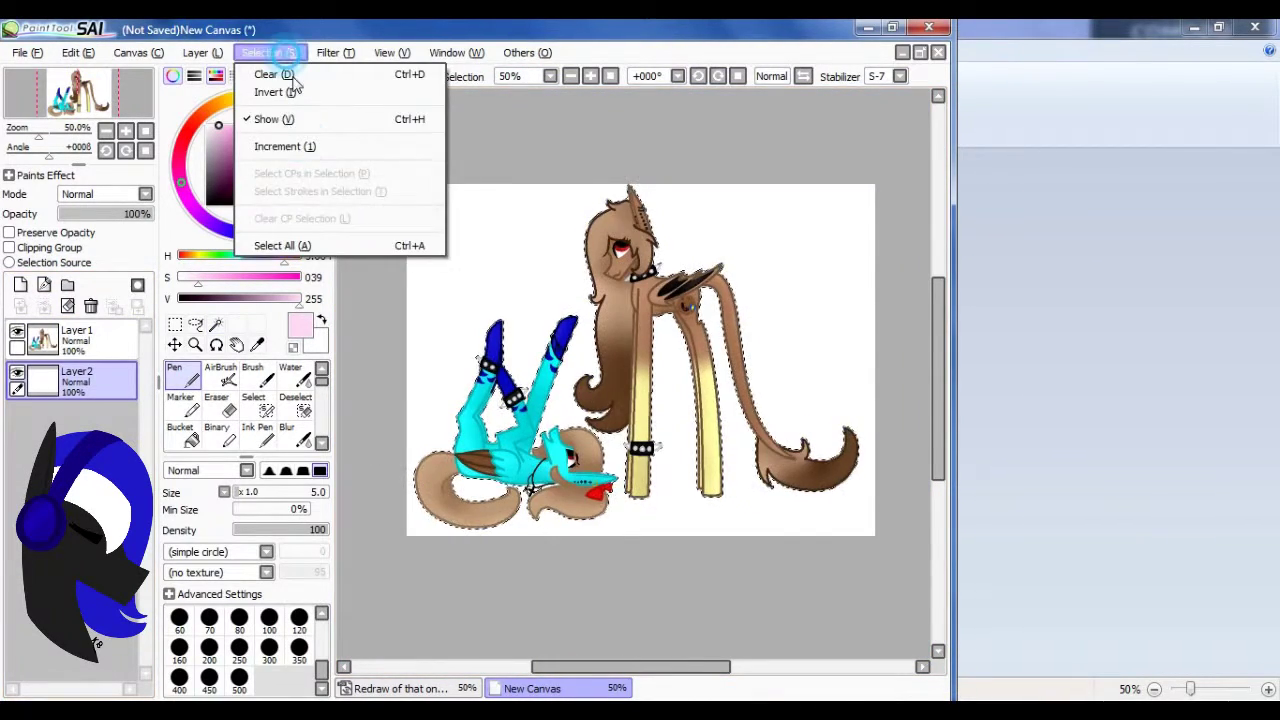
pyautogui.scroll(3, 590, 477)
pyautogui.scroll(-4, 590, 477)
pyautogui.scroll(1, 597, 478)
# - Fill the expanded selection on Layer2 with dark red using the Bucket tool, forming an outline around both ponies
pyautogui.keyDown('alt'); pyautogui.click(560, 274); pyautogui.keyUp('alt')
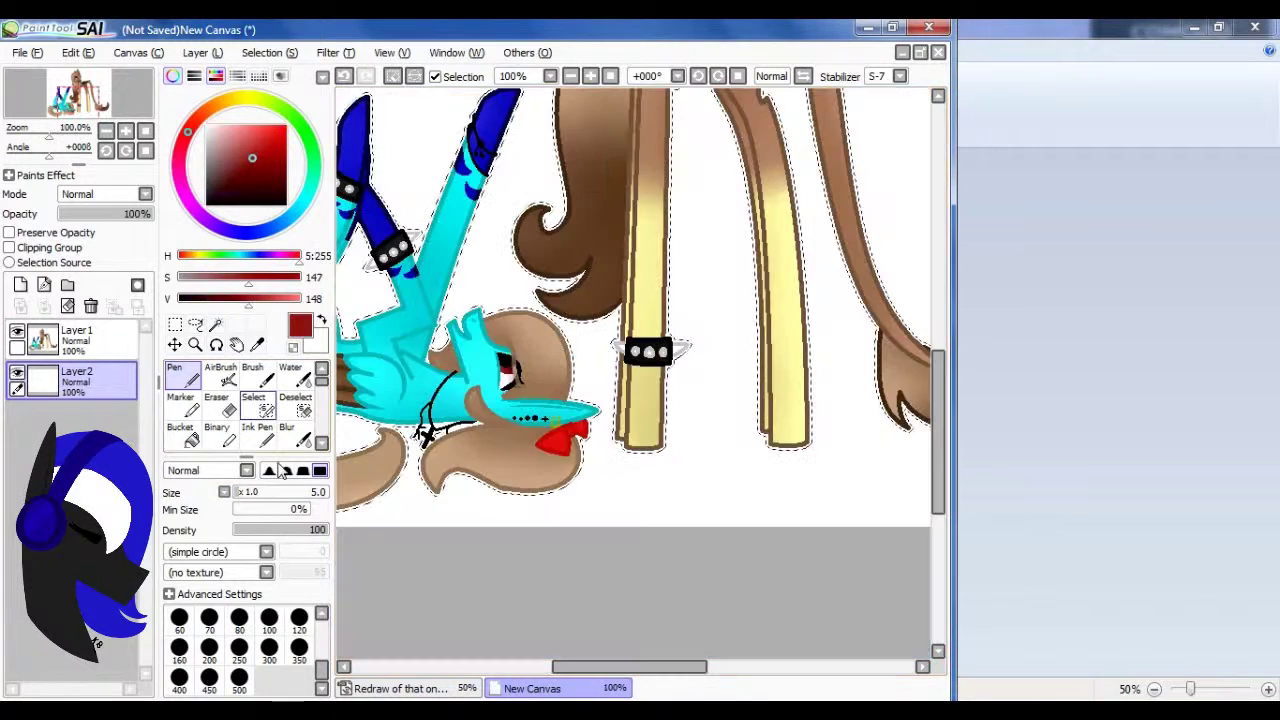
pyautogui.click(180, 435)
pyautogui.scroll(-2, 668, 398)
pyautogui.scroll(-1, 651, 503)
pyautogui.scroll(1, 703, 520)
pyautogui.scroll(6, 703, 520)
# - Touch up the dark red outline on Layer2 with the Binary tool at size 4, closing gaps around both ponies
pyautogui.press('b')
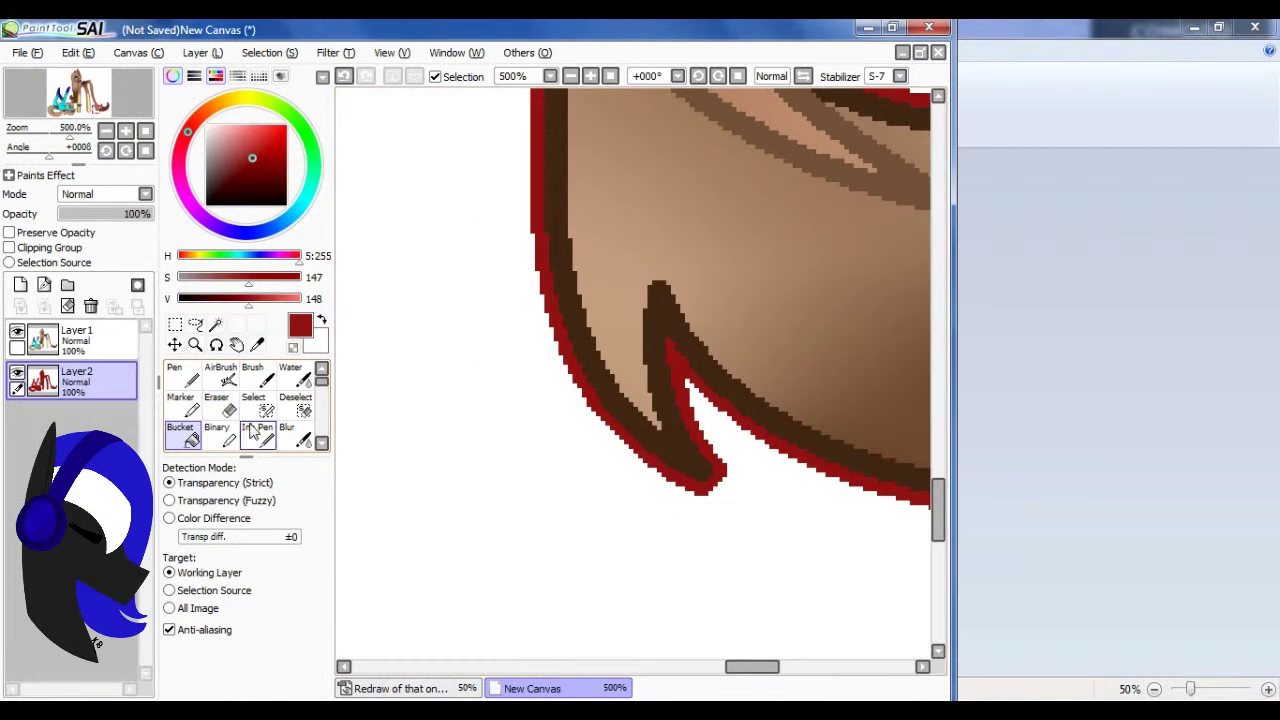
pyautogui.scroll(-5, 620, 422)
pyautogui.scroll(5, 515, 371)
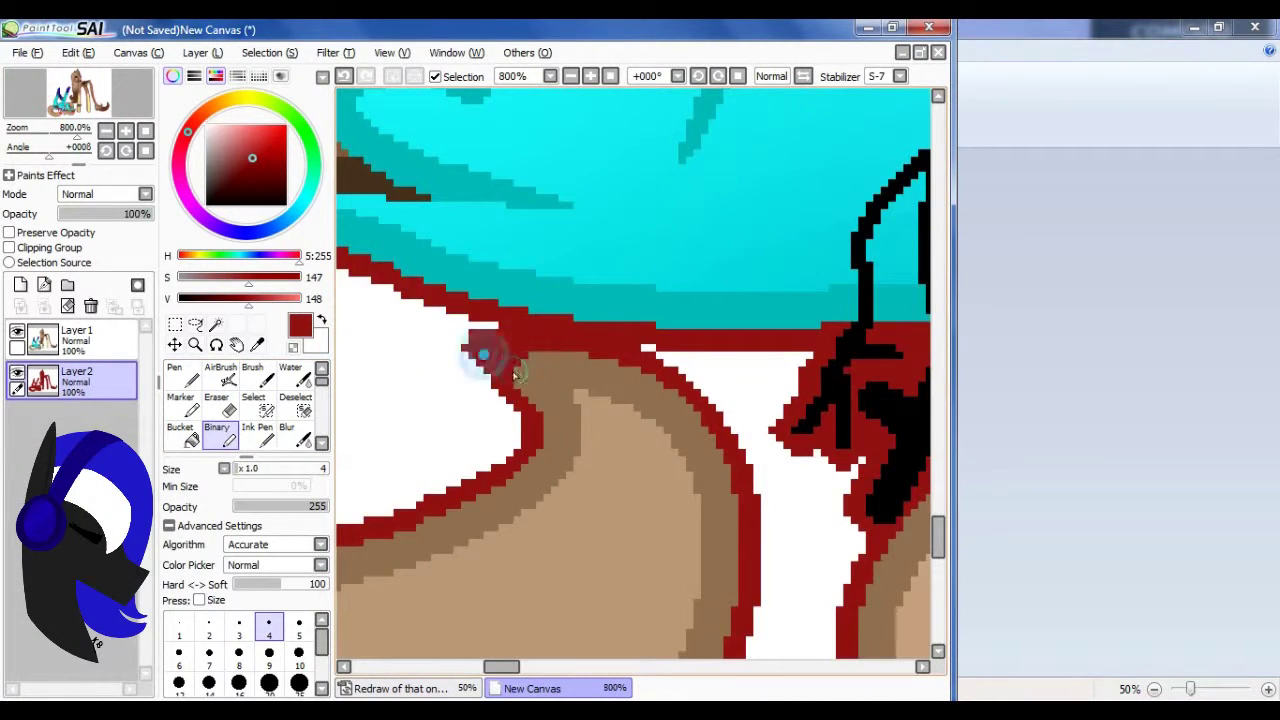
pyautogui.scroll(-6, 515, 371)
pyautogui.scroll(7, 579, 410)
pyautogui.scroll(-5, 579, 410)
pyautogui.scroll(5, 737, 380)
pyautogui.scroll(-7, 597, 434)
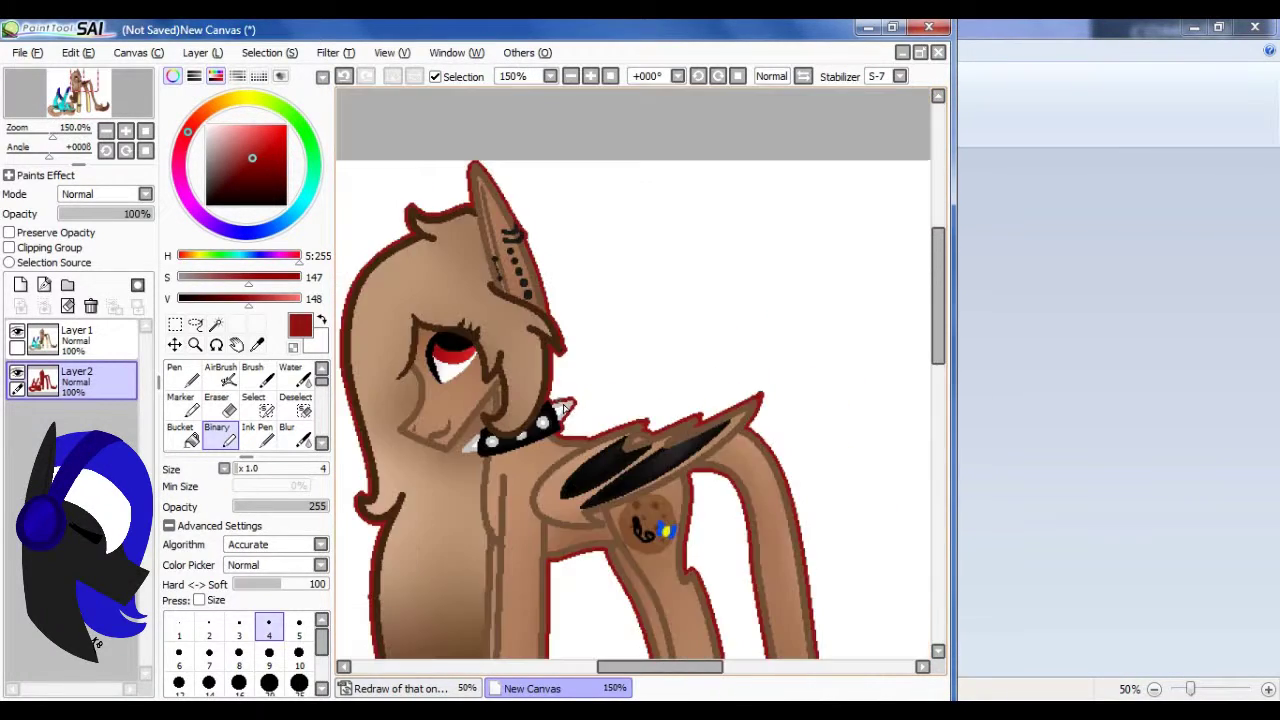
pyautogui.scroll(-2, 627, 393)
# - Copy the outlined pony picture, switch to Paint and paste it over the old drawing
pyautogui.hotkey('ctrl', 'c')
pyautogui.hotkey('alt', 'Tab')
pyautogui.hotkey('ctrl', 'v')
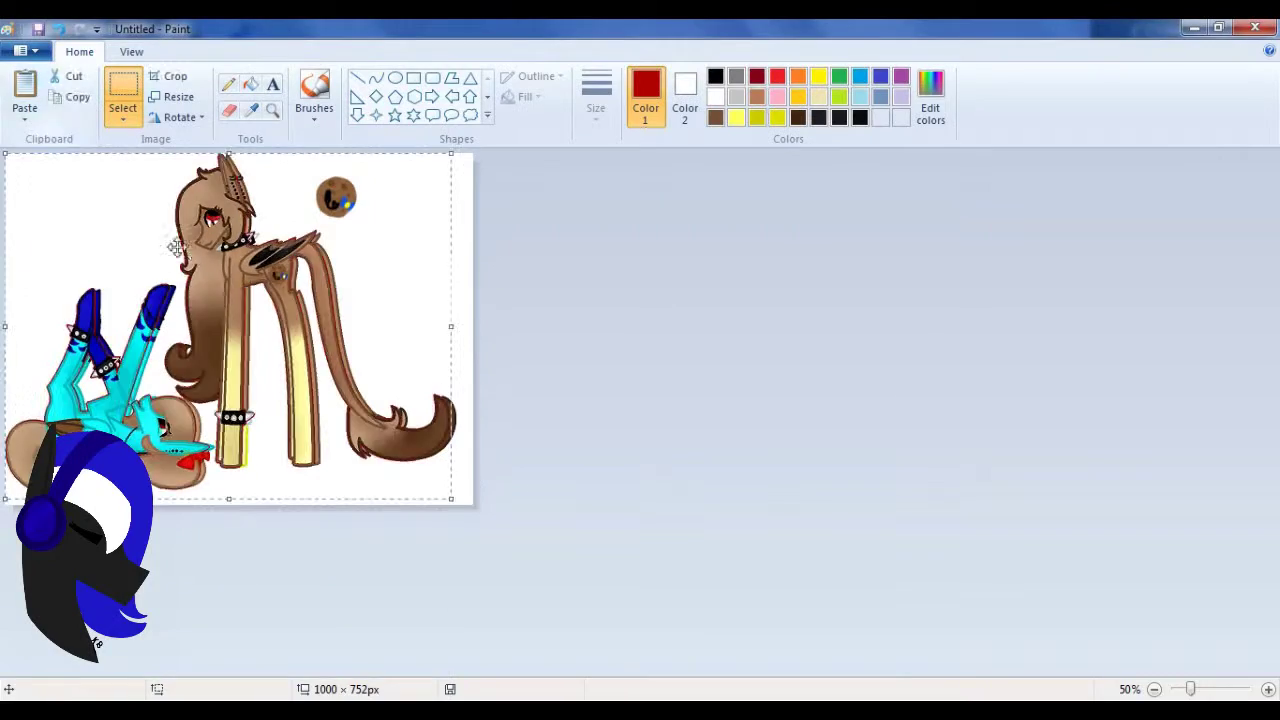
pyautogui.scroll(2, 203, 258)
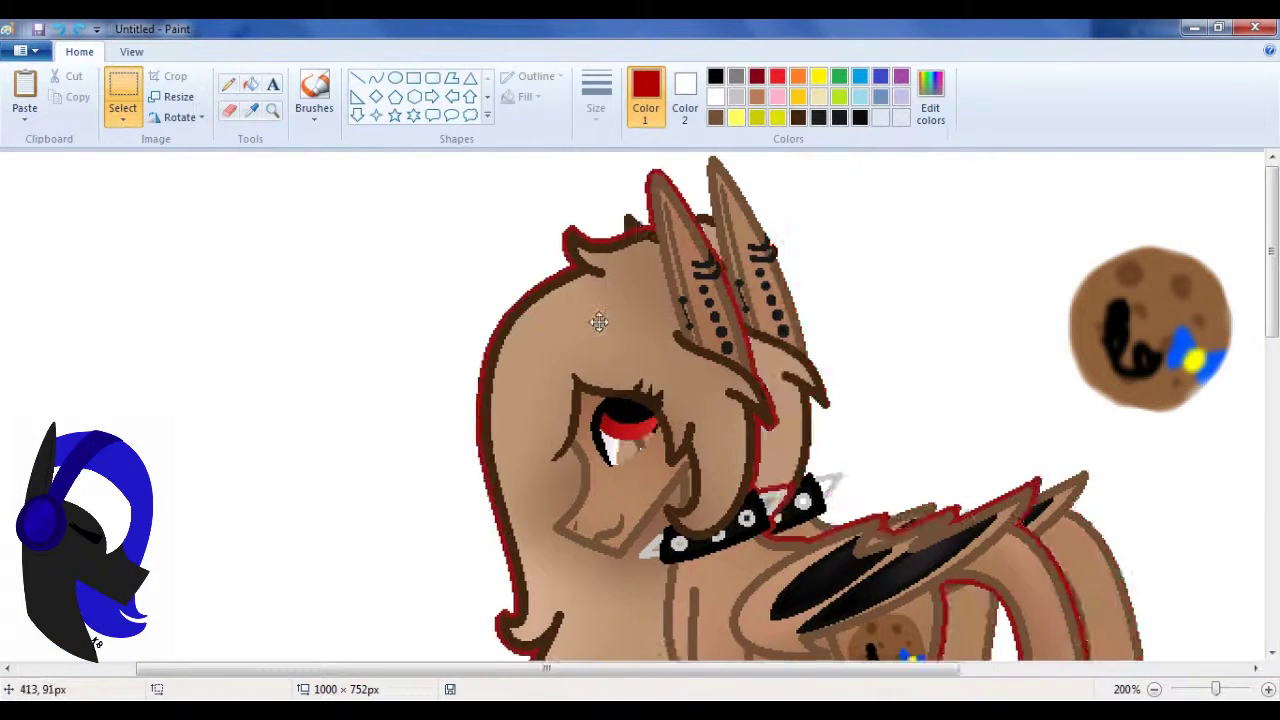
pyautogui.scroll(-10, 1225, 547)
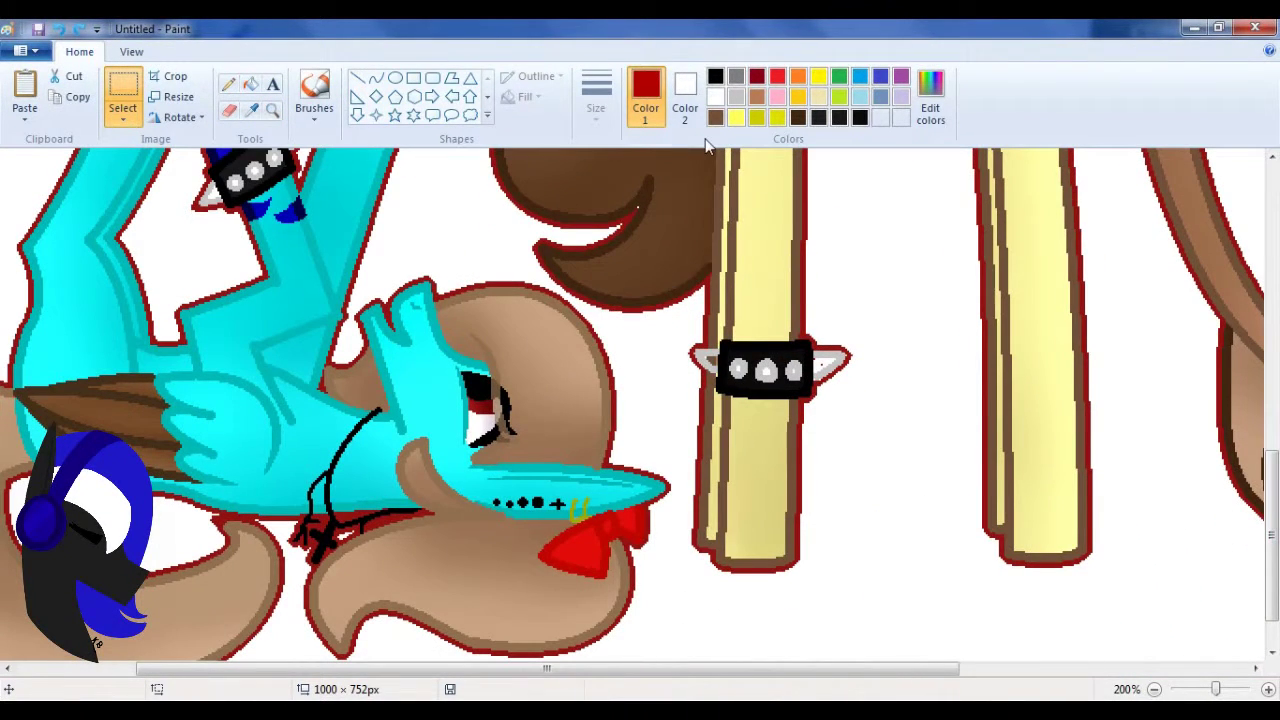
# - Set Color 2 to purple and paste the pony picture again on a Paint canvas enlarged to 1142 × 858 px
pyautogui.scroll(10, 814, 257)
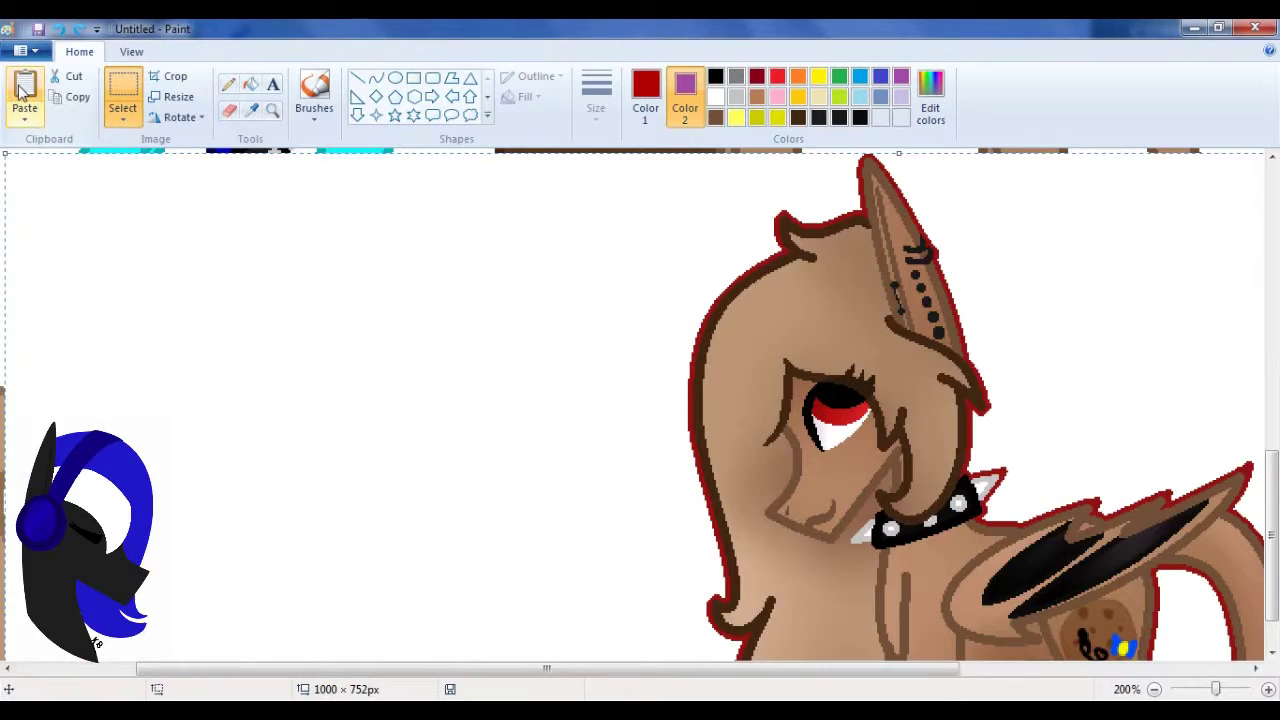
pyautogui.scroll(-2, 814, 257)
pyautogui.click(123, 95)
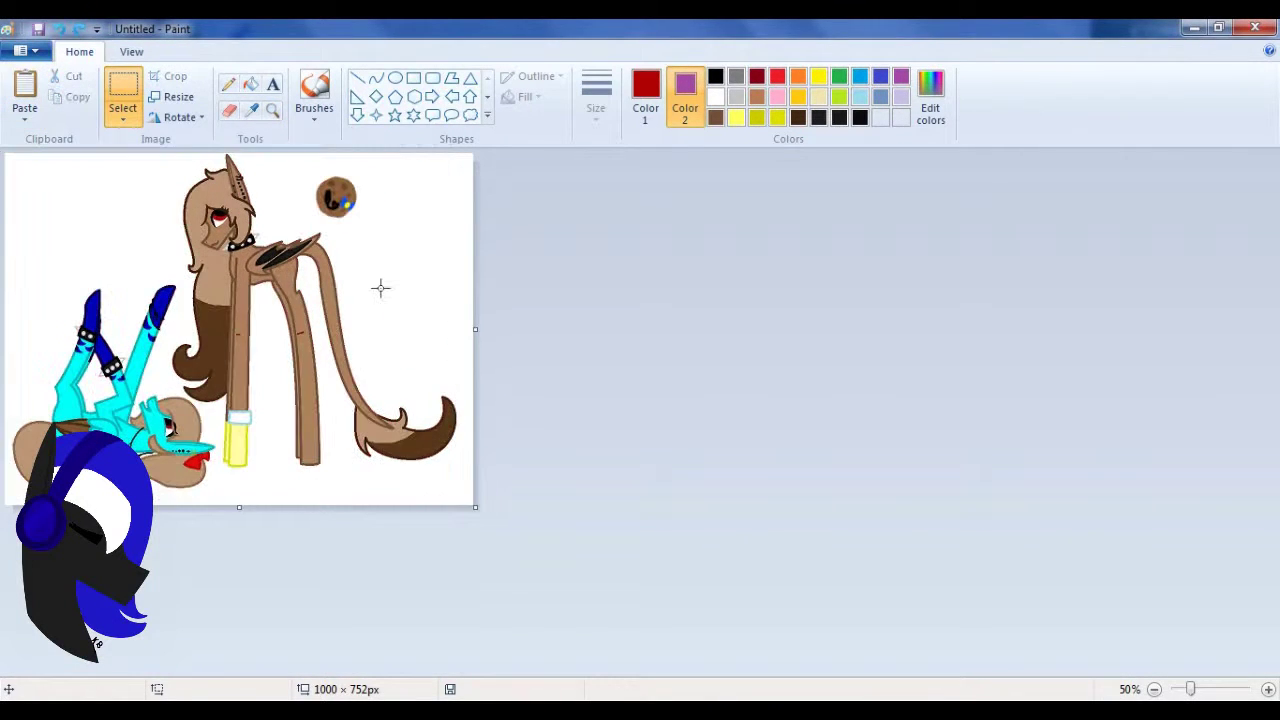
pyautogui.hotkey('ctrl', 'v')
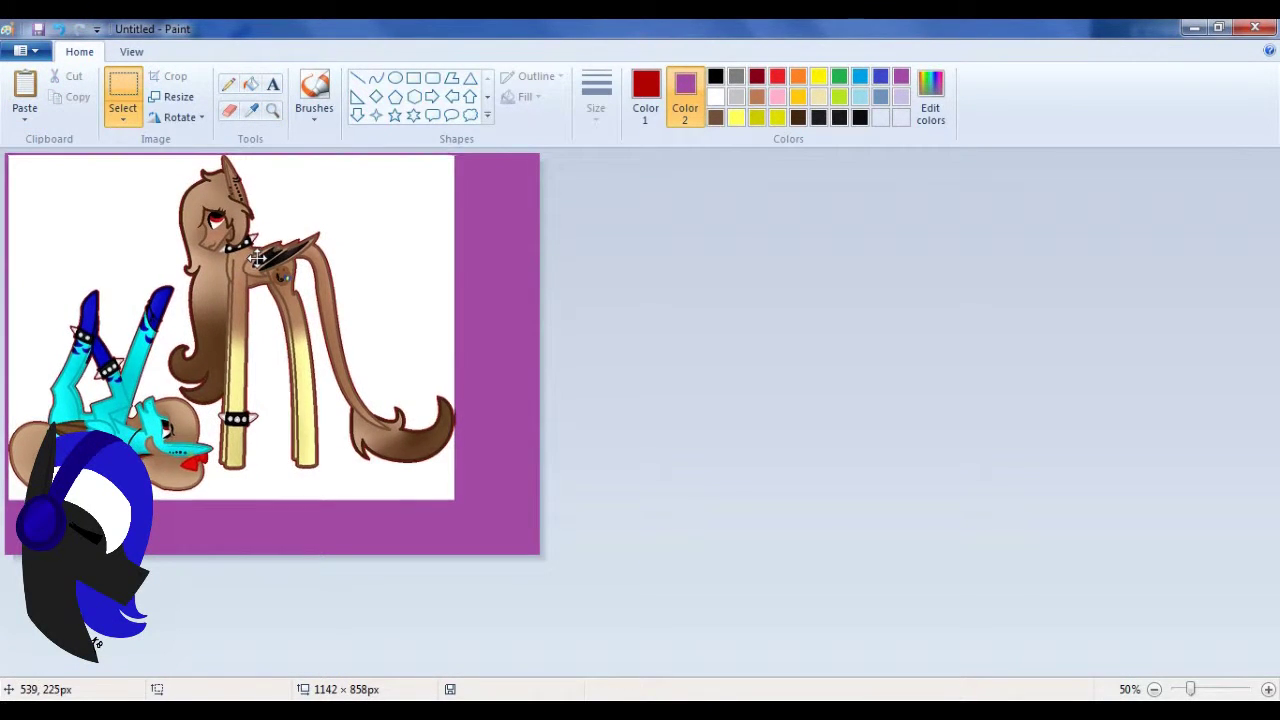